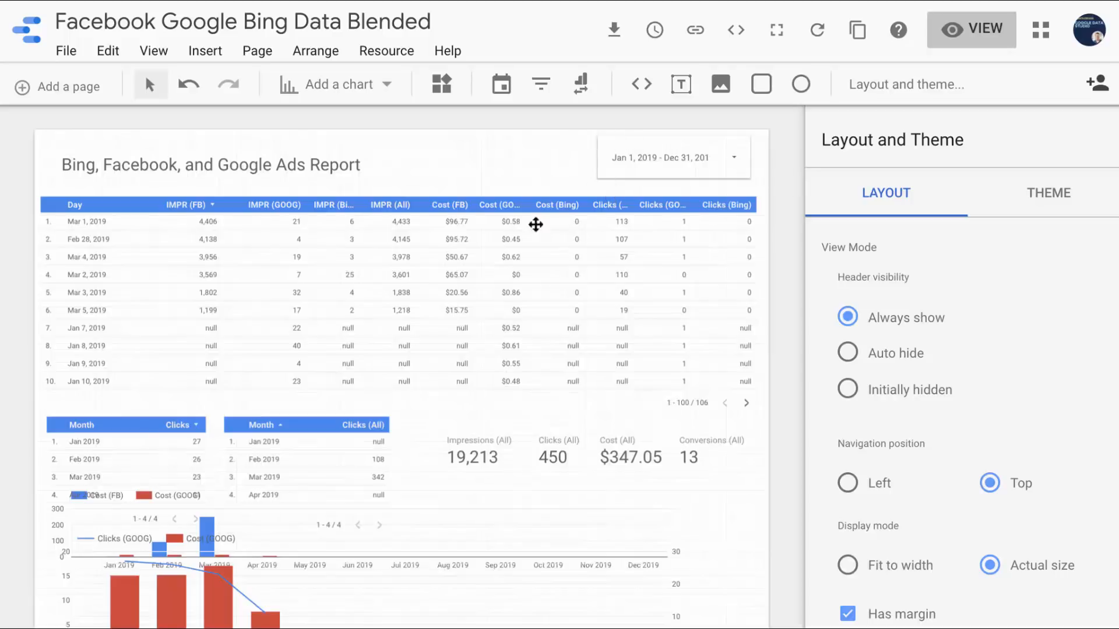
- Inspect the data blend behind the report's daily performance table and close it again
click(305, 252)
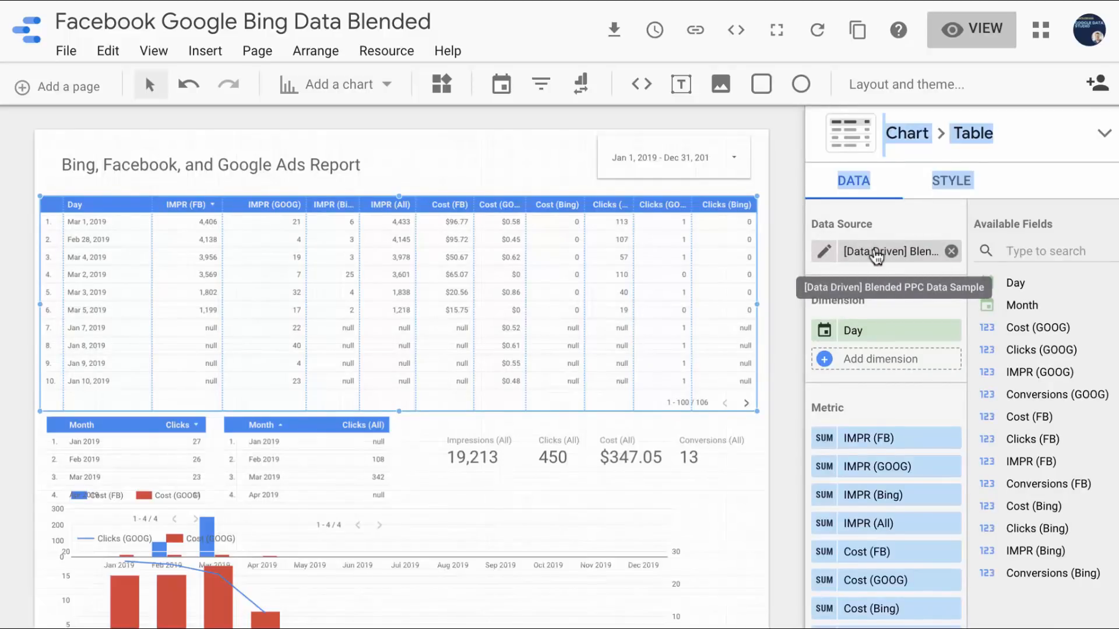
click(824, 252)
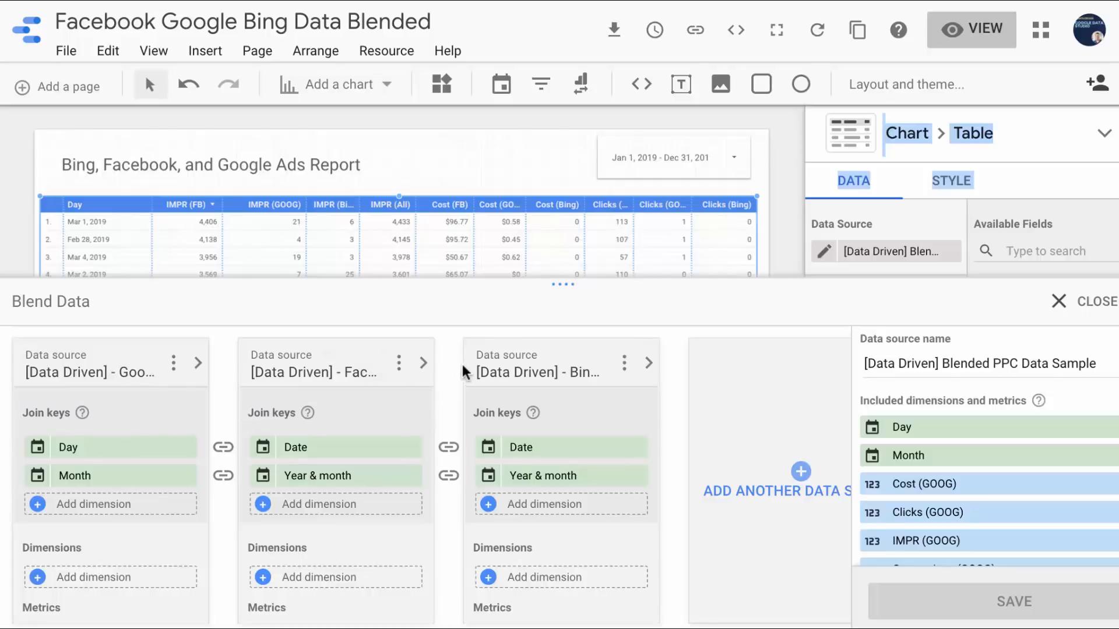
click(1085, 303)
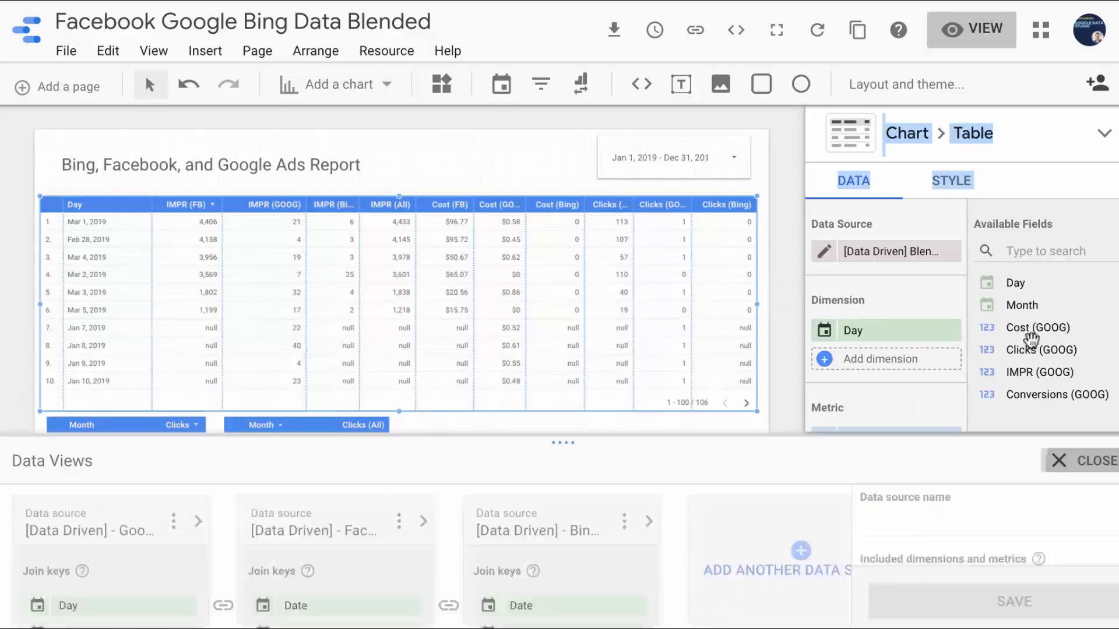
- Inspect the connection of the Google Ads Sample data source among the report's added data sources, and return to the source list
click(398, 52)
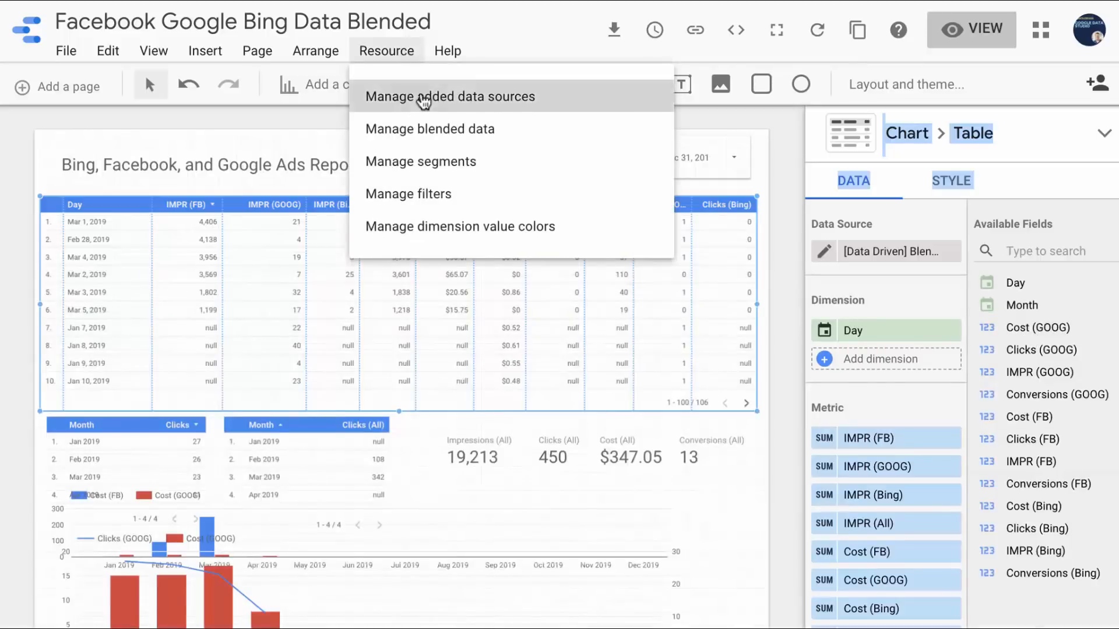
click(424, 99)
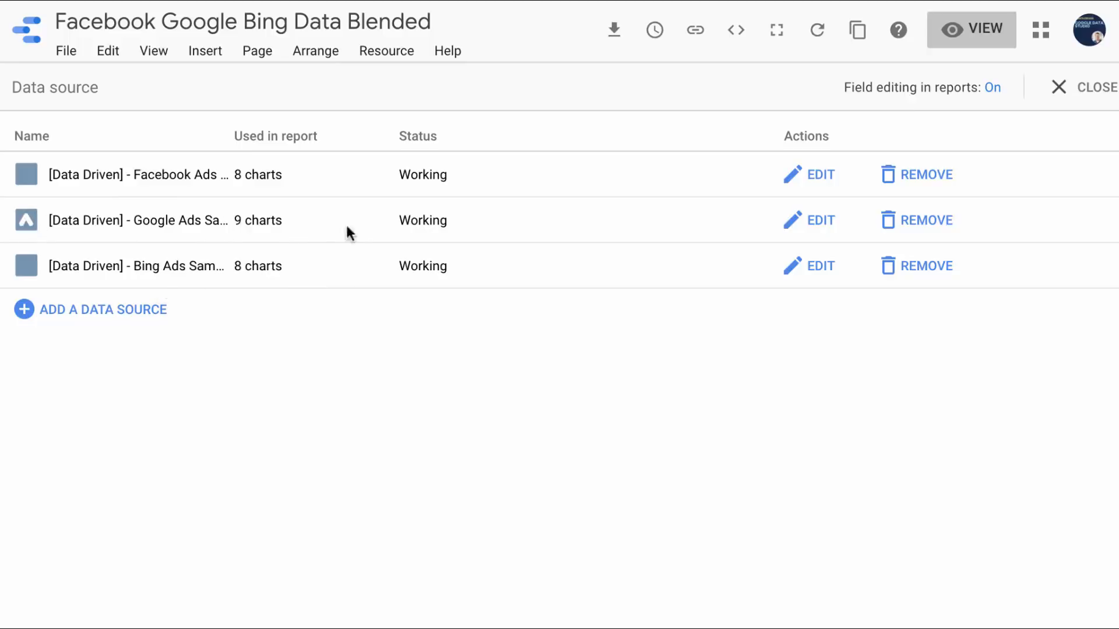
click(795, 226)
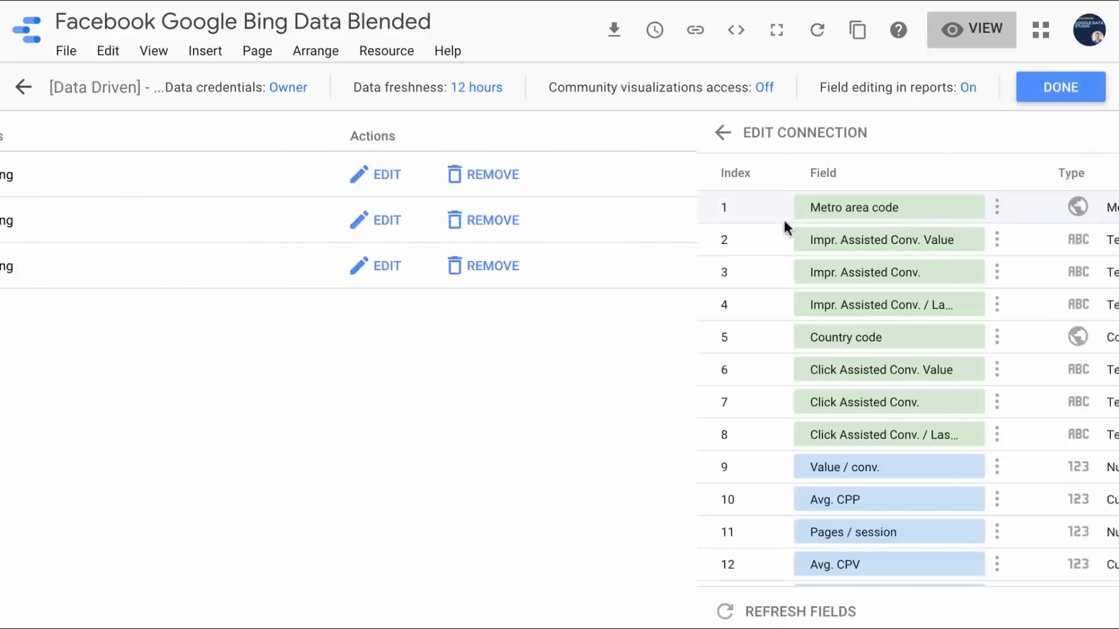
click(26, 133)
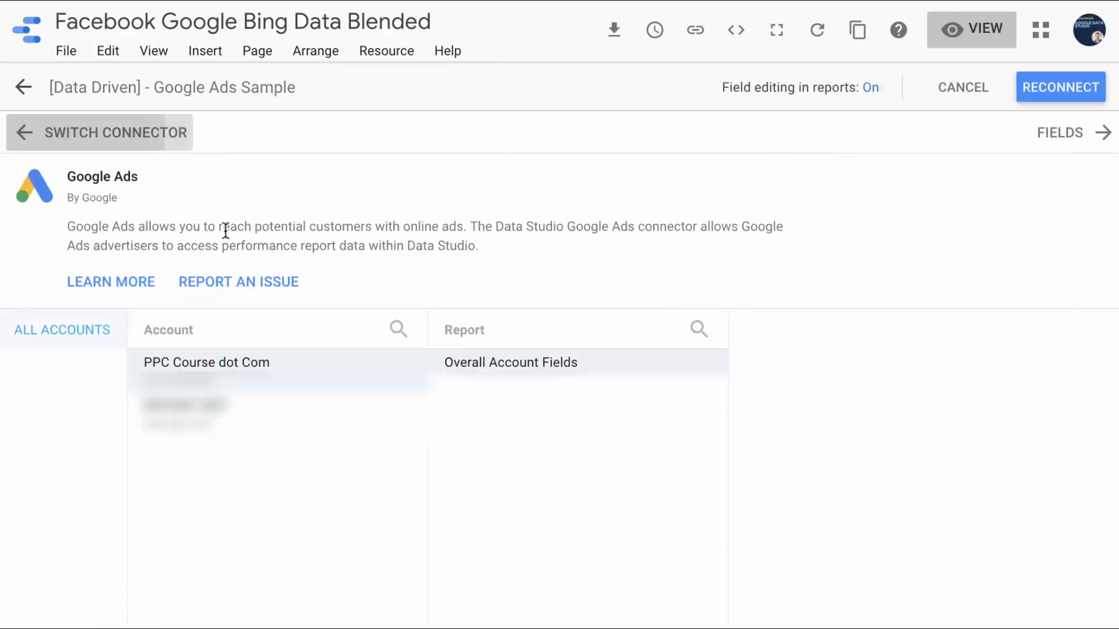
drag(84, 177, 133, 194)
click(155, 197)
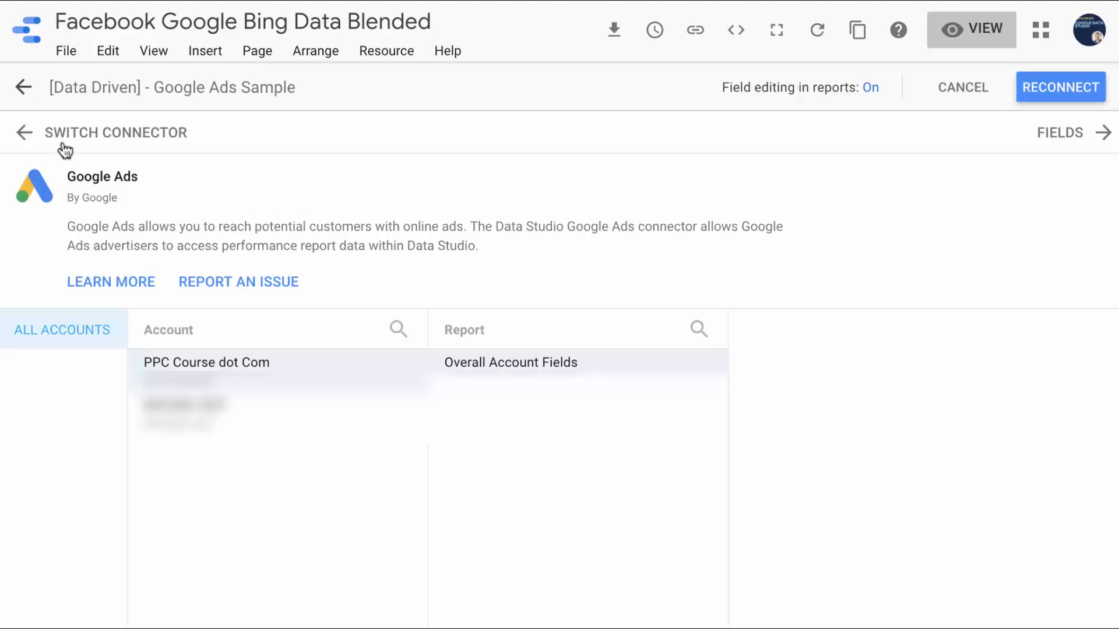
click(23, 87)
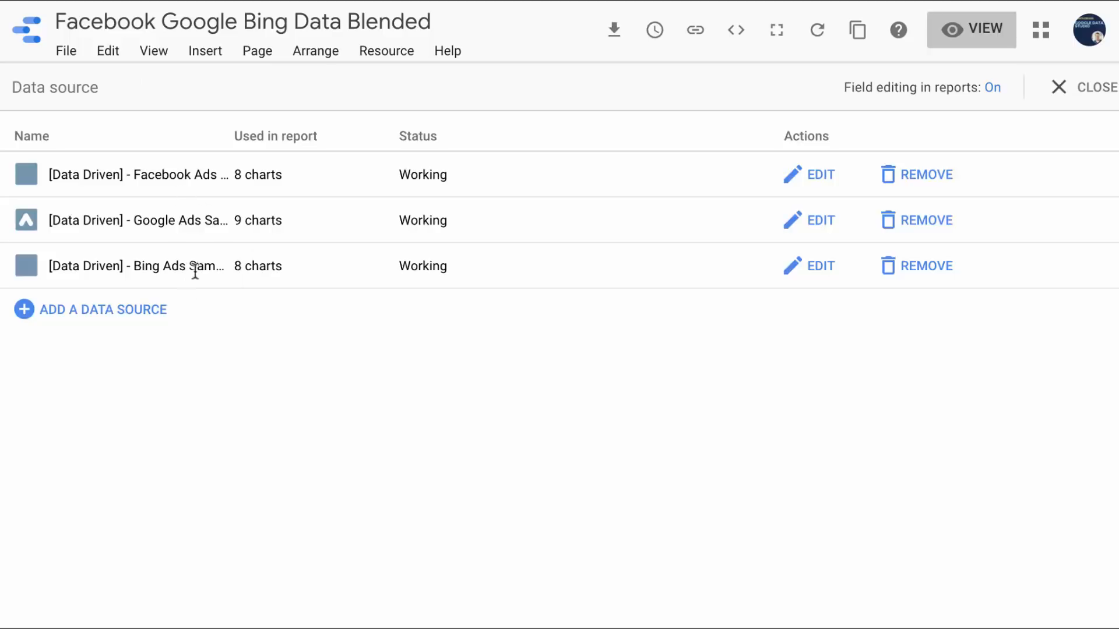
- Inspect the Bing Ads Sample data source's connector and account parameters, and leave without reconnecting
click(821, 266)
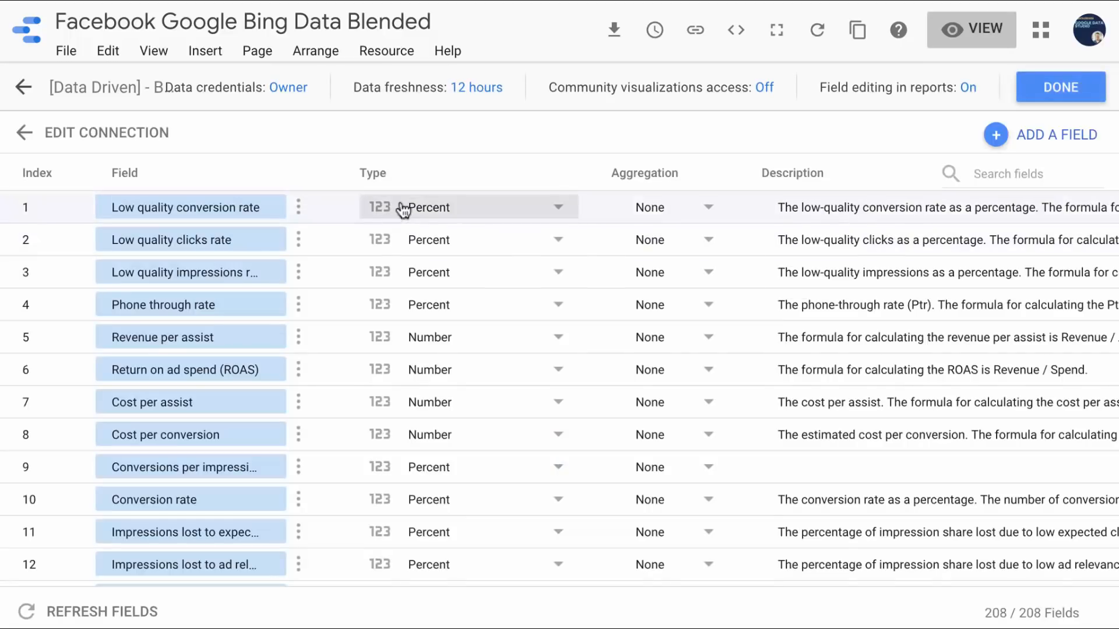
click(30, 135)
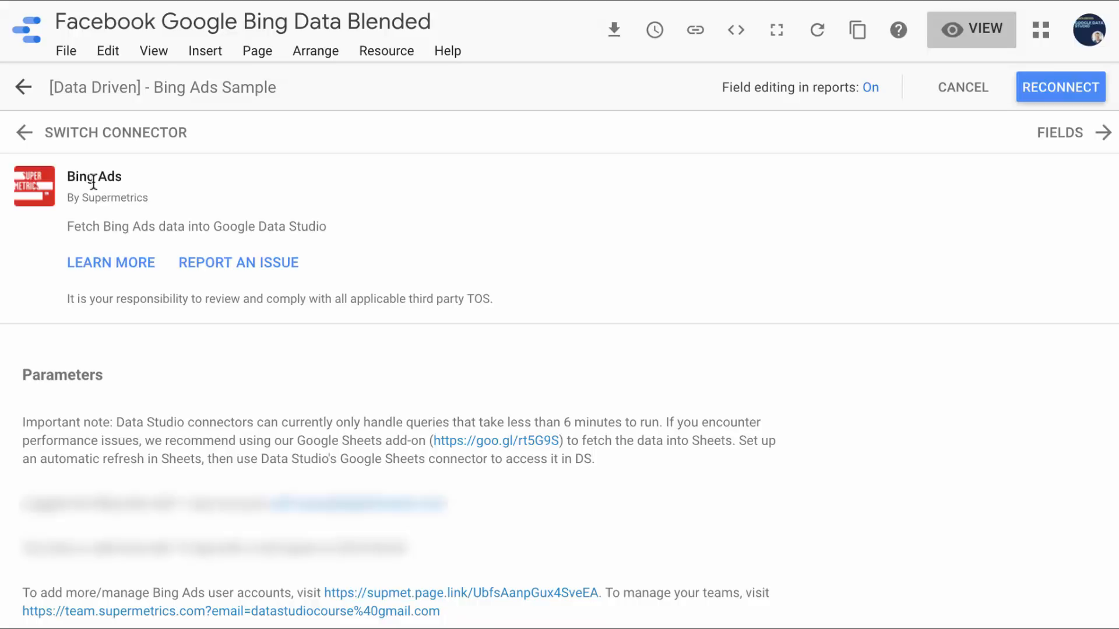
scroll(473, 397, down, 3)
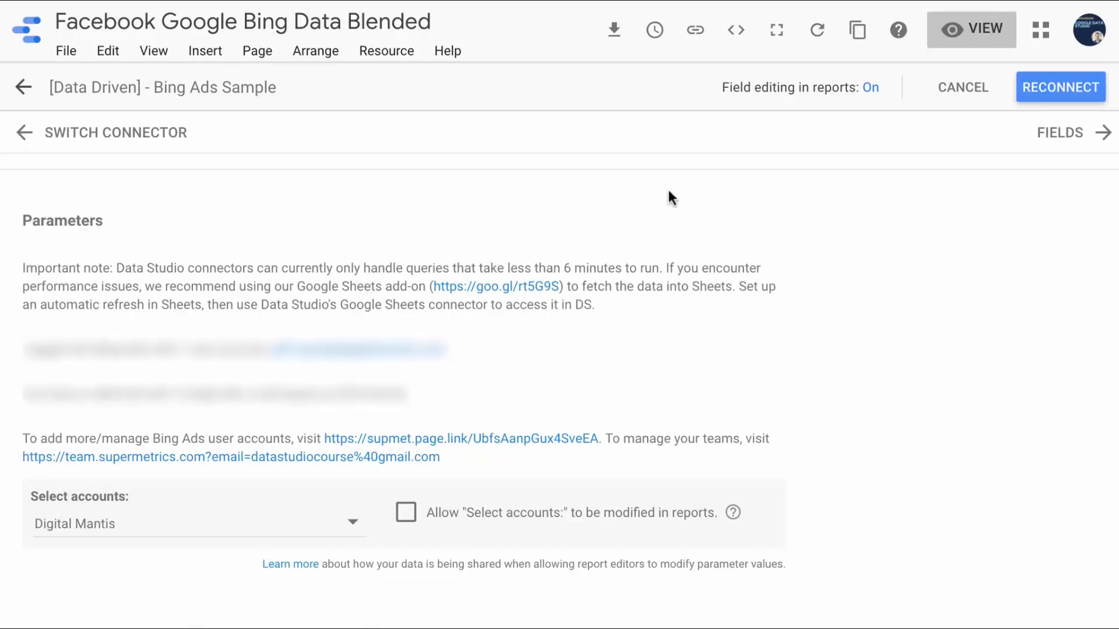
click(960, 88)
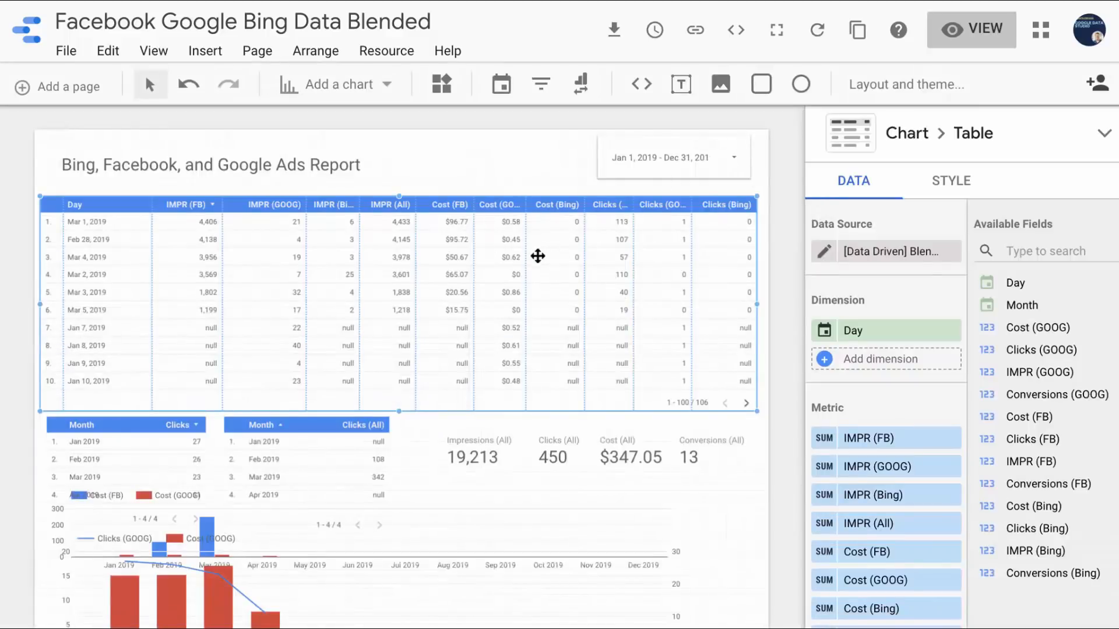
- Examine the join keys and metrics of the Google, Facebook and Bing sources in the daily table's data blend
click(826, 254)
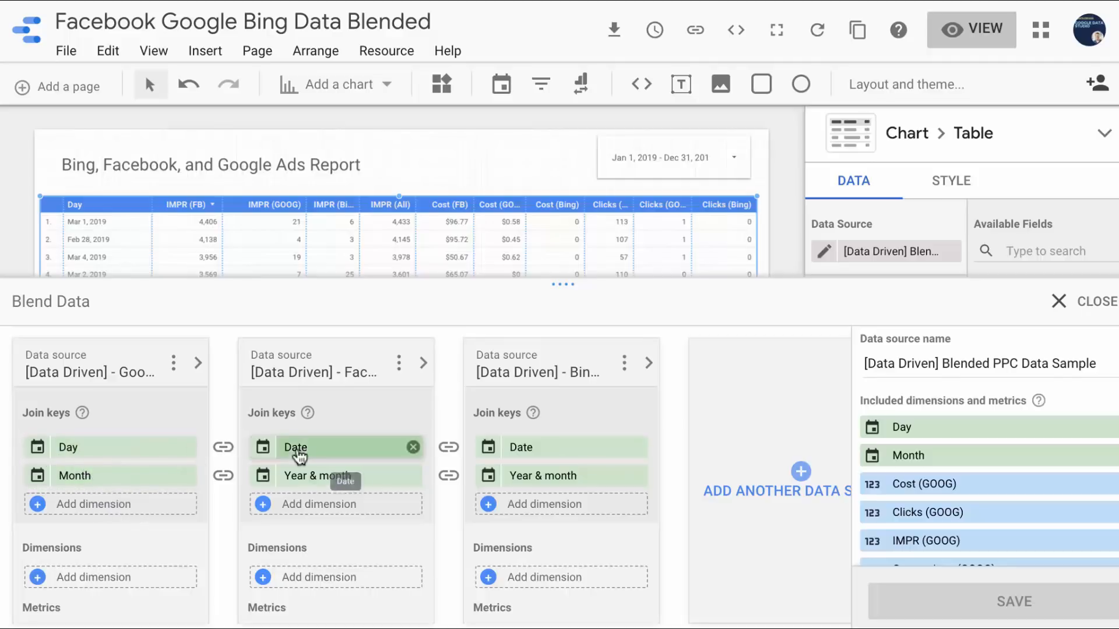
click(261, 473)
click(40, 475)
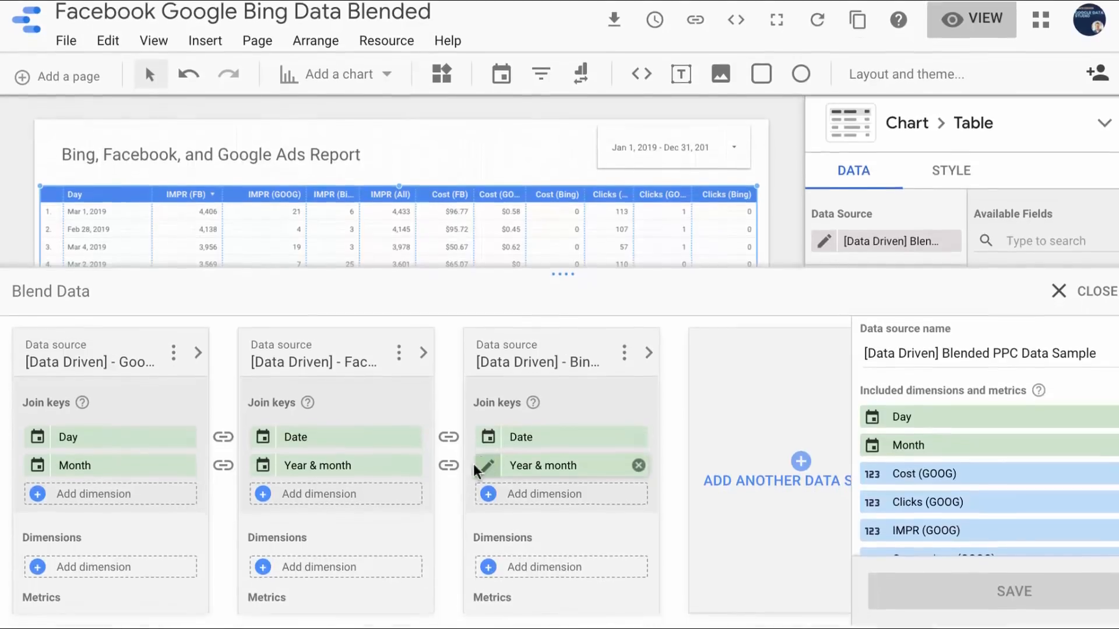
scroll(490, 525, down, 5)
scroll(527, 547, up, 2)
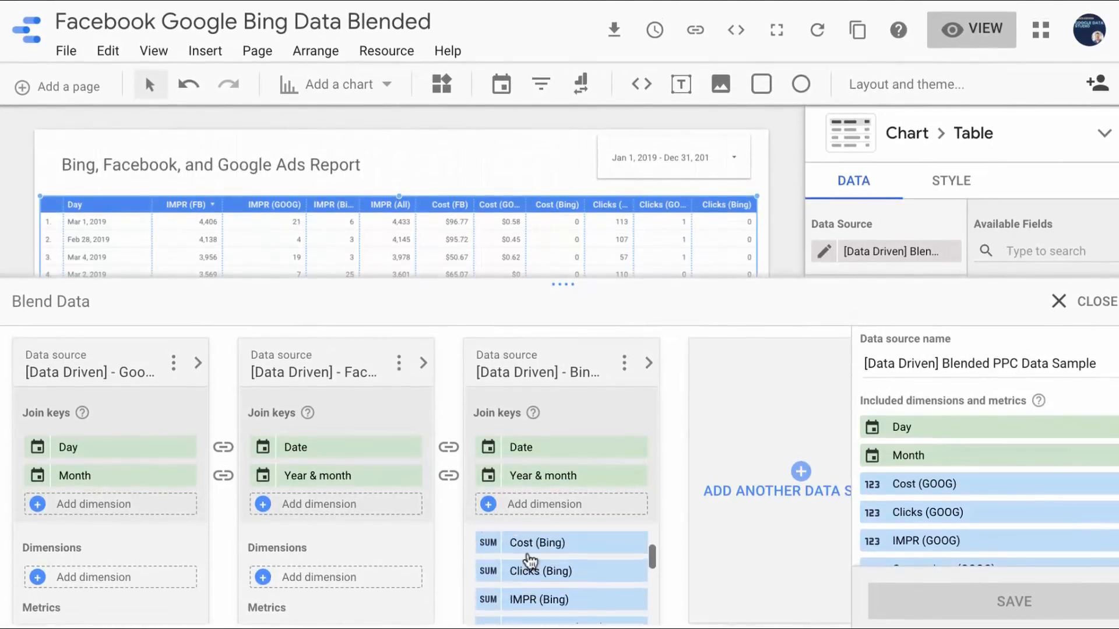
scroll(338, 533, down, 3)
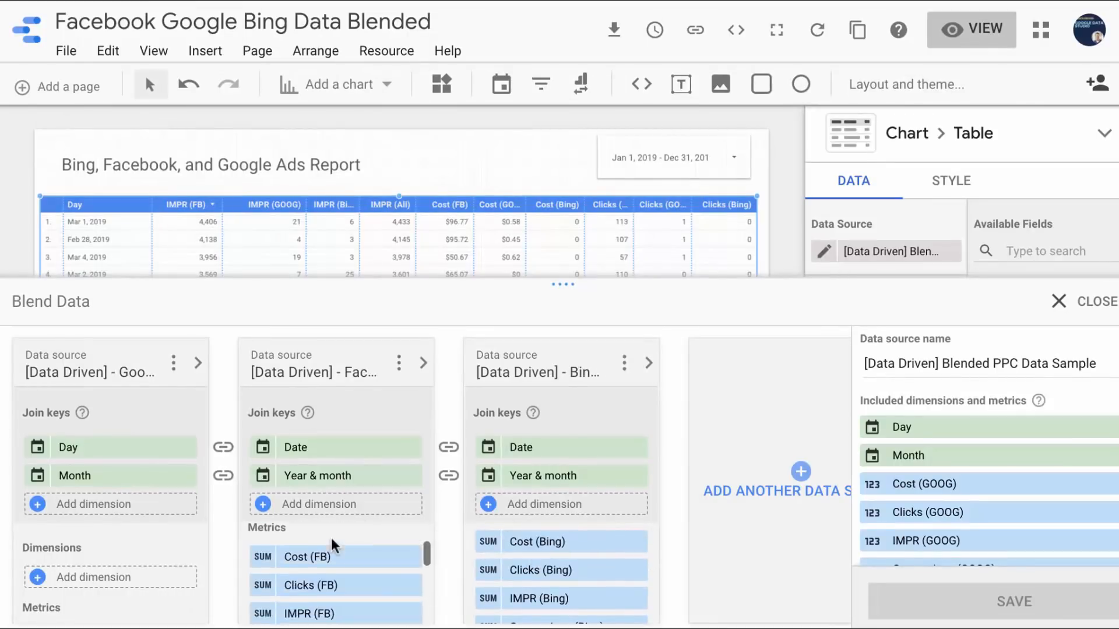
scroll(134, 571, down, 3)
scroll(157, 563, up, 1)
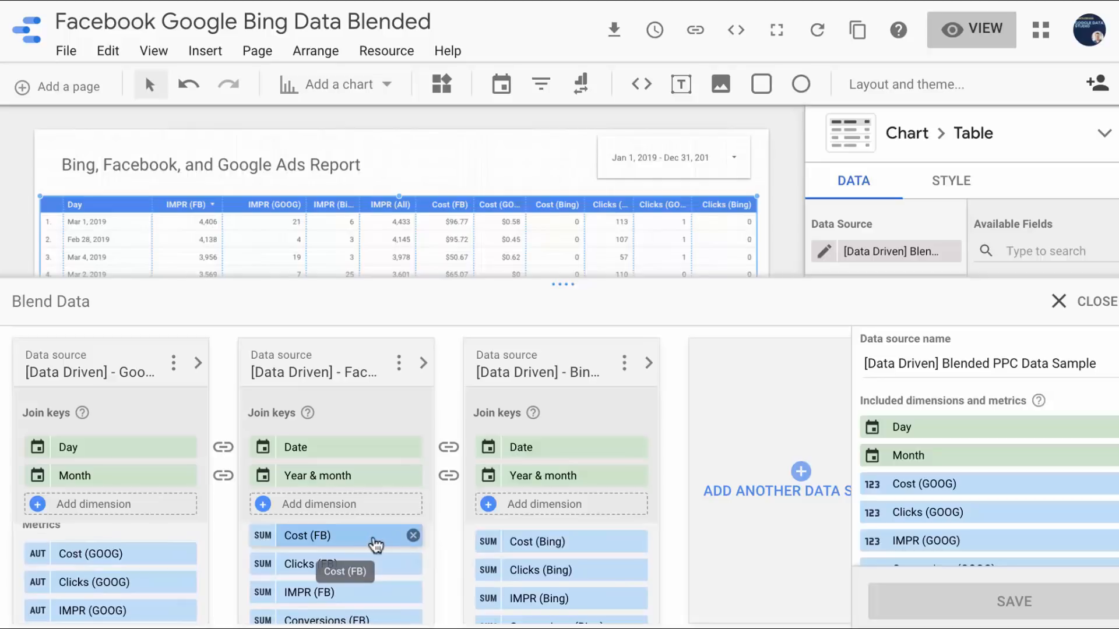
scroll(529, 567, down, 3)
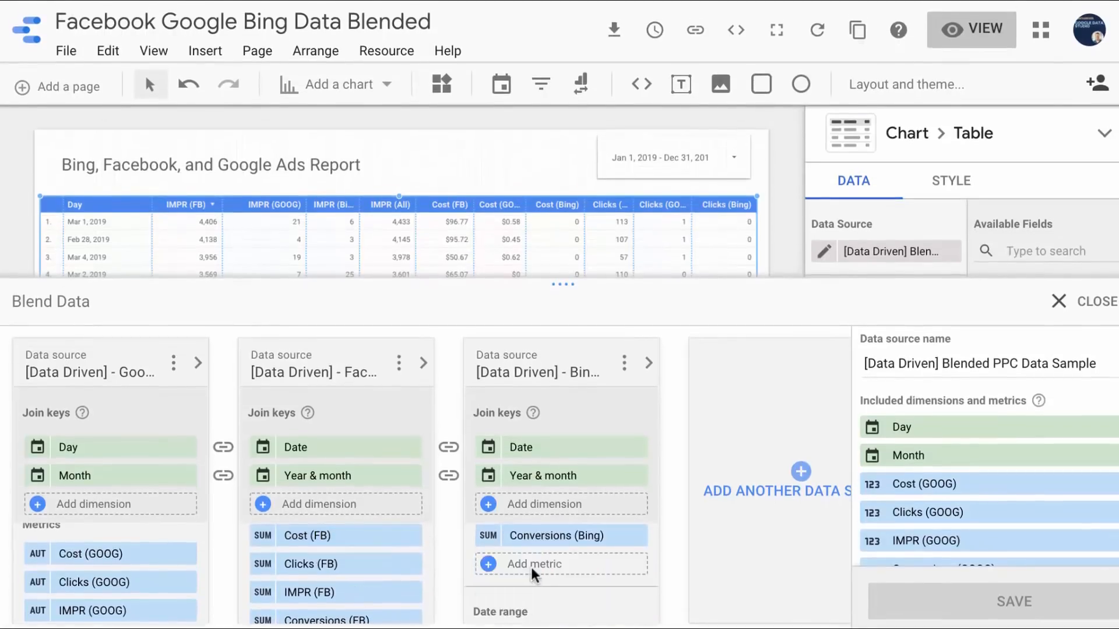
- Browse the fields available for an additional metric in the blend's Bing Ads source
click(530, 567)
scroll(535, 461, down, 5)
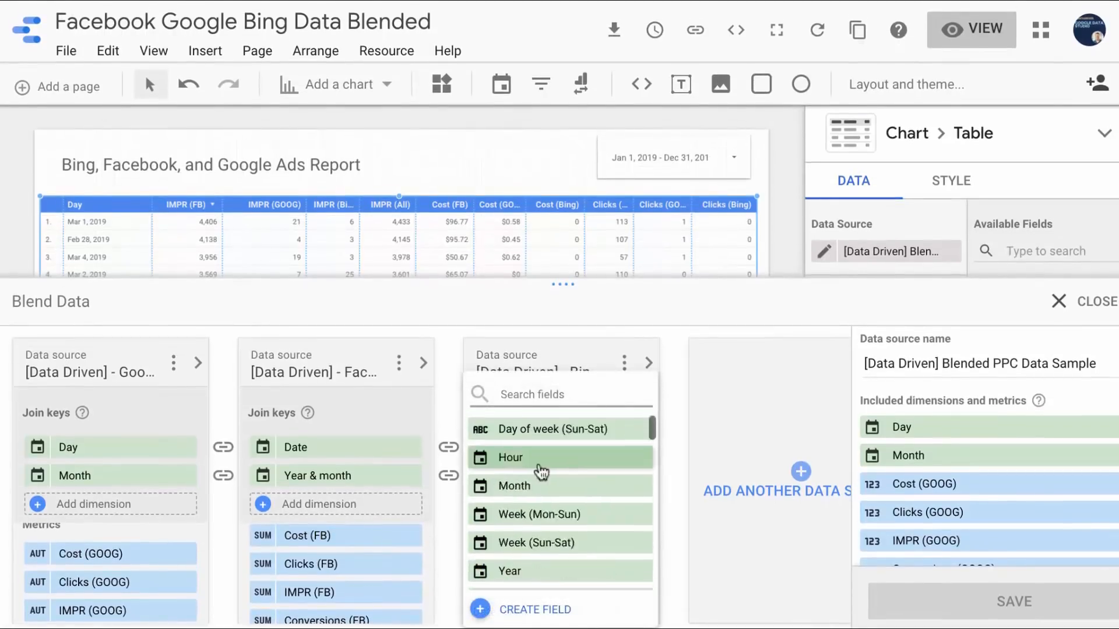
scroll(539, 495, down, 10)
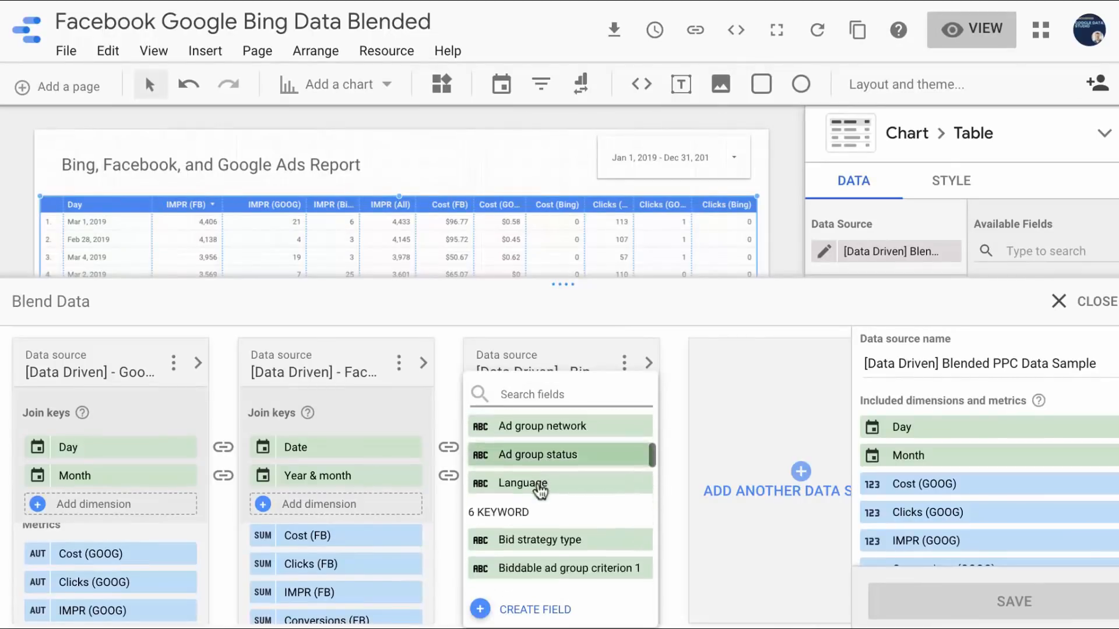
scroll(543, 489, down, 5)
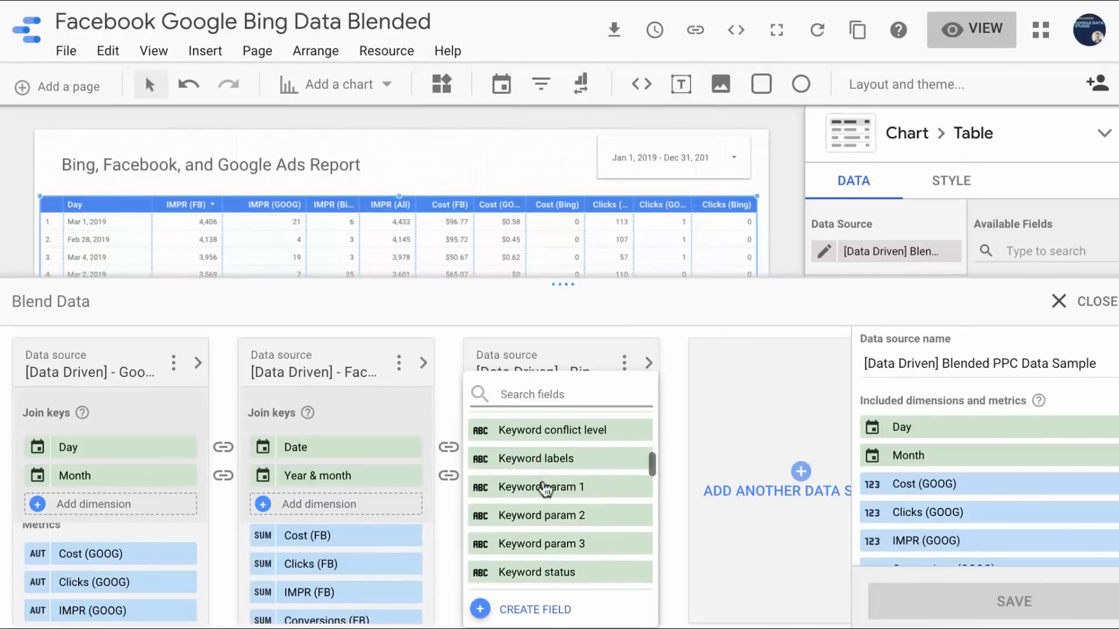
scroll(543, 490, down, 3)
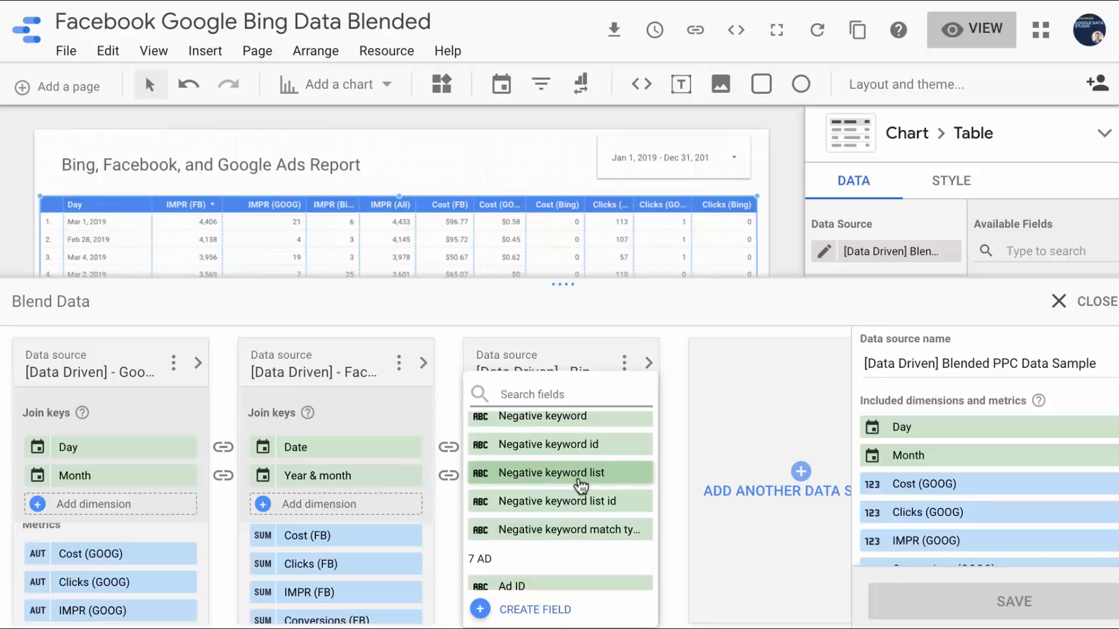
scroll(564, 493, down, 2)
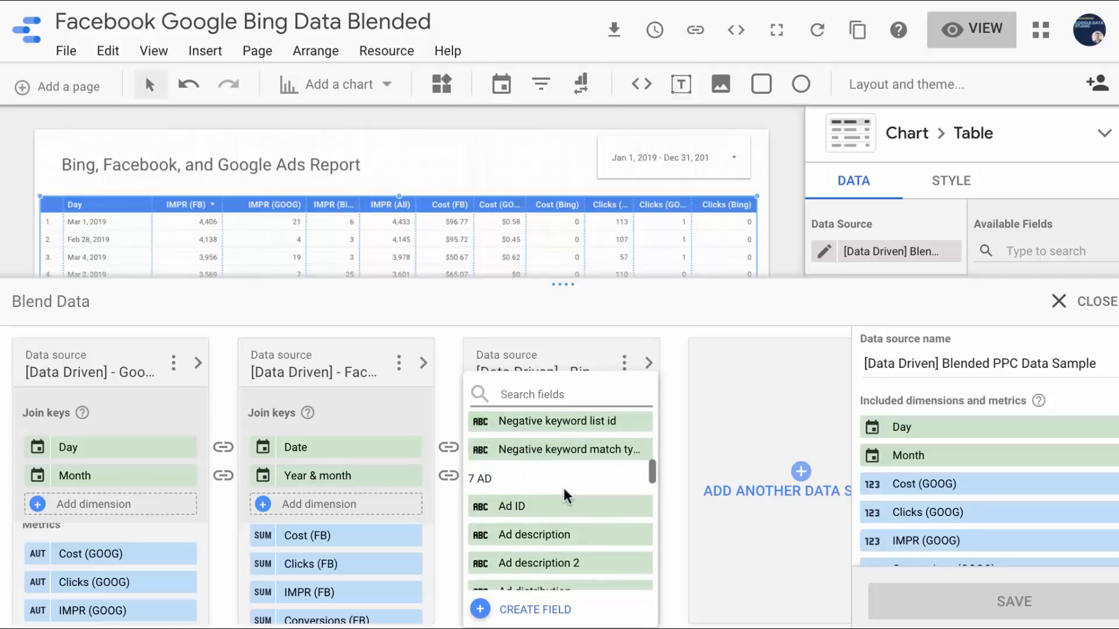
scroll(561, 488, down, 2)
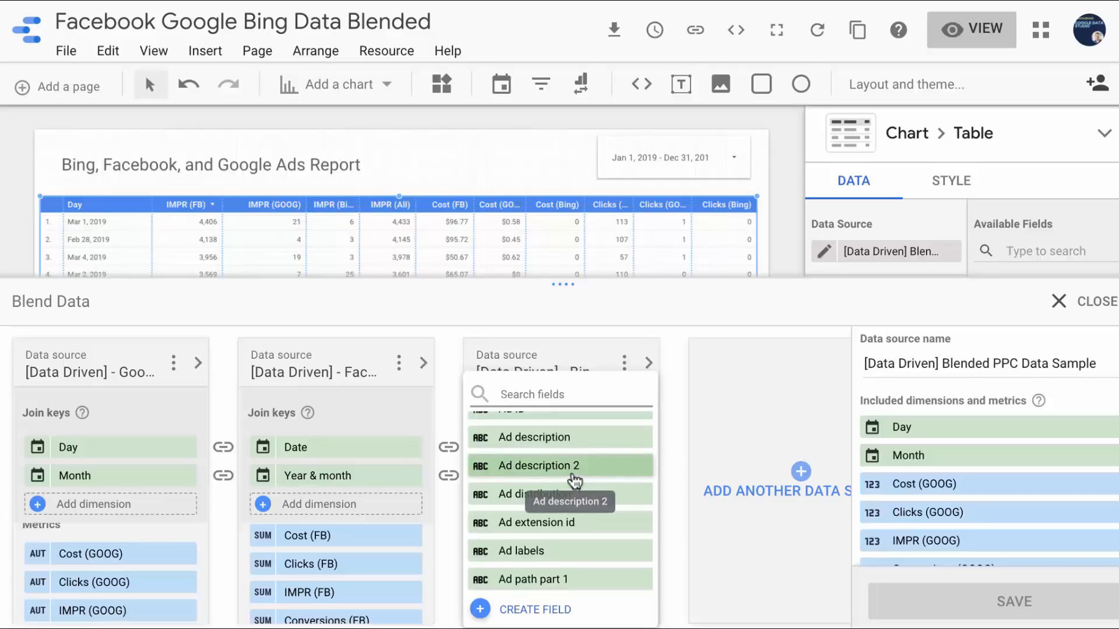
scroll(528, 545, down, 2)
scroll(547, 516, down, 10)
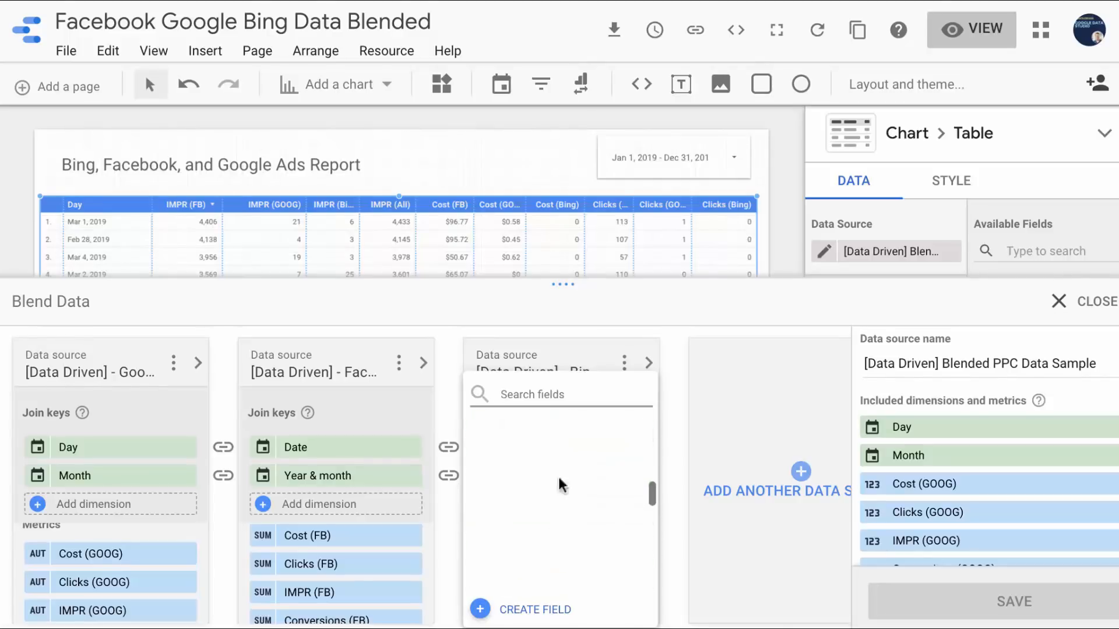
scroll(555, 465, up, 3)
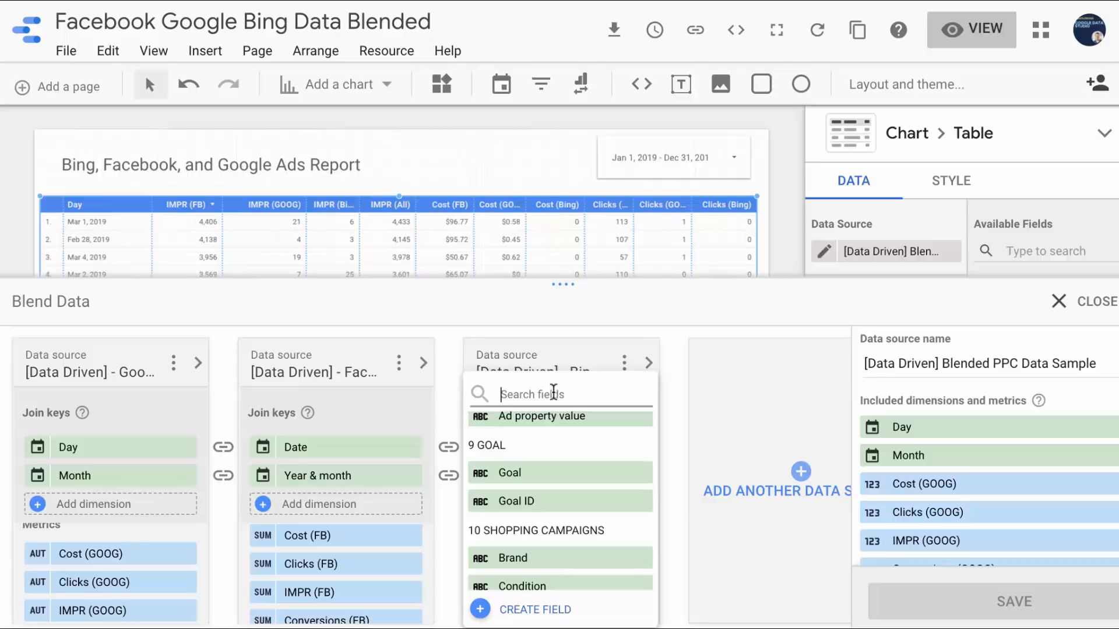
- Search the Bing Ads source's available fields for "impress" and look through the matches for the Impressions metric
text(impro)
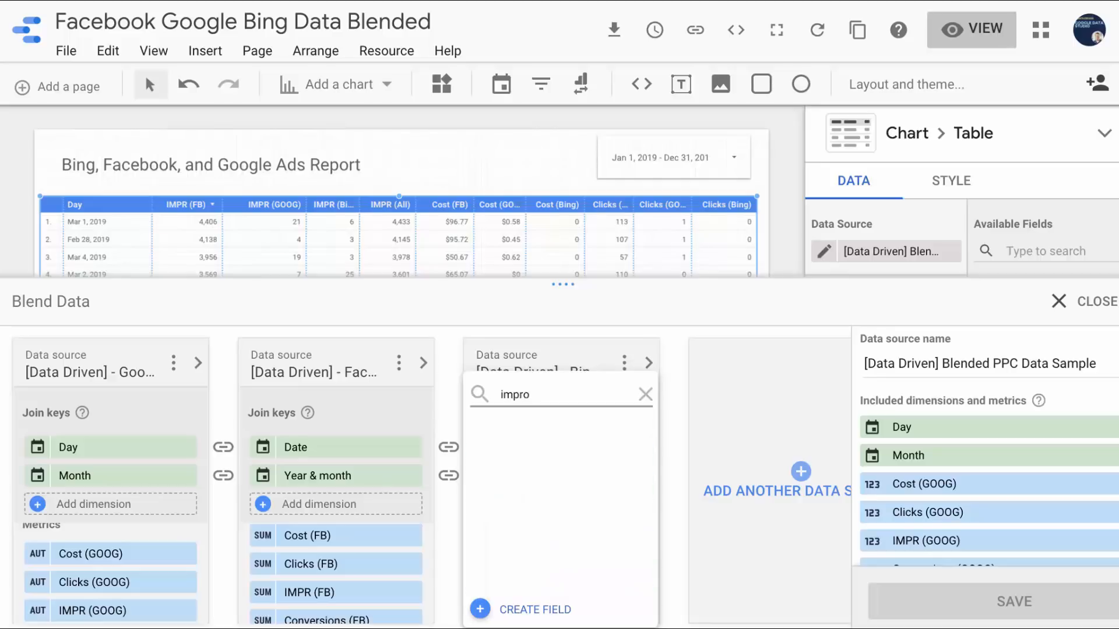
key(BackSpace)
text(es)
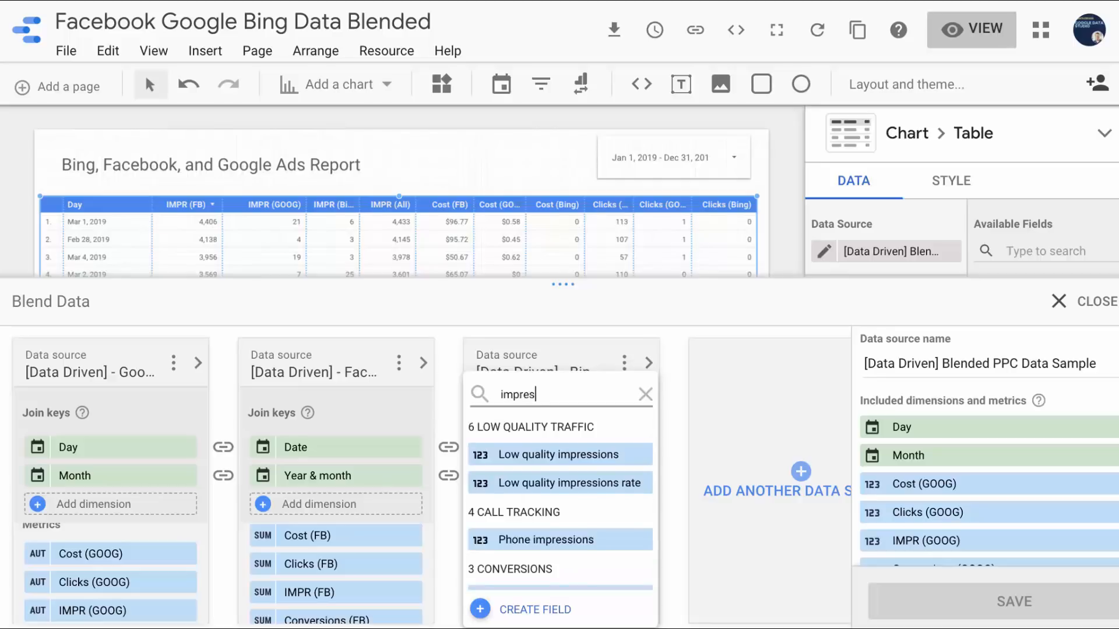
text(s)
scroll(537, 523, down, 1)
scroll(533, 458, up, 1)
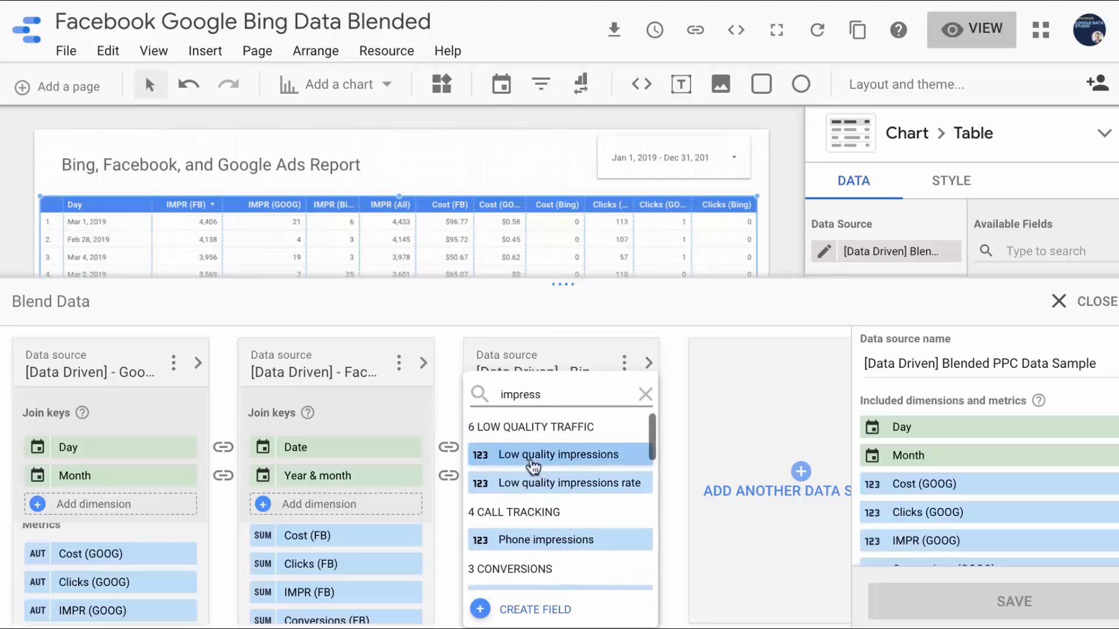
scroll(532, 462, down, 5)
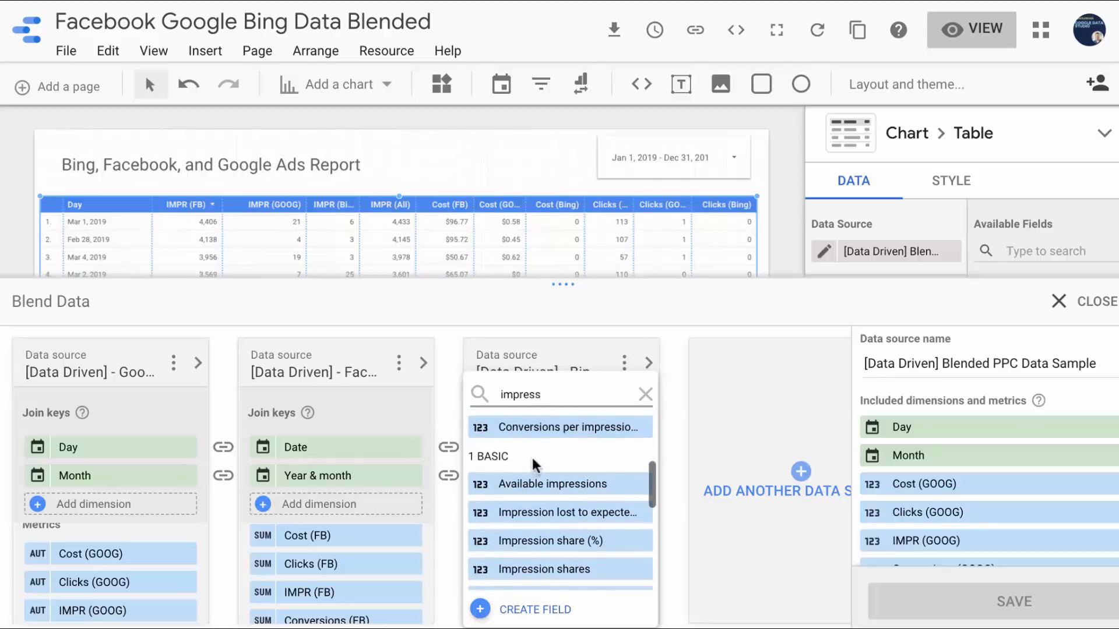
scroll(531, 460, down, 5)
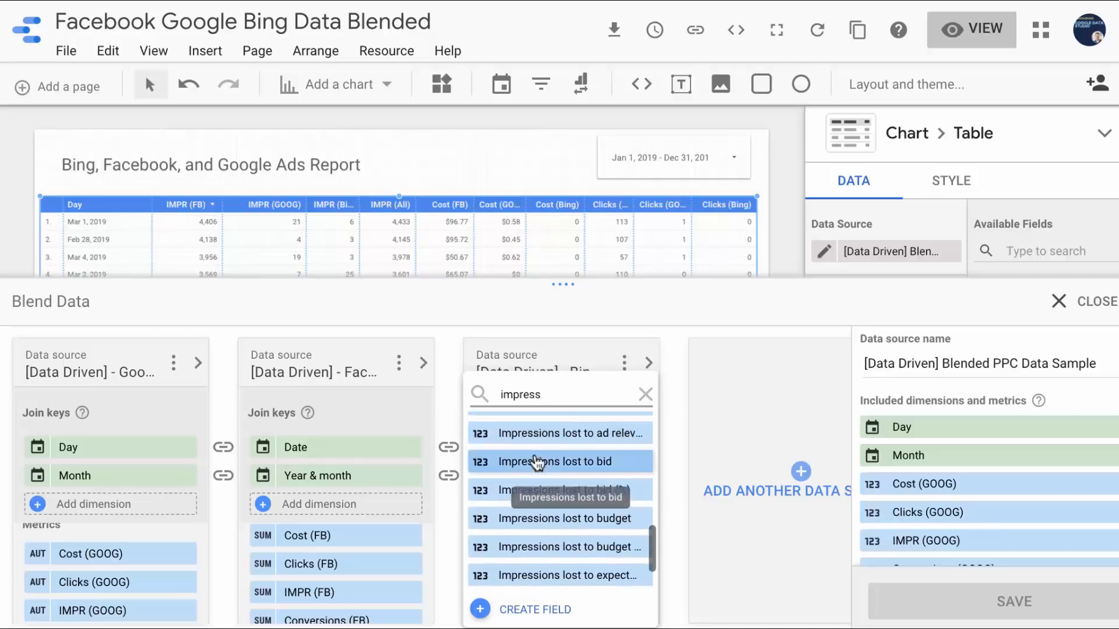
scroll(536, 463, down, 2)
scroll(536, 481, up, 5)
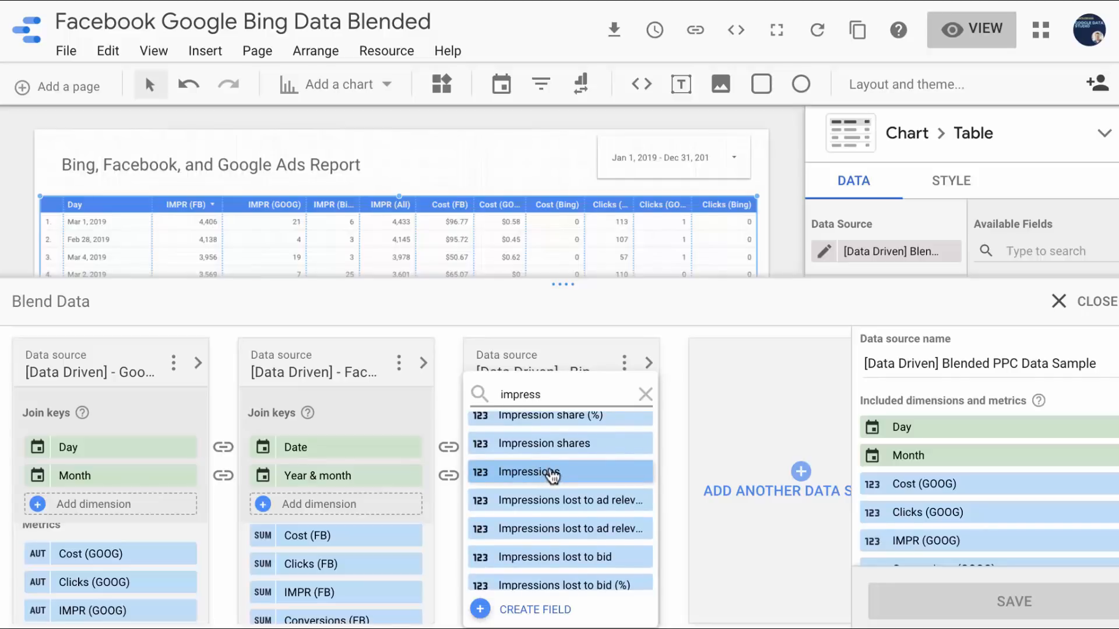
scroll(558, 479, up, 1)
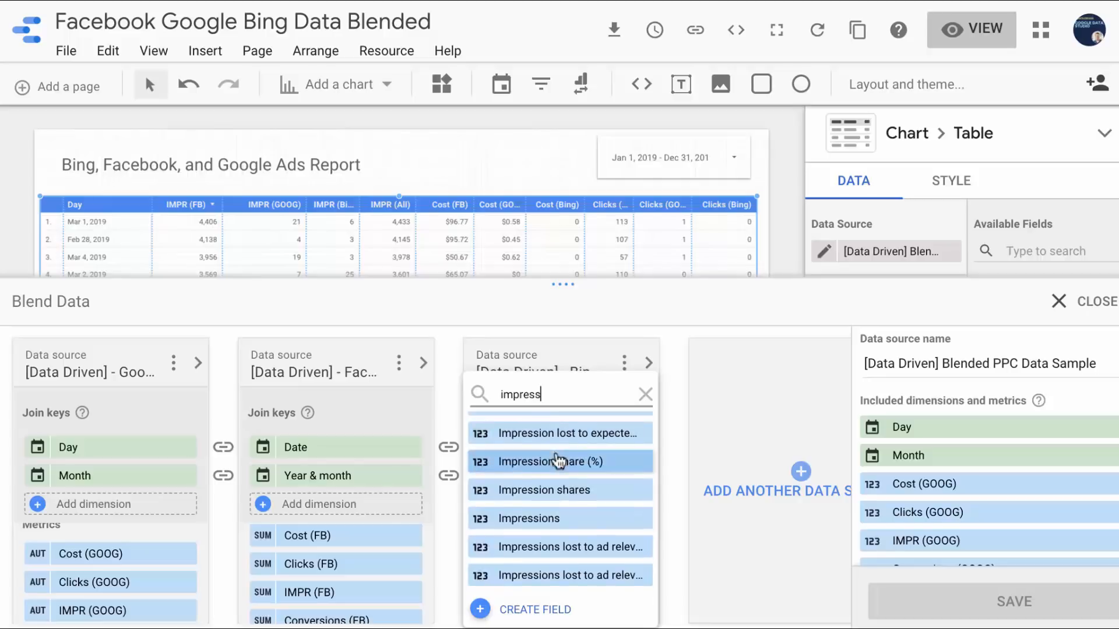
scroll(552, 478, down, 1)
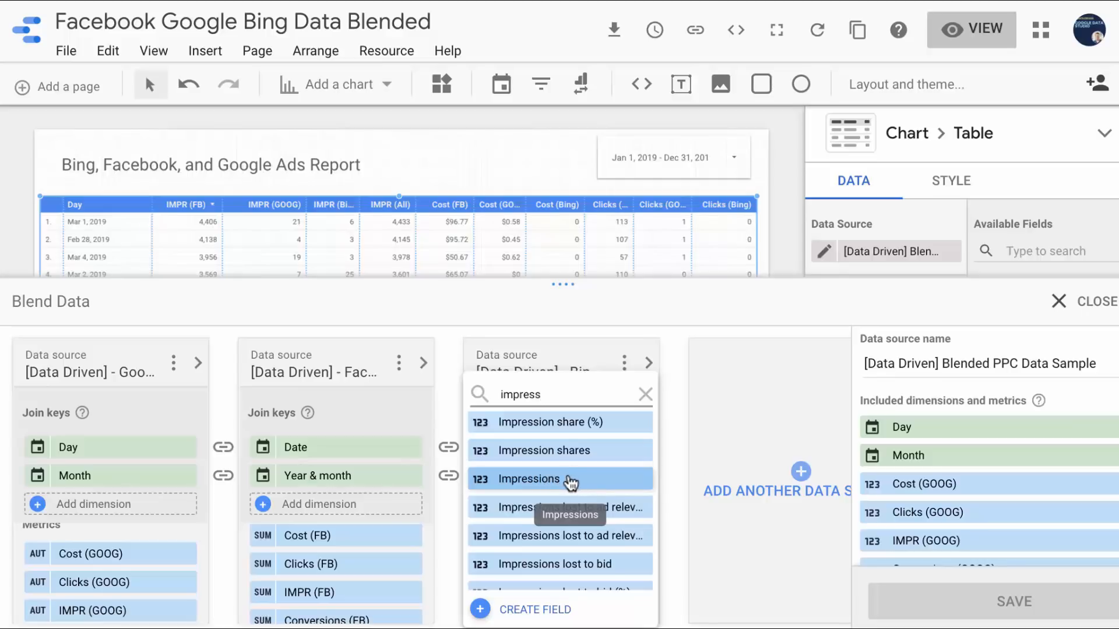
- Add the Impressions metric to the blend's Bing Ads source and name it Impressions (Bing)
click(537, 480)
scroll(541, 574, up, 3)
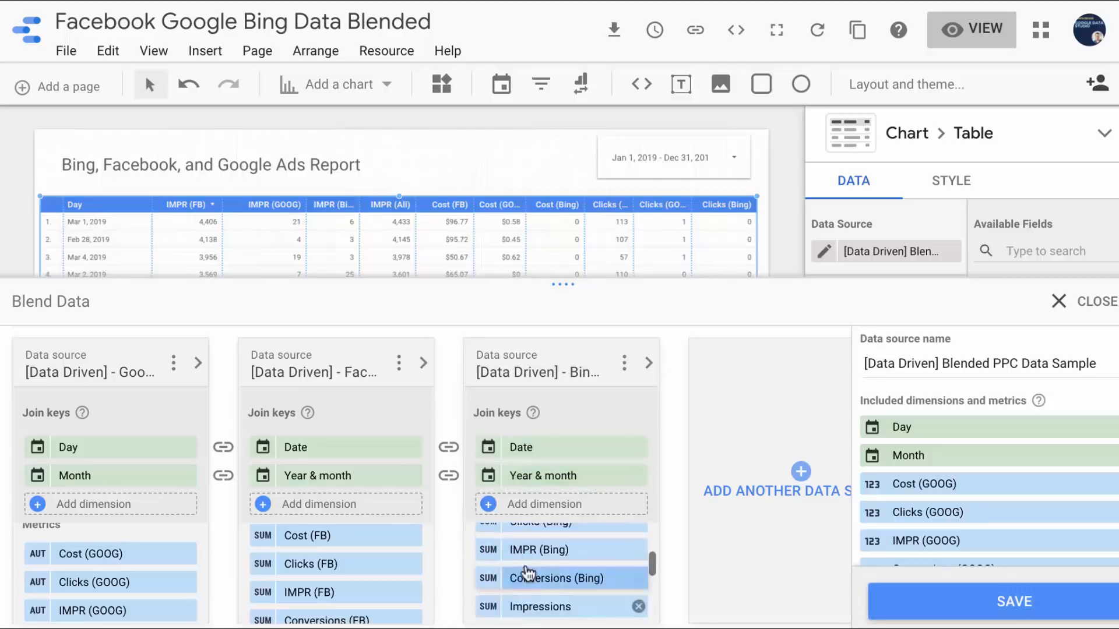
scroll(515, 581, down, 2)
click(490, 584)
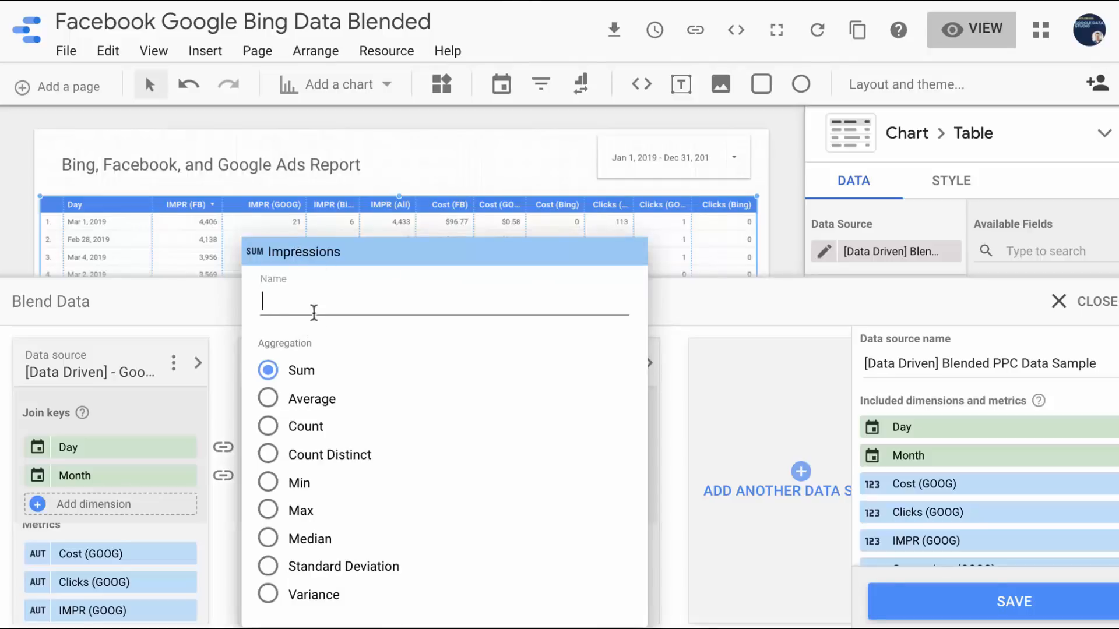
text(Impre)
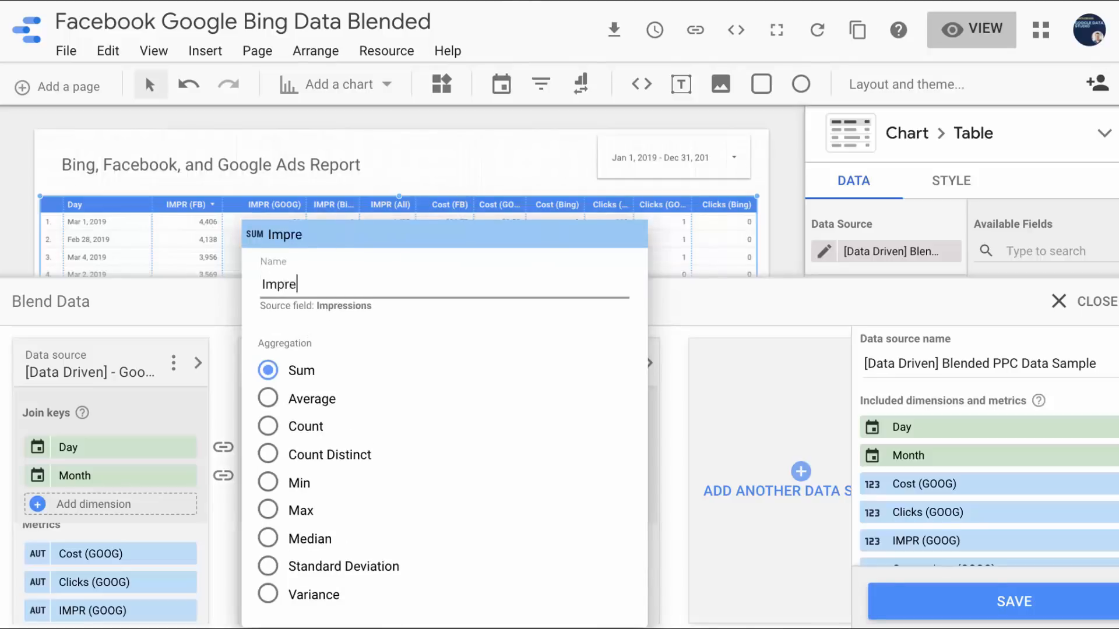
text(ssions (Bing))
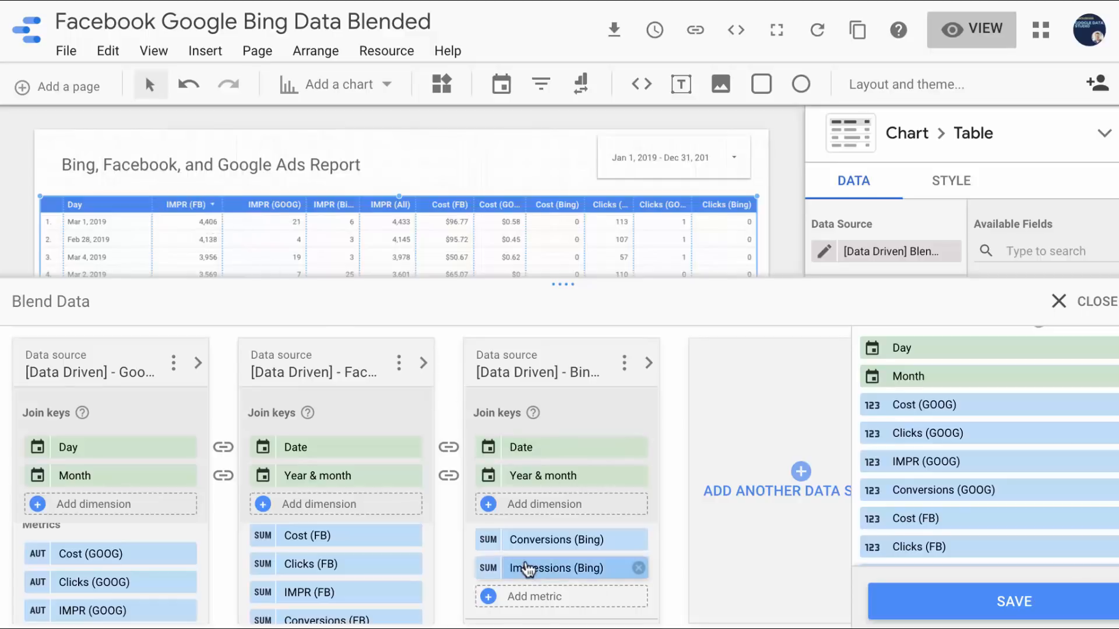
- Check the Bing Ads source's metrics and the blend's included fields, and remove Impressions (Bing) from the source
scroll(528, 569, up, 1)
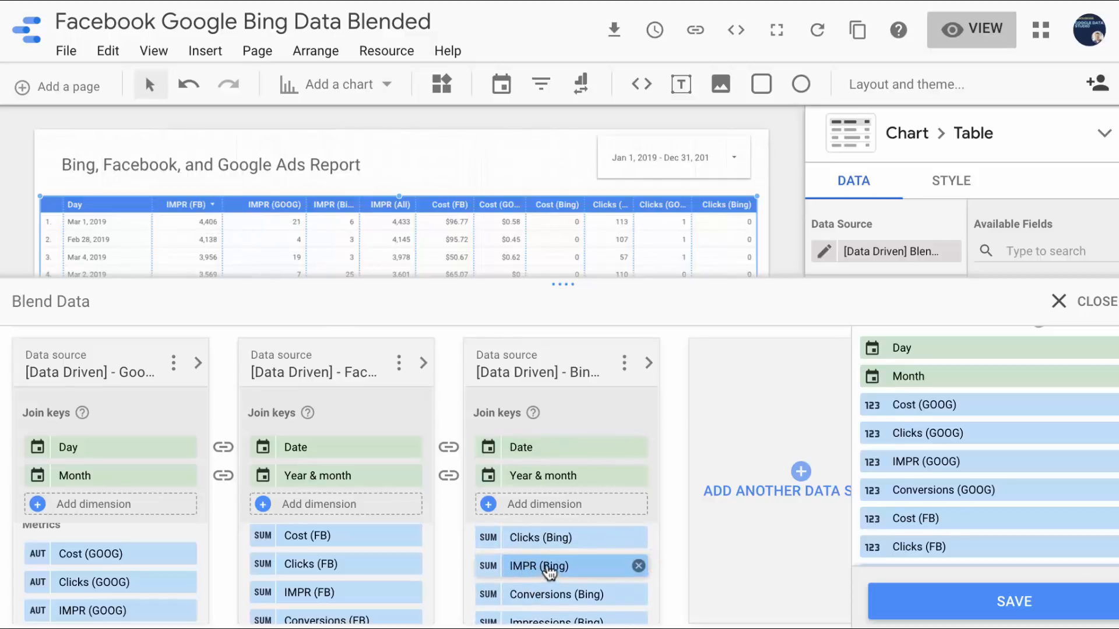
scroll(638, 574, down, 1)
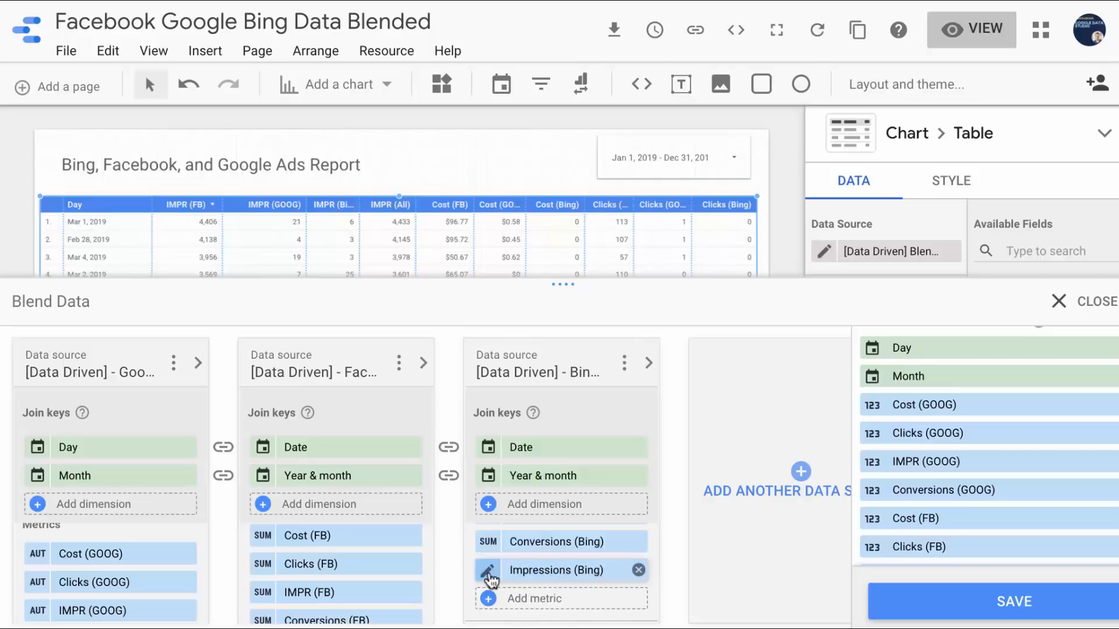
scroll(939, 513, down, 3)
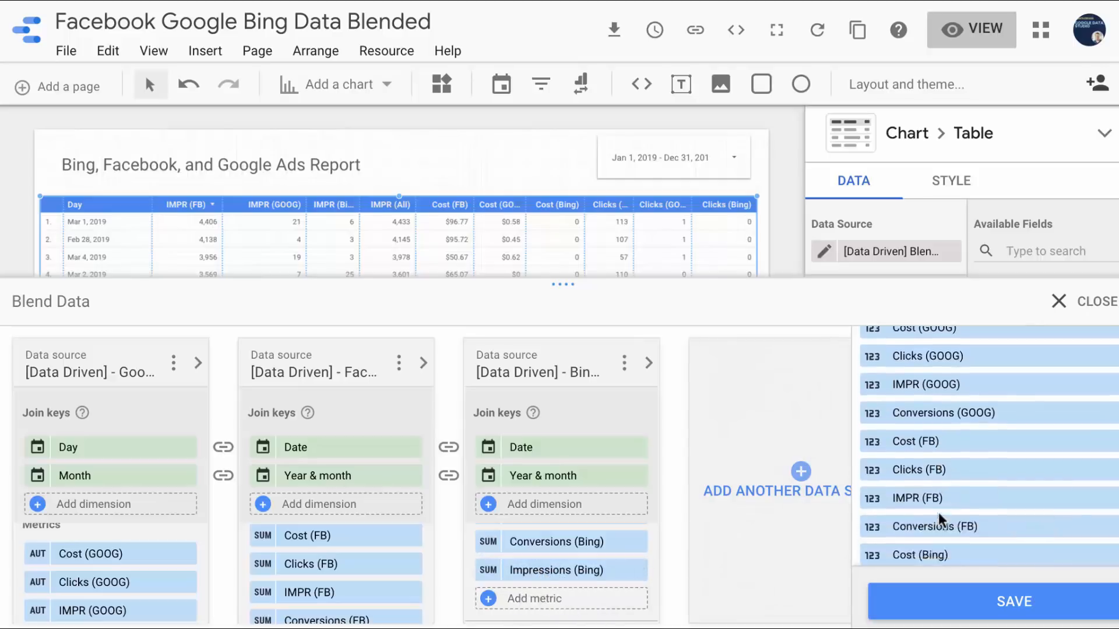
scroll(938, 513, down, 4)
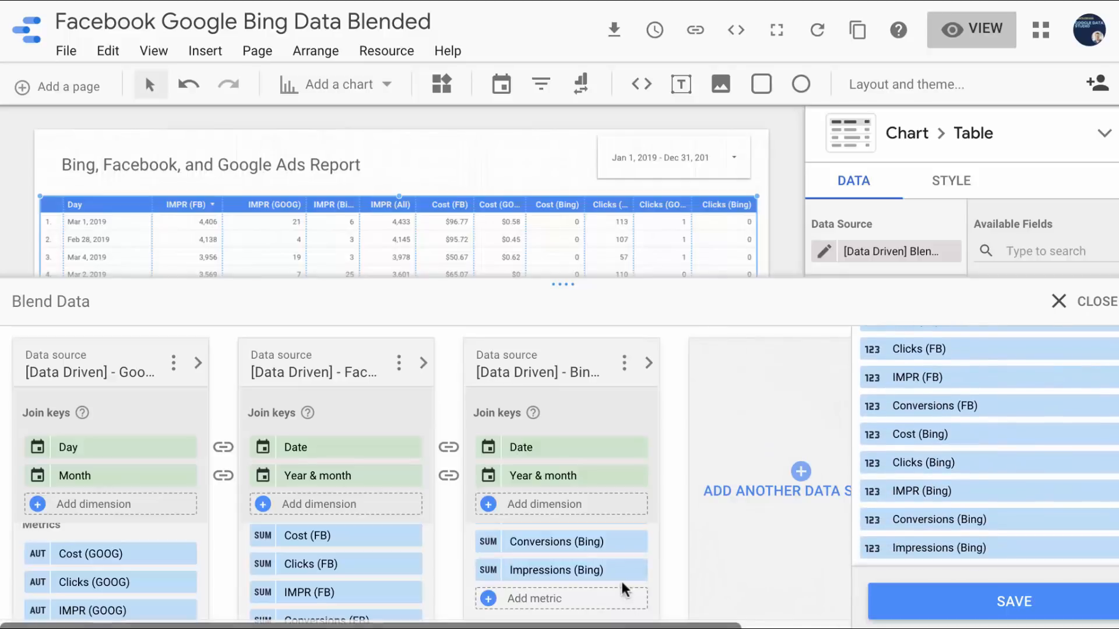
click(638, 569)
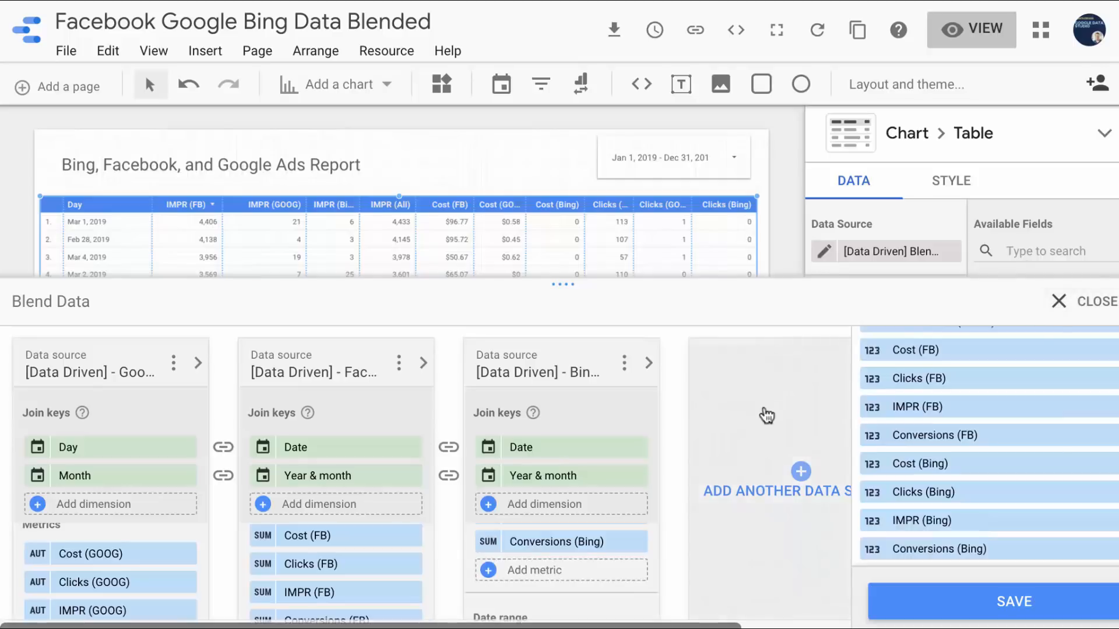
- Review the dimensions and metrics included in the blend, and leave it, discarding the unsaved changes
scroll(984, 449, up, 3)
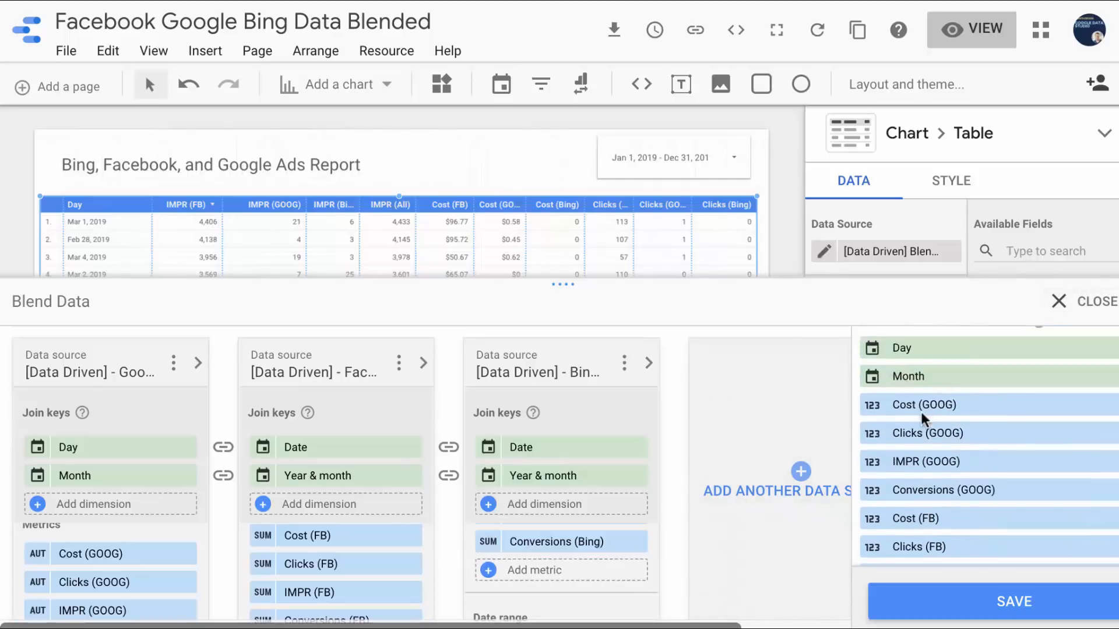
scroll(941, 479, down, 2)
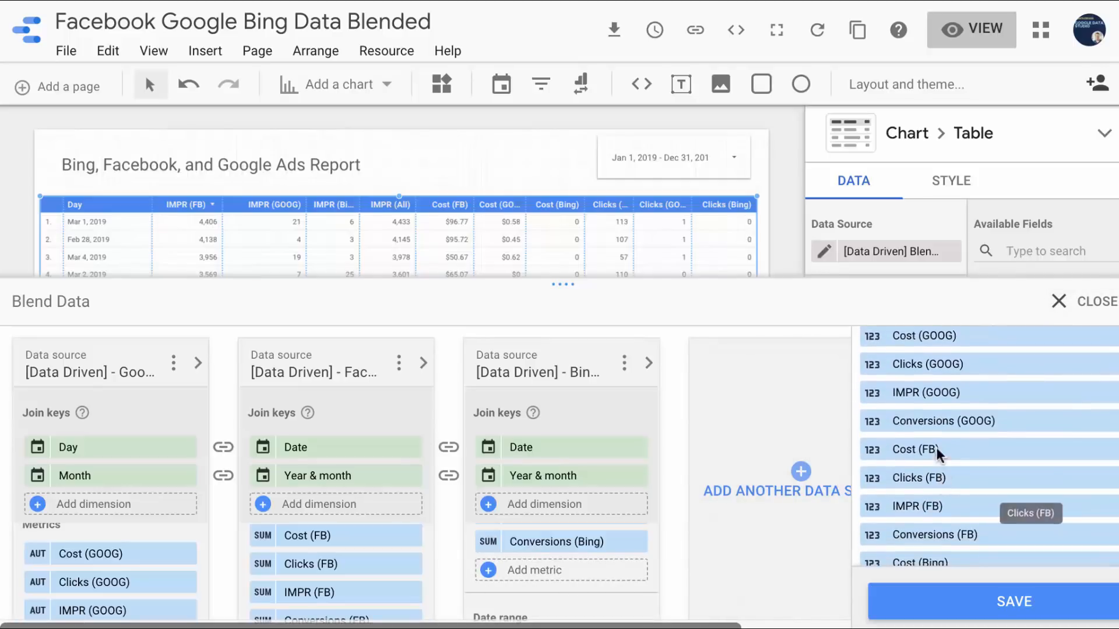
scroll(936, 447, down, 3)
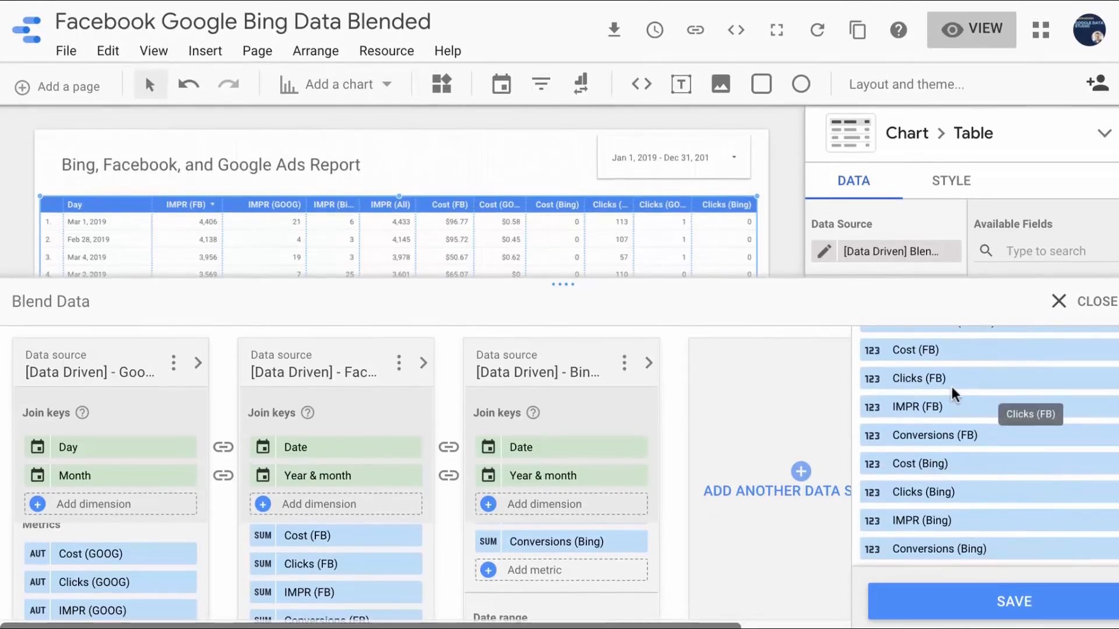
click(1076, 303)
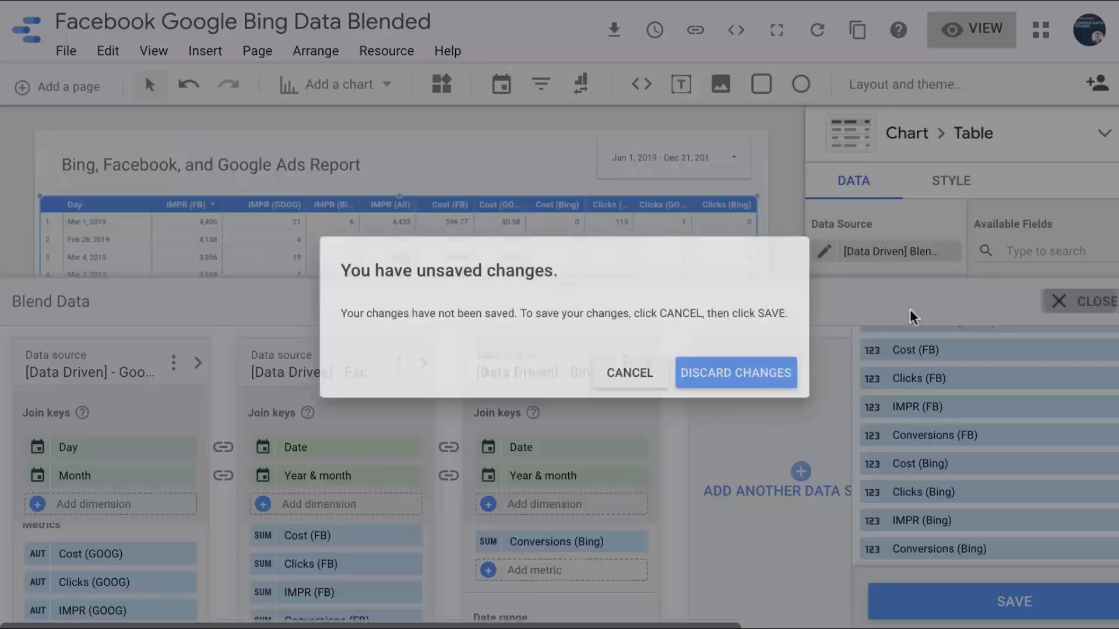
click(756, 373)
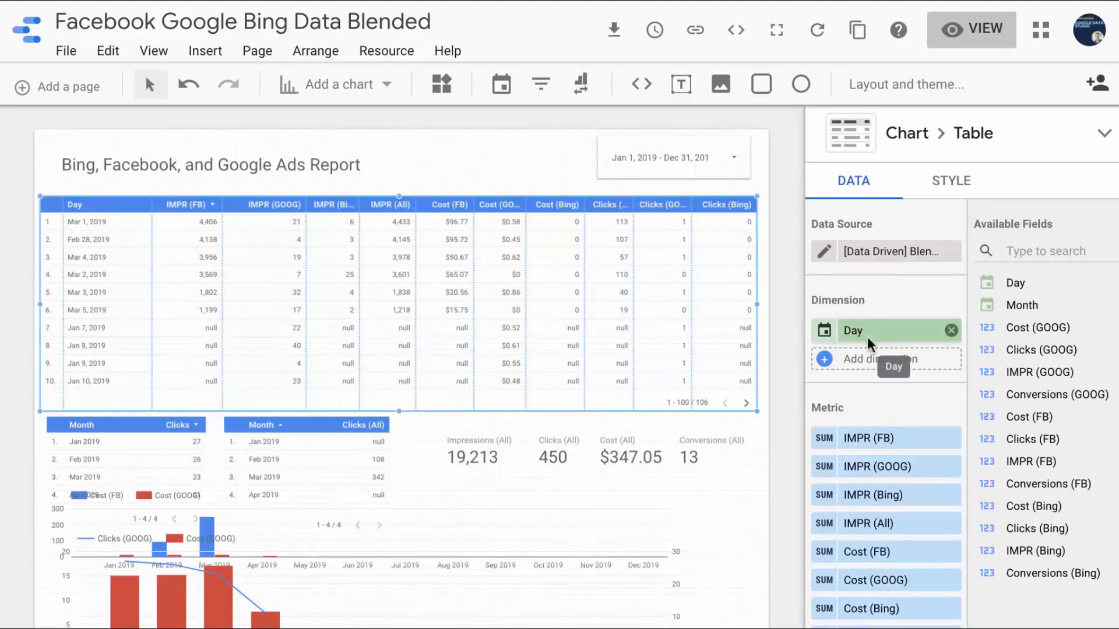
- Replace the Day dimension of the blended table with Month
click(856, 363)
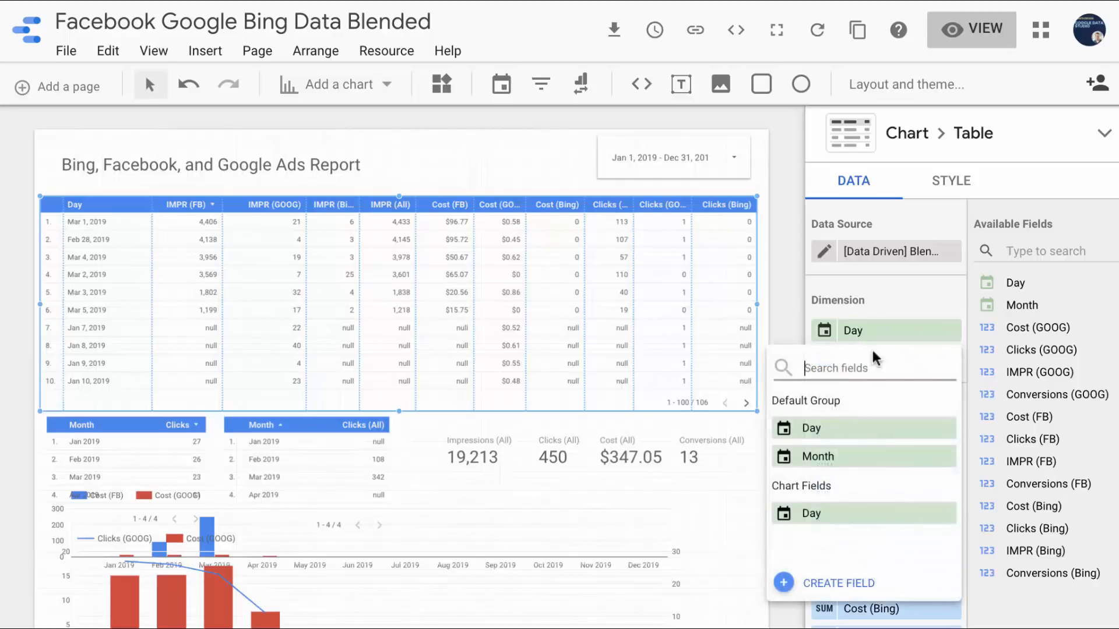
click(831, 457)
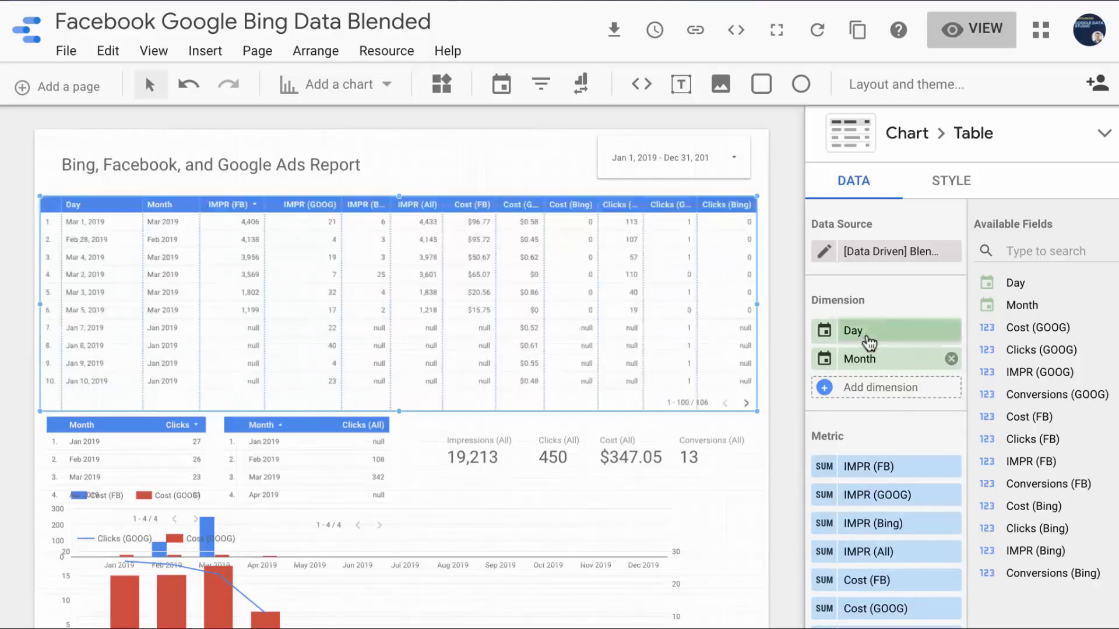
click(951, 331)
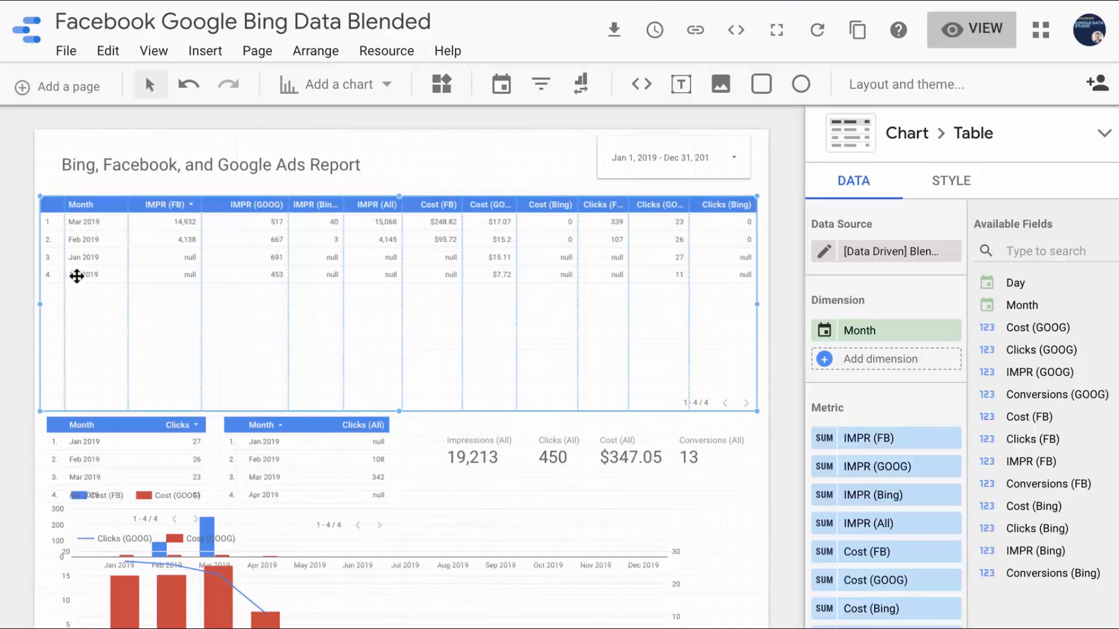
- Look through the fields available for sorting the blended table, without choosing another one
scroll(825, 368, down, 10)
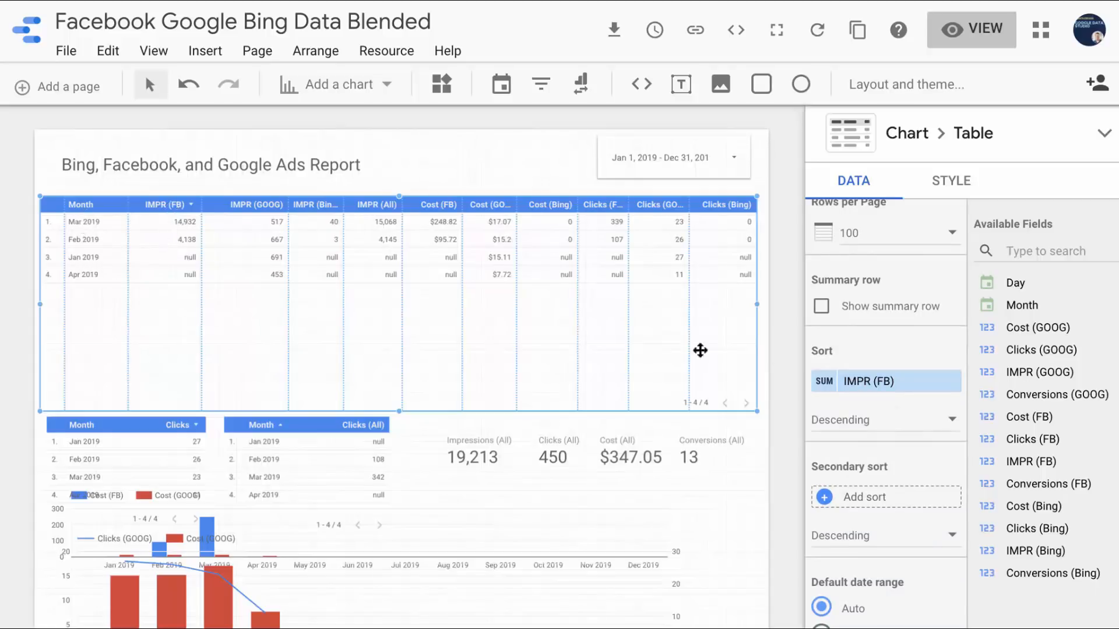
click(849, 385)
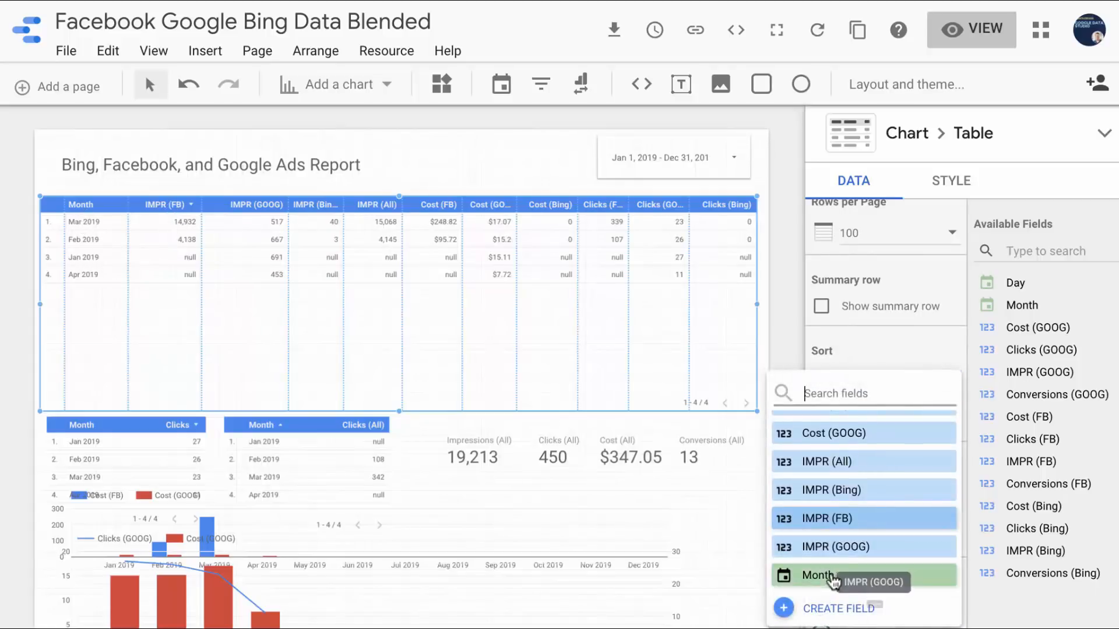
click(882, 362)
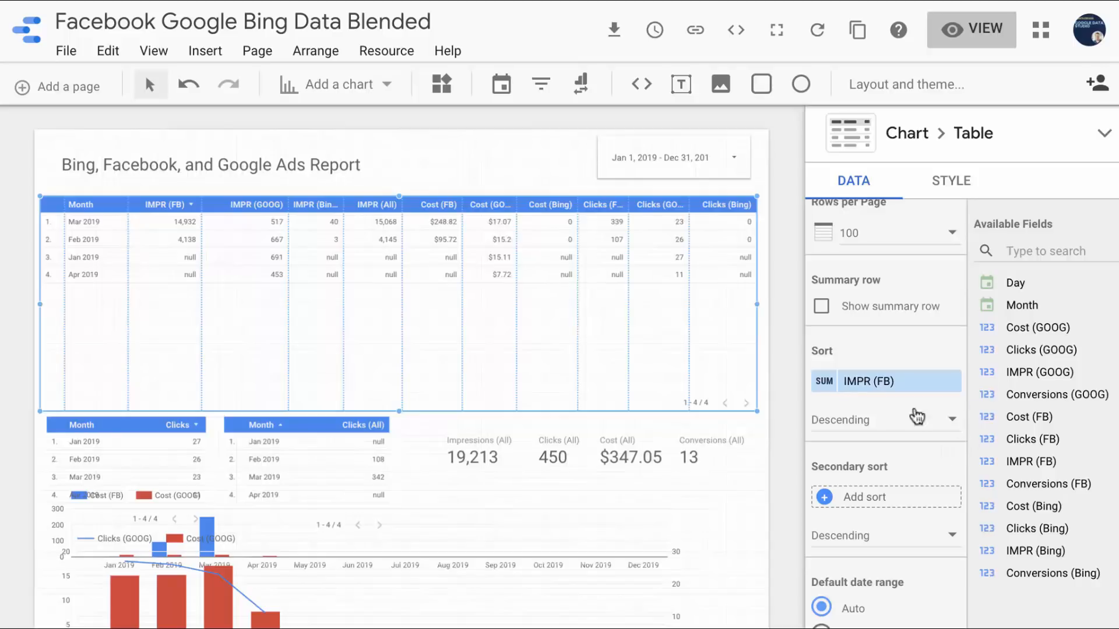
- Create a new calculated field among the blended table's metrics and name it Impressions (all)
scroll(916, 416, up, 7)
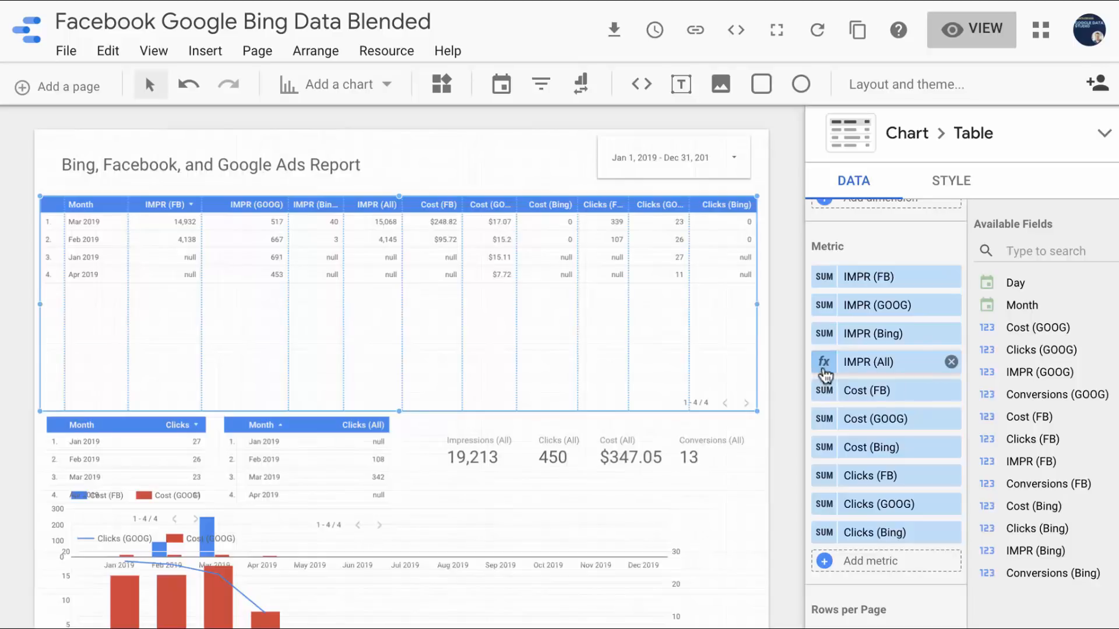
scroll(865, 480, down, 3)
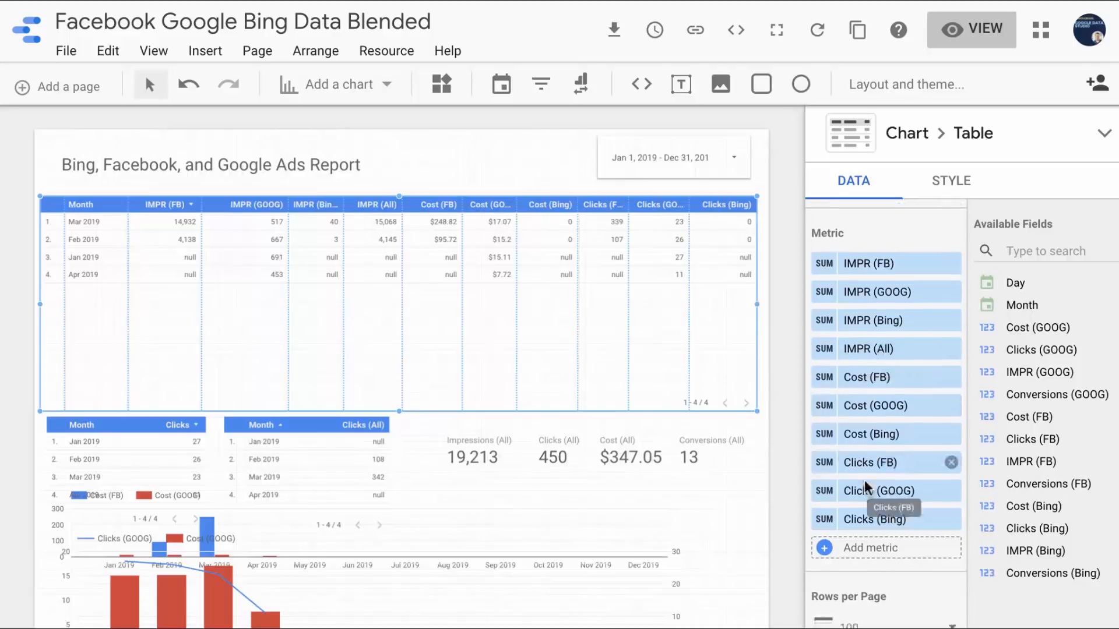
click(849, 382)
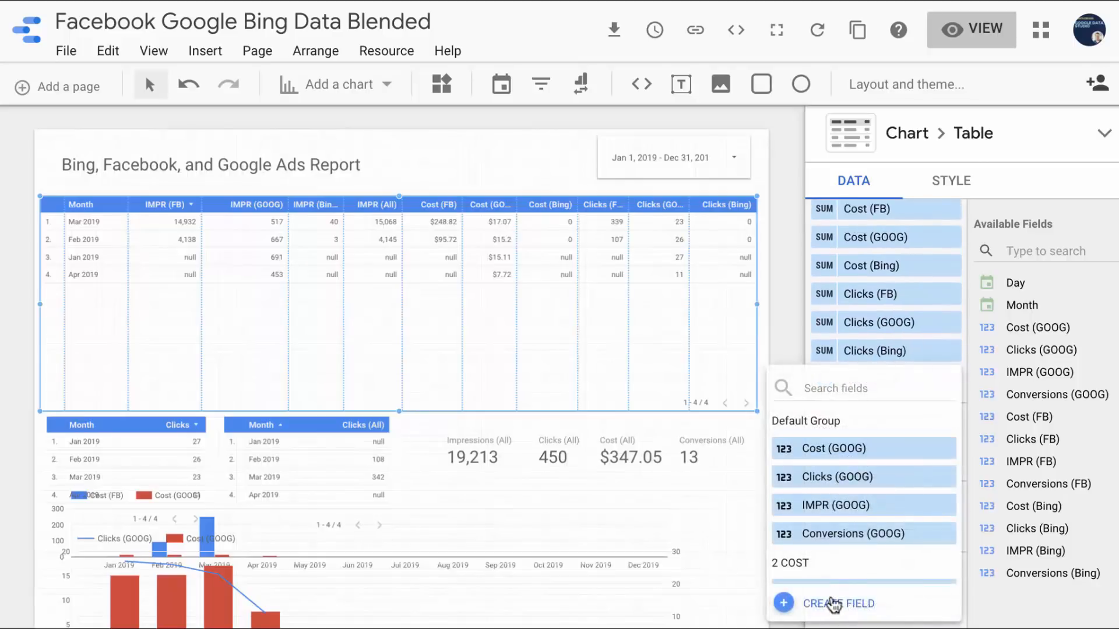
click(833, 604)
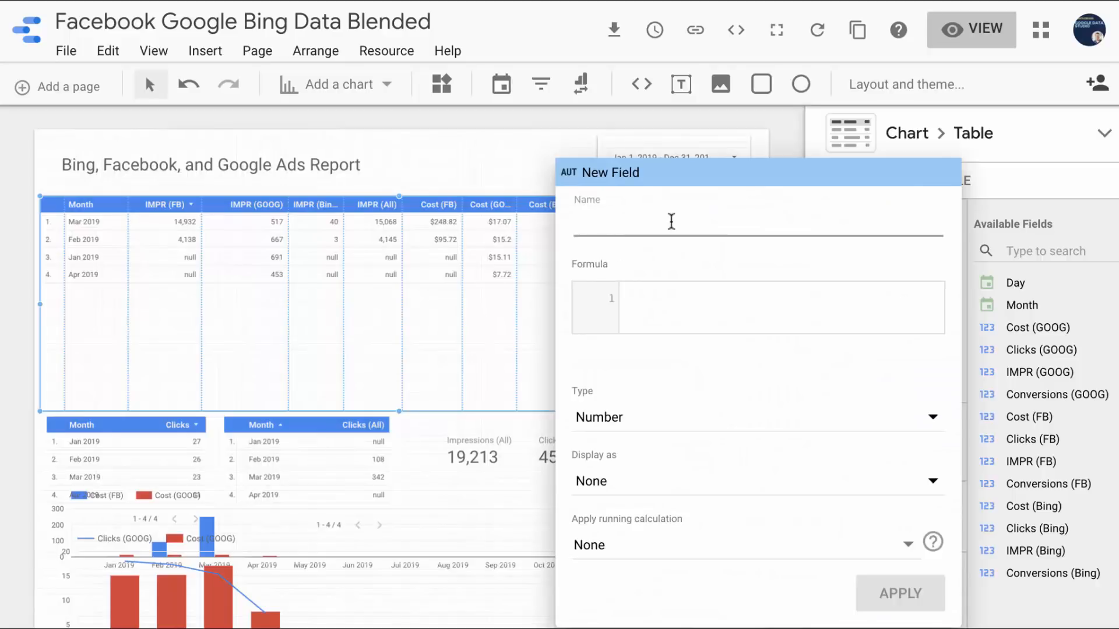
text(Impressions (all)
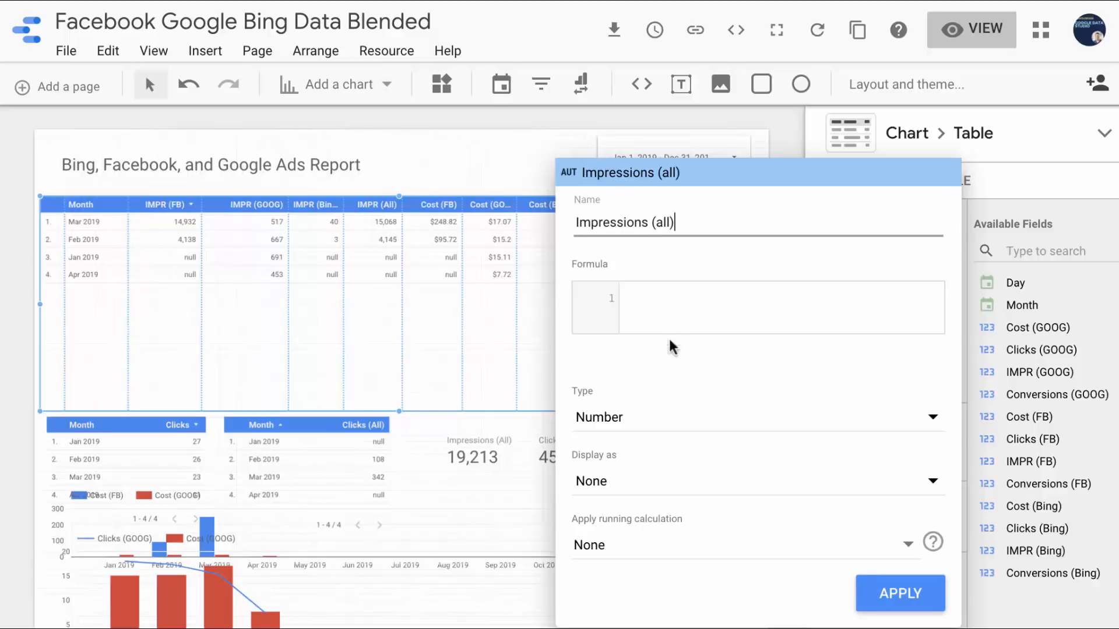
- Set the Impressions (all) formula to IMPR (GOOG)+IMPR (FB)+IMPR (Bing) and apply the field to the table
click(699, 308)
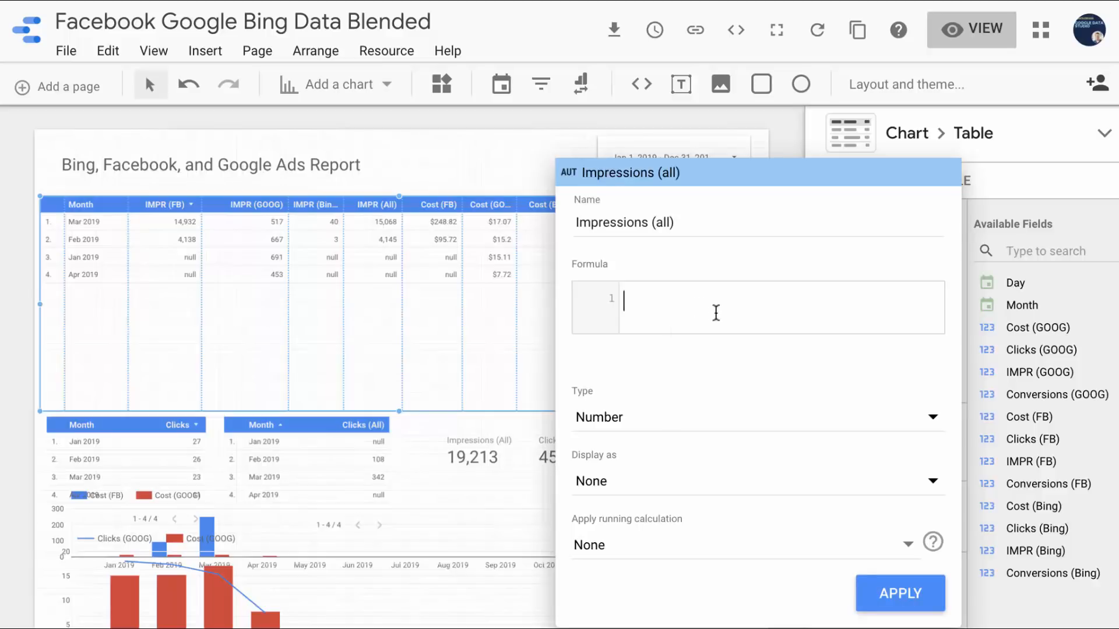
text(imp)
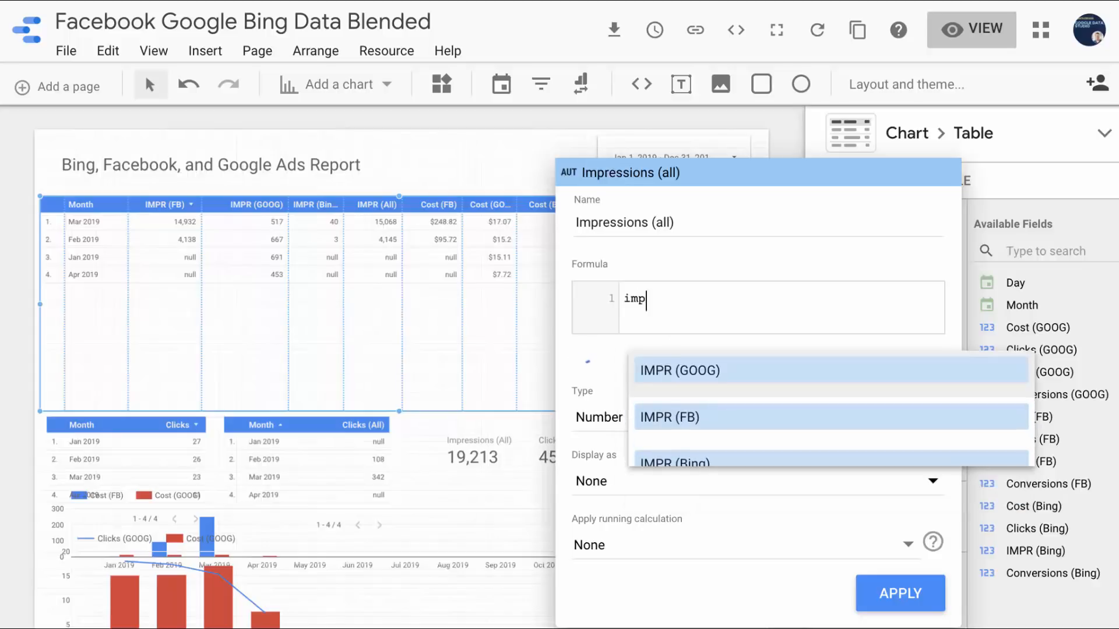
click(670, 373)
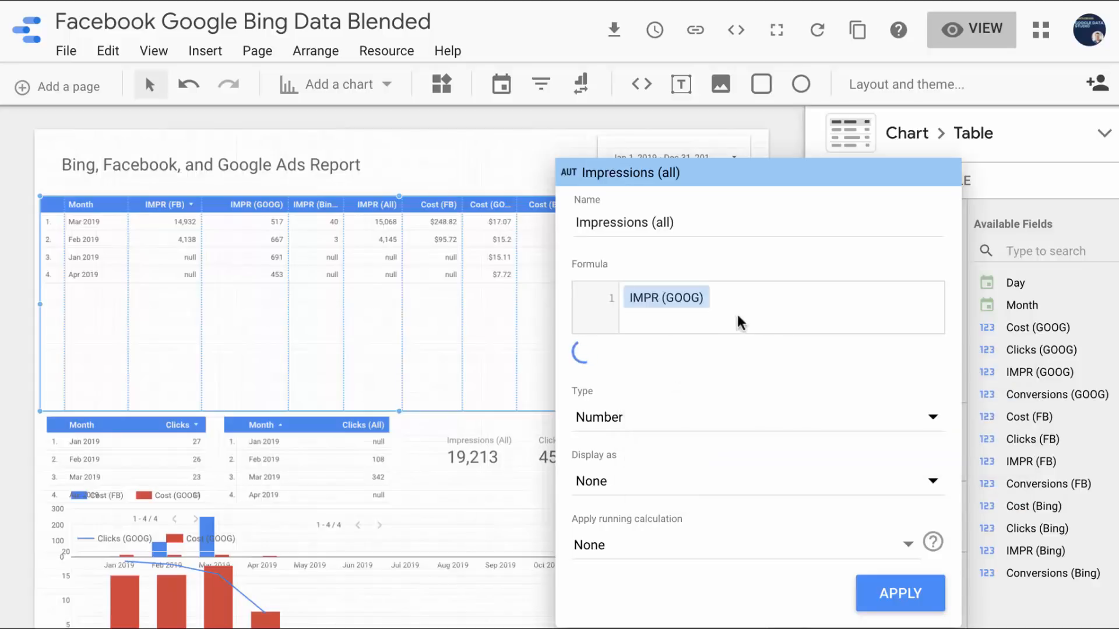
text(+im)
text(p)
key(BackSpace)
text(imp)
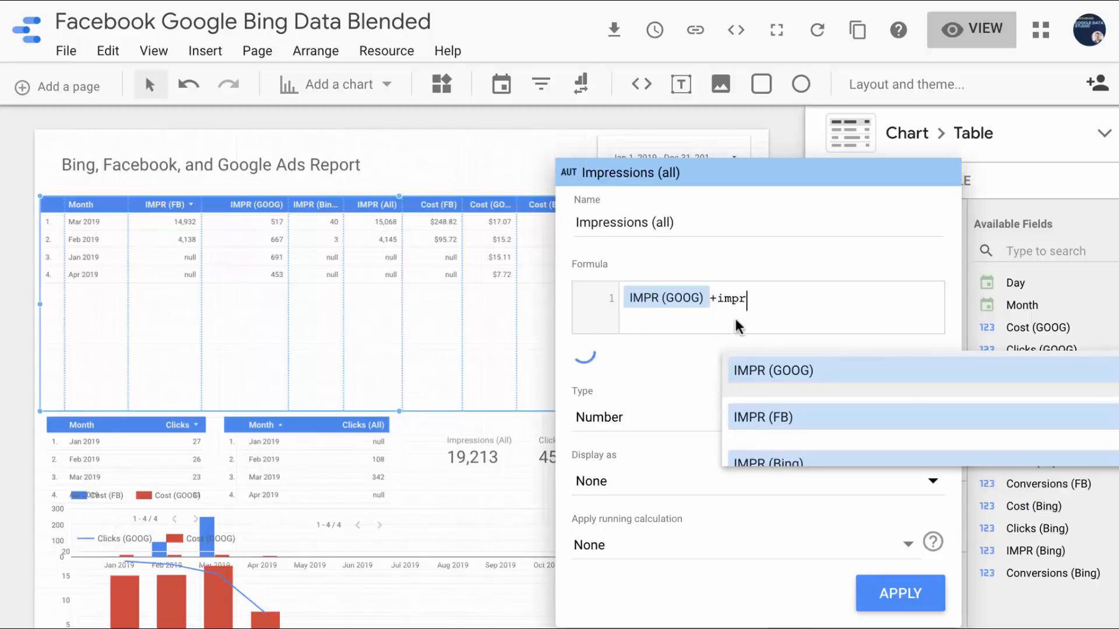
click(753, 417)
text(+imp)
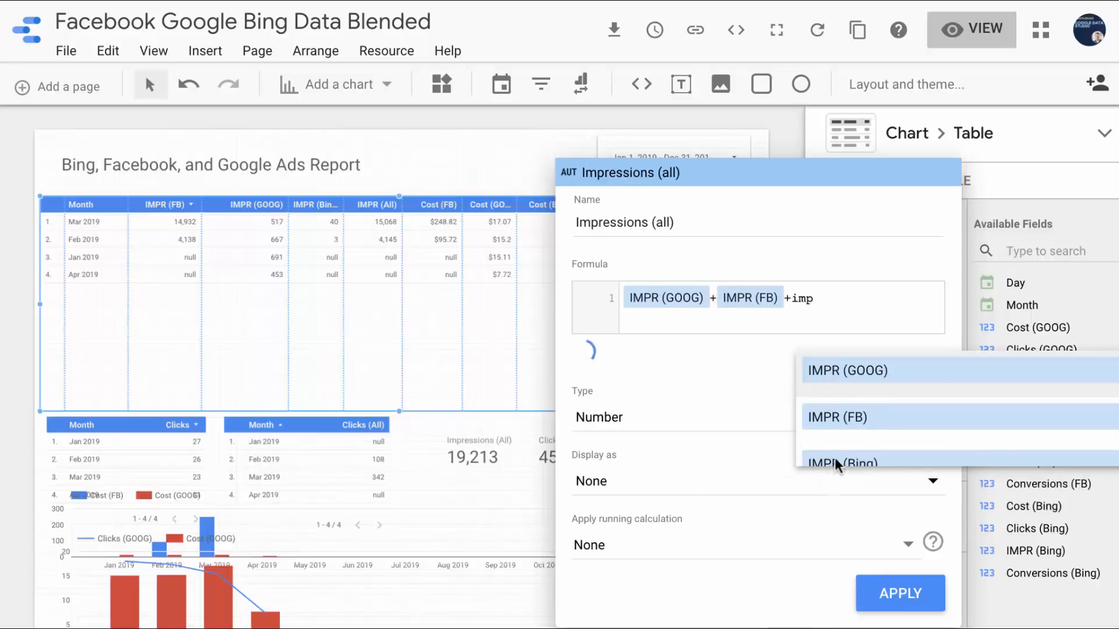
click(834, 457)
click(892, 594)
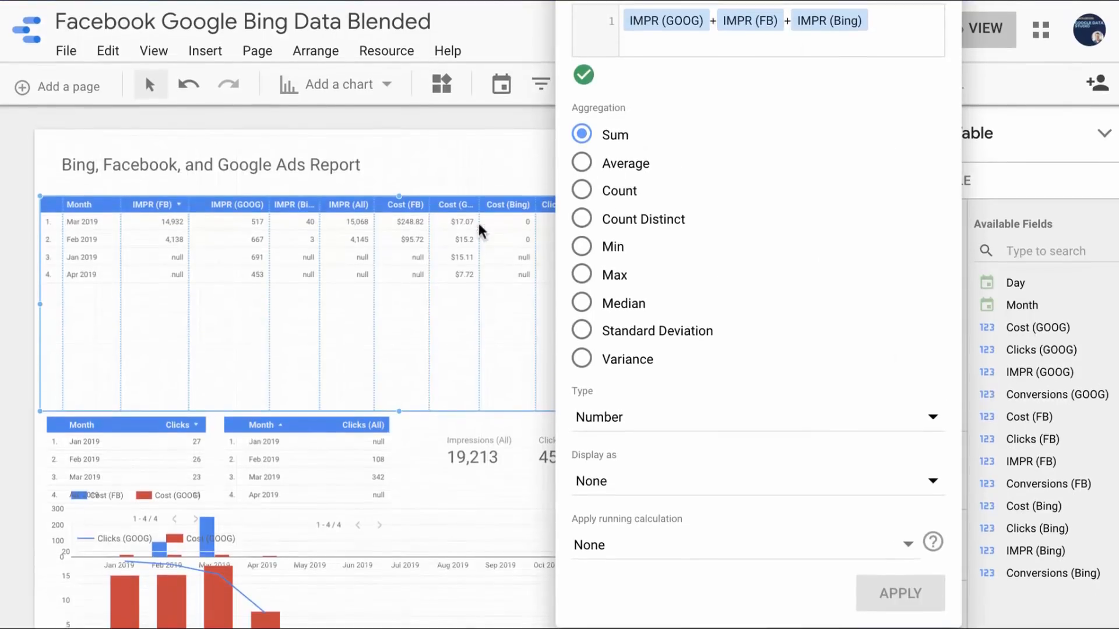
click(463, 155)
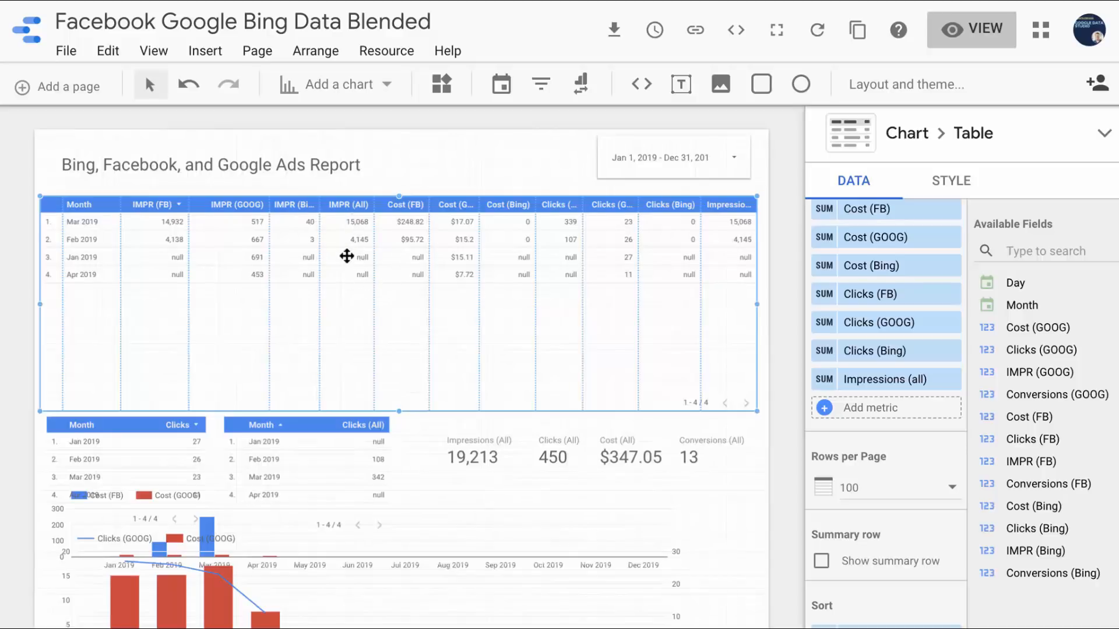
- Examine the join keys in the table's data blend once more, and leave it without changes
scroll(879, 367, up, 6)
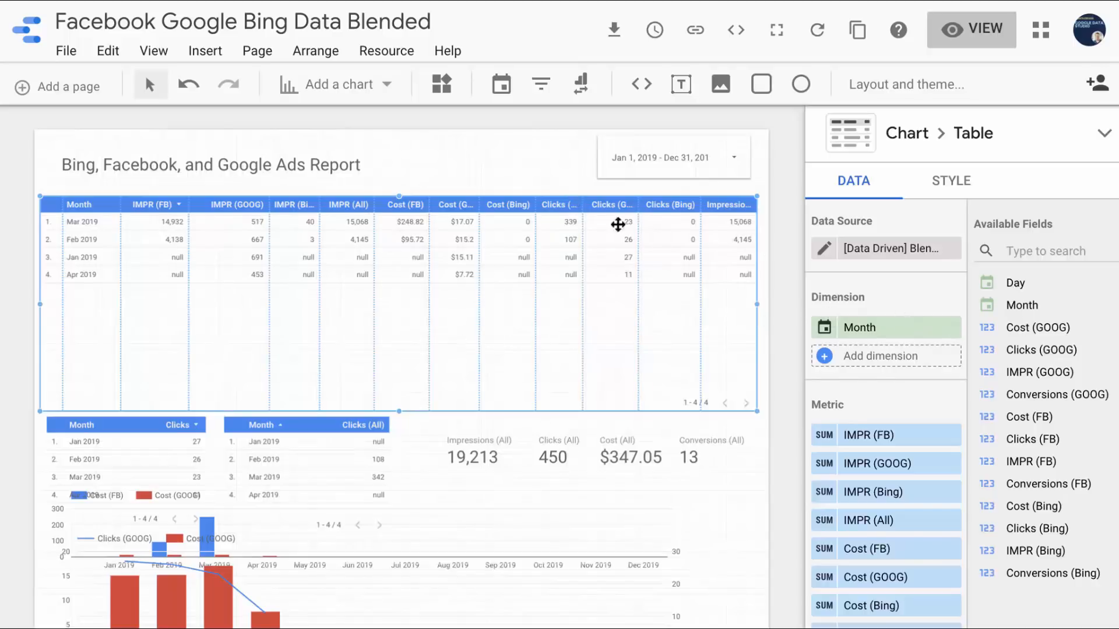
click(820, 250)
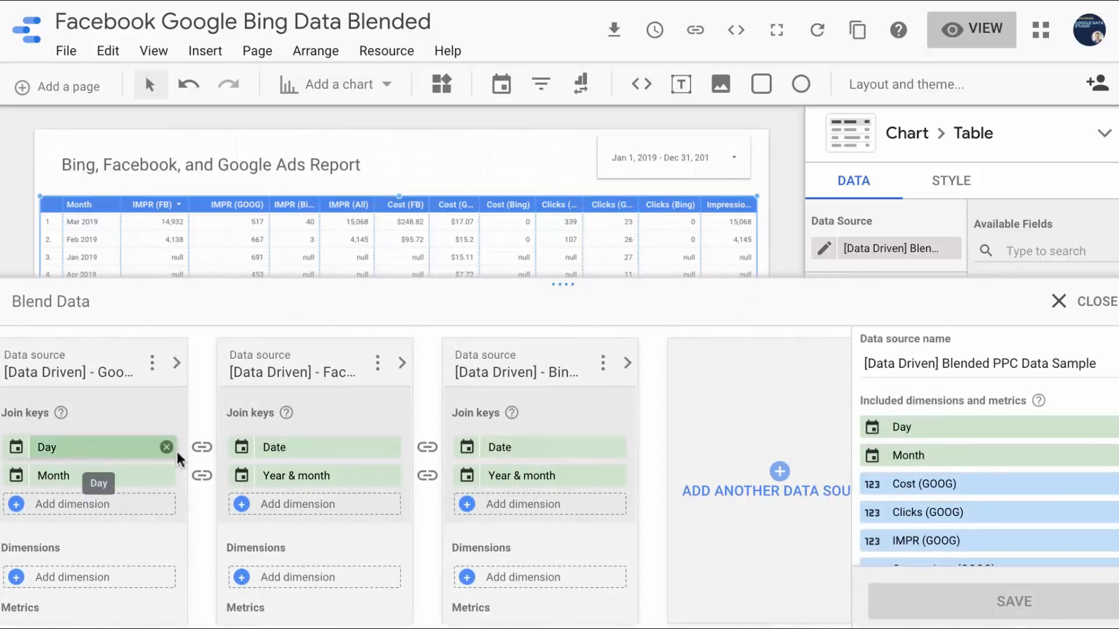
click(1065, 309)
- Close the data blend and examine the date range control, the blended table and the metric behind each of the four scorecards
click(687, 155)
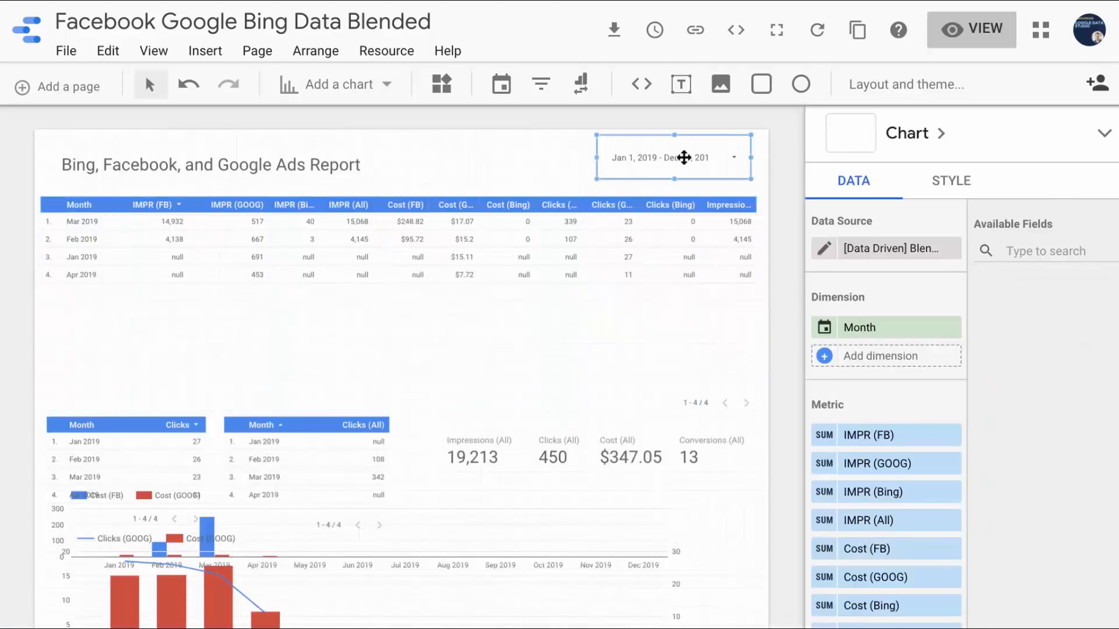
click(452, 156)
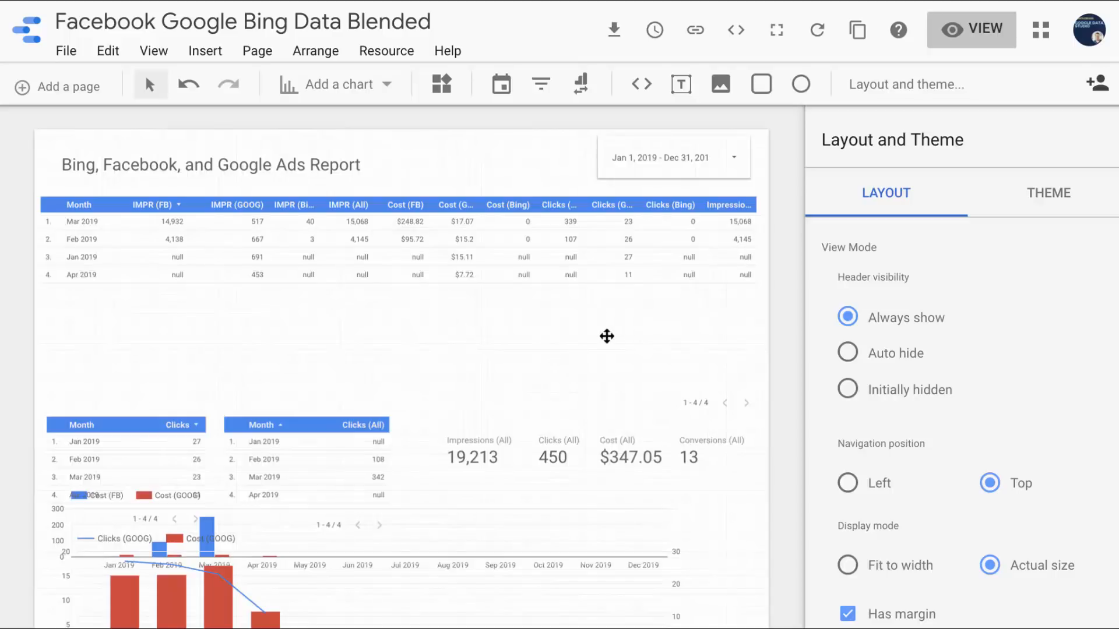
click(547, 252)
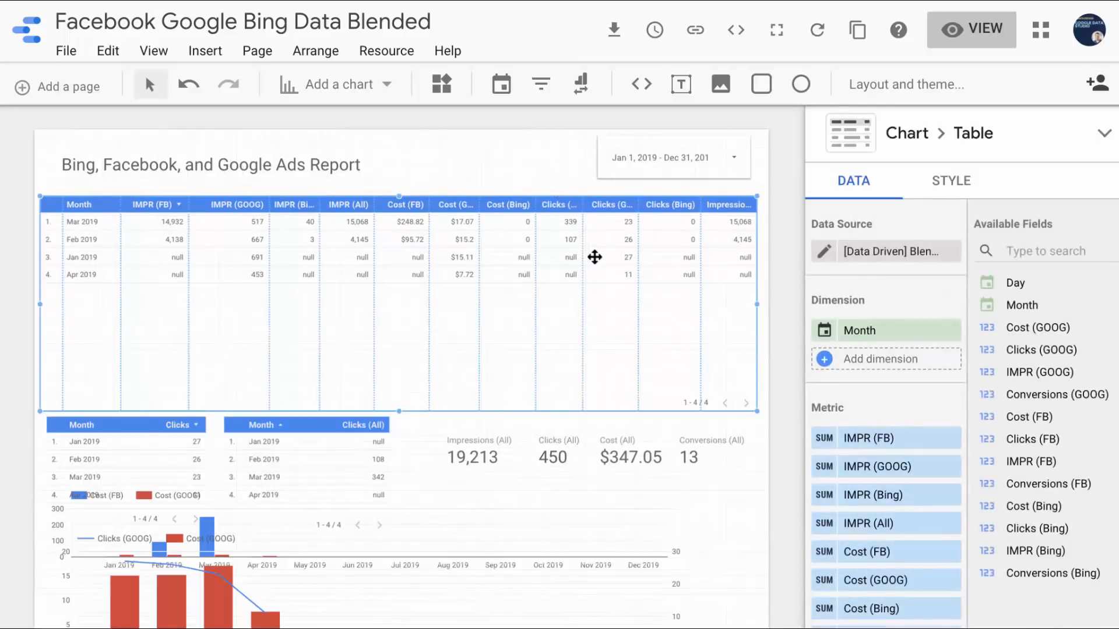
click(466, 450)
scroll(604, 442, down, 1)
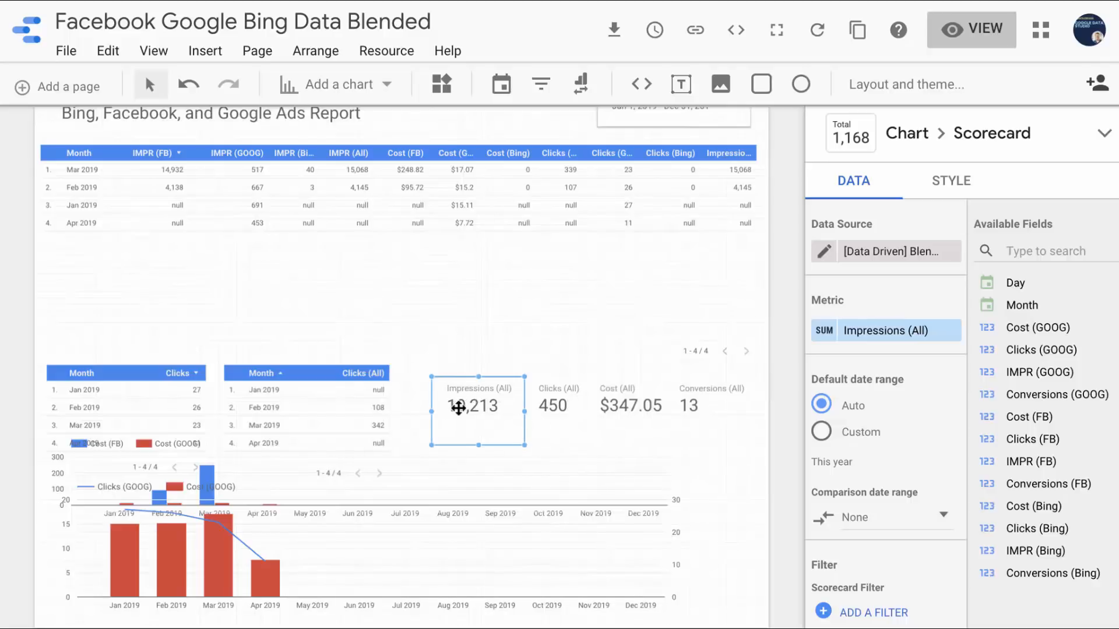
click(549, 401)
click(647, 404)
click(715, 401)
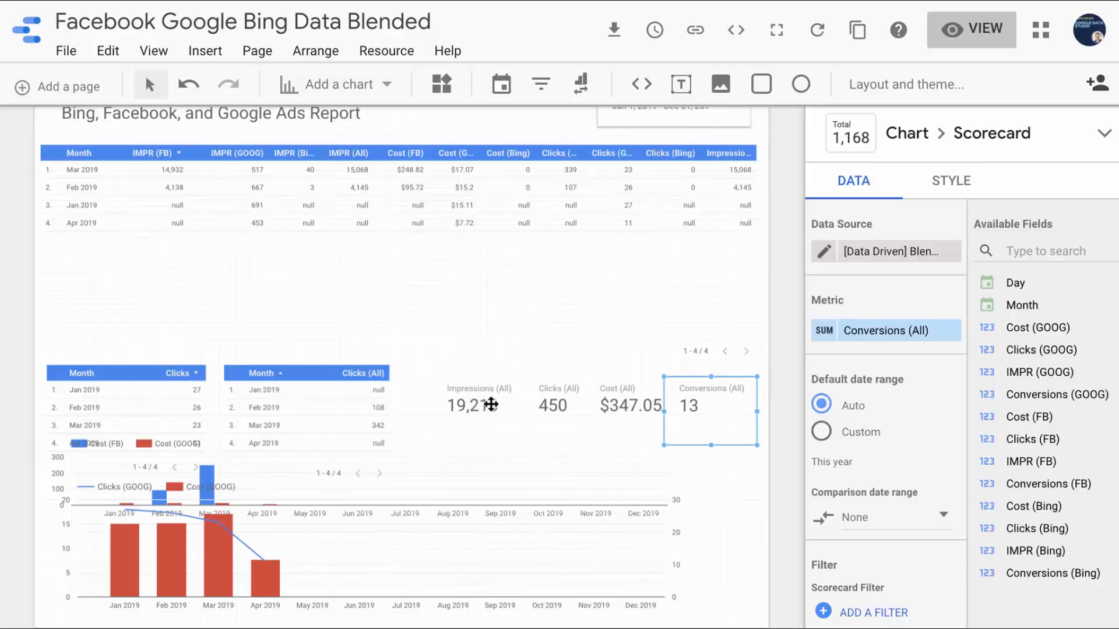
click(244, 170)
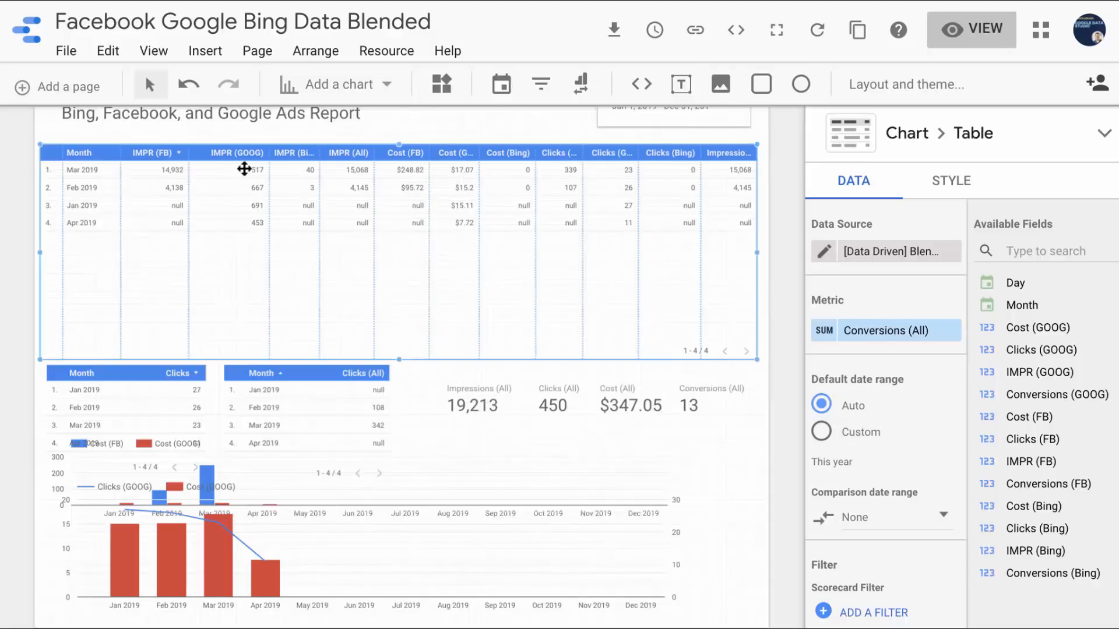
click(483, 392)
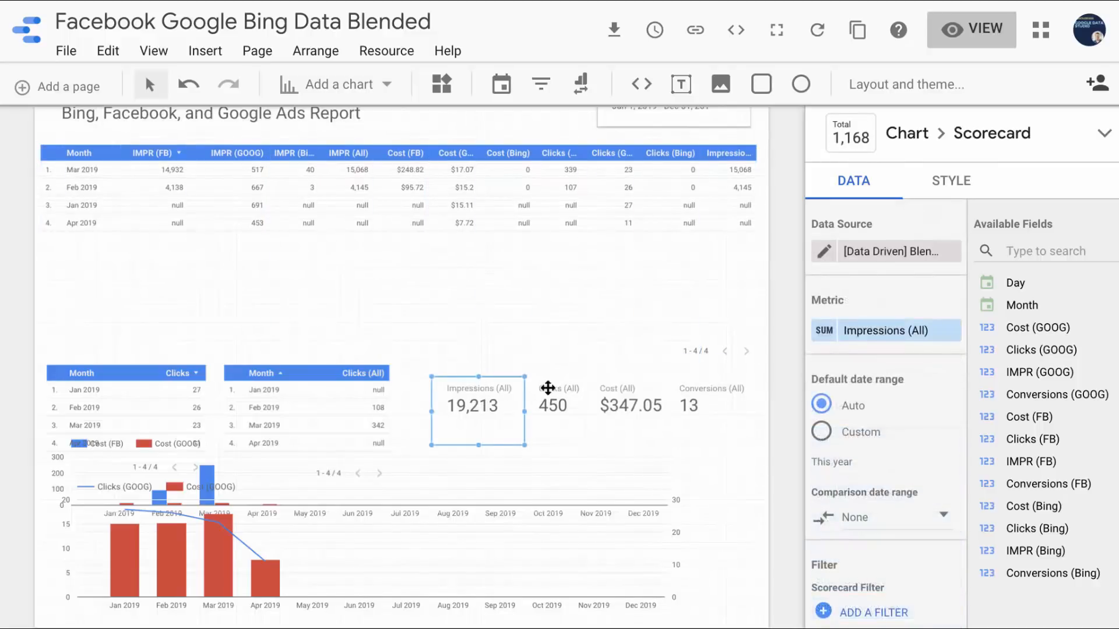
click(556, 404)
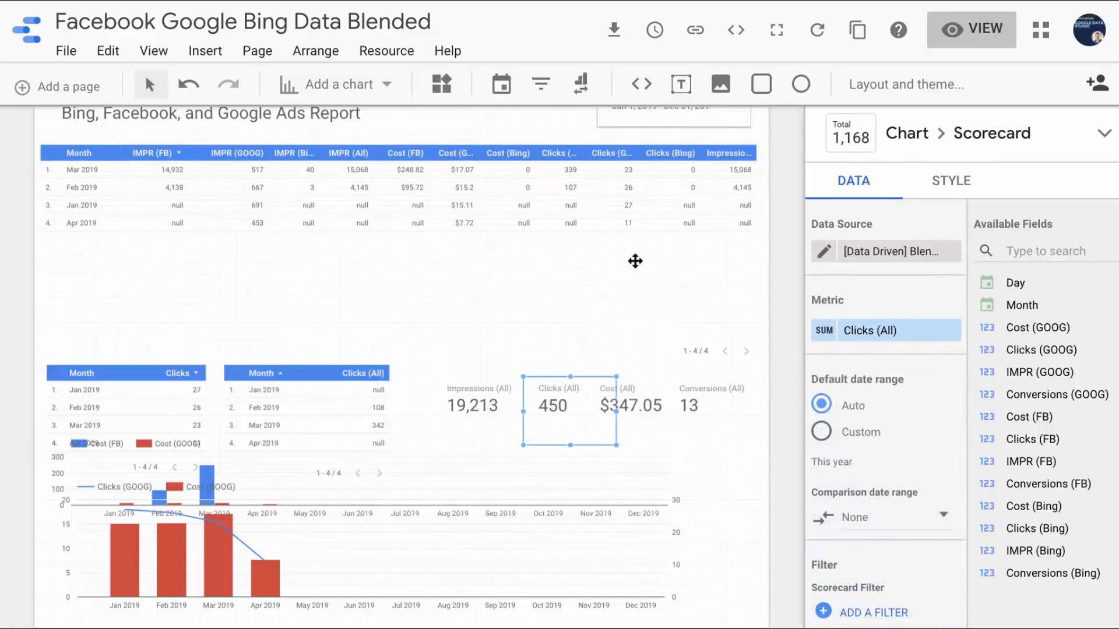
click(649, 411)
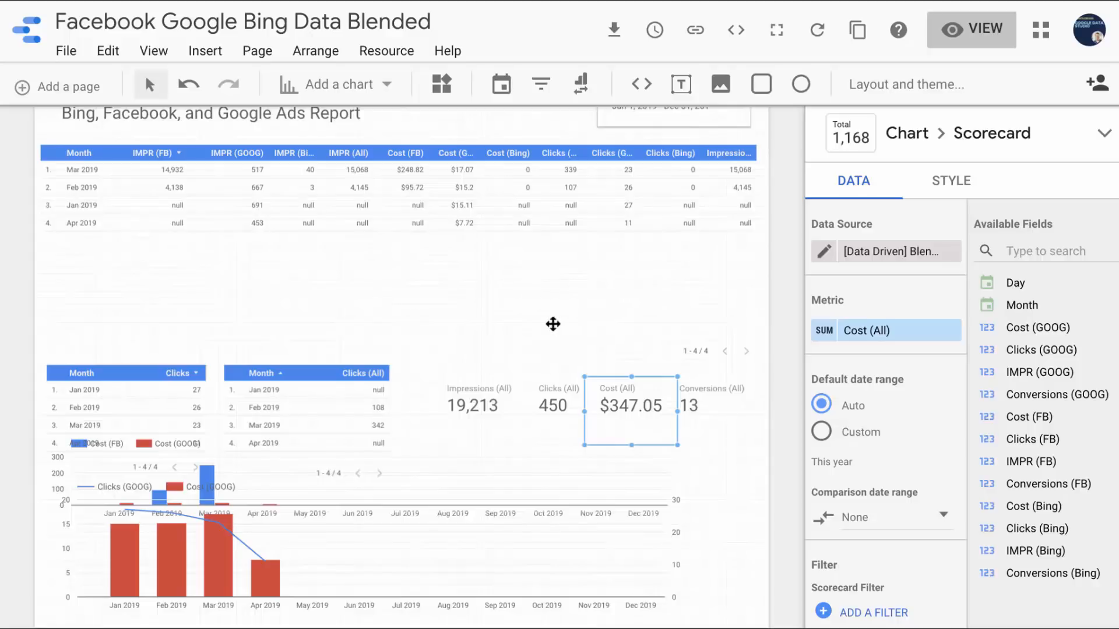
click(542, 424)
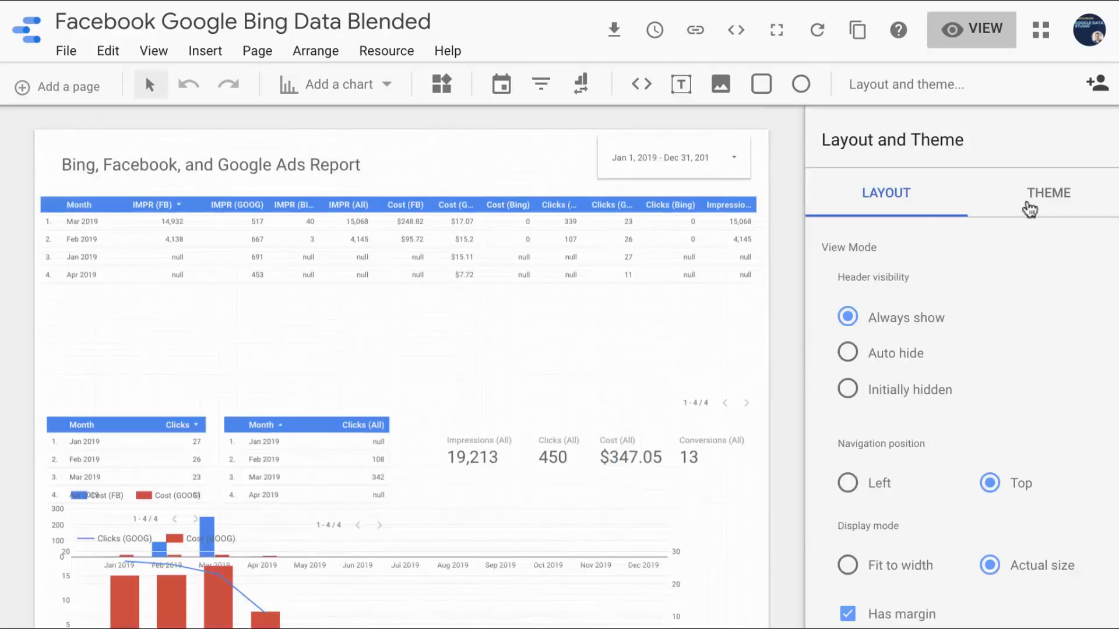
- Switch the report's theme to Simple Dark
click(1030, 202)
click(970, 287)
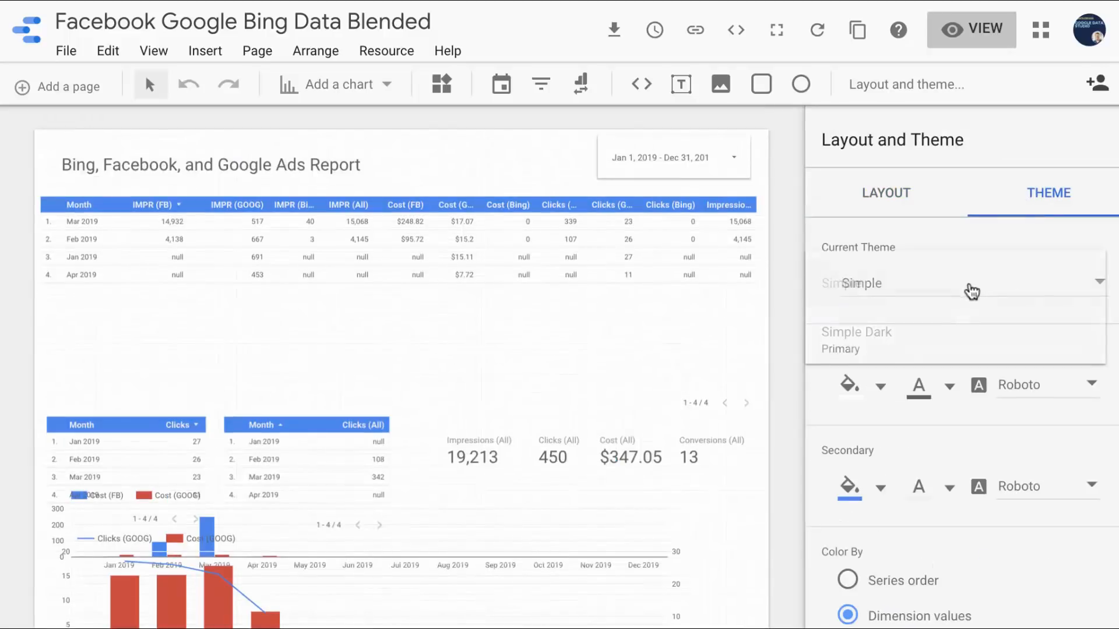
click(901, 331)
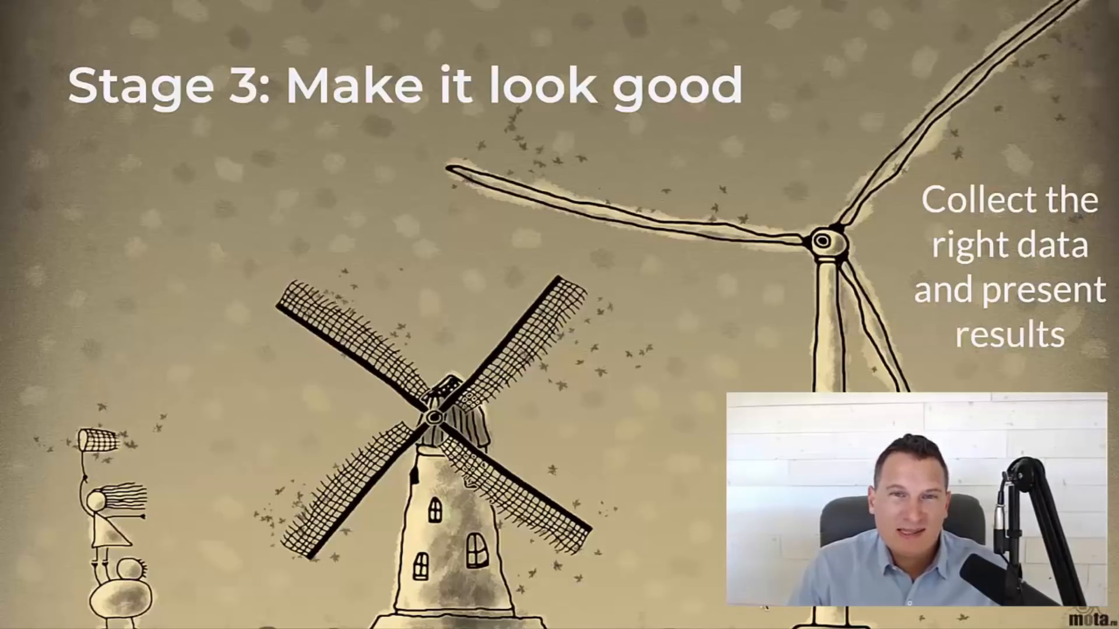
click(666, 404)
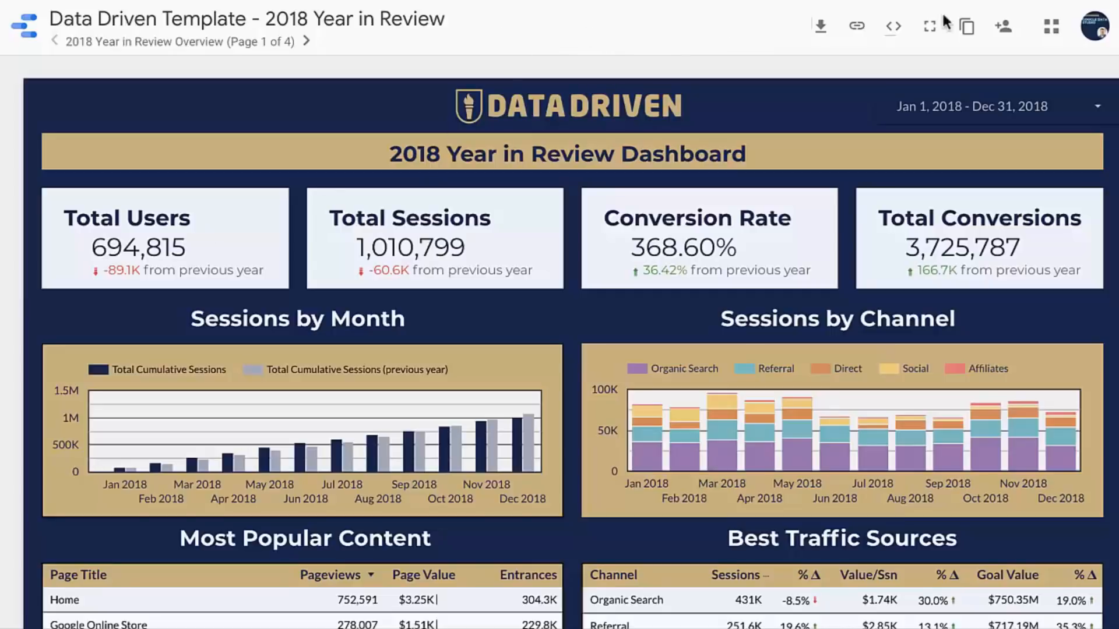
- Make a copy of the 2018 Year in Review template report, keeping the sample Google Analytics and Search Console data sources
click(966, 28)
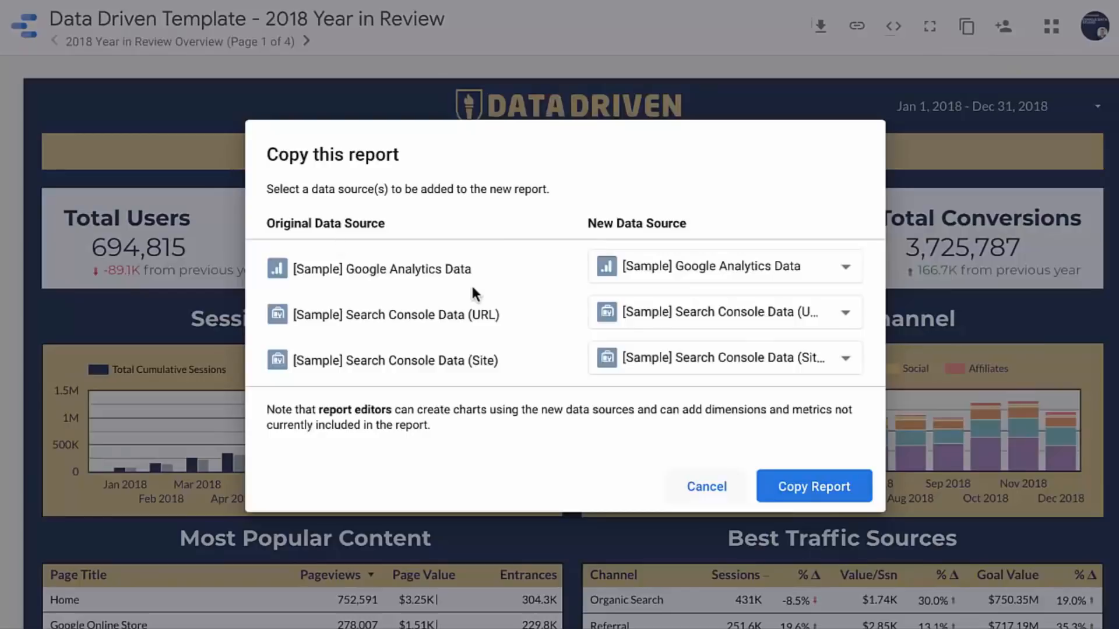
click(792, 489)
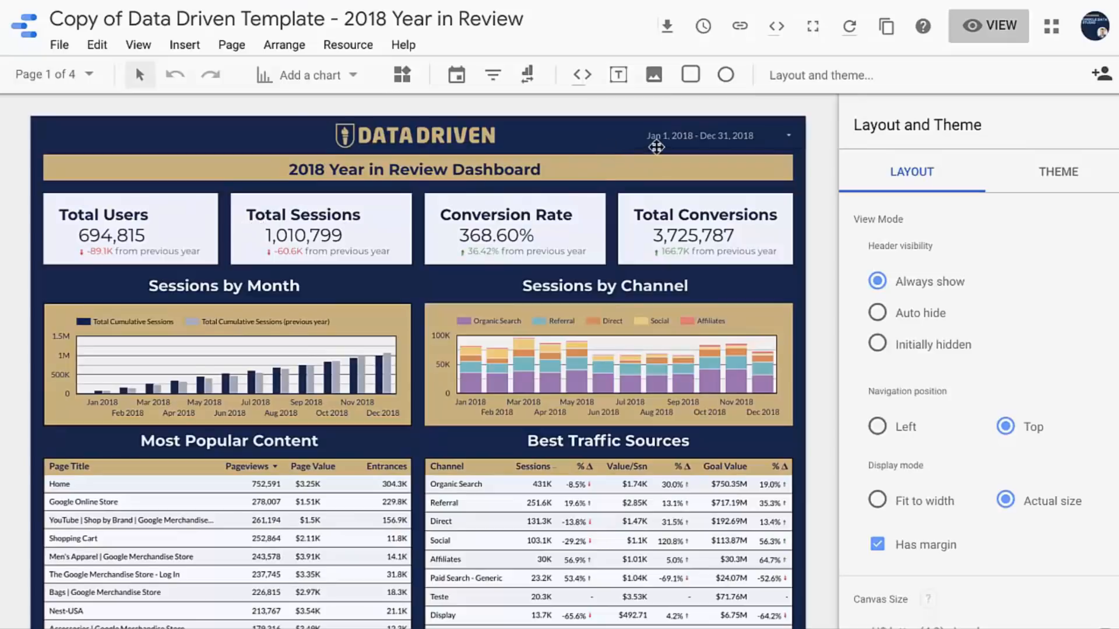
click(657, 159)
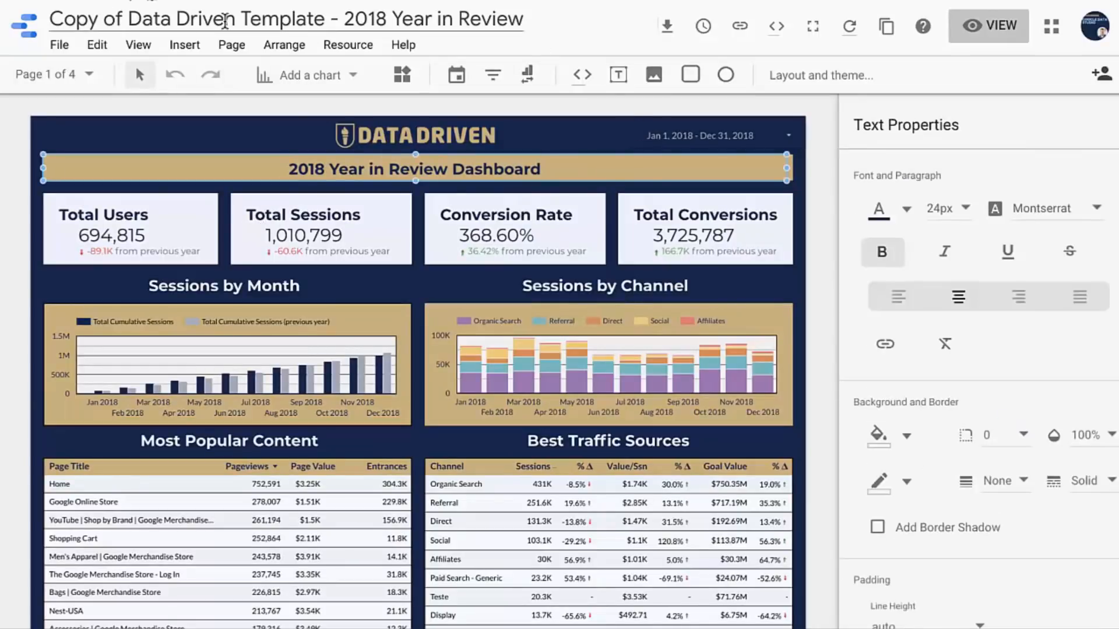
- Rename the copied report as Data Driven Template - Consolidated PPC Advertising
drag(127, 19, 49, 19)
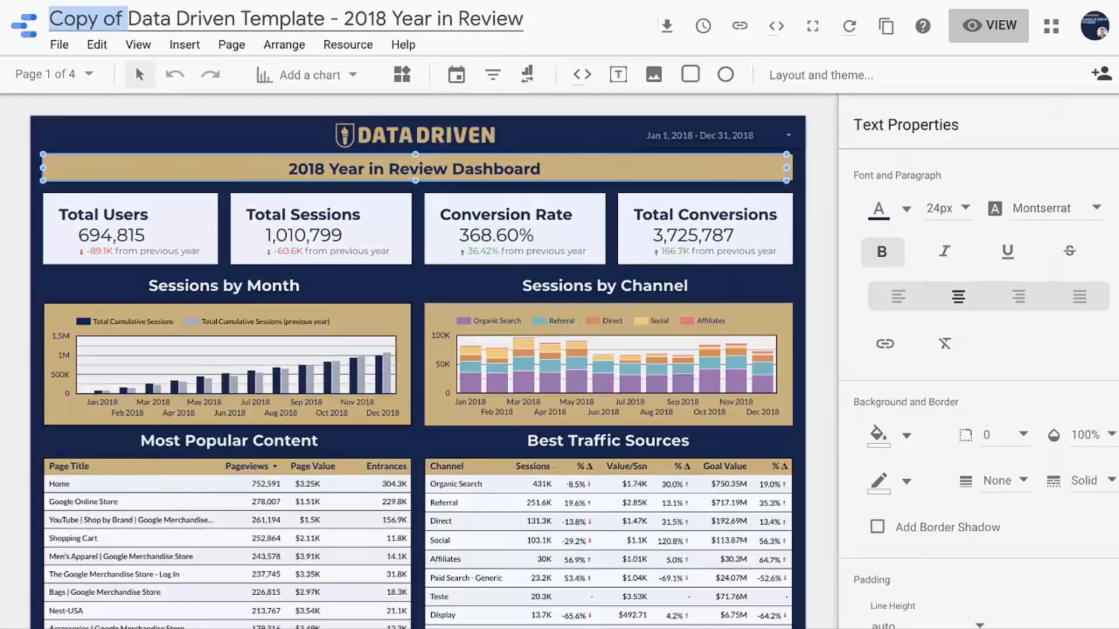
key(BackSpace)
key(shift+End)
key(BackSpace)
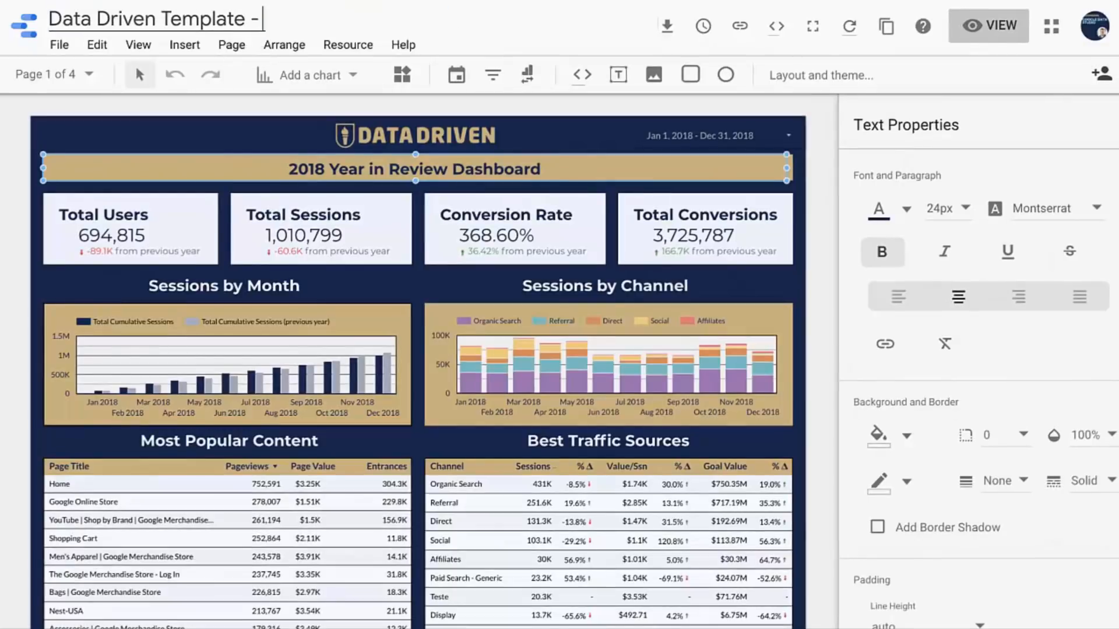
text(Consolidata)
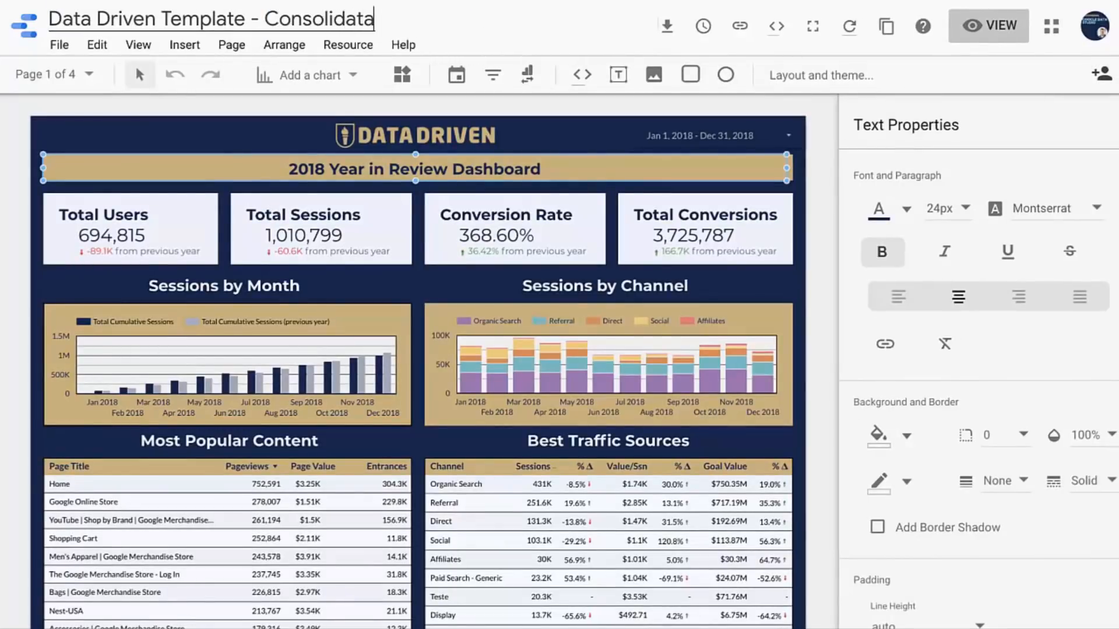
key(BackSpace)
text(ed PPC Adver)
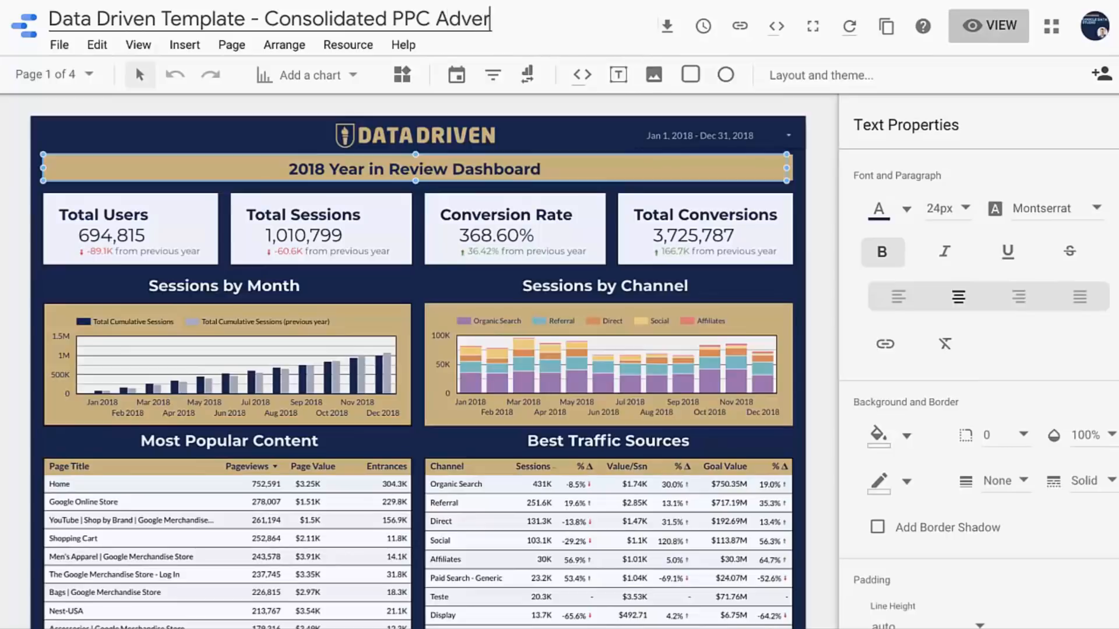
text(tising)
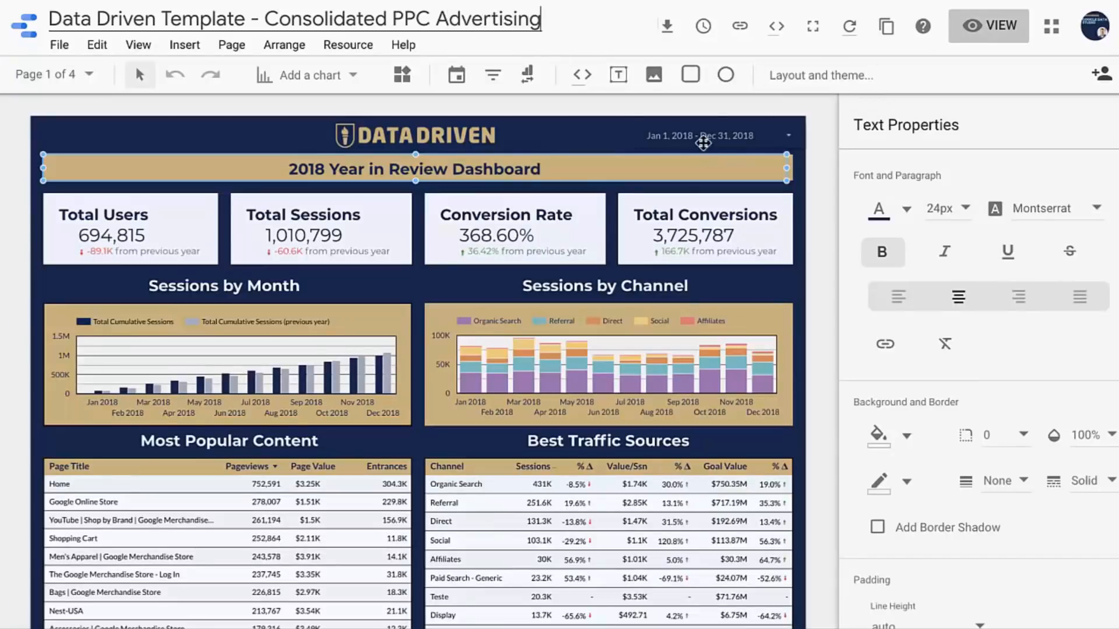
- Set the default date range of the dashboard's date range control to This year and apply it
click(704, 142)
click(1013, 175)
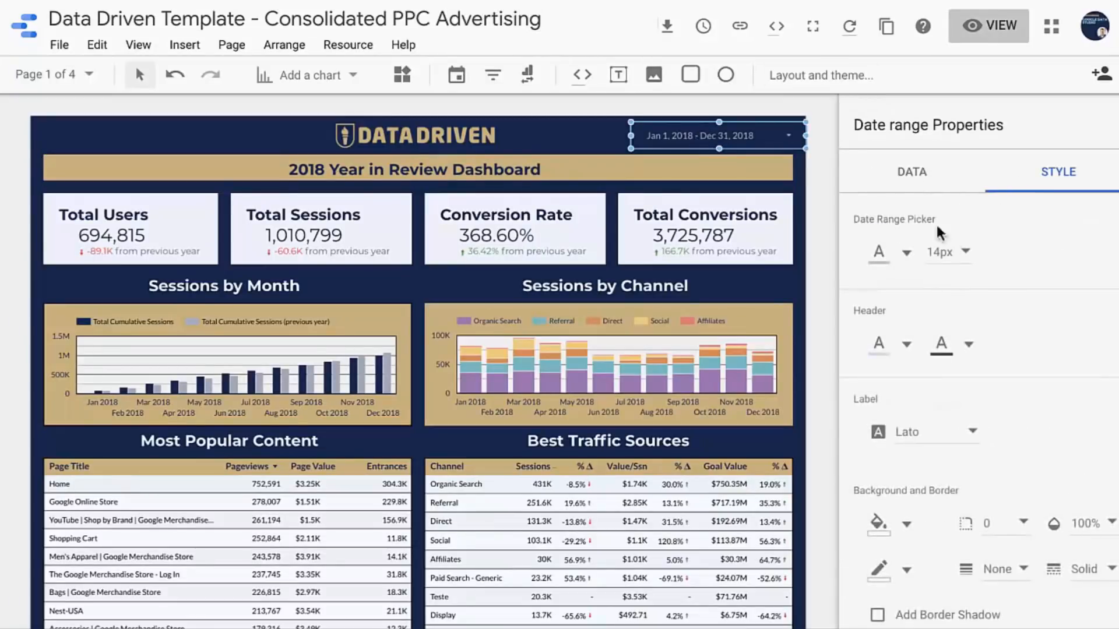
click(900, 173)
click(937, 252)
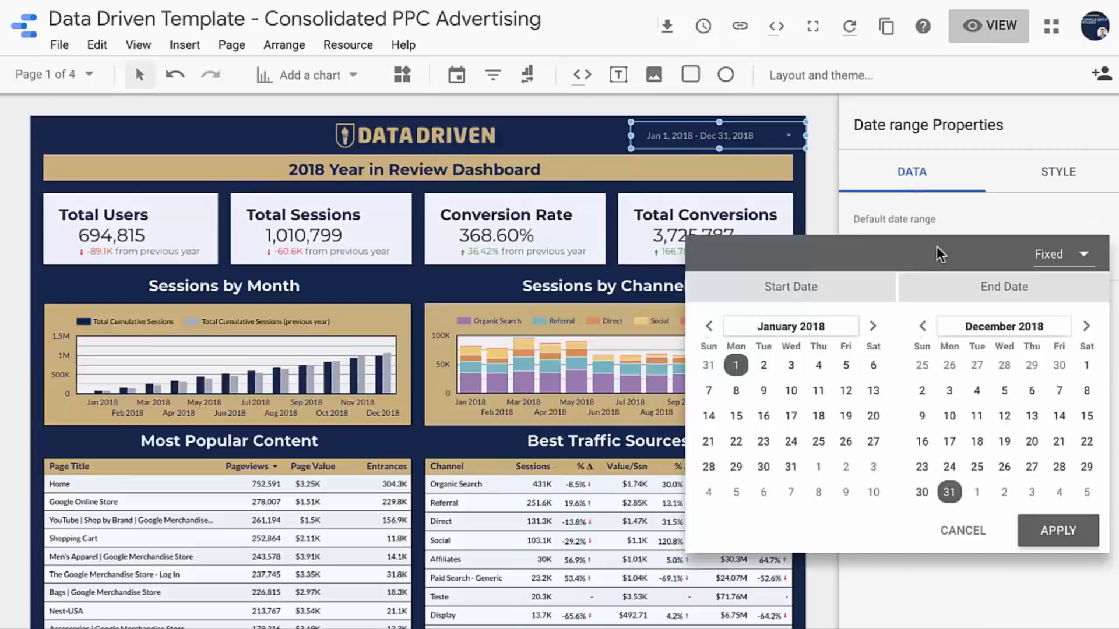
click(1064, 254)
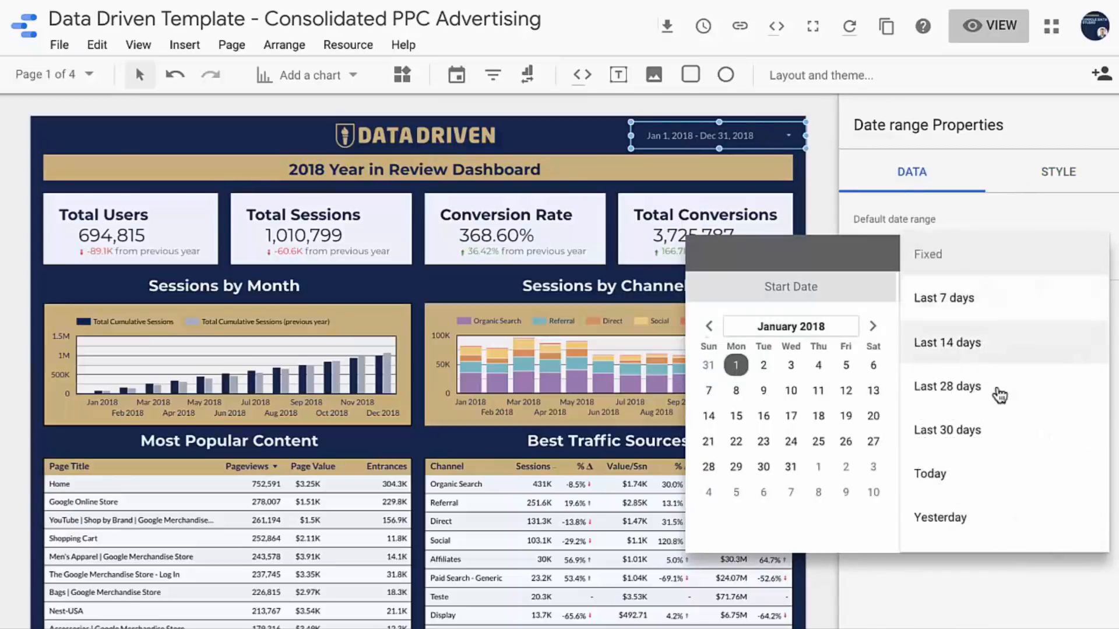
scroll(990, 393, down, 5)
scroll(982, 406, down, 3)
scroll(982, 404, up, 1)
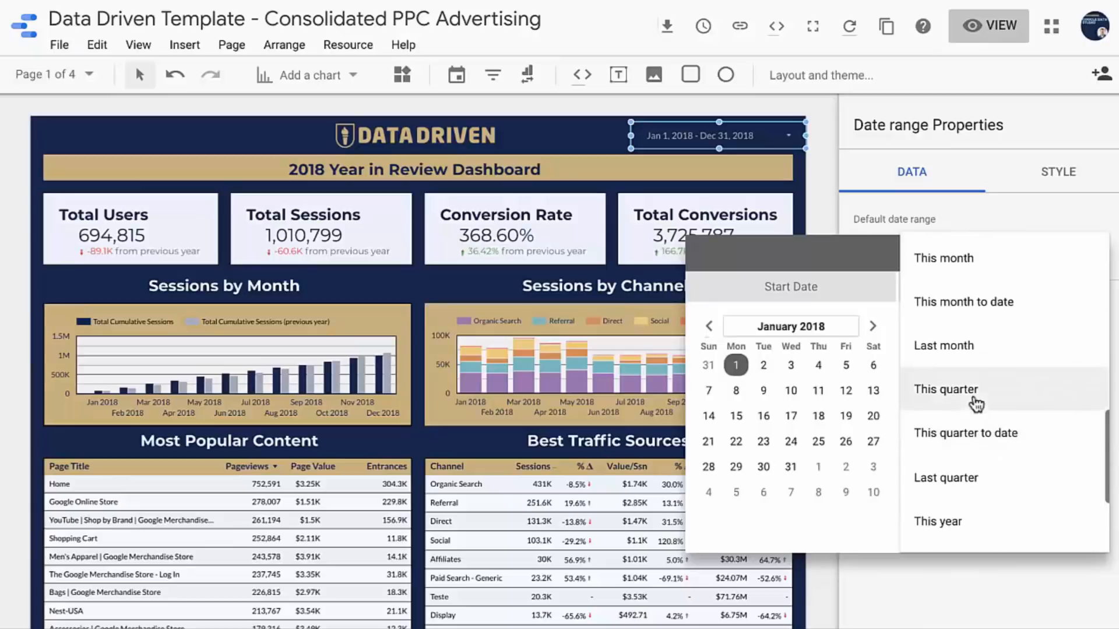
click(939, 524)
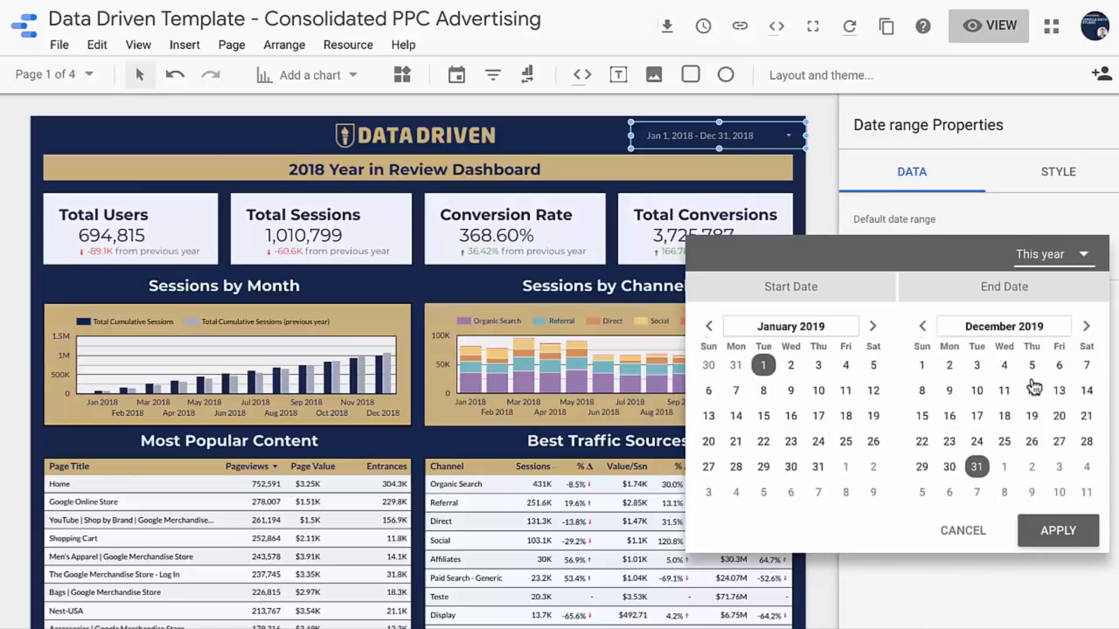
click(1059, 532)
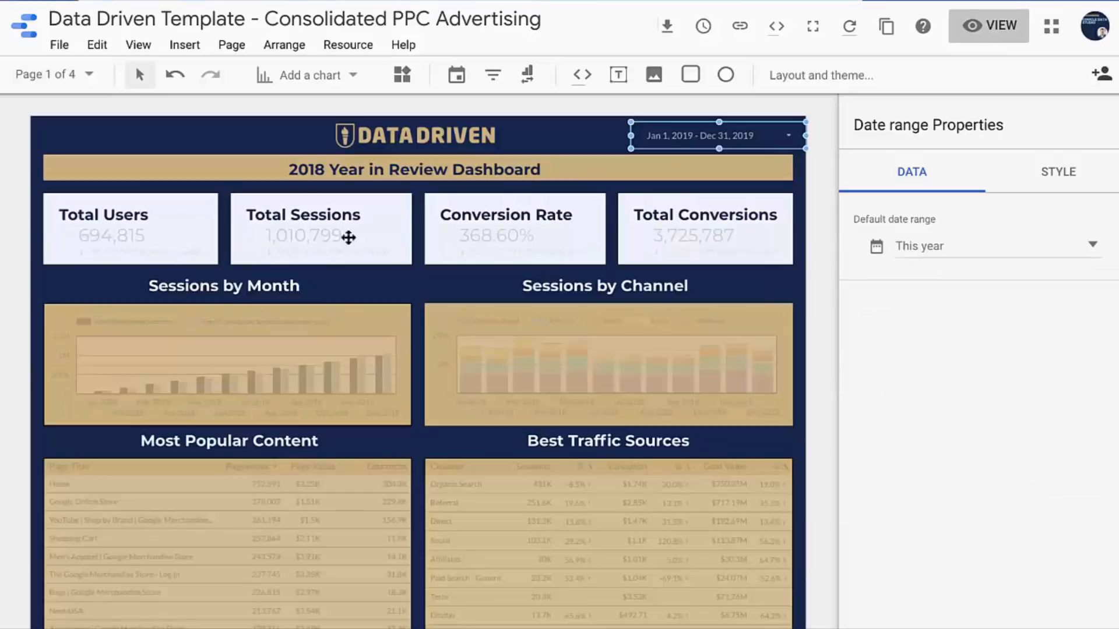
- Change the heading of the first scorecard below the dashboard banner to Total Impressions
double_click(308, 169)
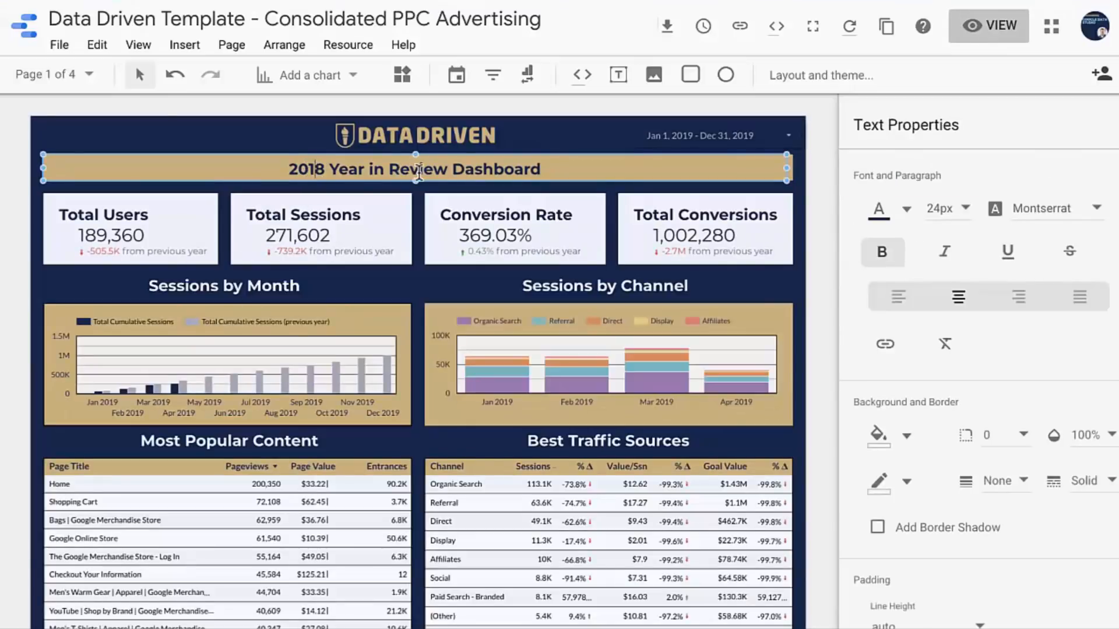
click(139, 216)
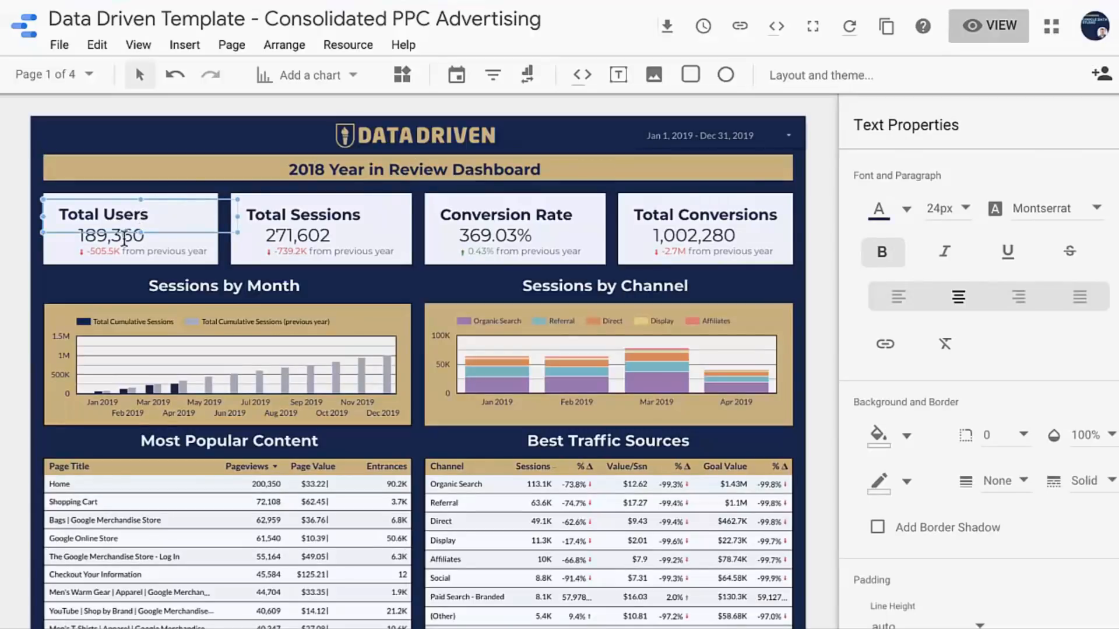
click(127, 240)
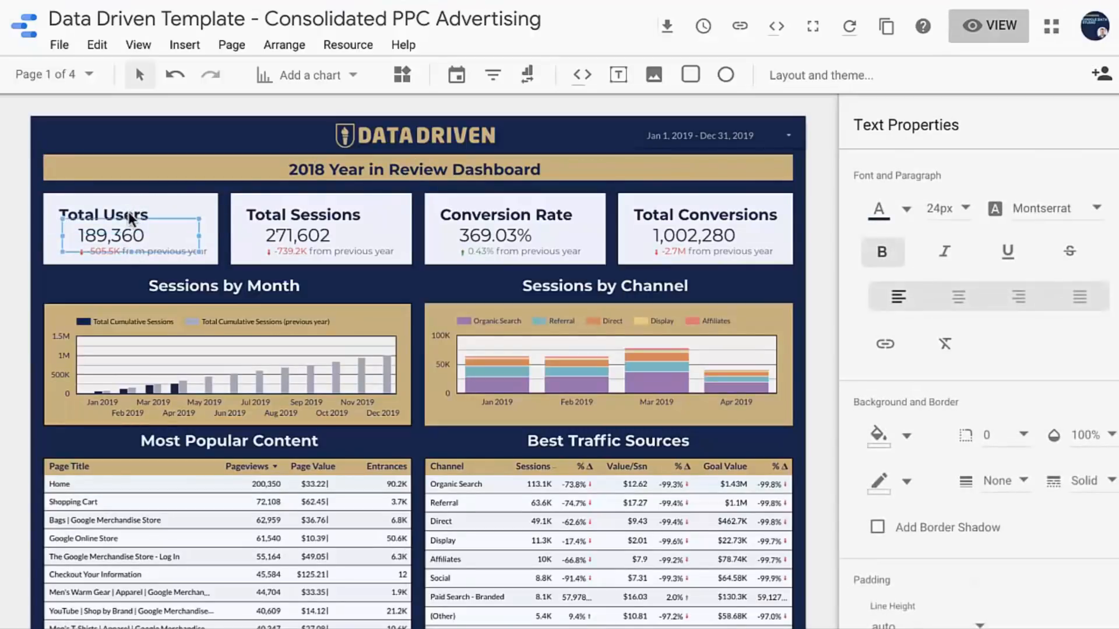
double_click(125, 215)
text(I)
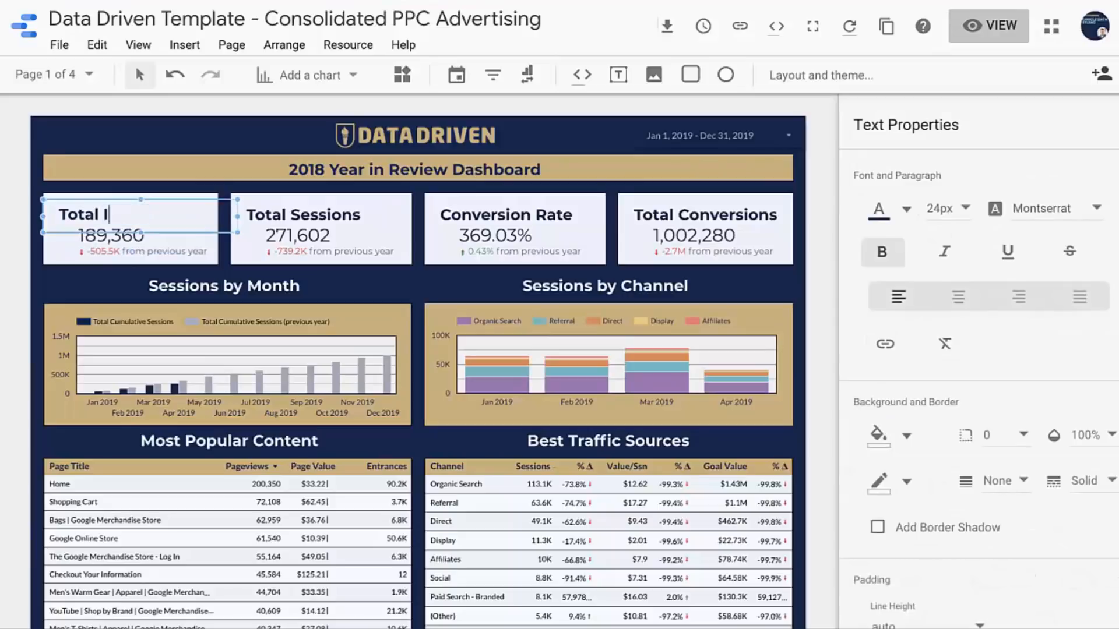
text(mpressions)
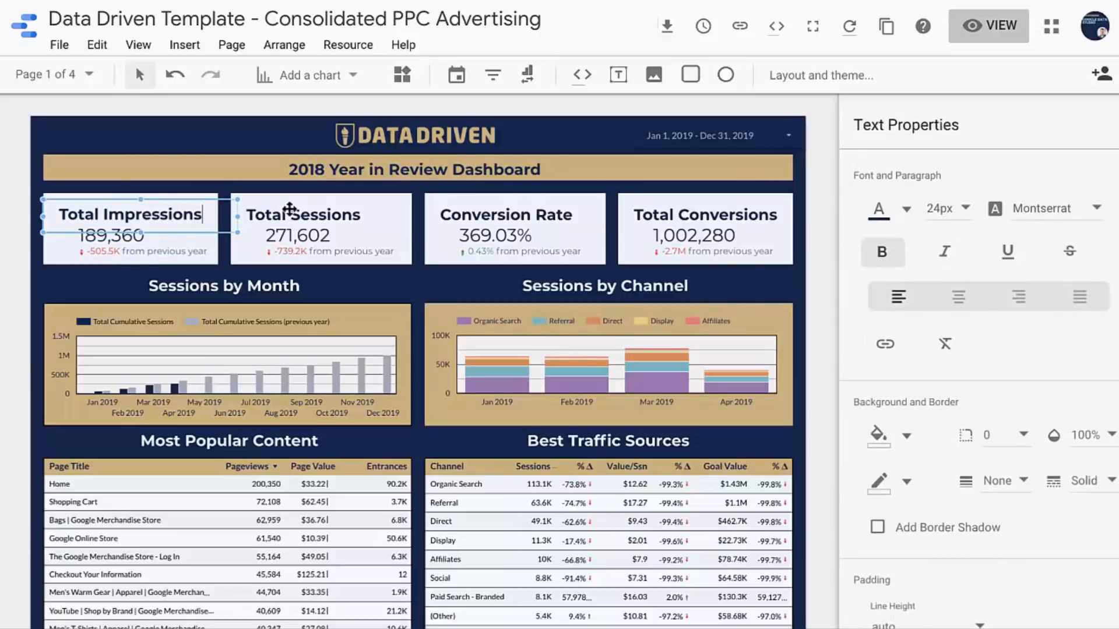
- Change the heading of the second scorecard to Total Clicks
click(337, 215)
double_click(337, 215)
text(Click)
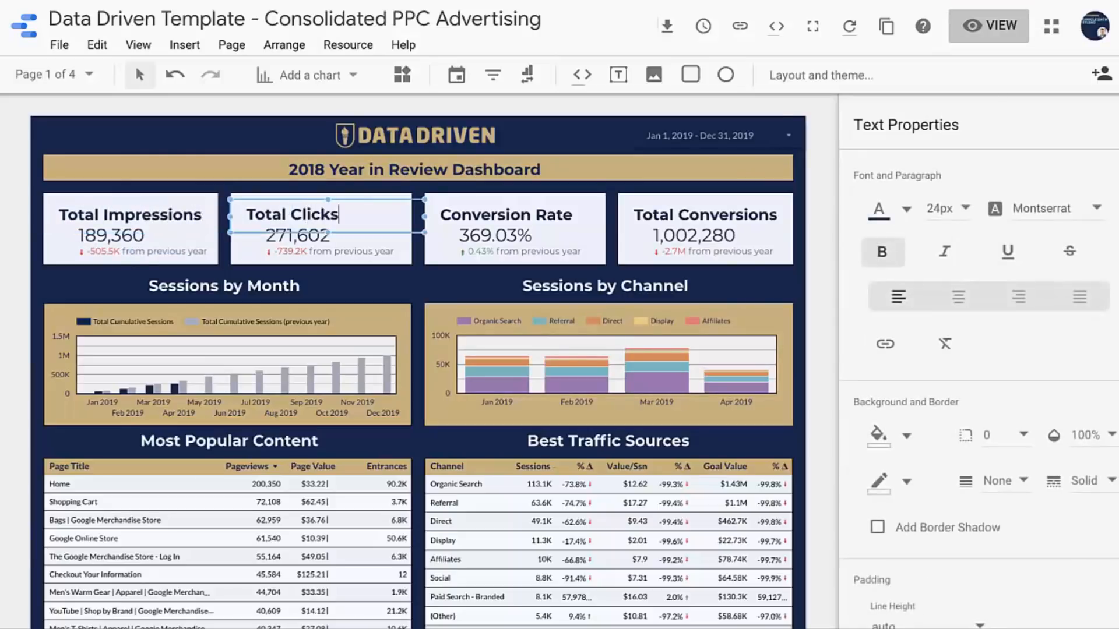
- Change the heading of the third scorecard to Total Cost, removing the leftover word from the label
double_click(479, 215)
text(Total Co)
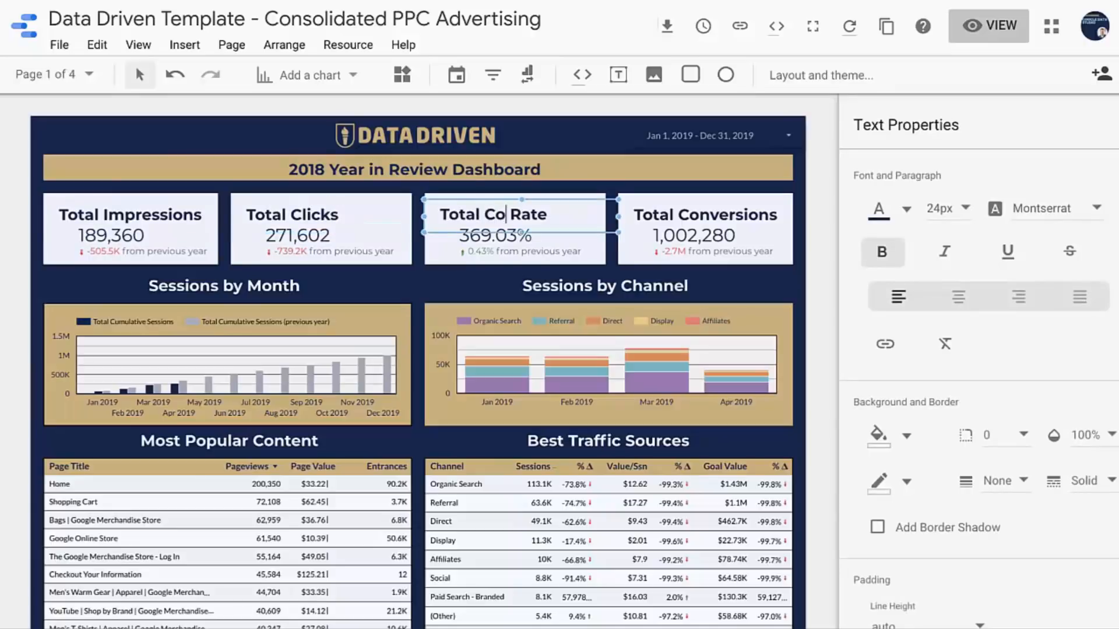
text(st)
key(Delete)
key(Delete)
click(672, 206)
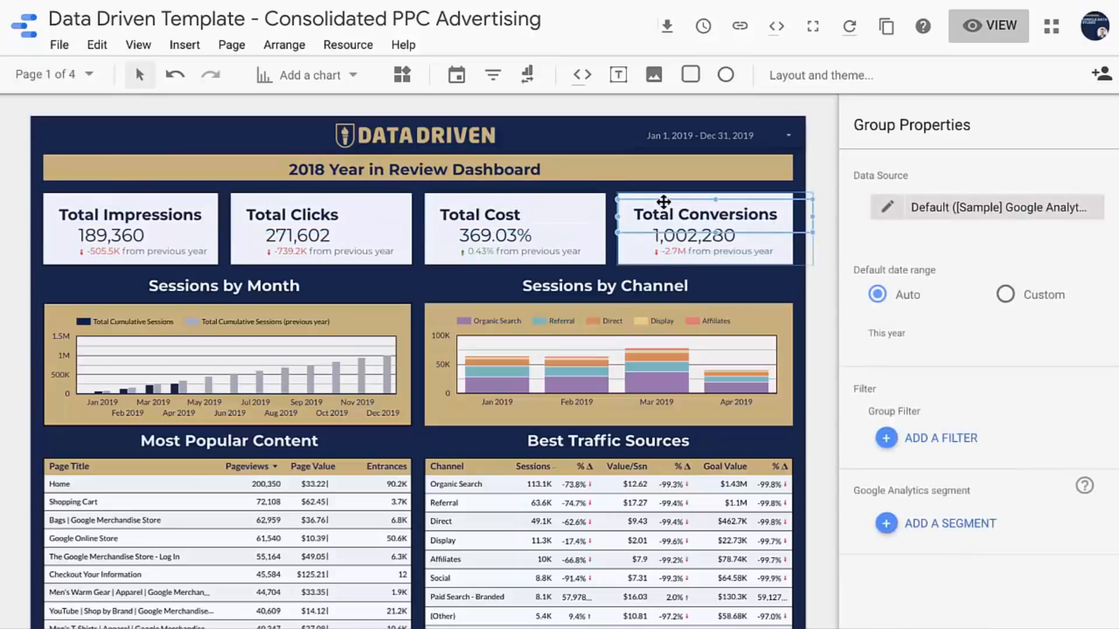
click(649, 207)
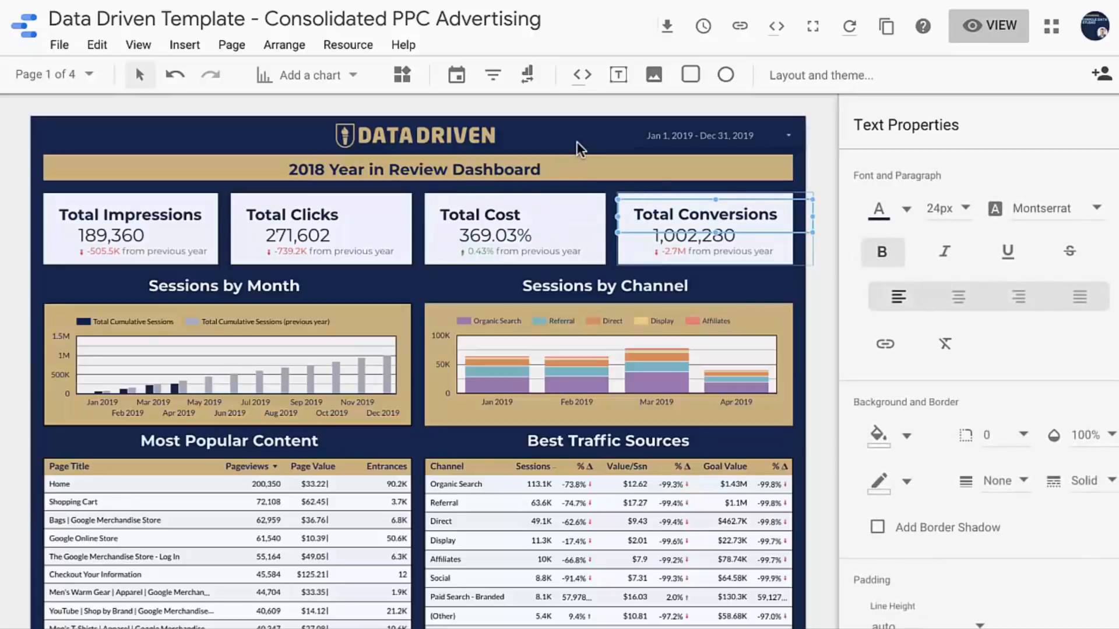
click(519, 104)
- Switch the Total Impressions scorecard's data source to [Data Driven] - Facebook Ads Sample, adding that source to the report
click(87, 239)
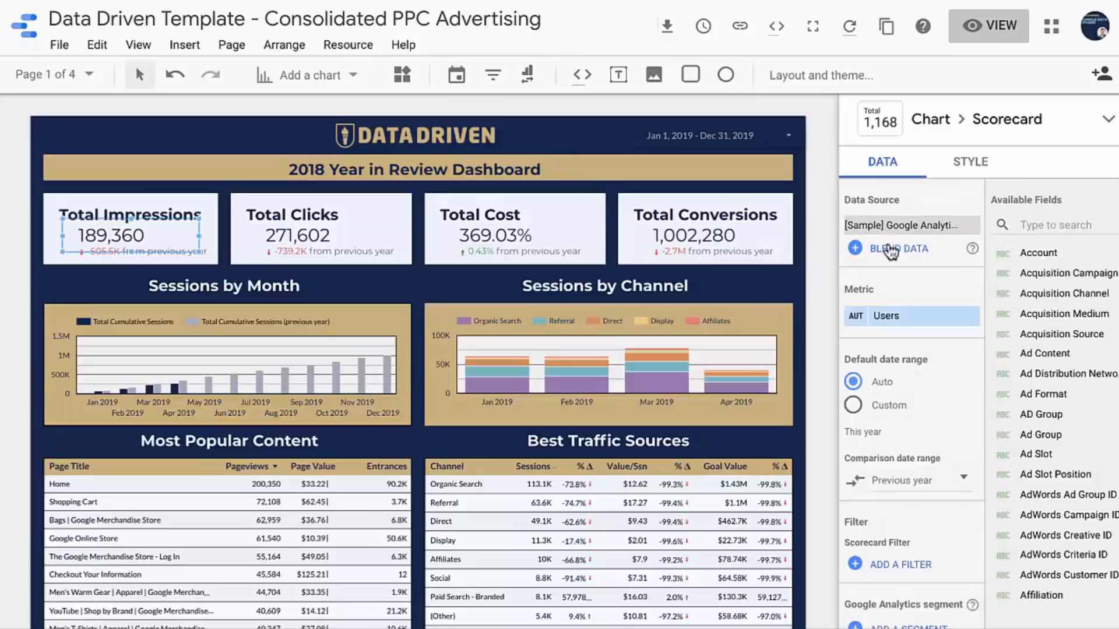
click(907, 229)
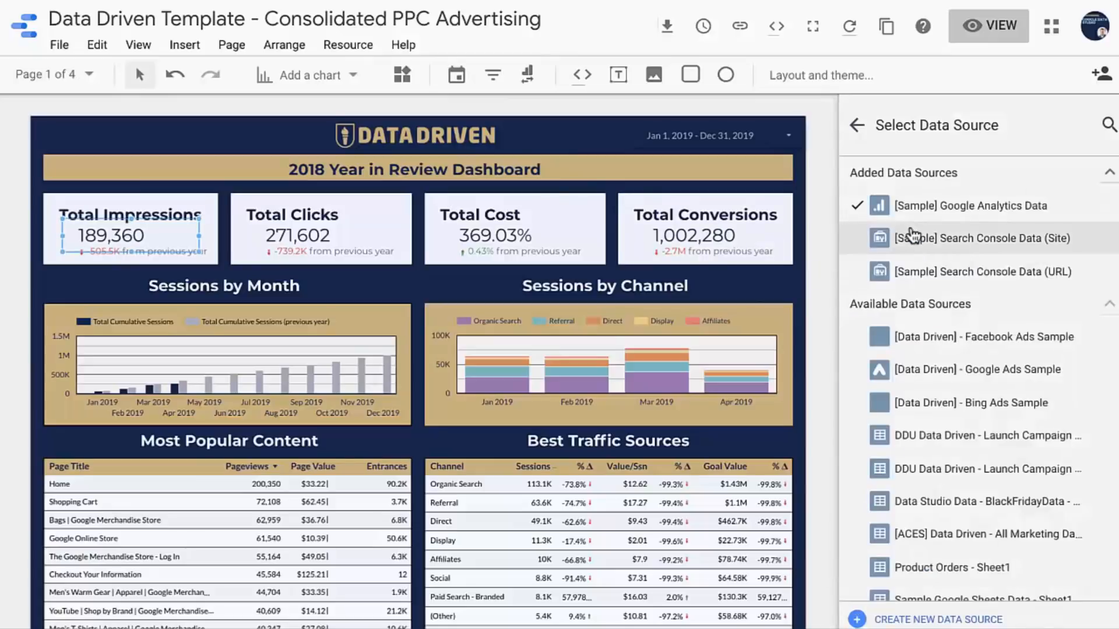
scroll(949, 281, down, 1)
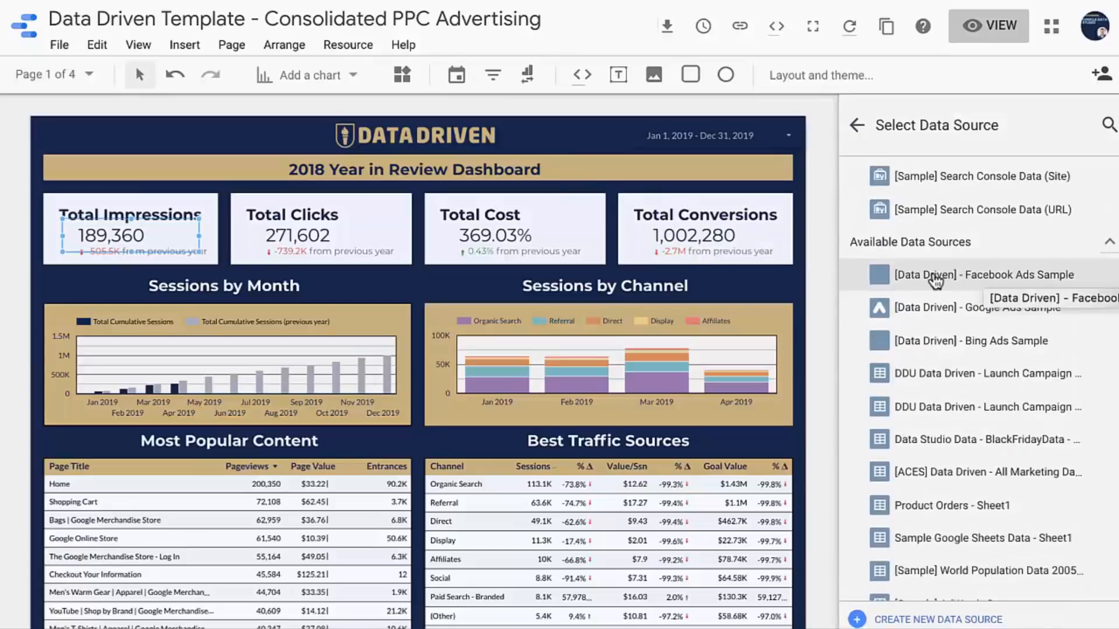
click(935, 277)
click(737, 456)
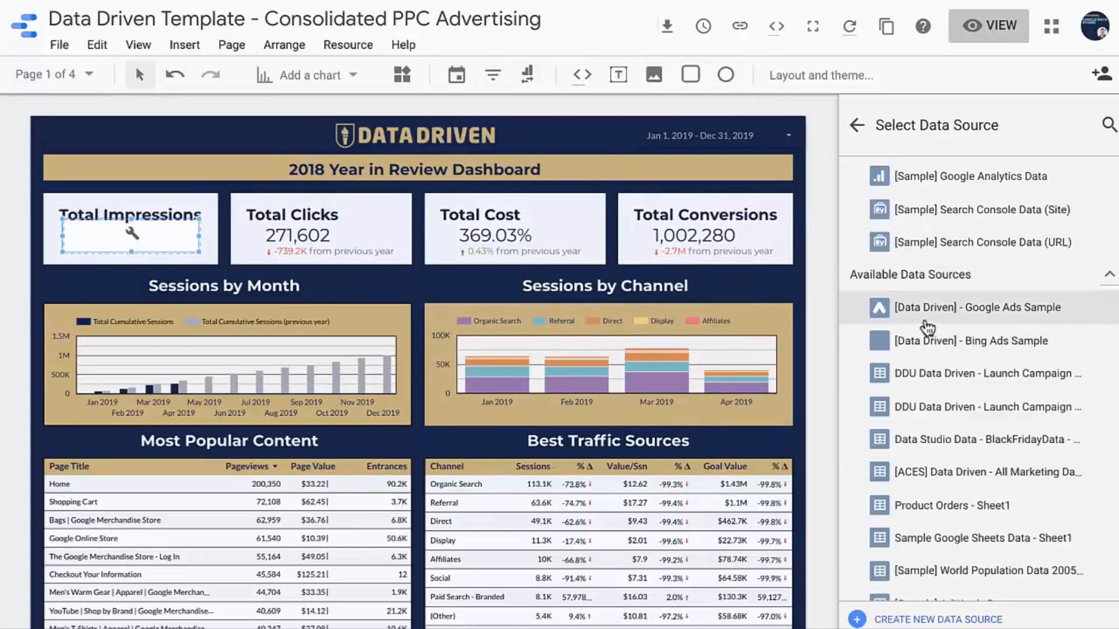
drag(926, 321, 748, 185)
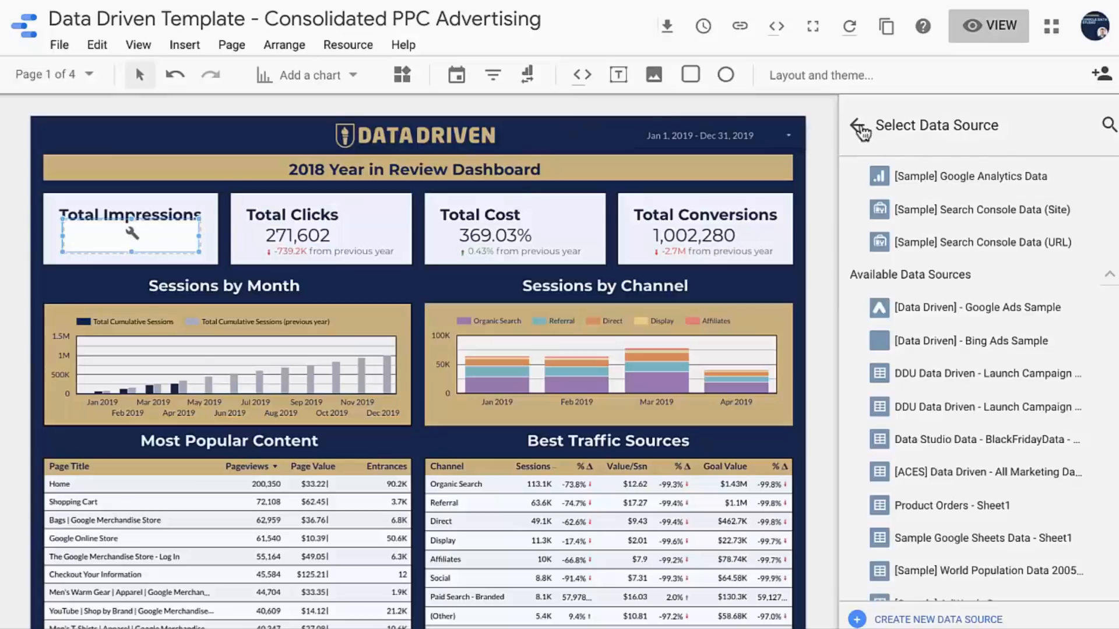
click(859, 128)
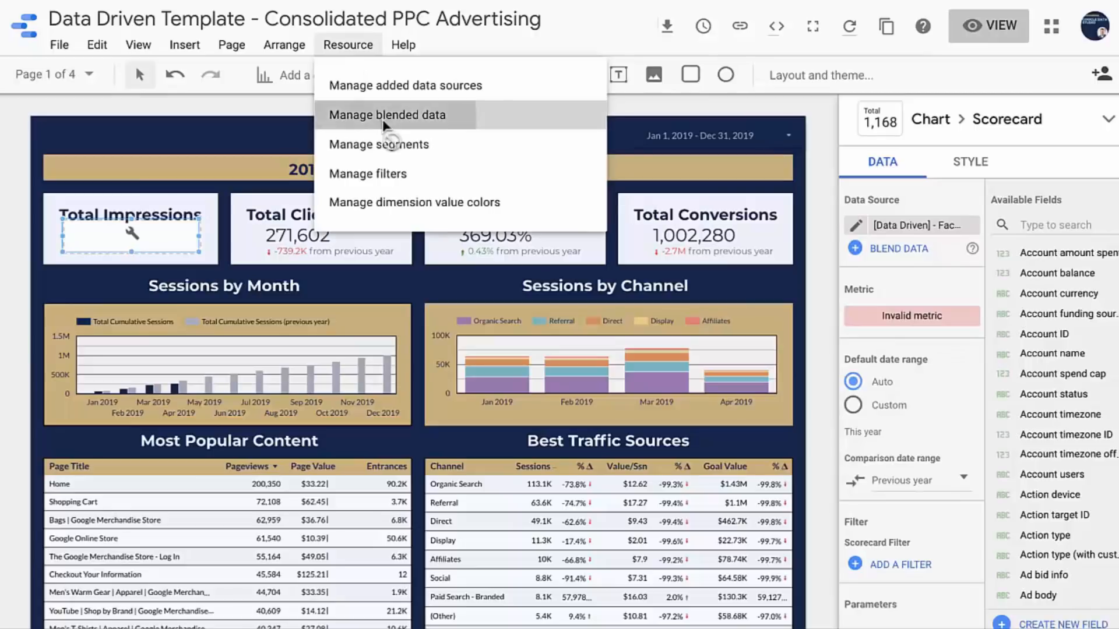
- Create a new blended data view with [Data Driven] - Facebook Ads Sample as its first source
click(384, 116)
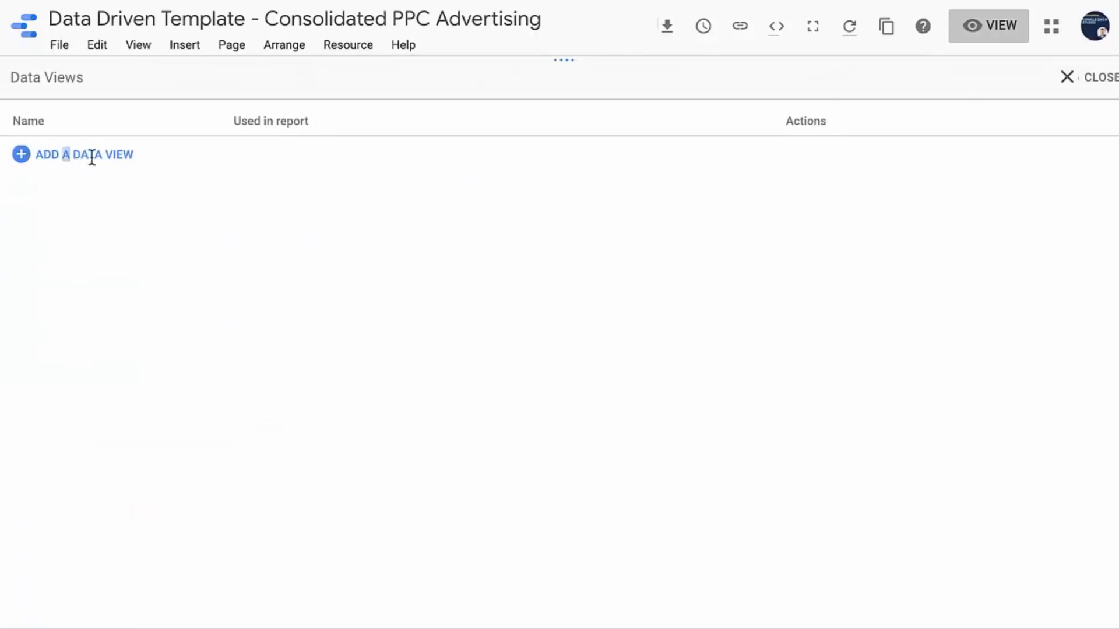
click(91, 156)
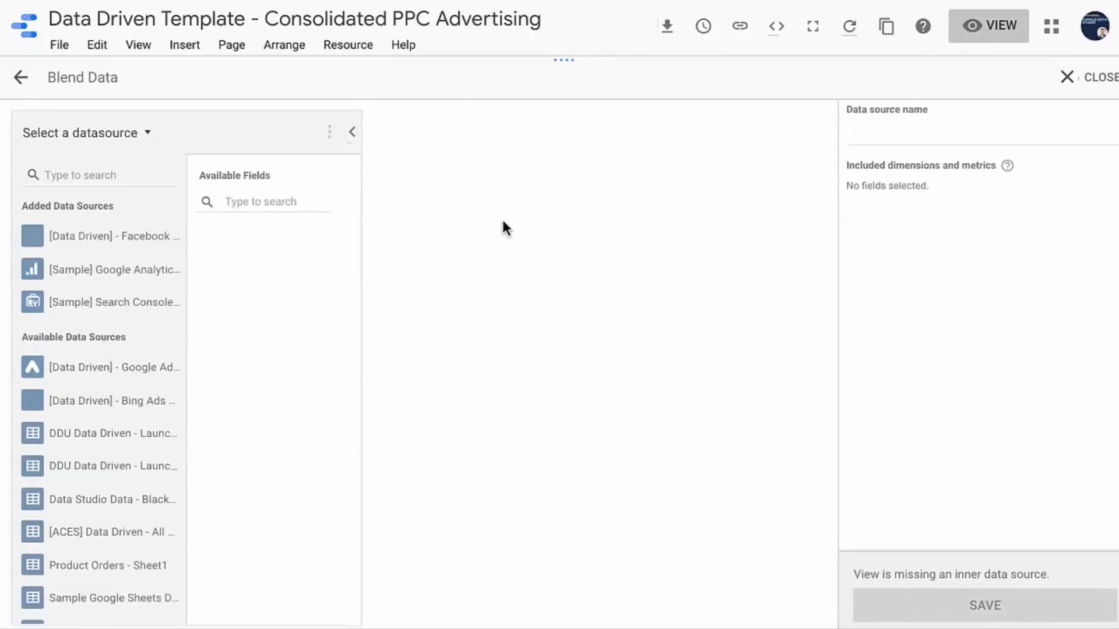
click(116, 234)
- Add [Data Driven] - Google Ads Sample and [Data Driven] - Bing Ads Sample to the blend as its second and third sources
click(489, 369)
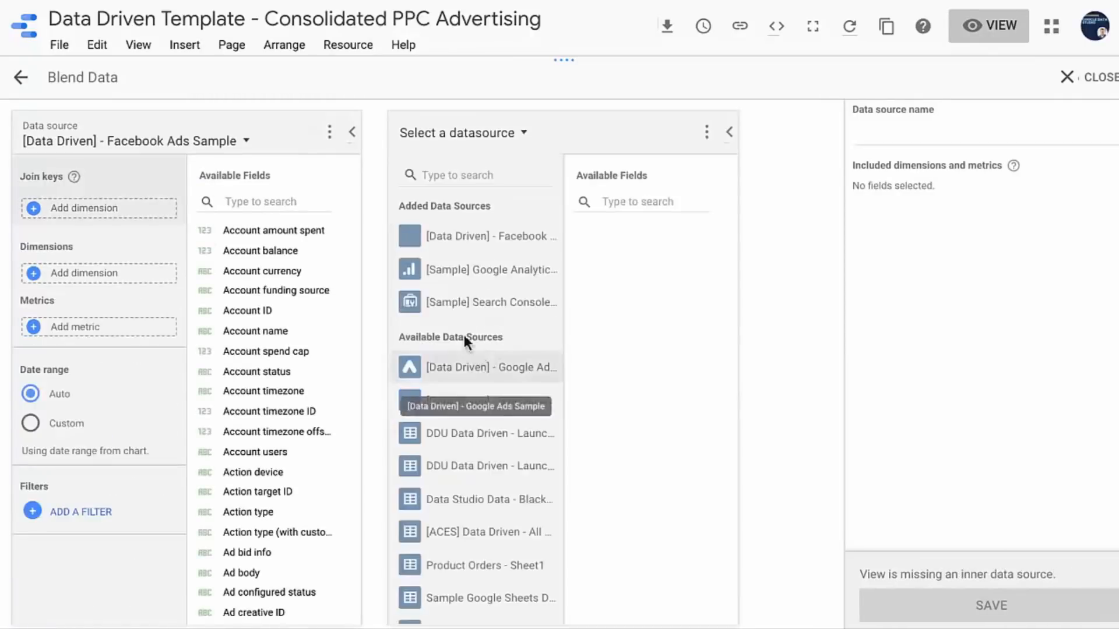
click(479, 368)
click(752, 416)
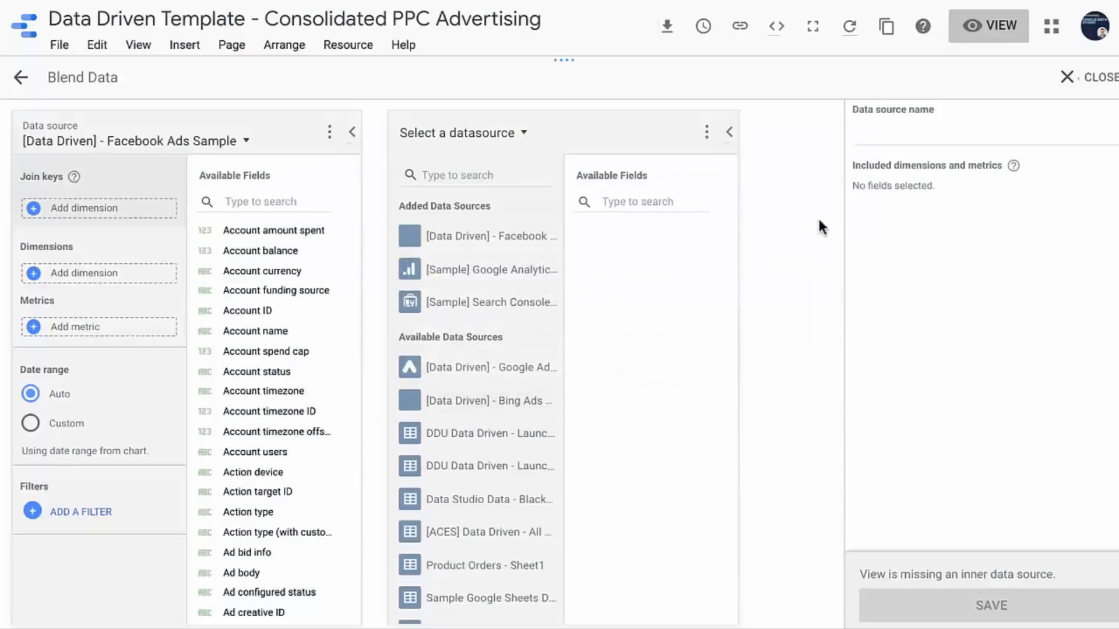
click(849, 368)
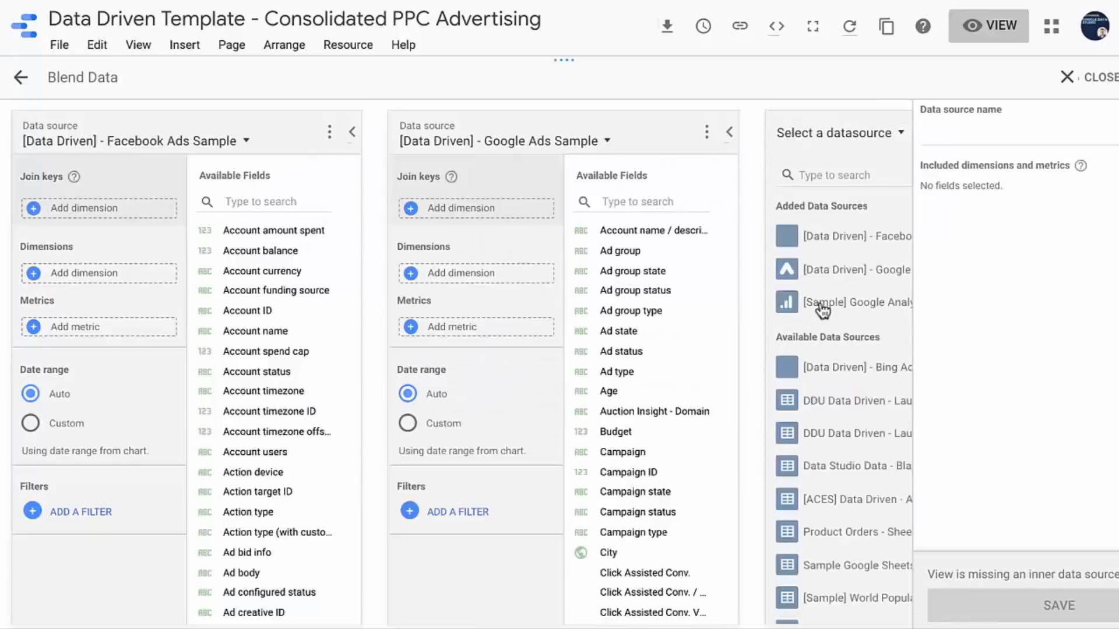
click(848, 367)
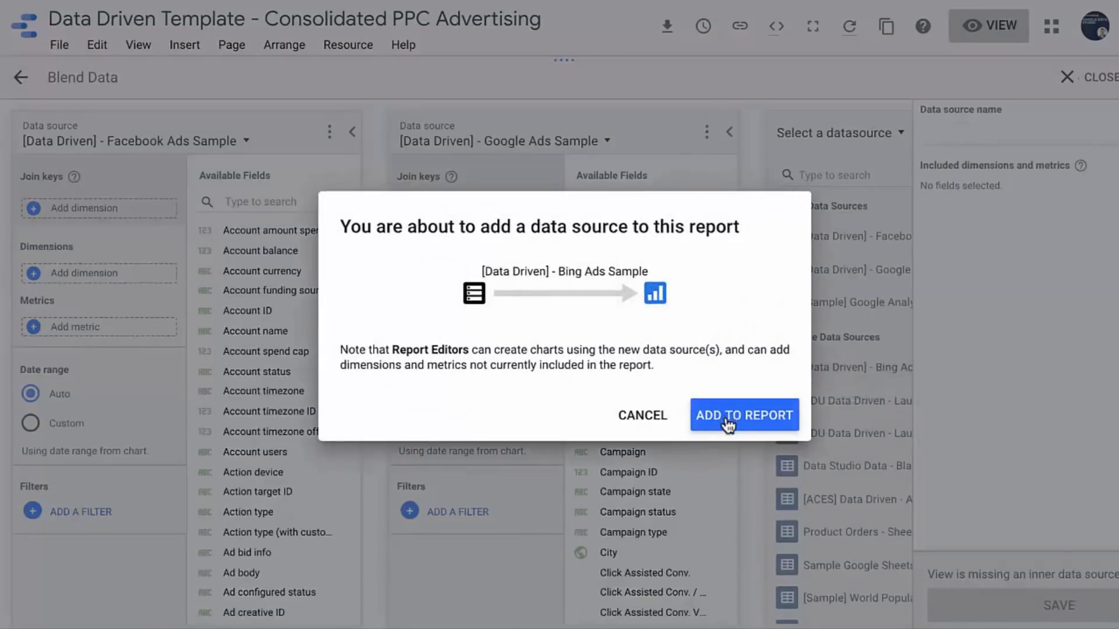
click(726, 423)
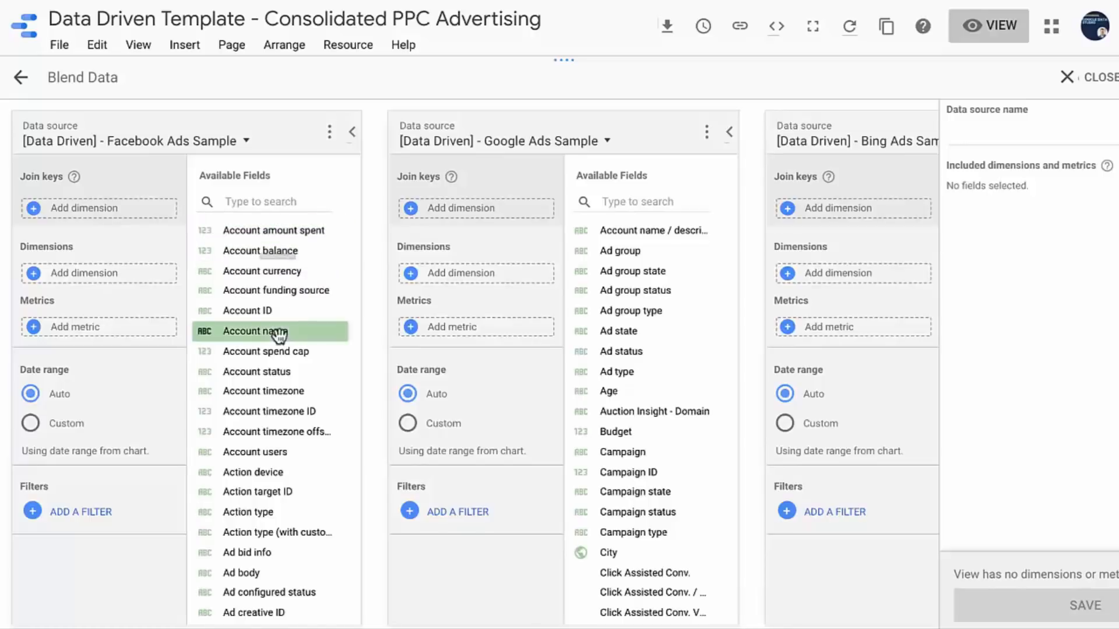
- Add the Date field as the first join key of the Facebook Ads source
scroll(273, 330, down, 10)
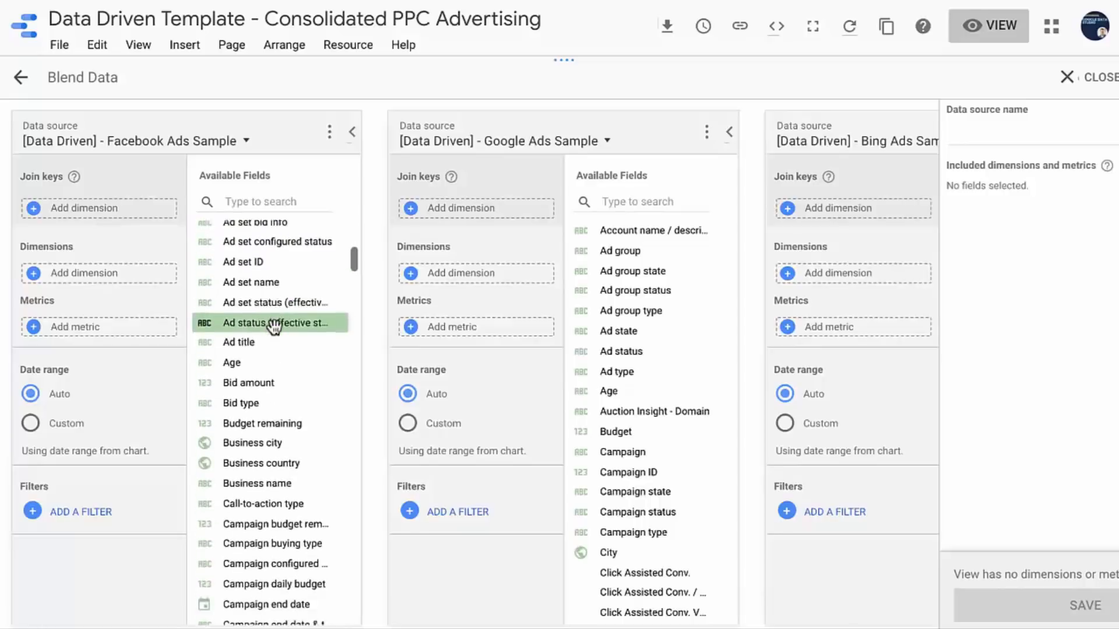
scroll(279, 296, up, 6)
click(75, 206)
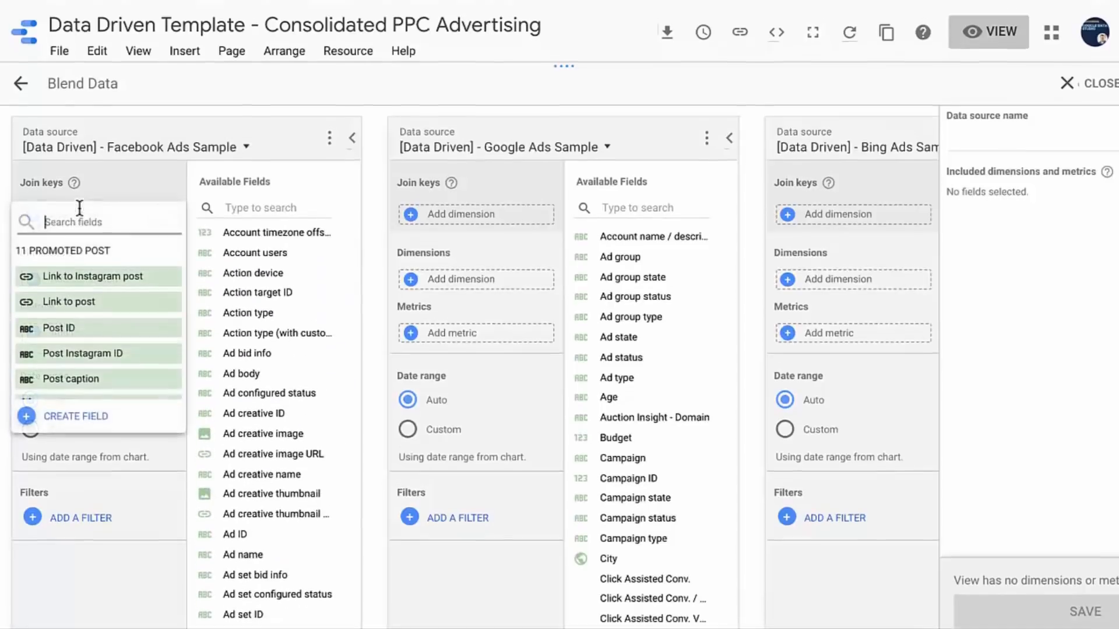
text(date)
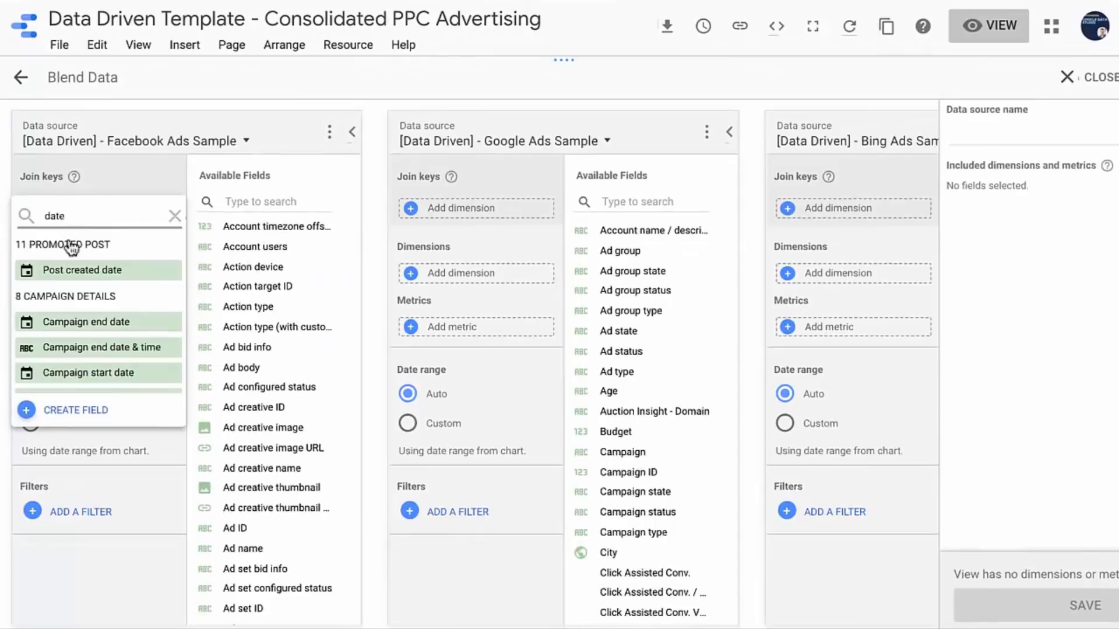
scroll(90, 309, down, 3)
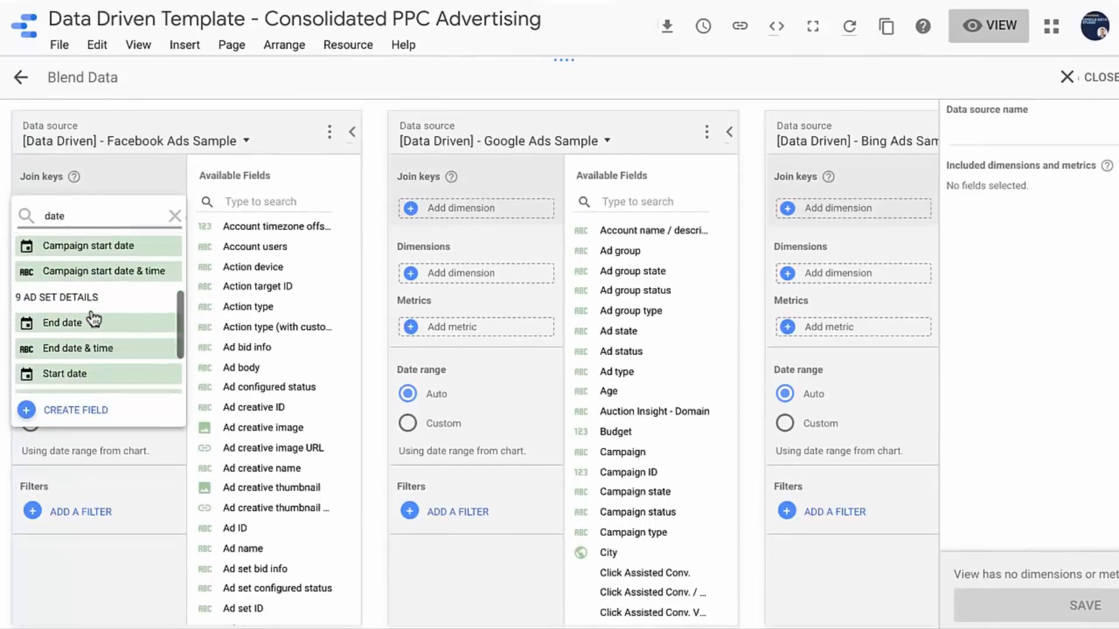
scroll(93, 318, down, 2)
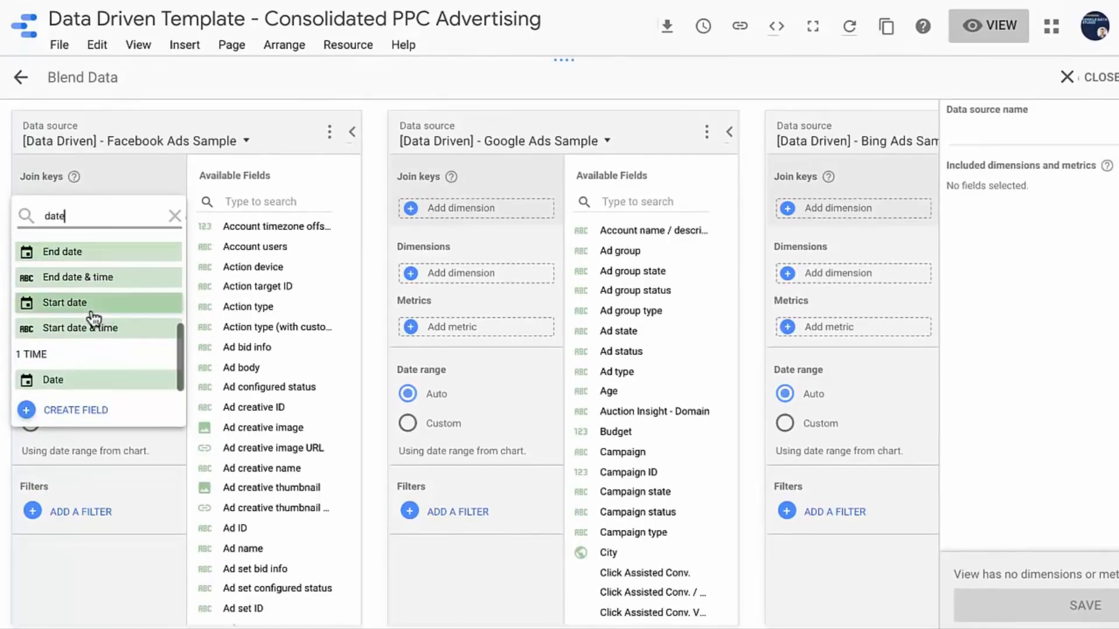
click(61, 381)
- Add Year & month as the second join key of the Facebook Ads source
click(68, 233)
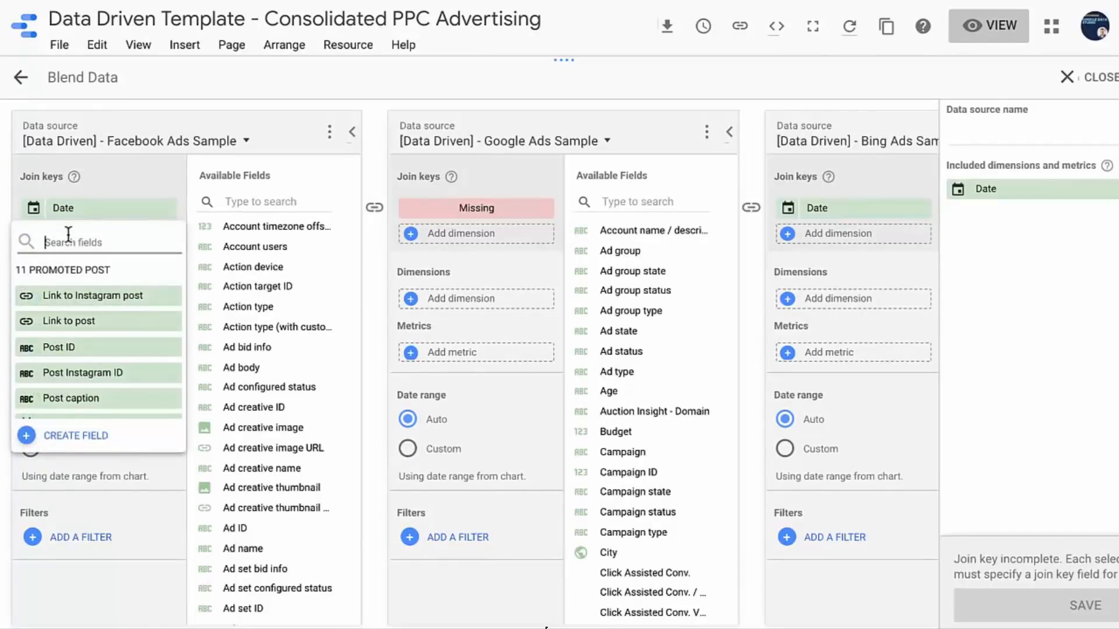
text(mont)
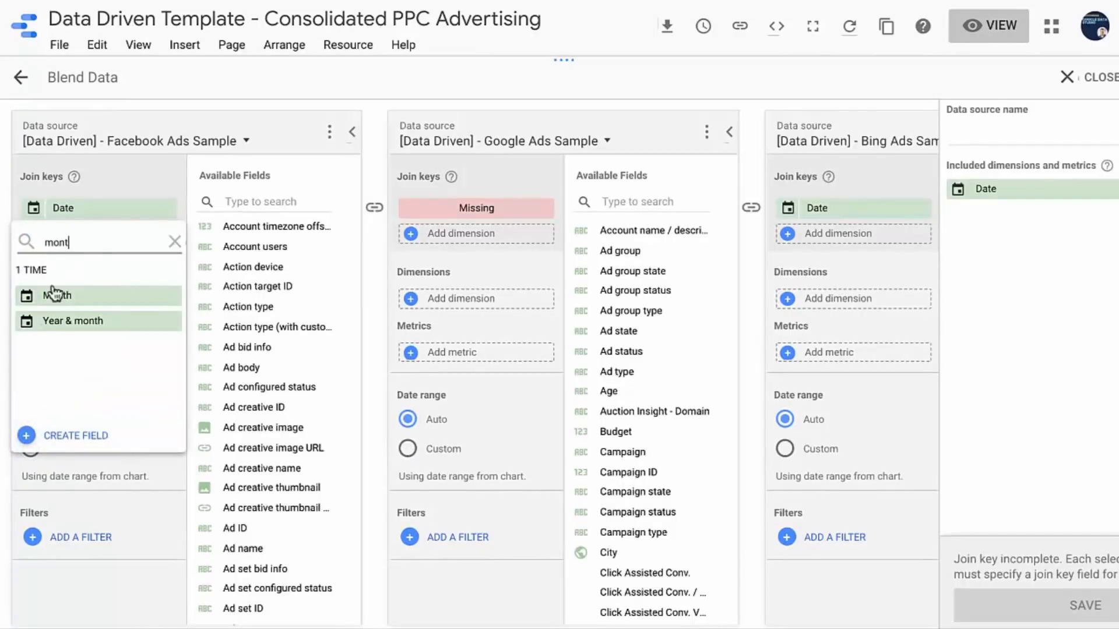
click(50, 319)
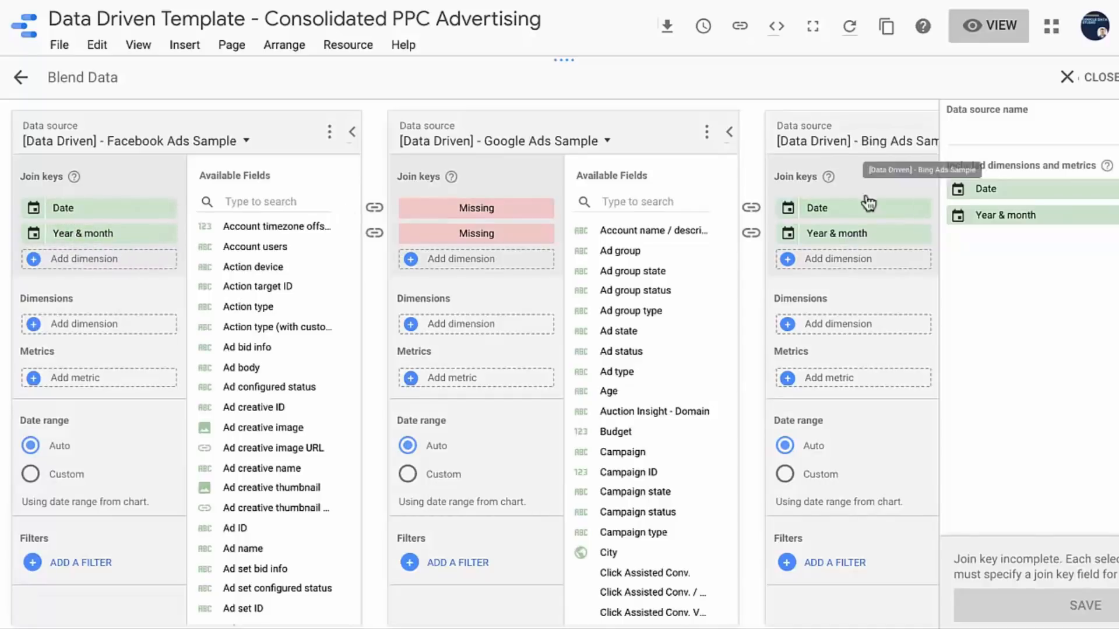
- Add Day and Month as join keys of the Google Ads source
click(453, 208)
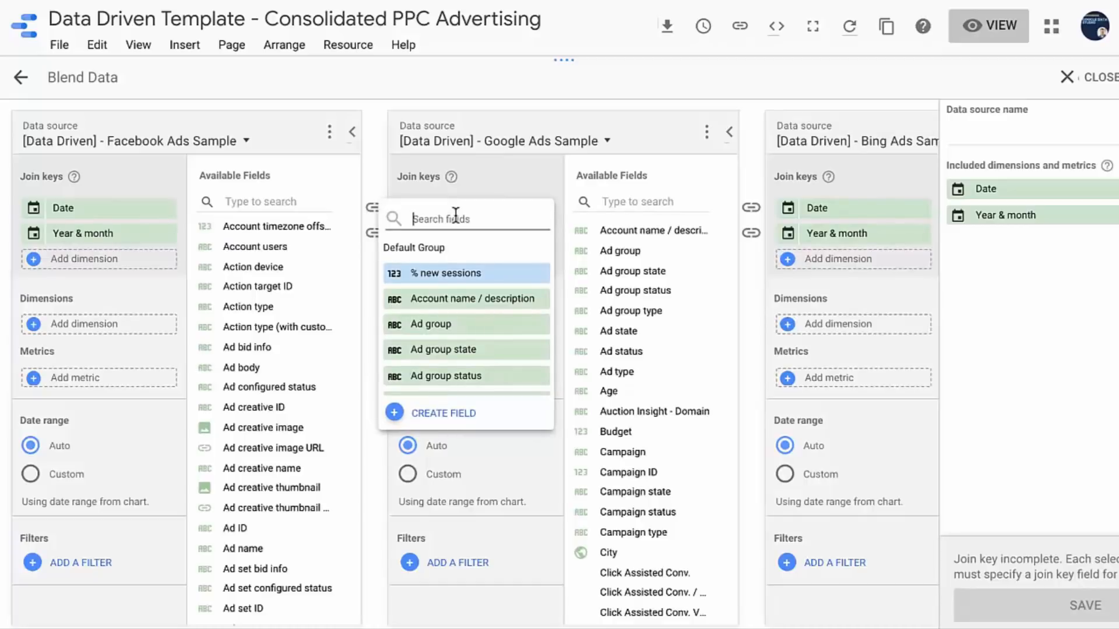
text(day)
click(437, 274)
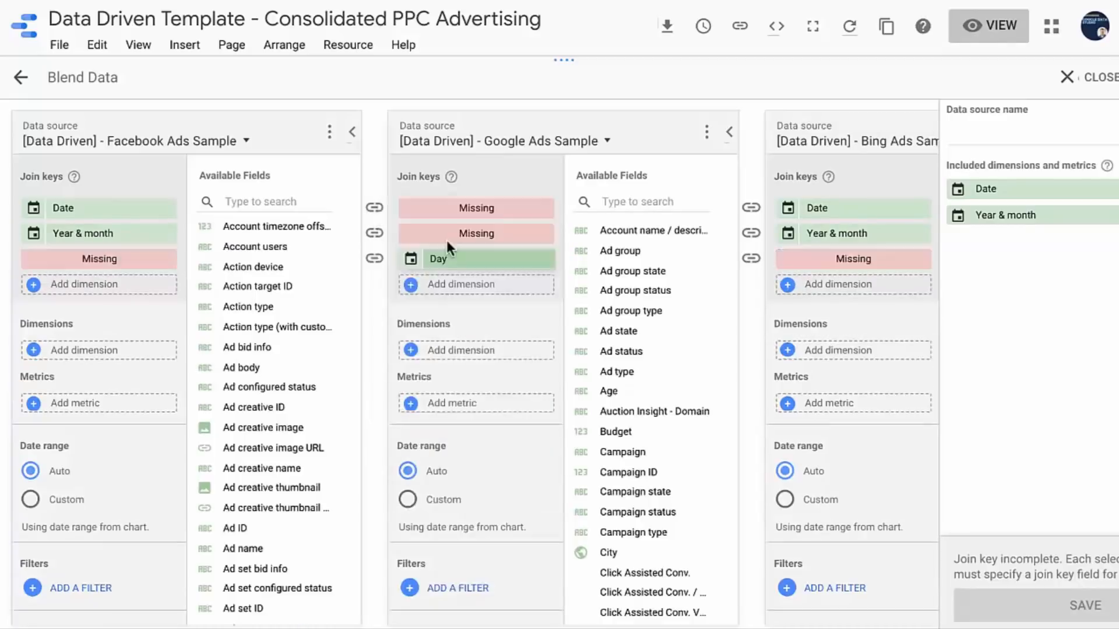
click(463, 232)
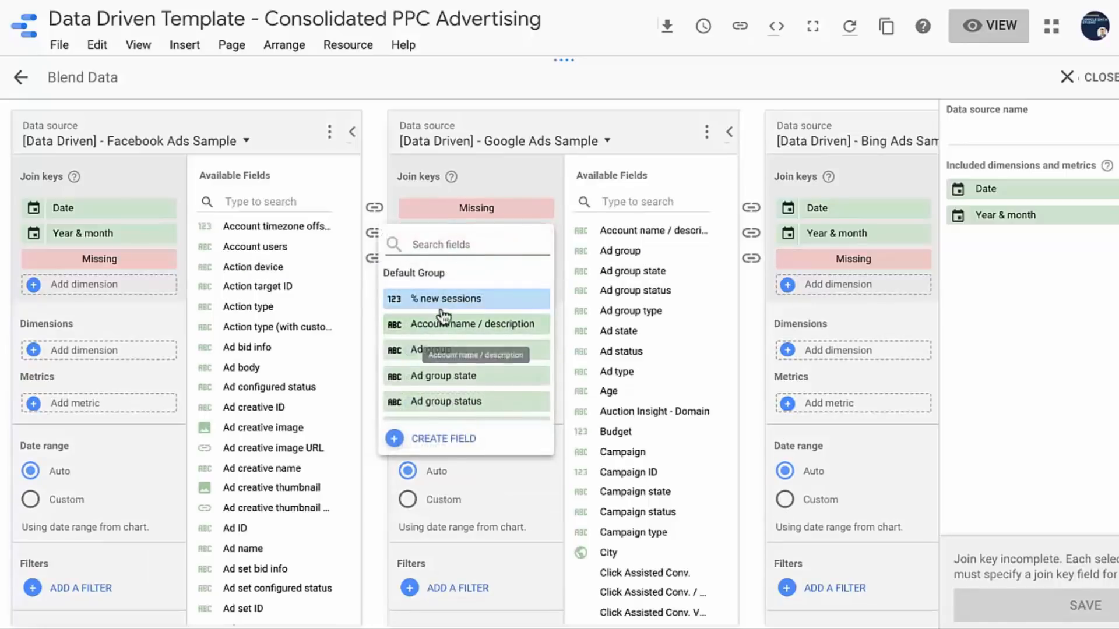
text(month)
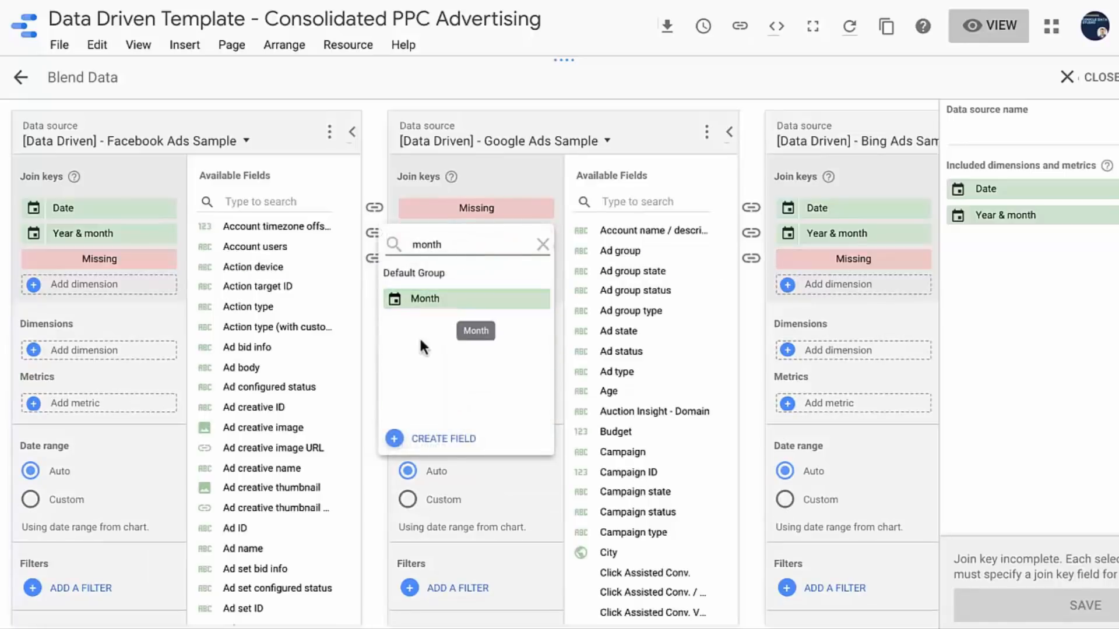
click(439, 302)
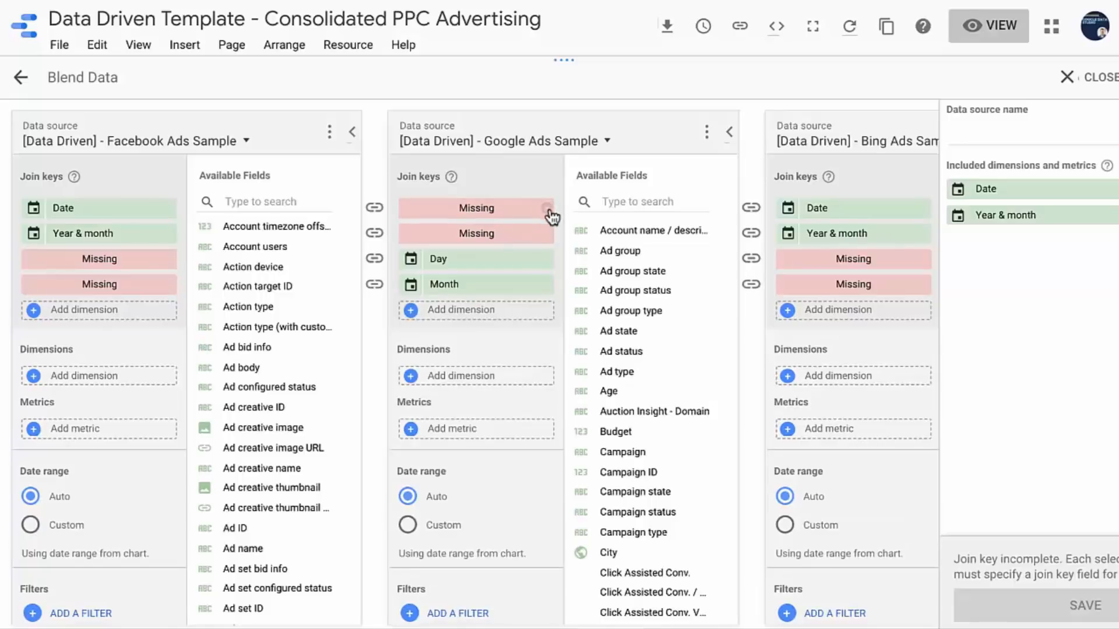
- Align the Google Ads Day and Month join keys with Date and Year & month in the other sources, removing the surplus key rows
drag(444, 264, 442, 205)
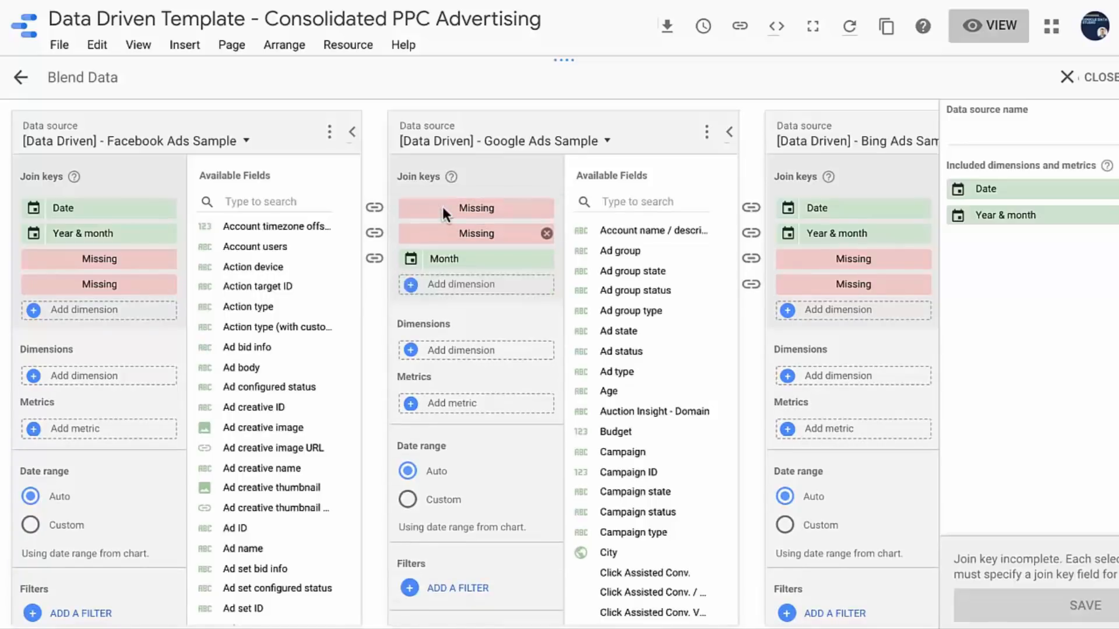
drag(449, 282, 449, 234)
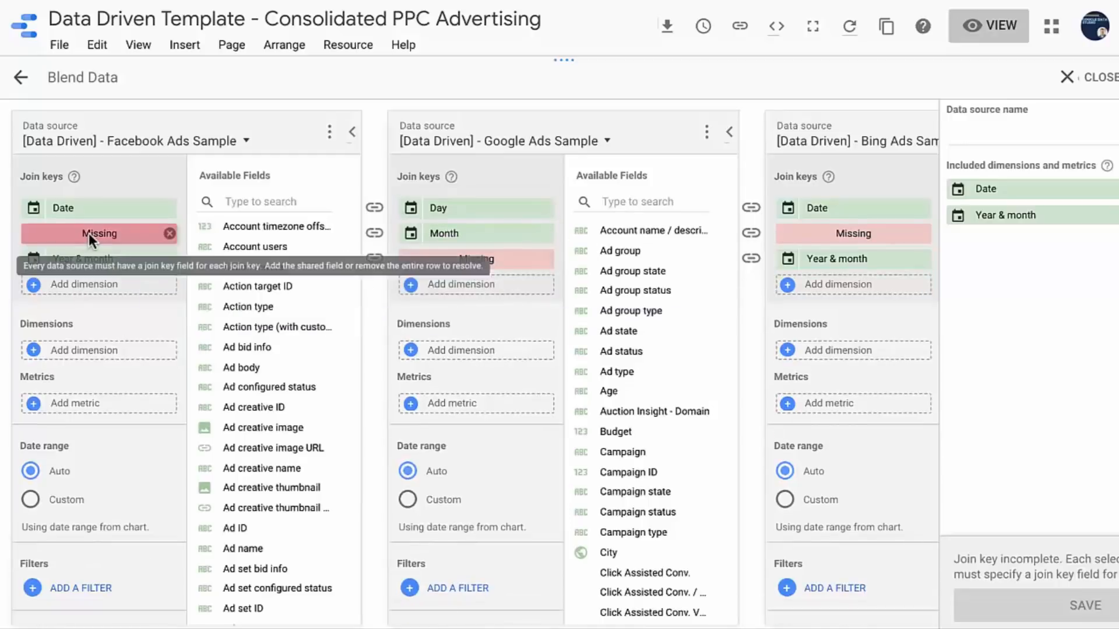
mouse_move(89, 235)
mouse_down()
mouse_move(83, 273)
mouse_move(86, 234)
mouse_up()
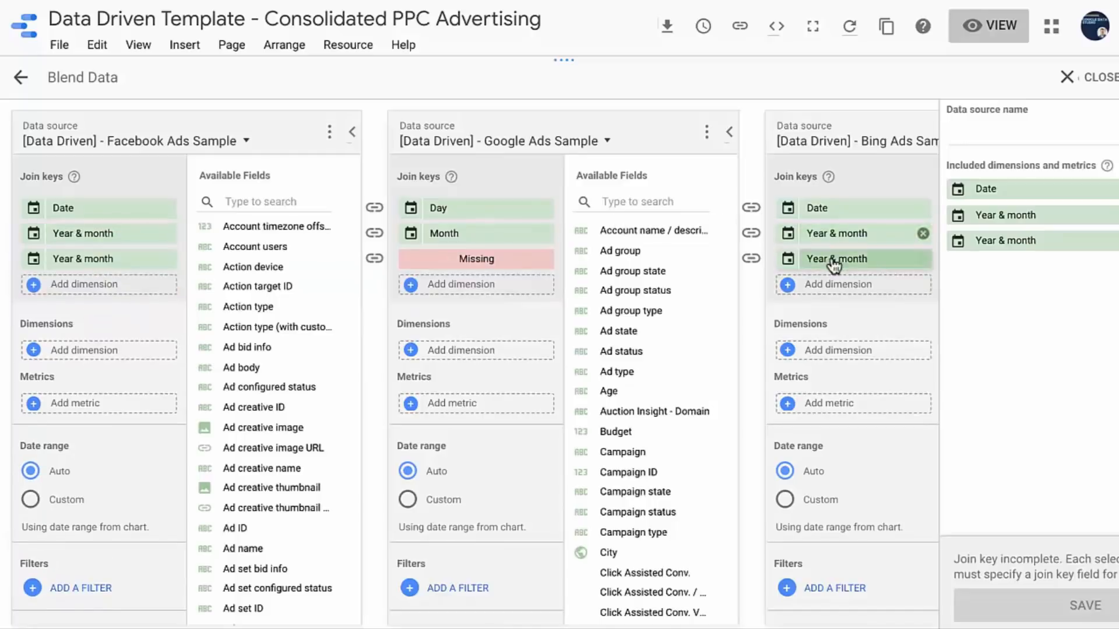
click(169, 260)
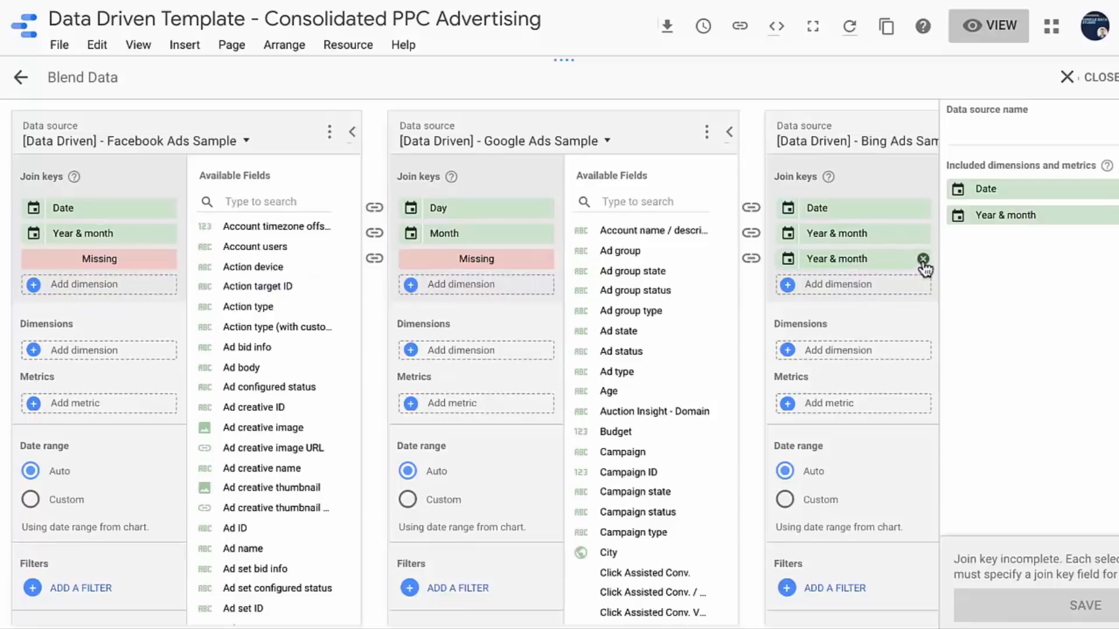
click(923, 260)
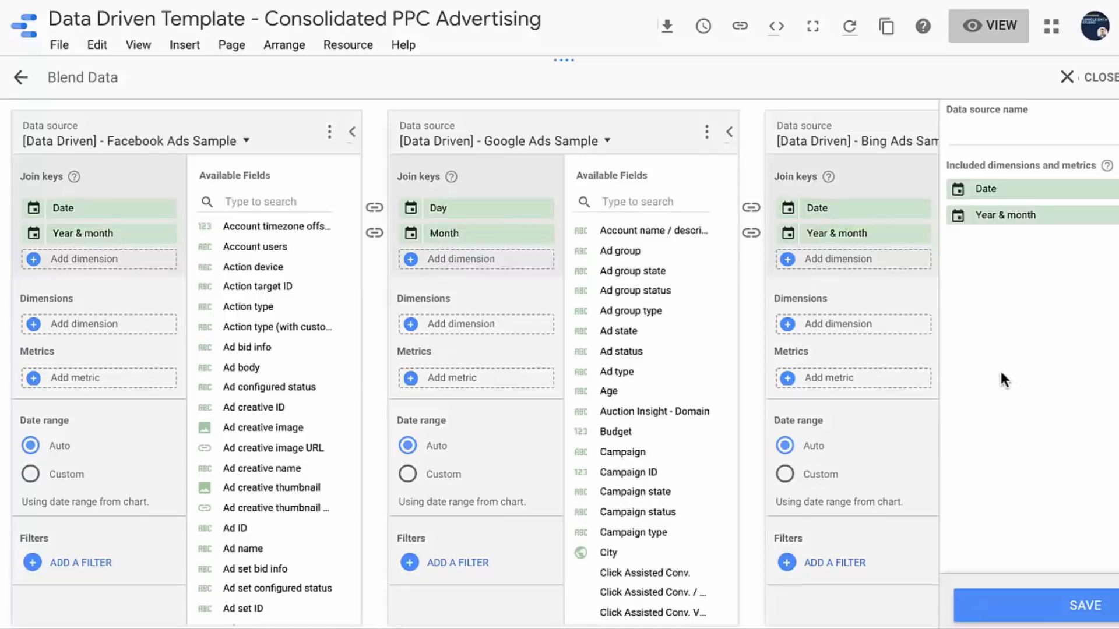
- Add Impressions as a metric of the Facebook Ads source and of the Google Ads source
scroll(233, 315, down, 5)
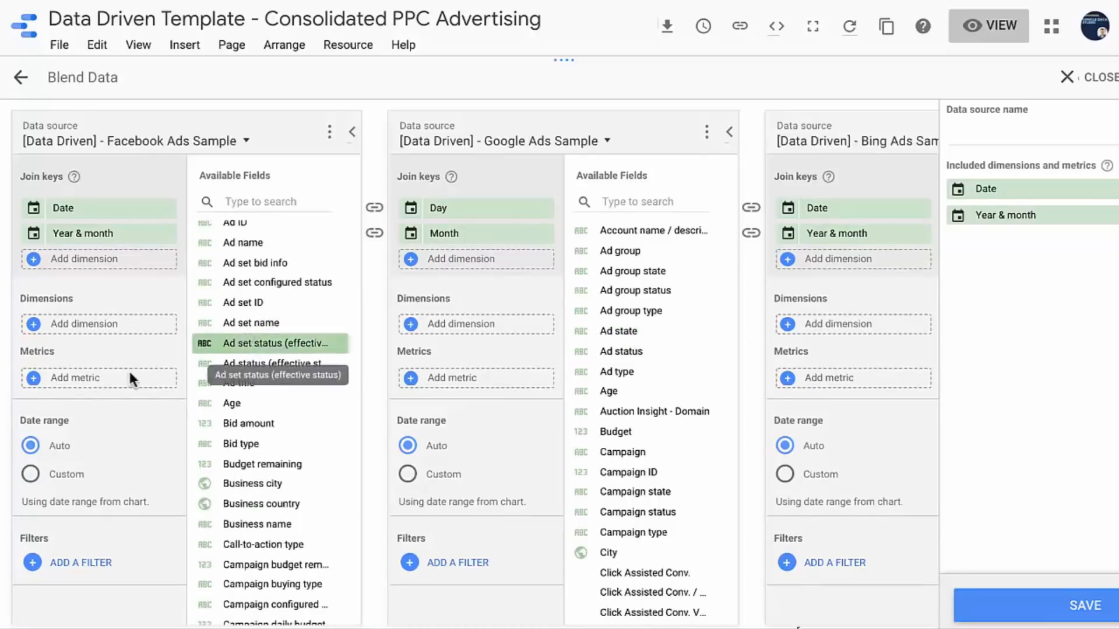
click(71, 377)
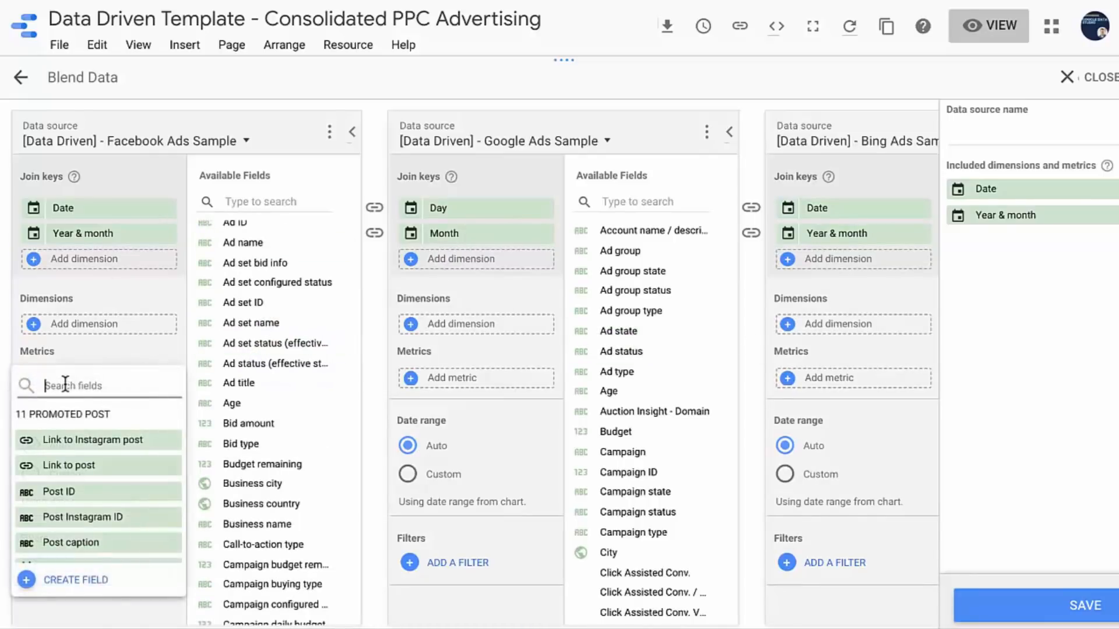
text(impress)
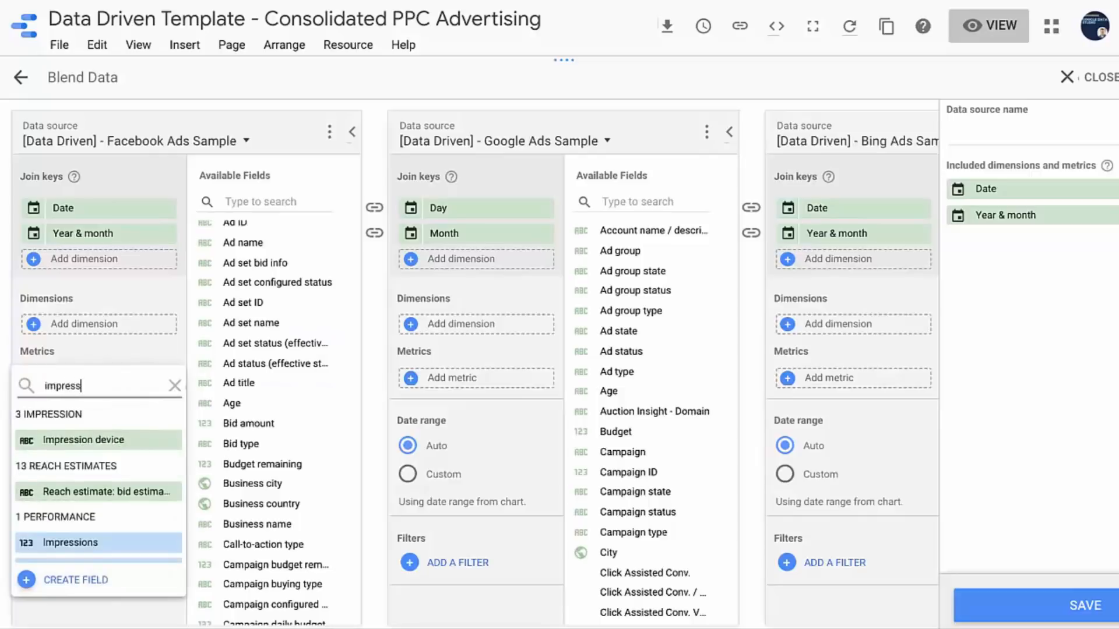
click(93, 544)
click(454, 384)
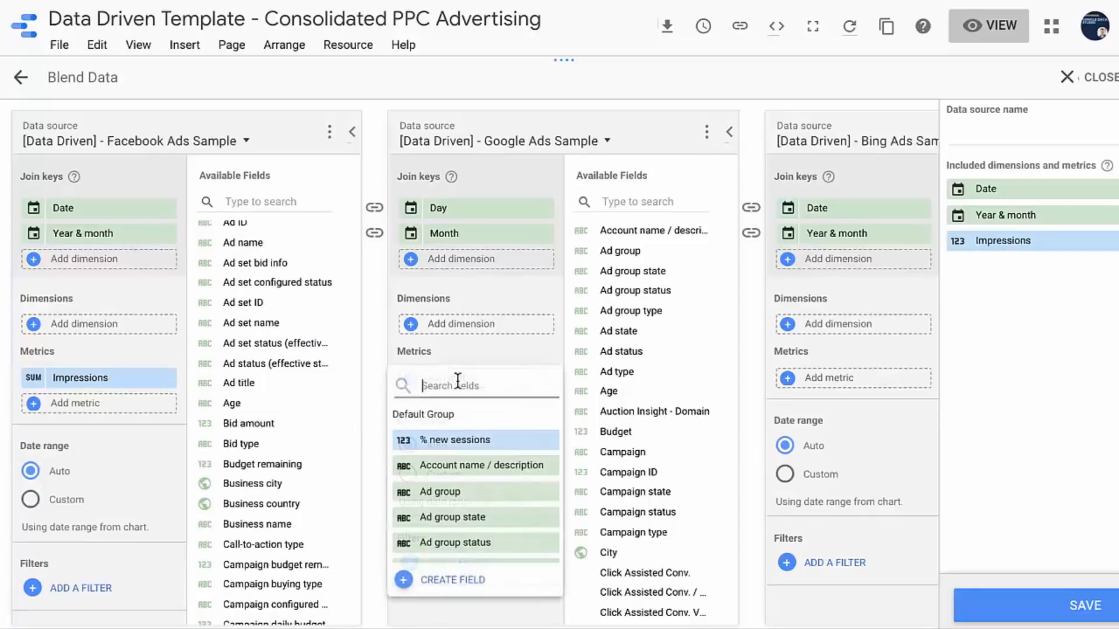
text(impress)
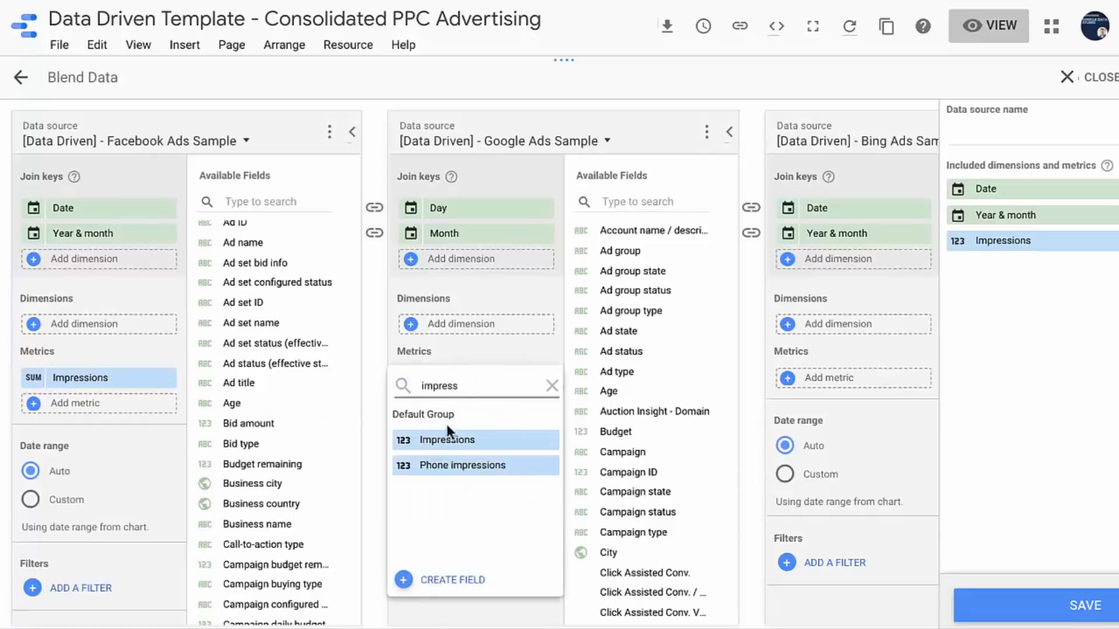
click(448, 440)
- Add the basic Impressions field as a metric of the Bing Ads source
click(822, 376)
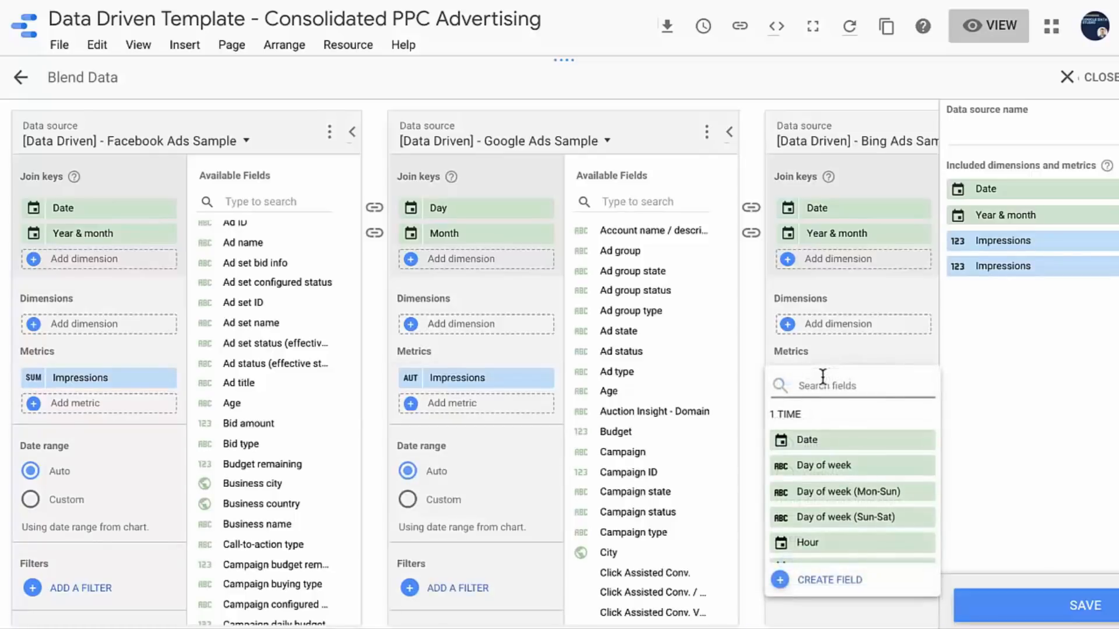
text(impress)
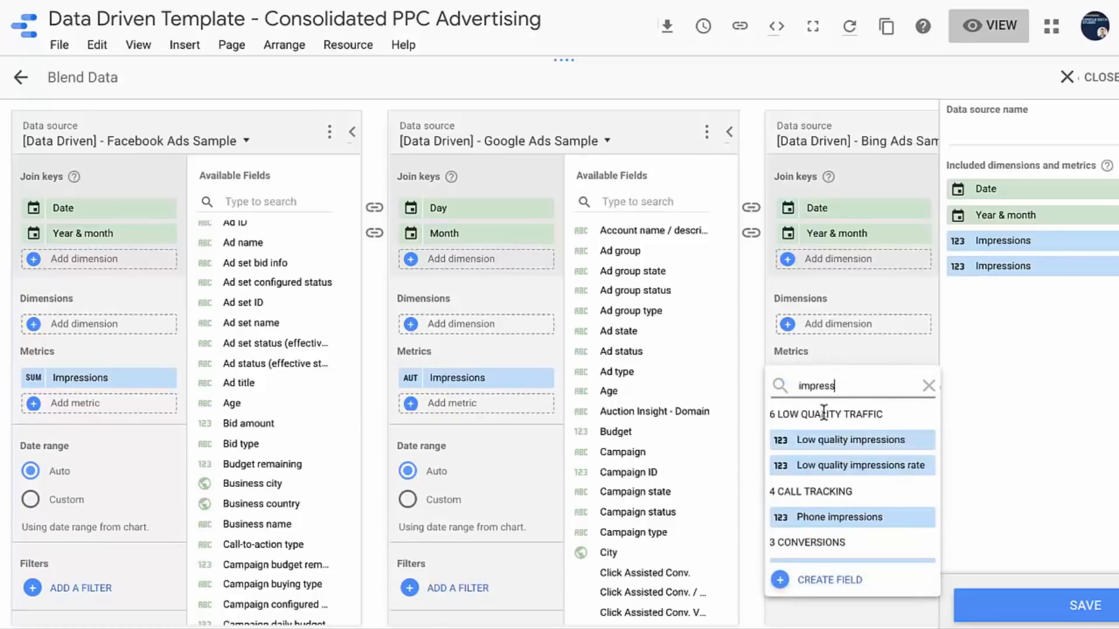
text(ions)
scroll(823, 492, down, 2)
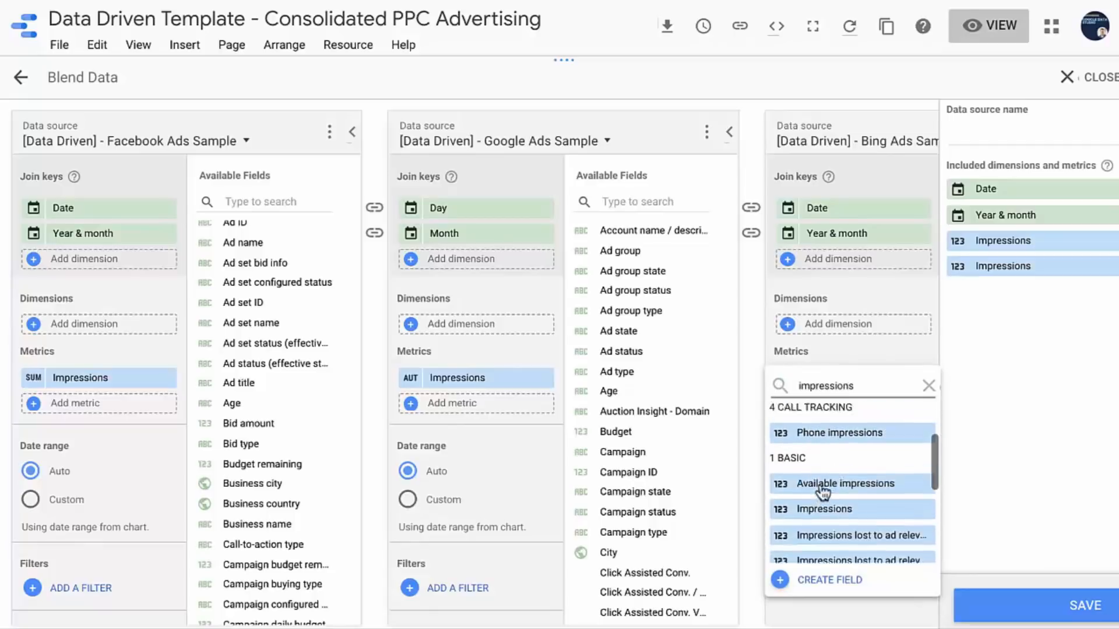
scroll(823, 492, down, 1)
click(816, 500)
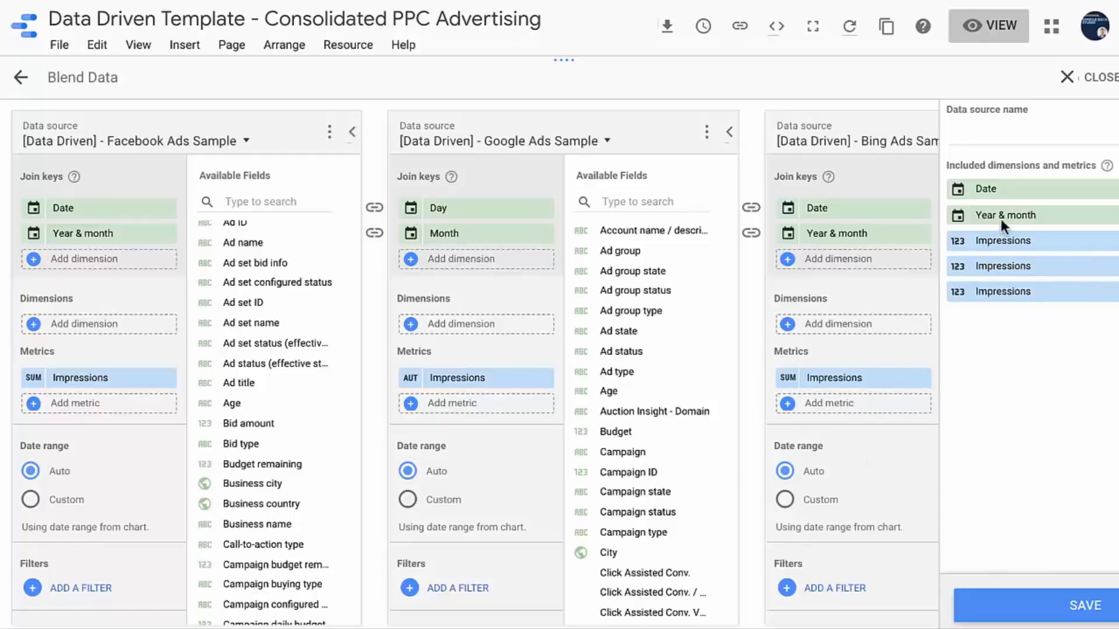
- Rename the Facebook Ads Impressions metric to IMPR (FB) and the Google Ads one to IMPR (GOOG)
click(169, 377)
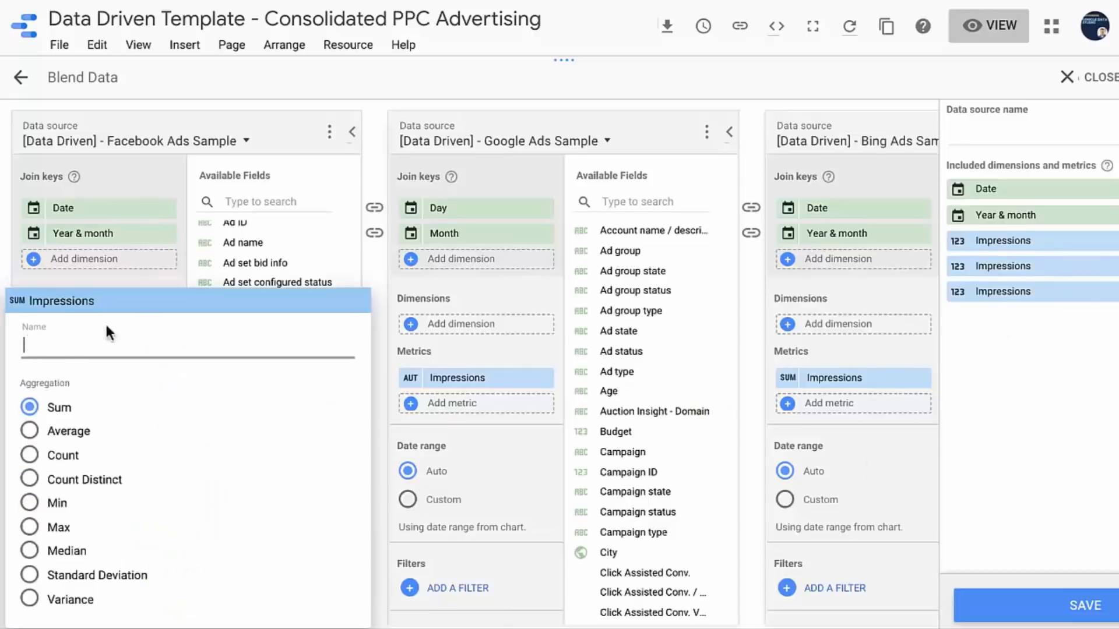
text(IMPR (FB)
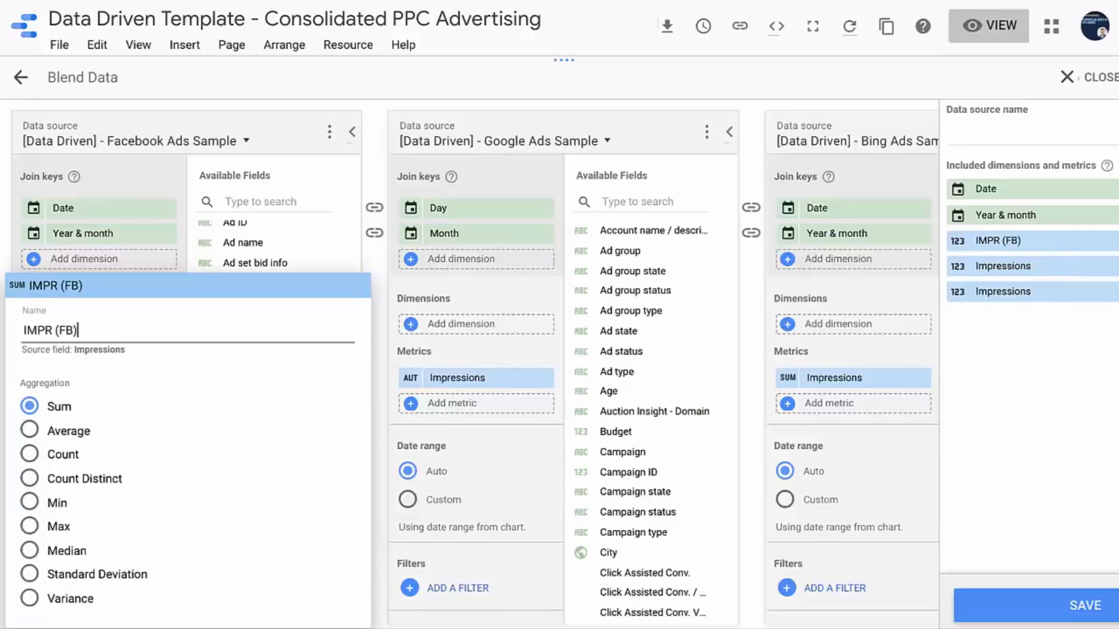
click(408, 379)
click(407, 379)
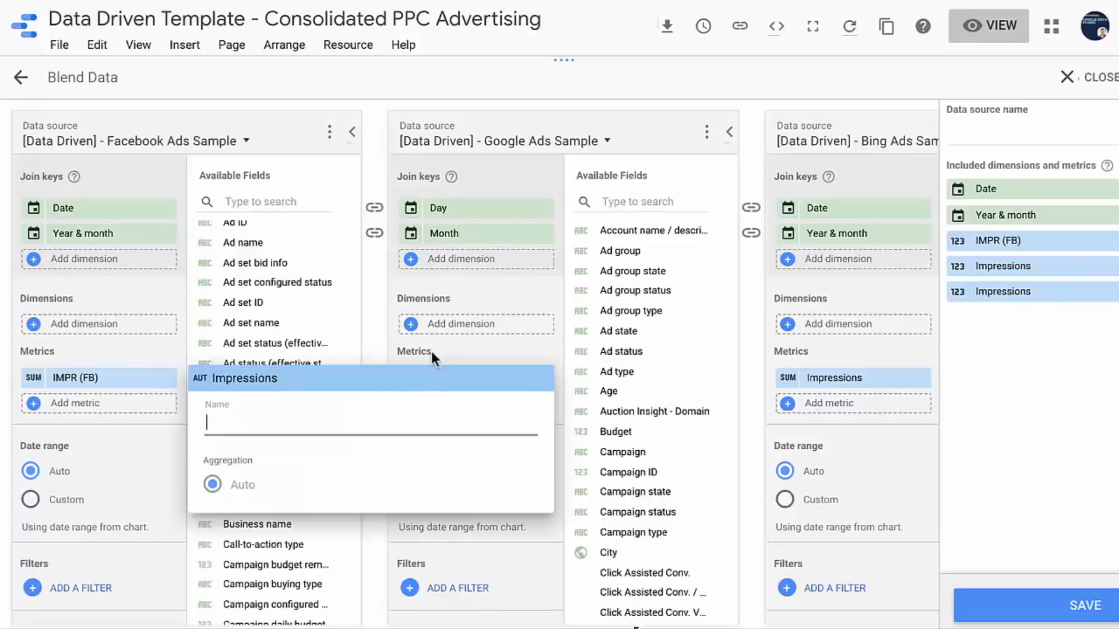
text(IMPR )
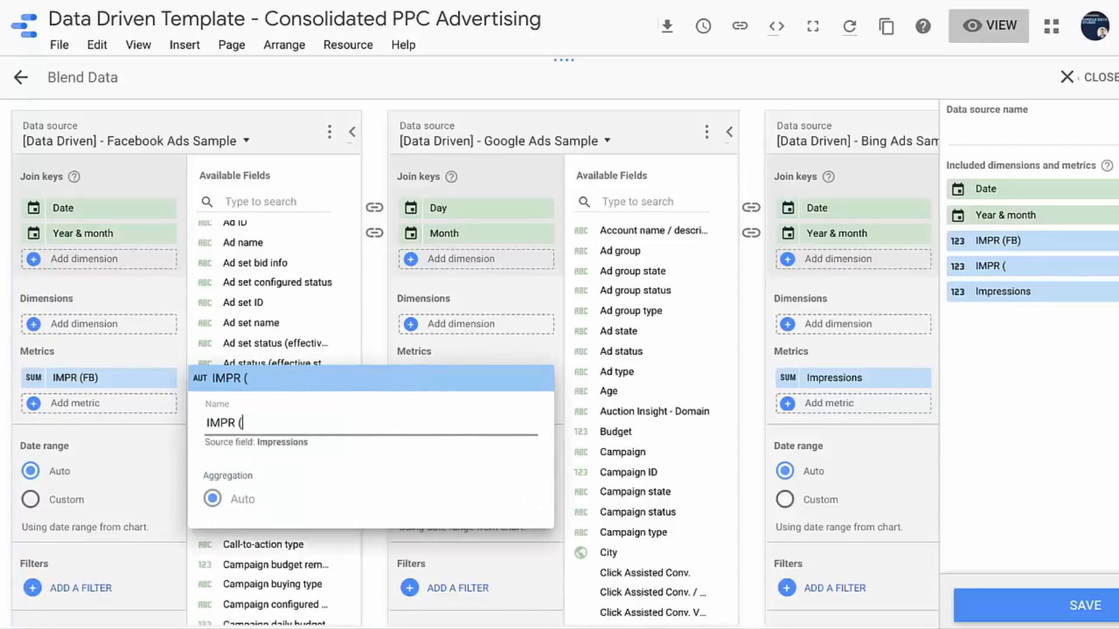
text((GOOG)
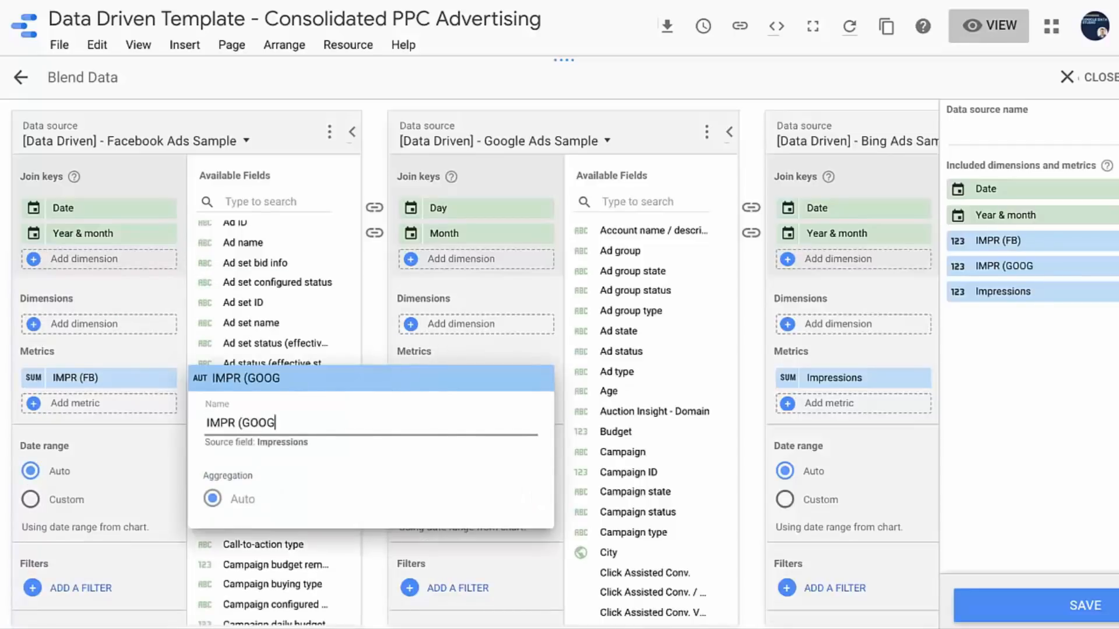
- Rename the Bing Ads Impressions metric to IMPR (Bing)
click(797, 376)
click(796, 375)
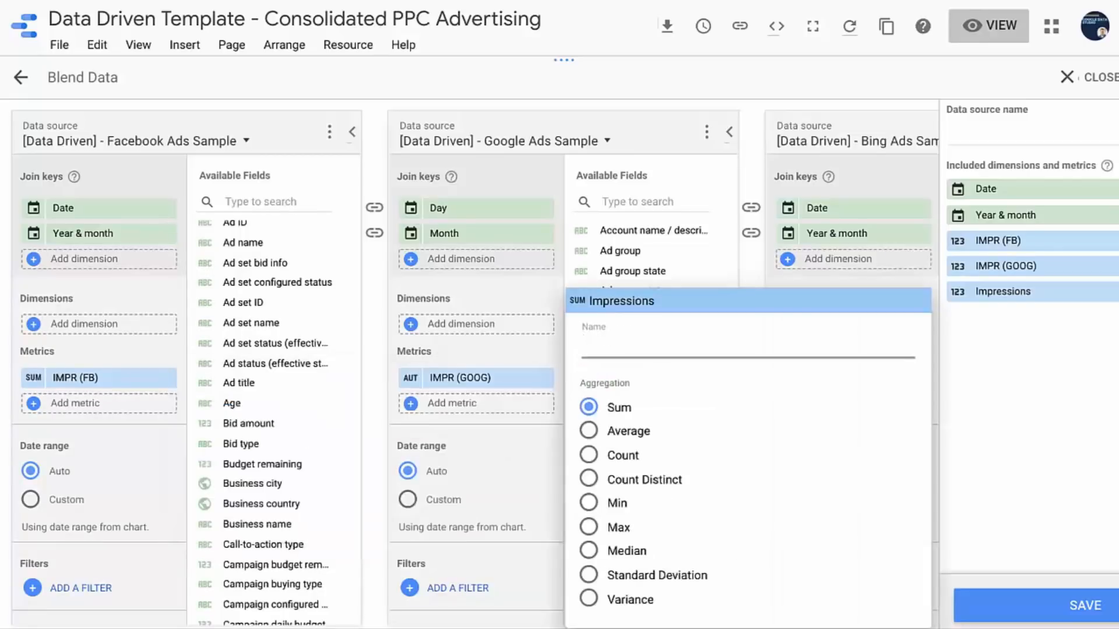
text(IMPR (Bi)
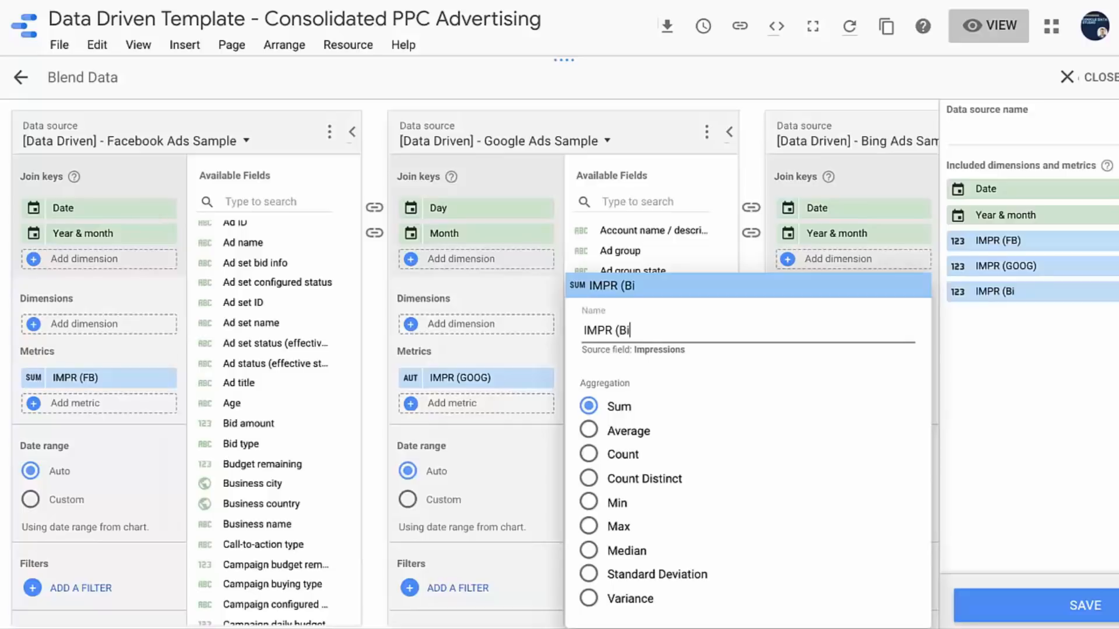
text(ng))
click(588, 110)
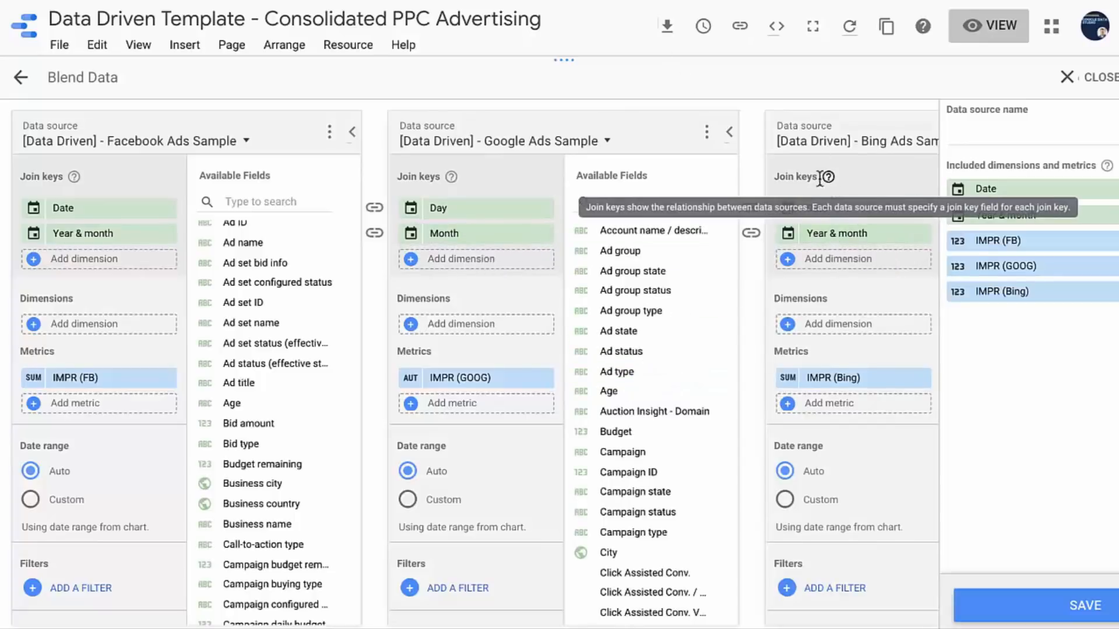
- Check which source field the Cost (FB) metric of the Facebook Ads source is based on
click(47, 405)
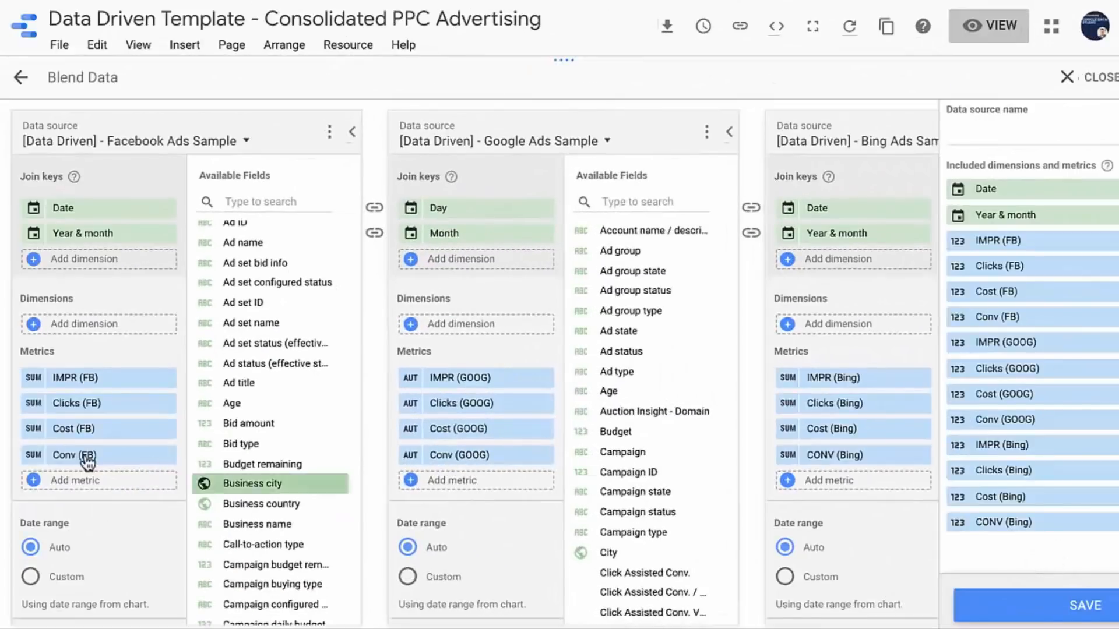
click(33, 431)
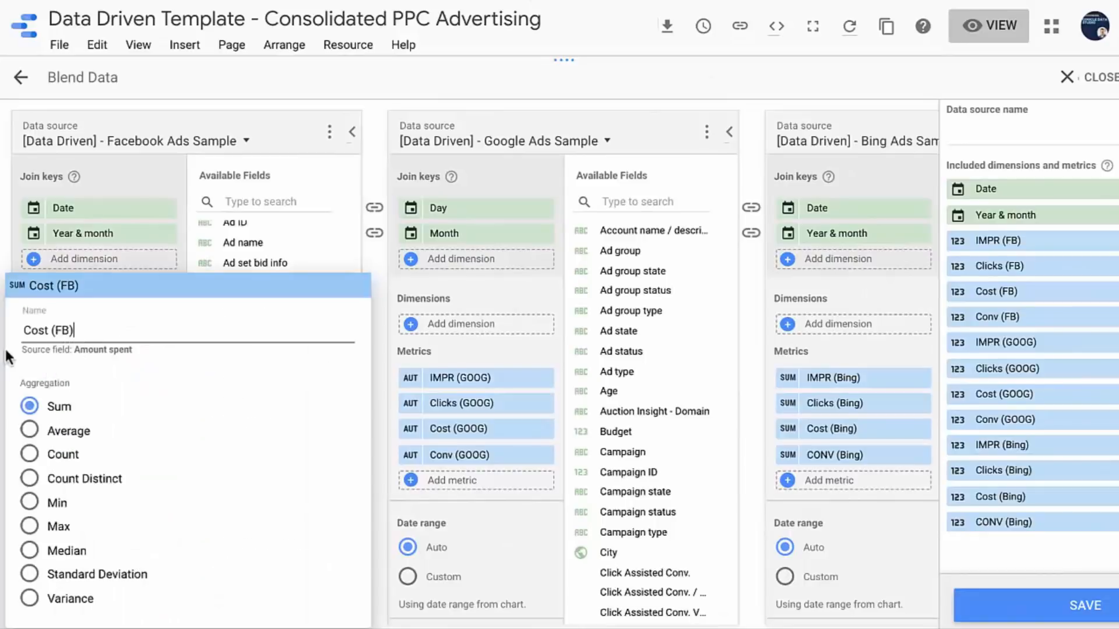
double_click(80, 350)
click(210, 93)
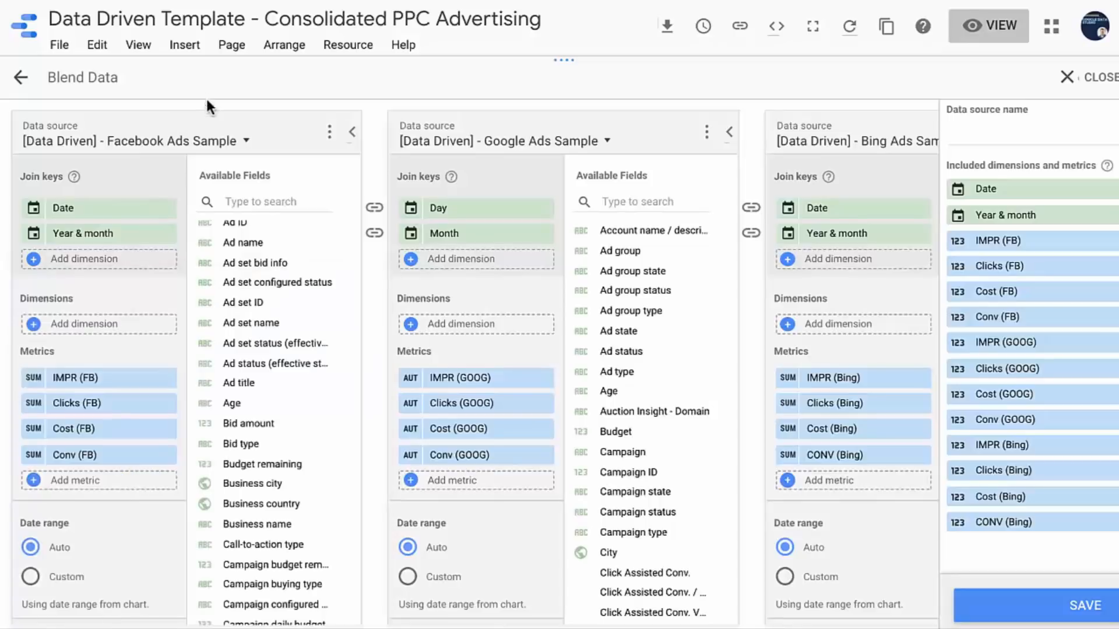
- Save and close the blend, and make sure Blended Data is the data source of the Total Impressions scorecard
click(1007, 604)
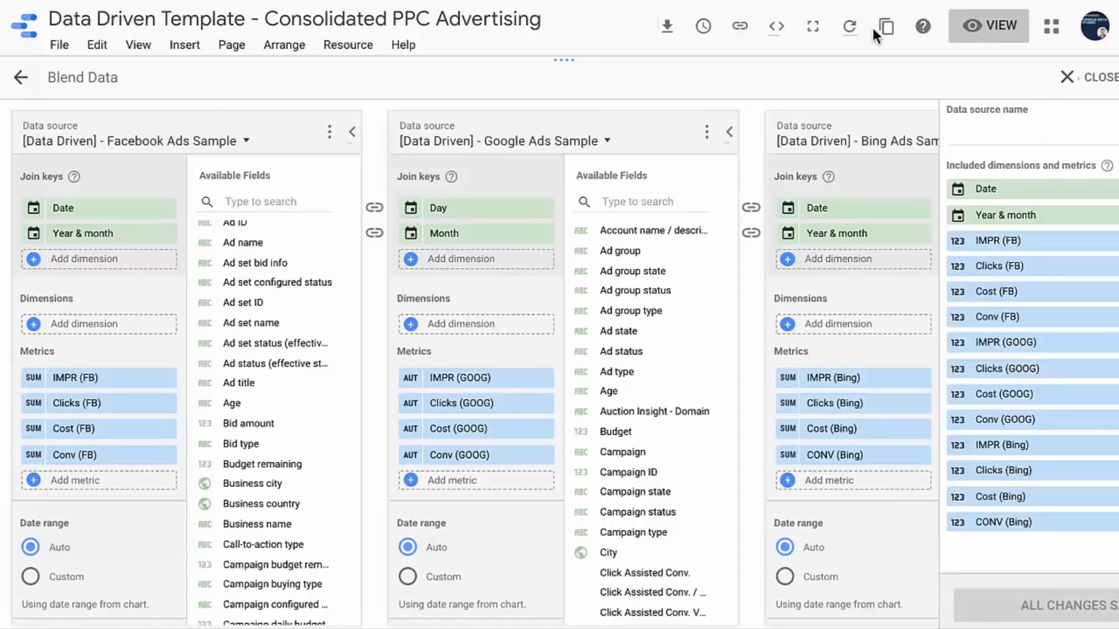
click(1094, 85)
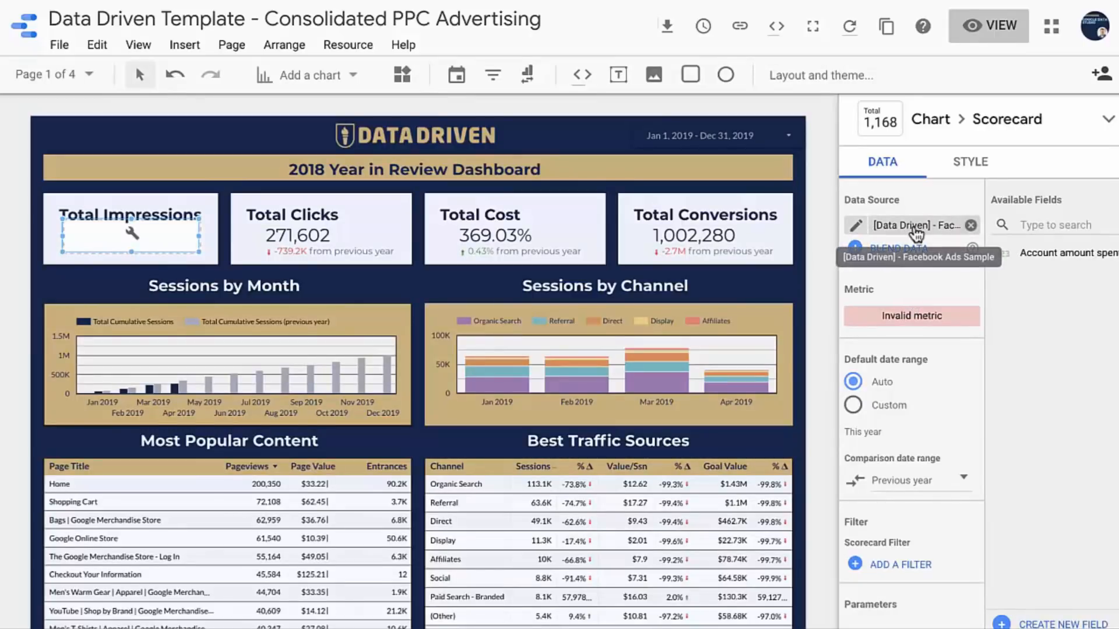
click(916, 232)
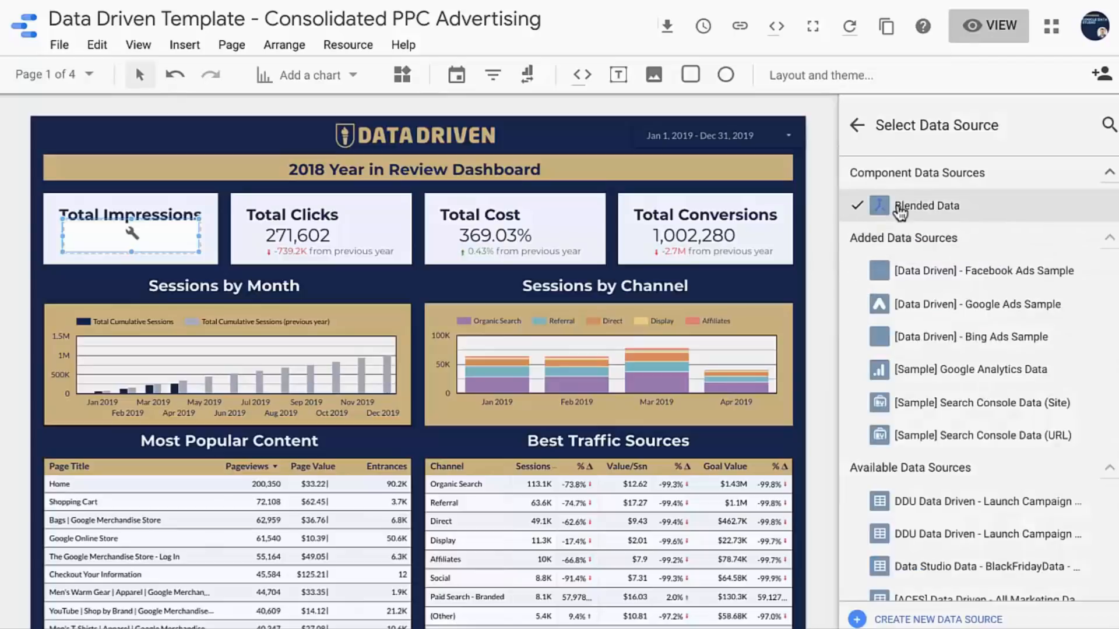
click(857, 124)
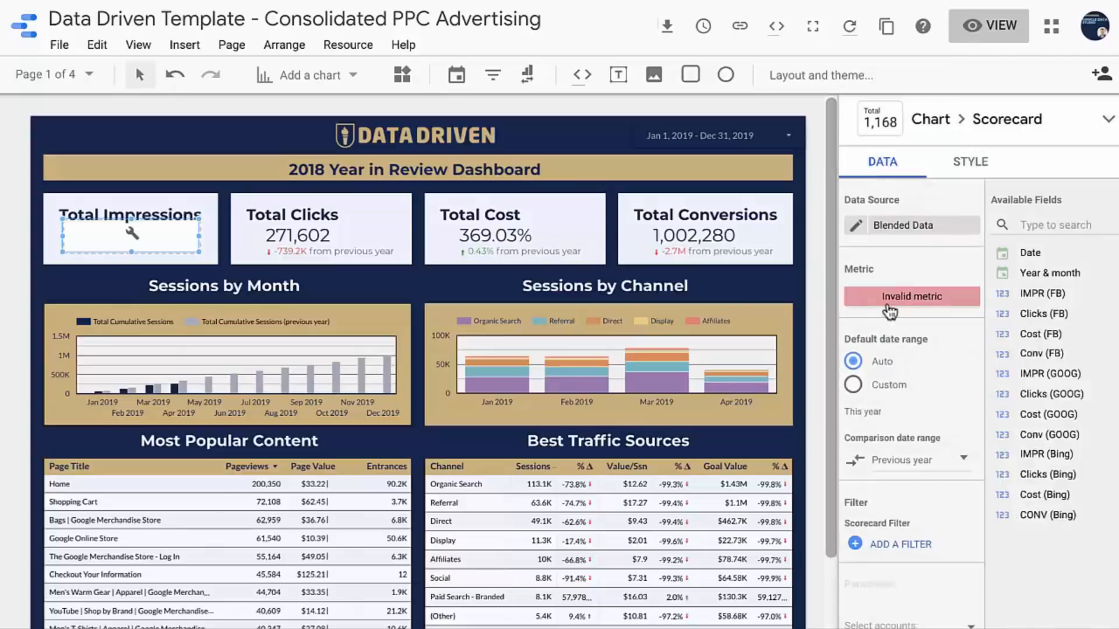
- Create a new calculated metric named IMPR (All) for the Total Impressions scorecard
click(890, 297)
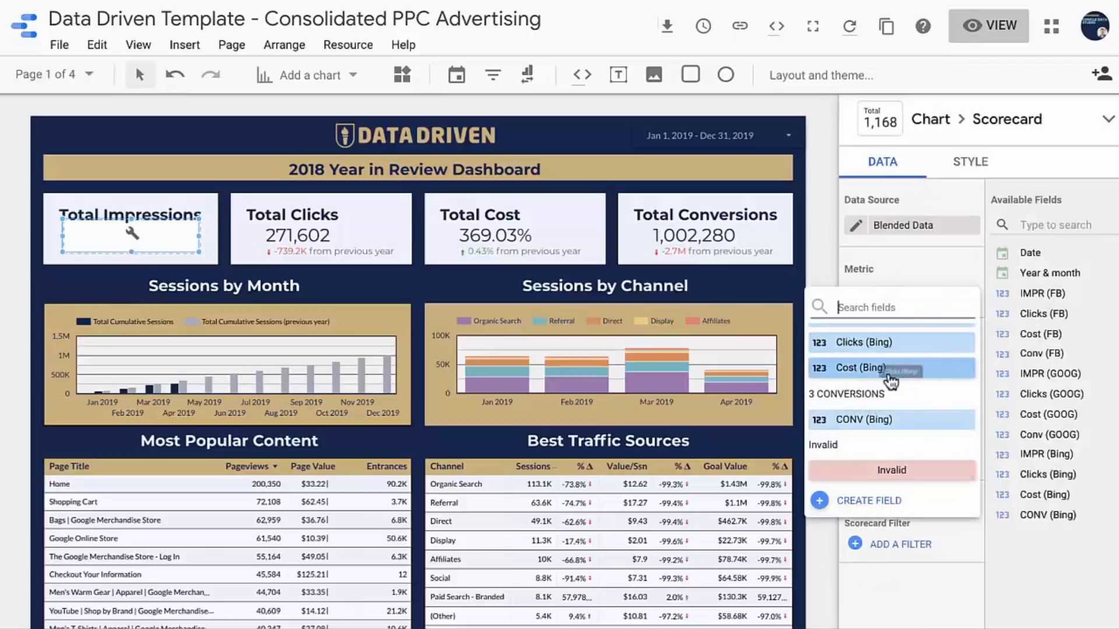
click(935, 279)
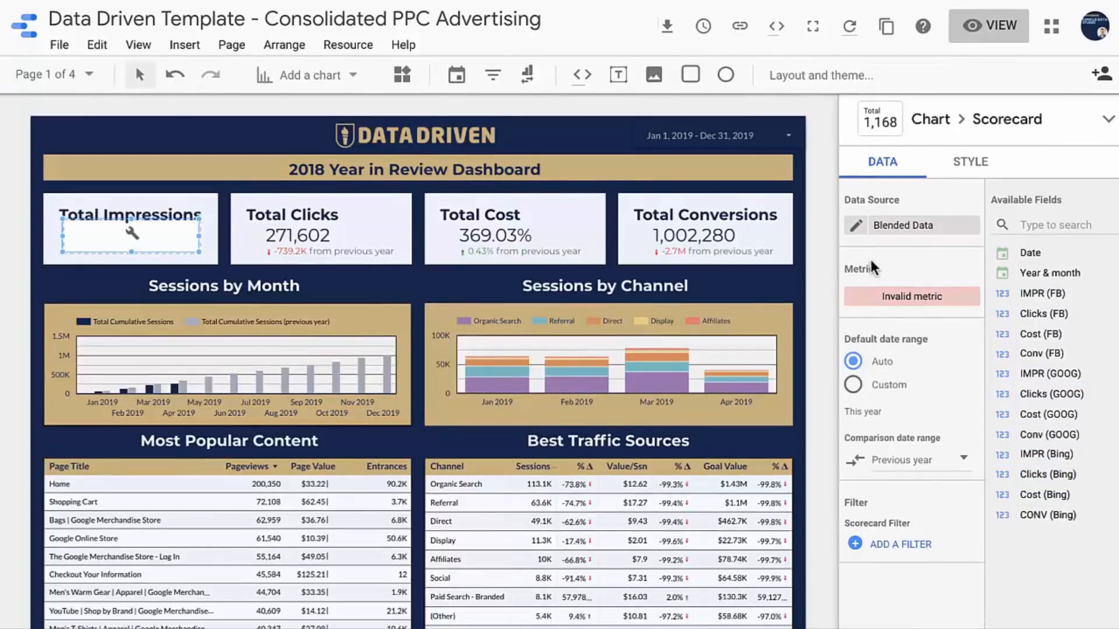
click(863, 295)
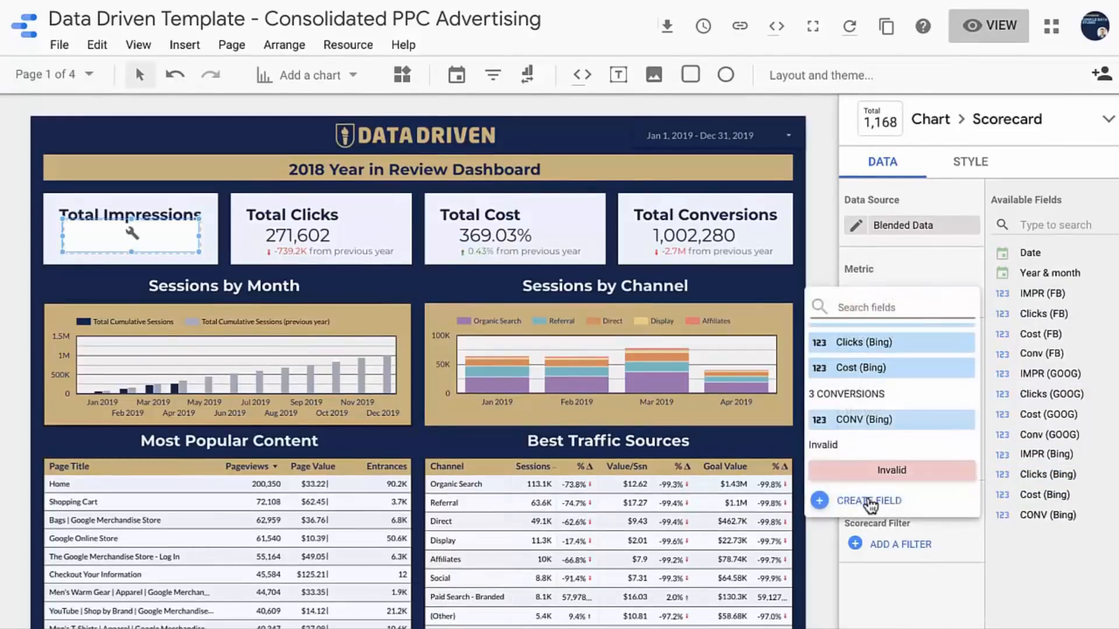
click(869, 501)
click(688, 345)
click(669, 269)
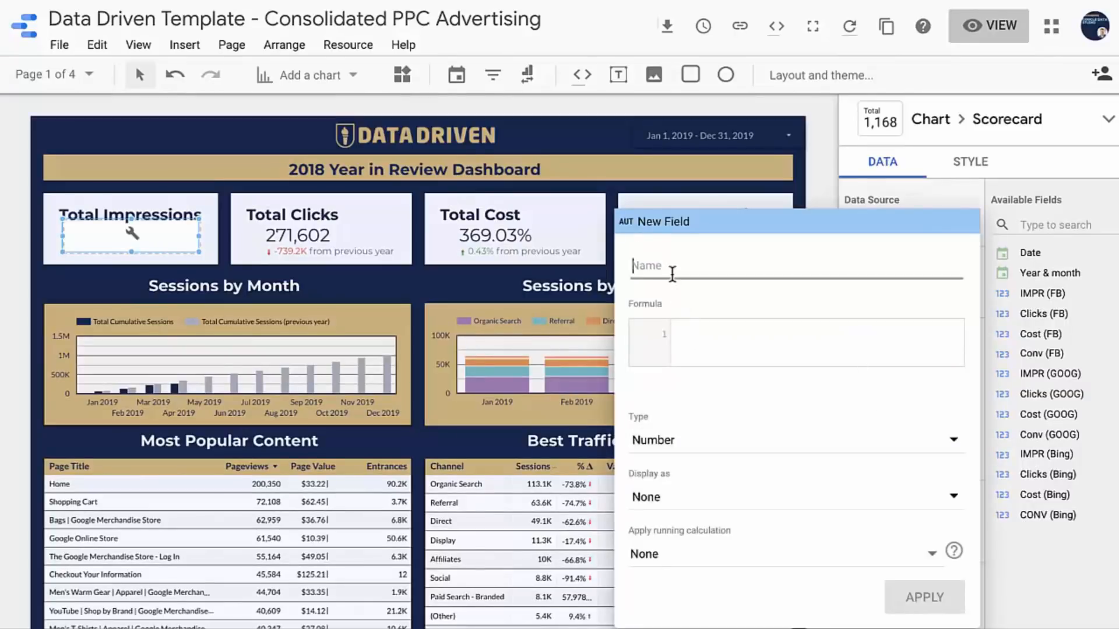
text(Im)
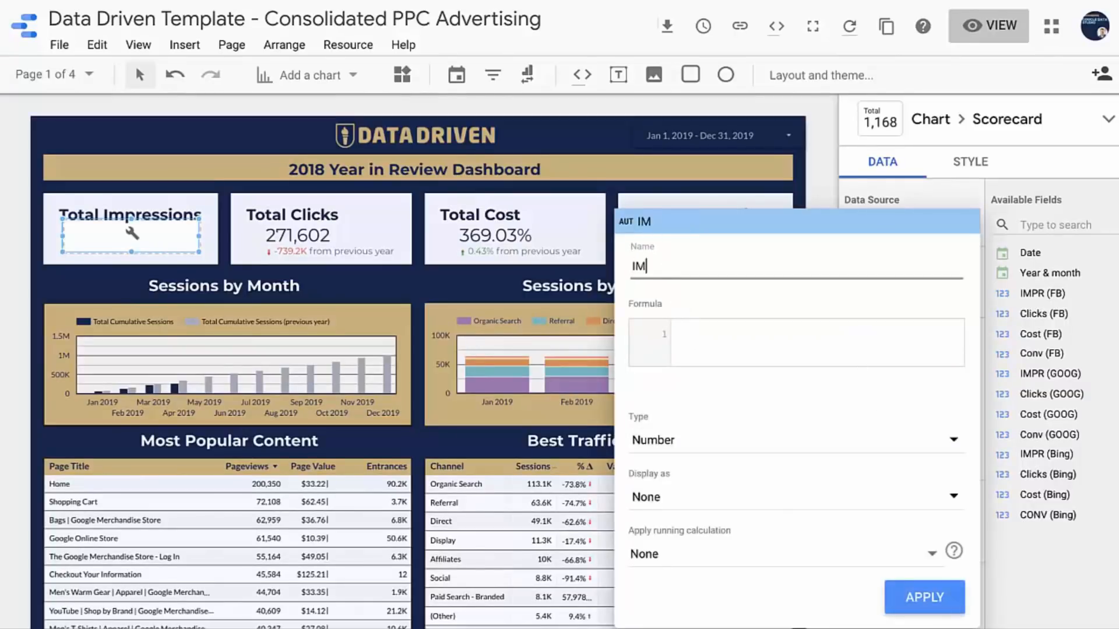
text(PR (All)
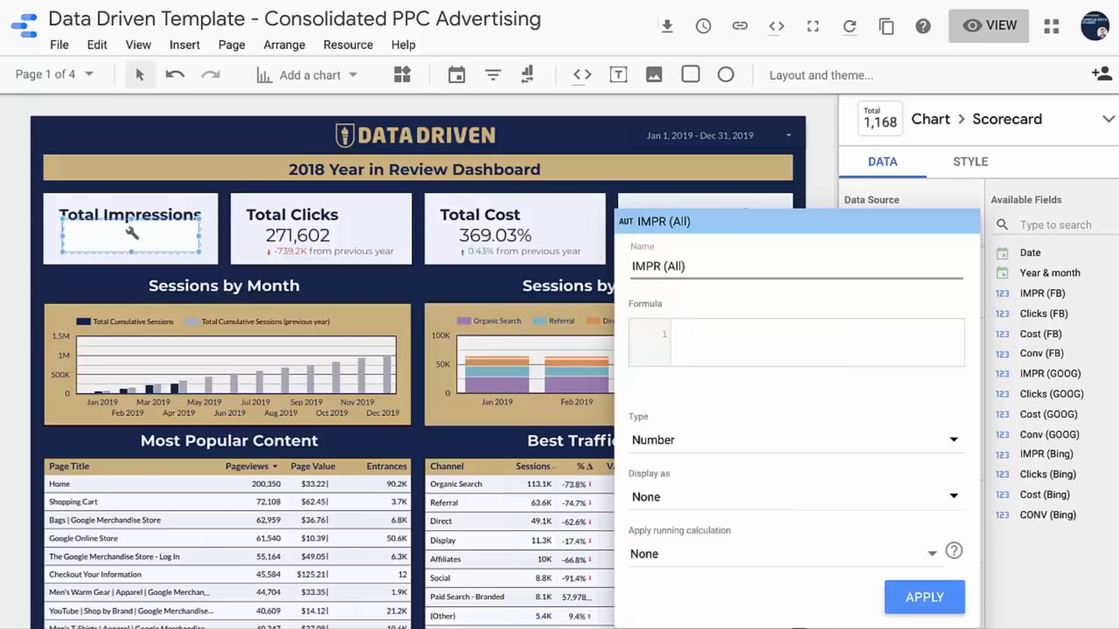
- Define the IMPR (All) formula as IMPR (FB) + IMPR (GOOG) + IMPR (Bing) and apply it to the Total Impressions scorecard
click(686, 336)
text(impr)
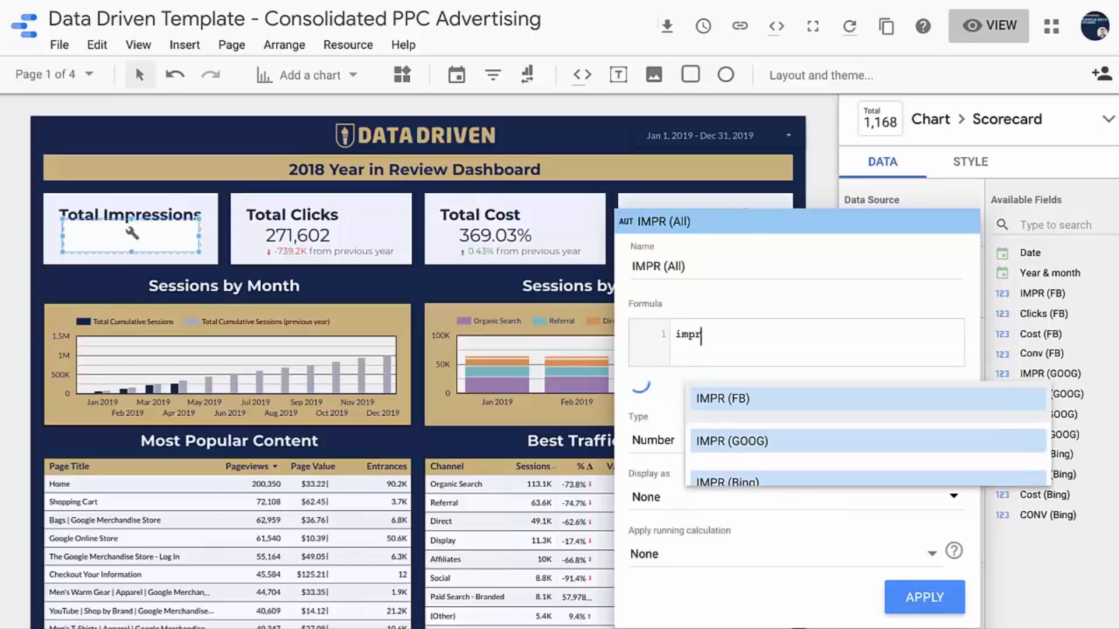
click(722, 390)
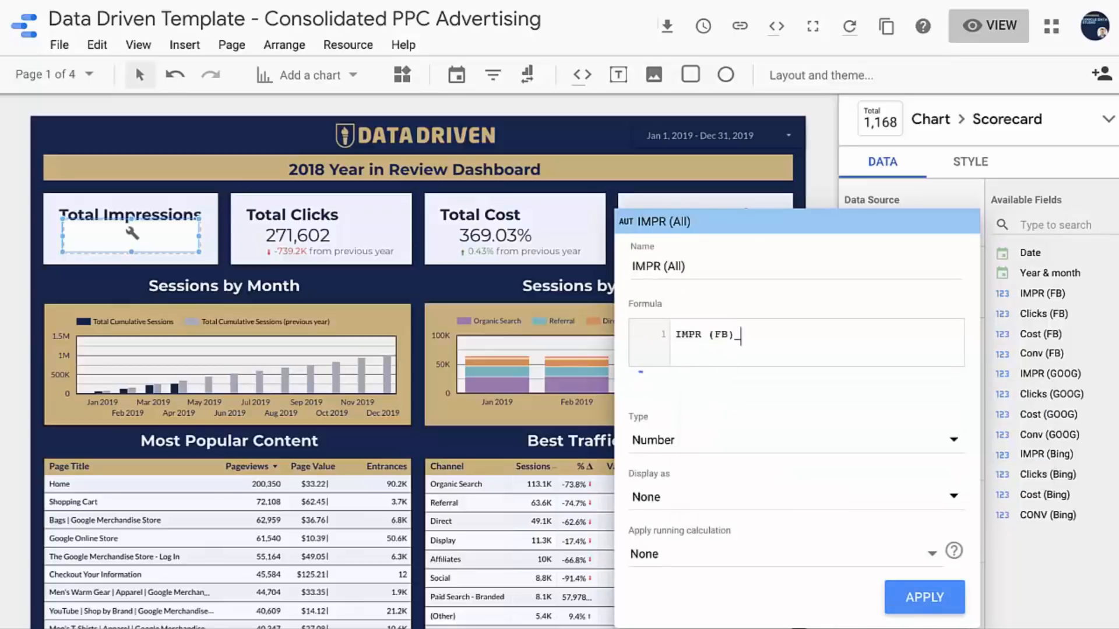
text(+im)
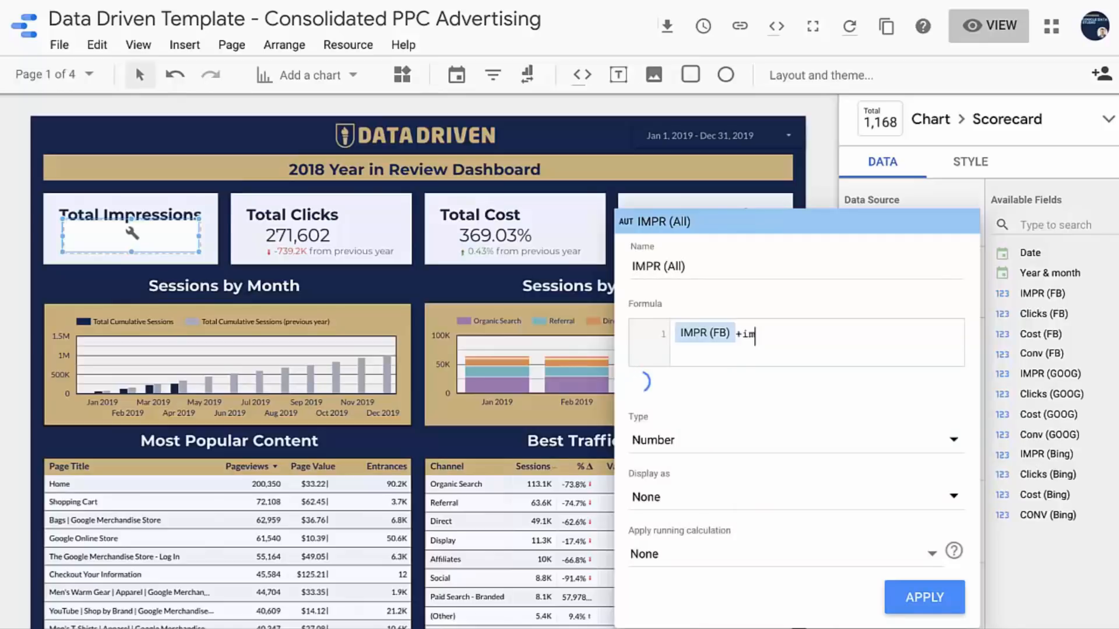
text(p)
click(775, 437)
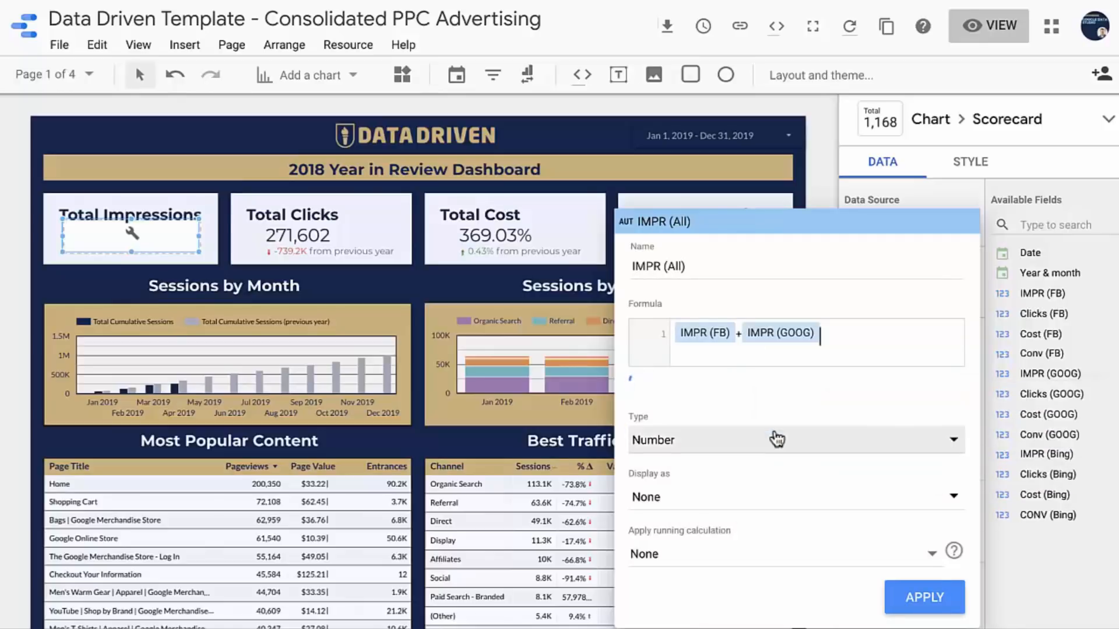
text(+imp)
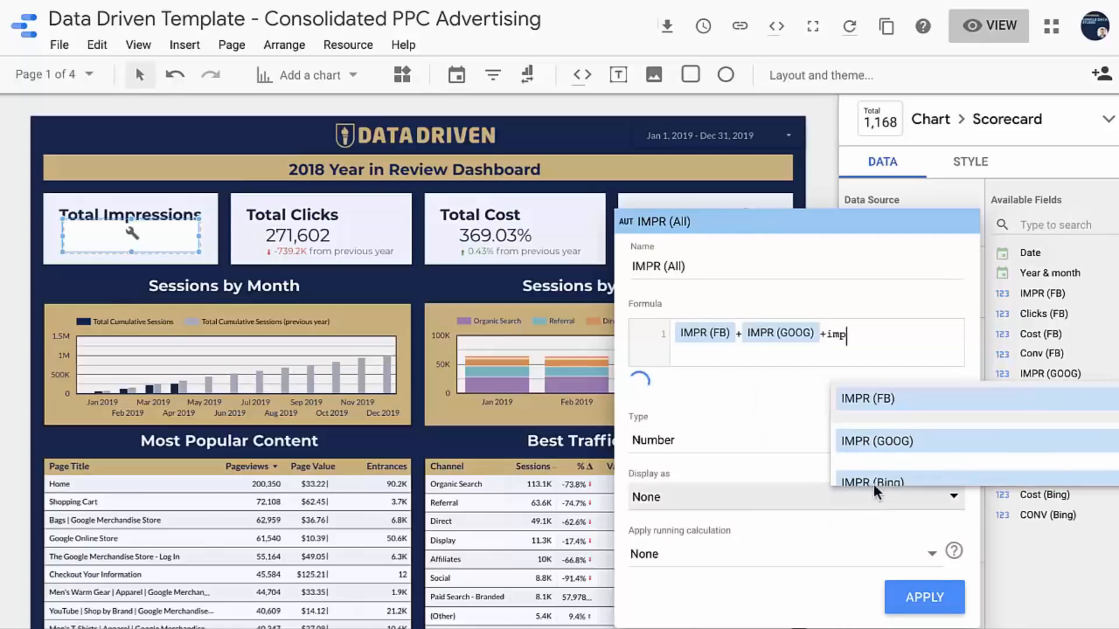
click(874, 482)
click(906, 594)
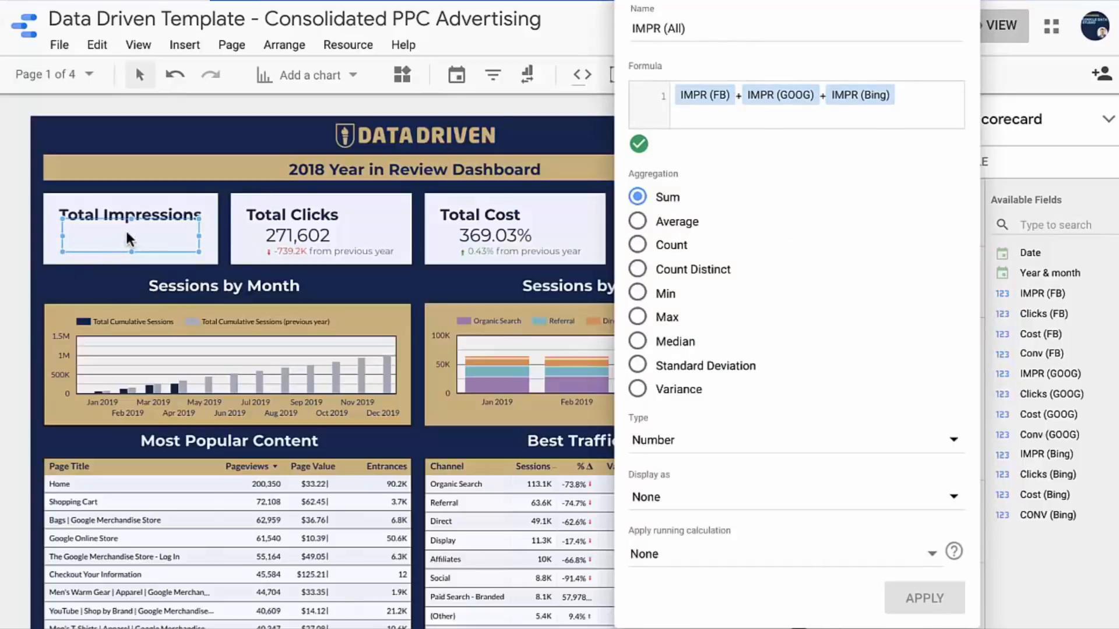
click(194, 136)
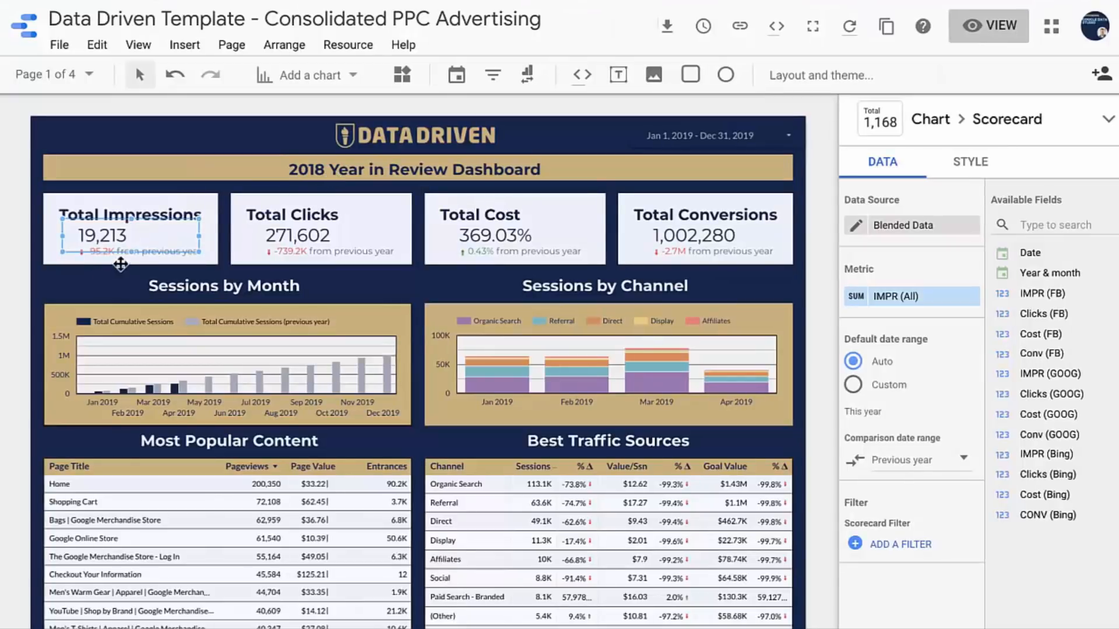
- Change the title banner text of the report to Consolidated PPC Dashboard
scroll(107, 256, down, 1)
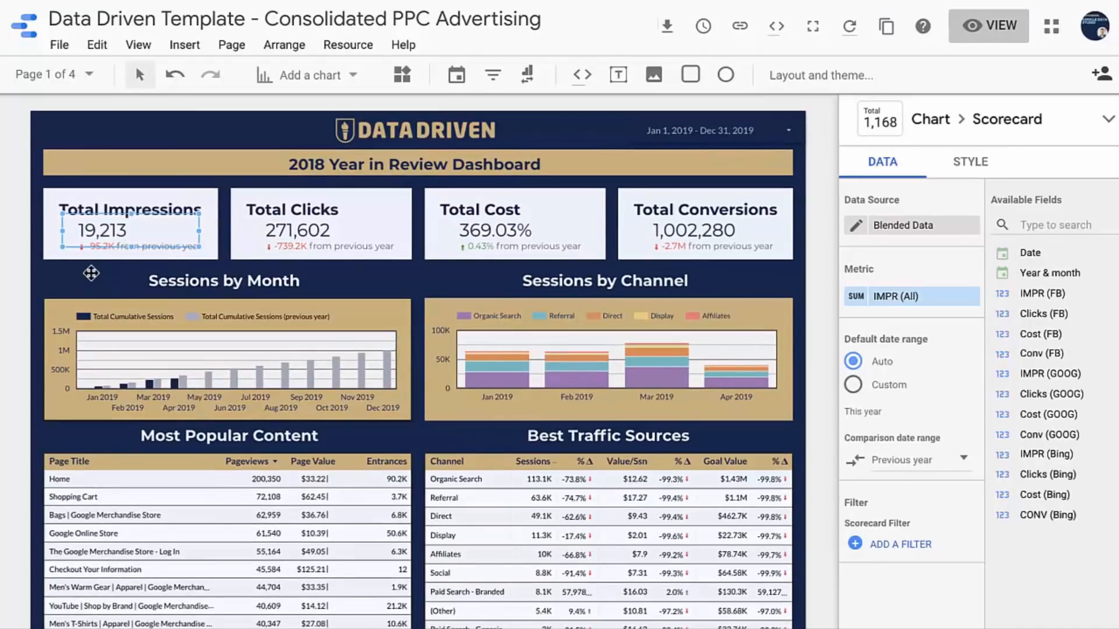
click(107, 265)
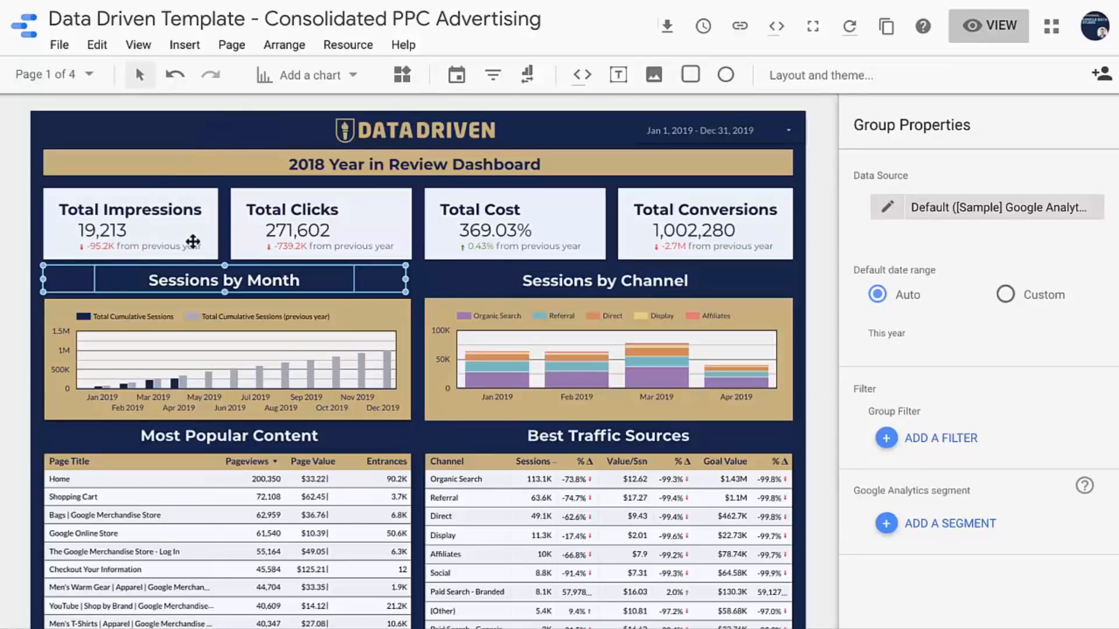
click(304, 169)
double_click(305, 166)
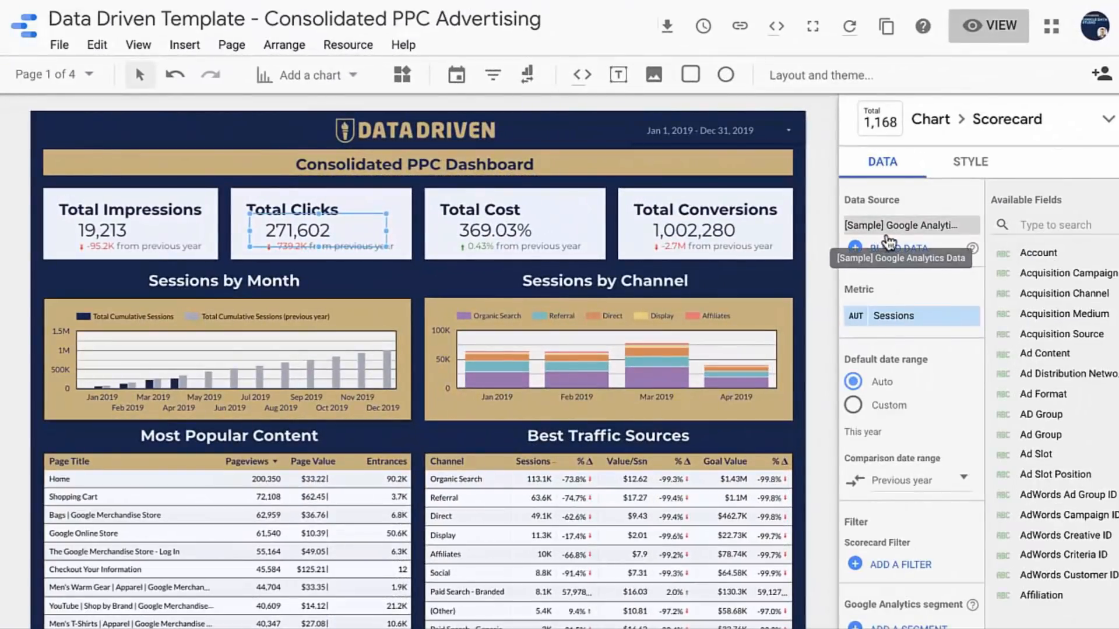
- Switch the data source of the Total Clicks scorecard to Blended Data
click(902, 229)
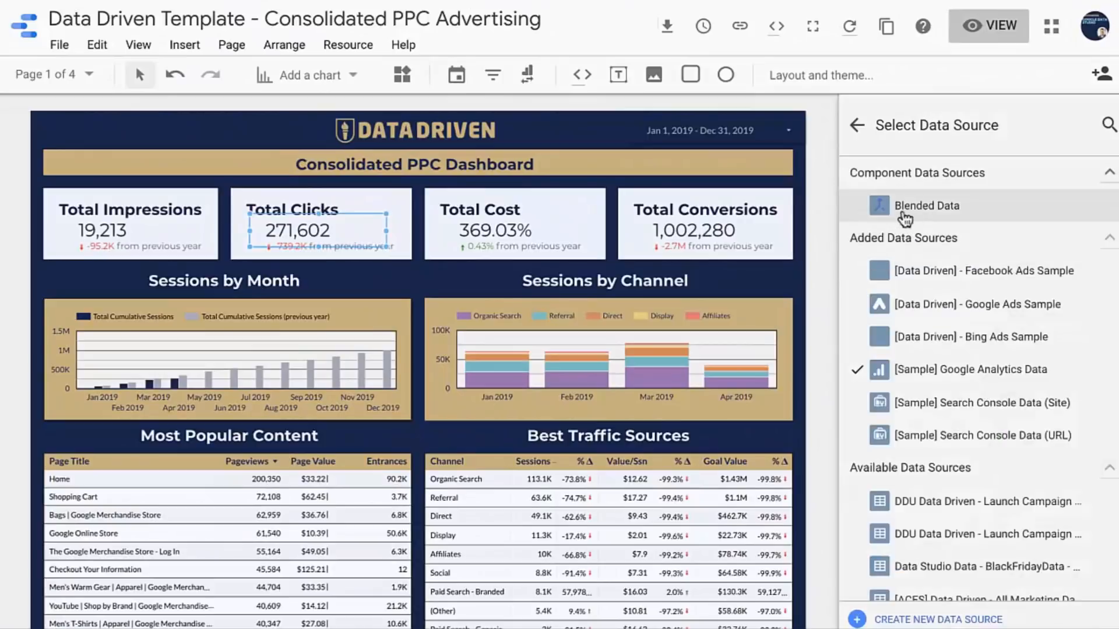
click(906, 207)
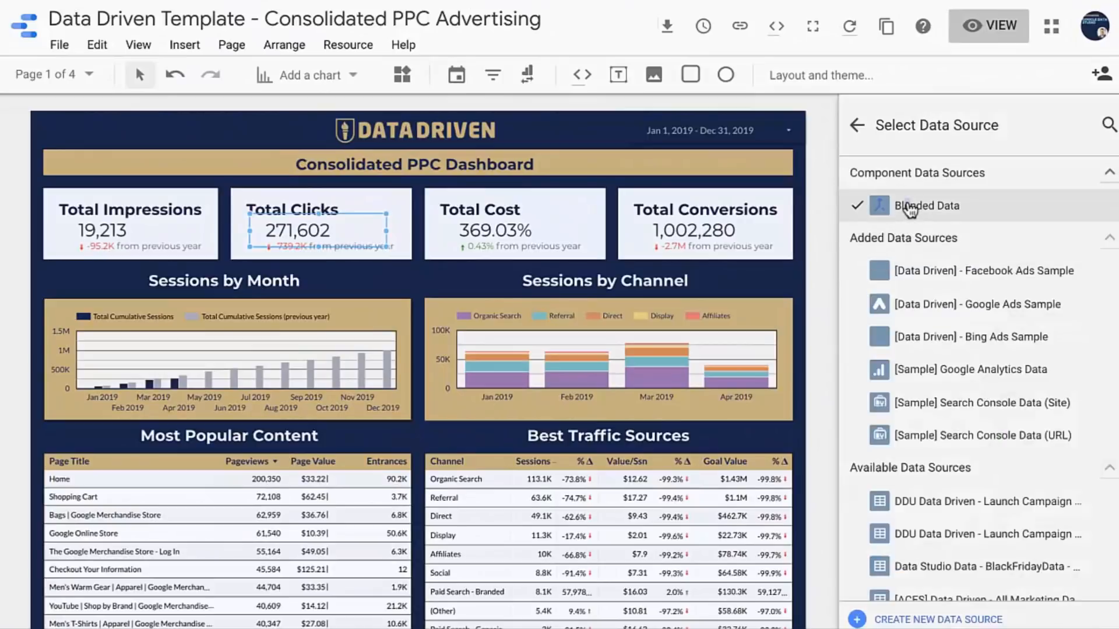
click(856, 126)
- Create a calculated metric named Click (all) for the Total Clicks scorecard with the formula Clicks (FB) + Clicks (GOOG) + Clicks (Bing)
click(891, 295)
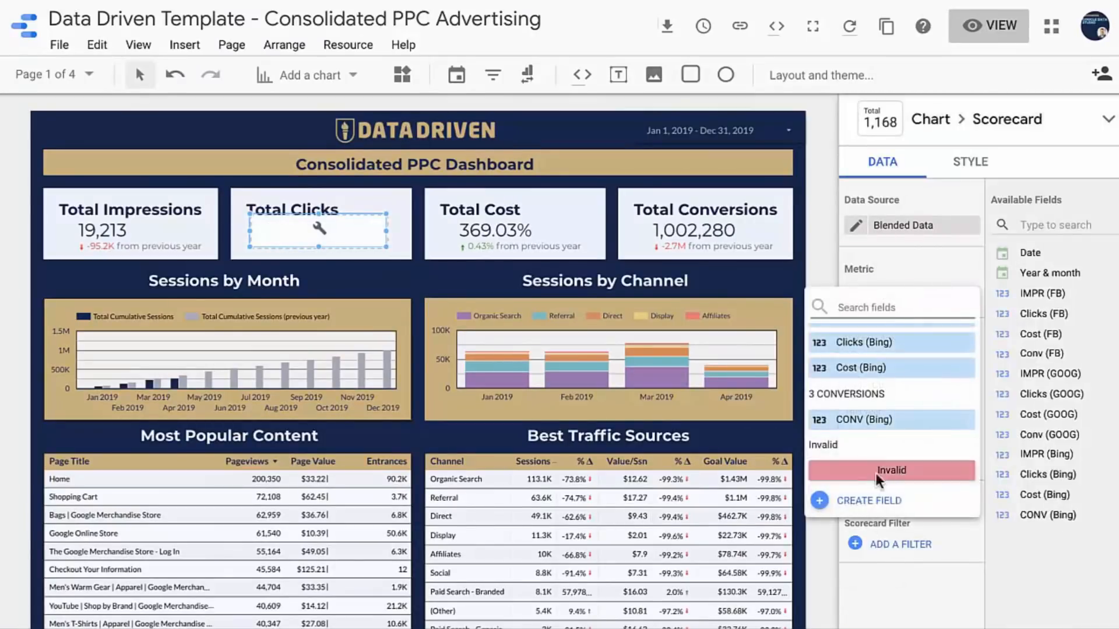
click(875, 502)
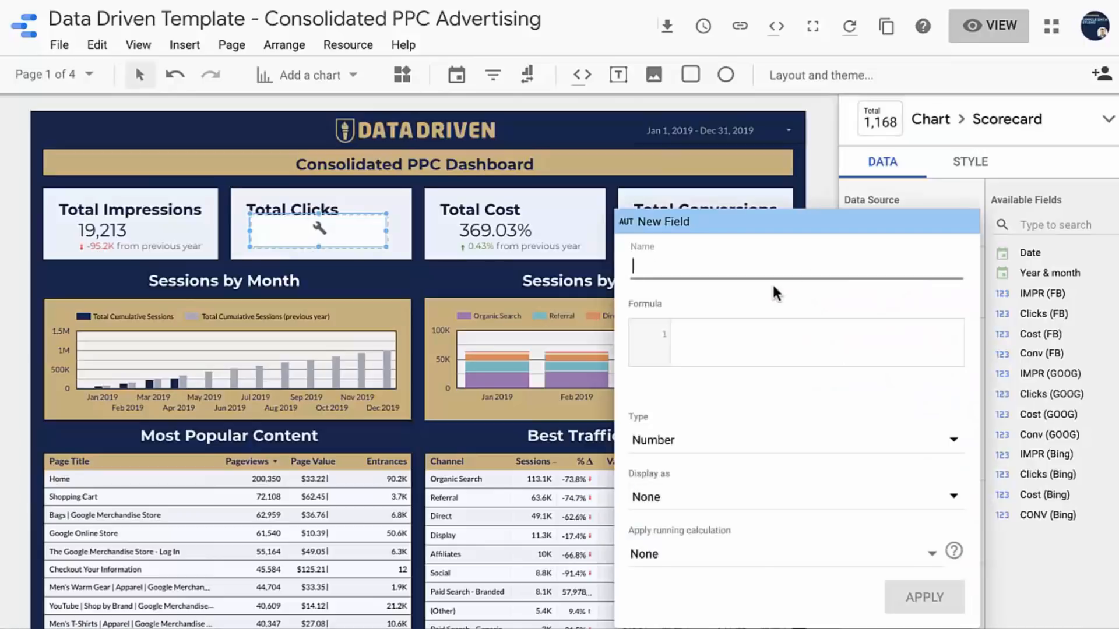
text(Click (all)
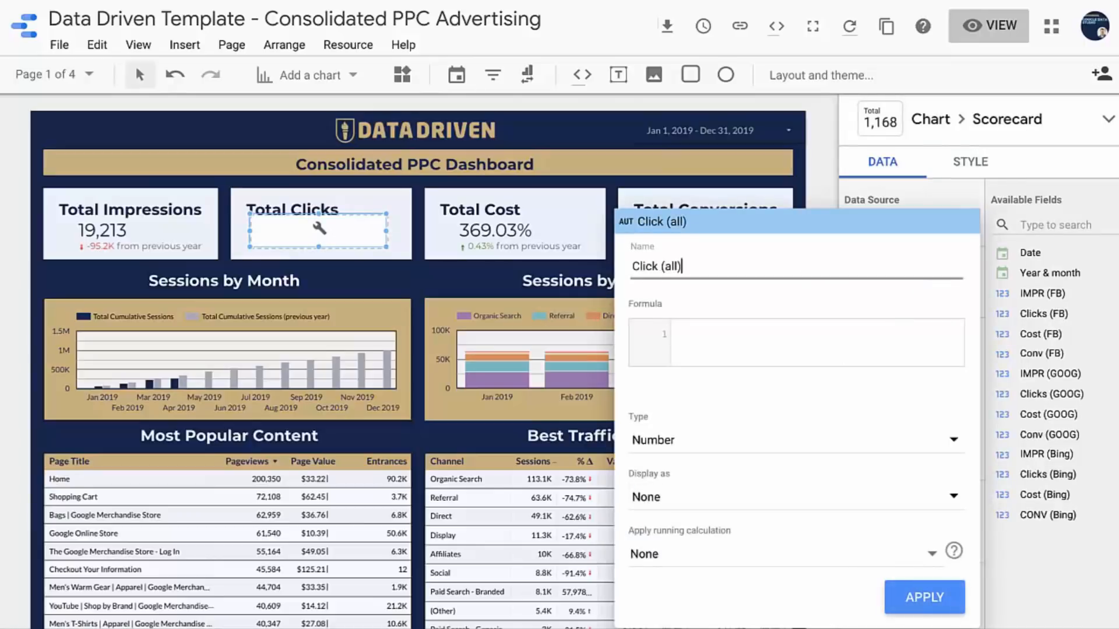
click(771, 330)
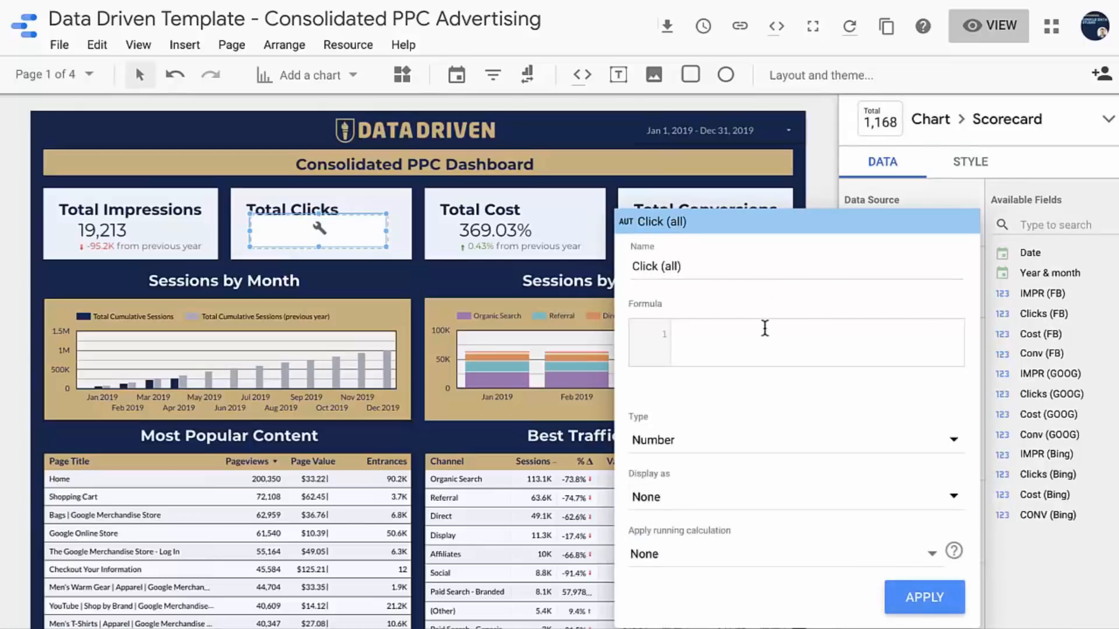
text(click)
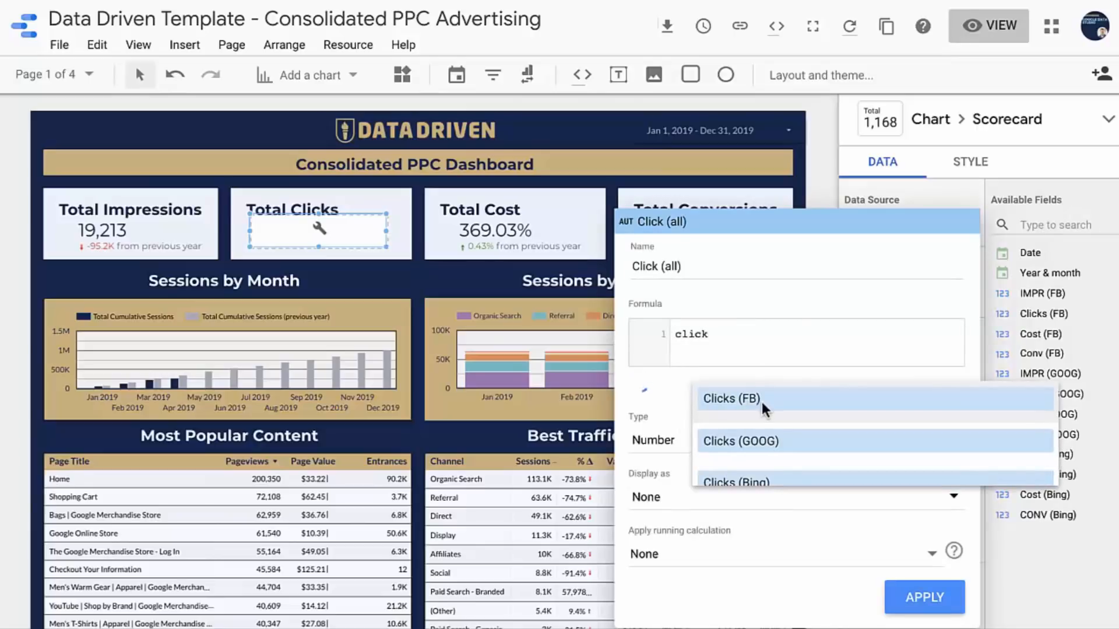
click(765, 411)
text(+)
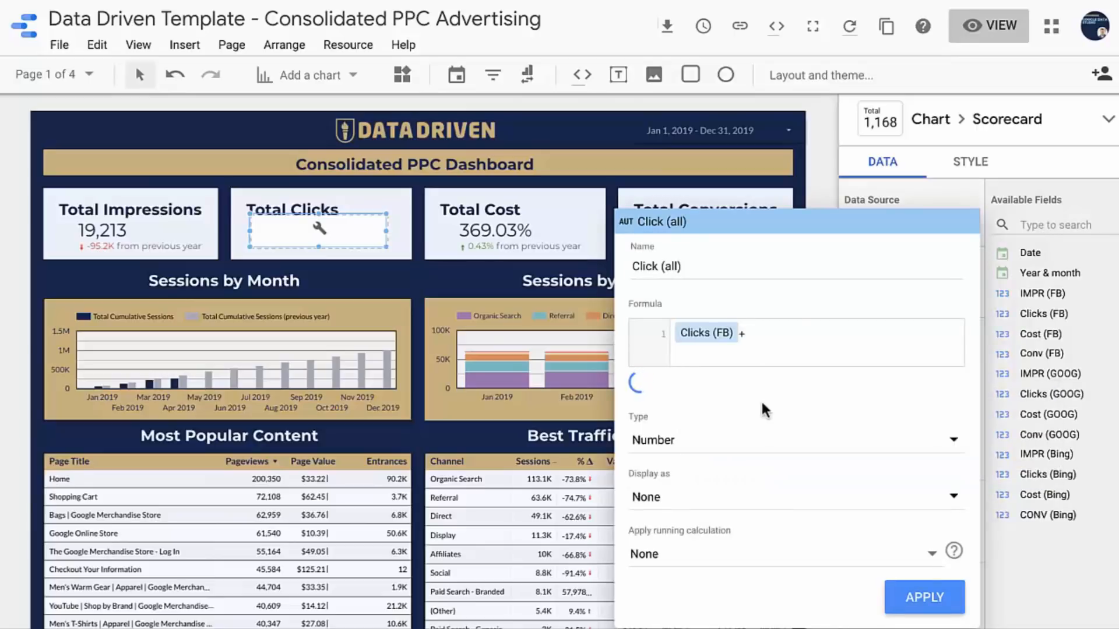
text(clicks)
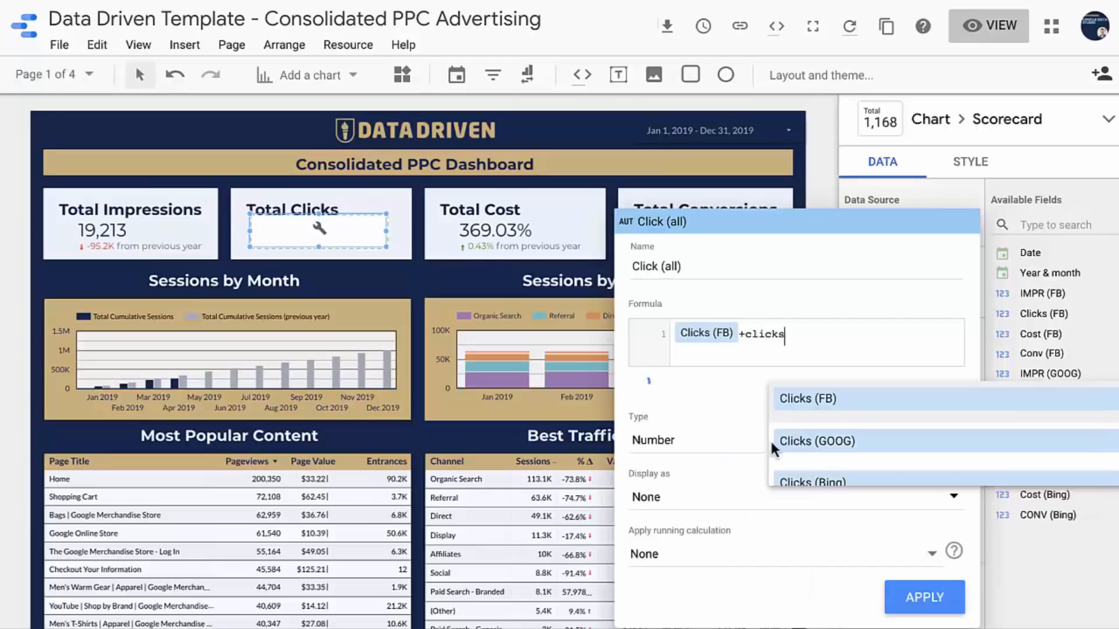
click(818, 441)
text(+clicks)
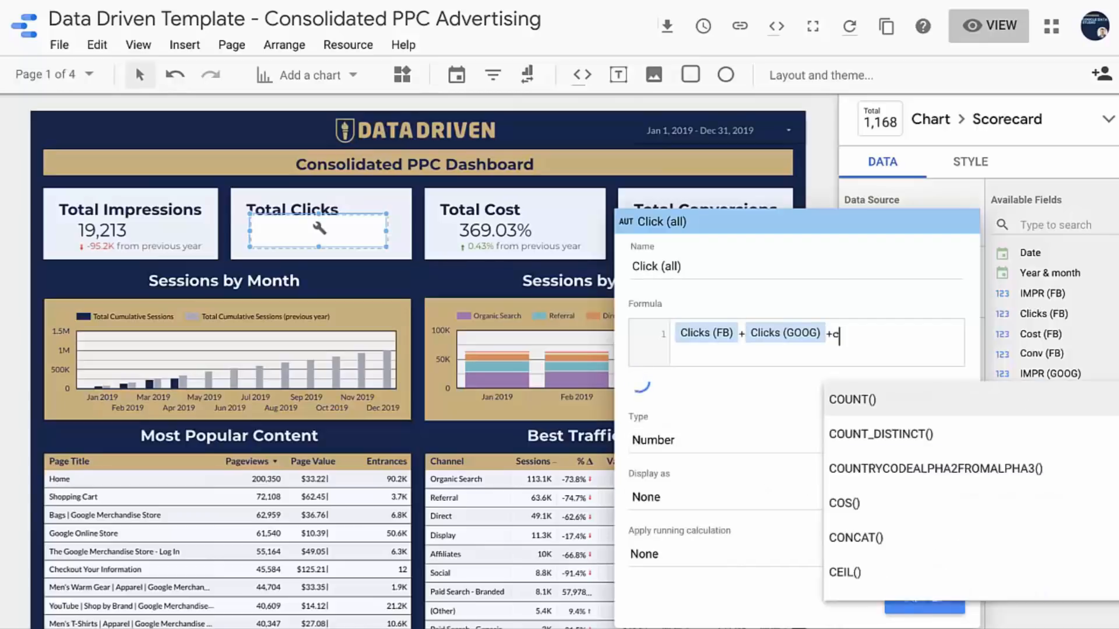
click(883, 482)
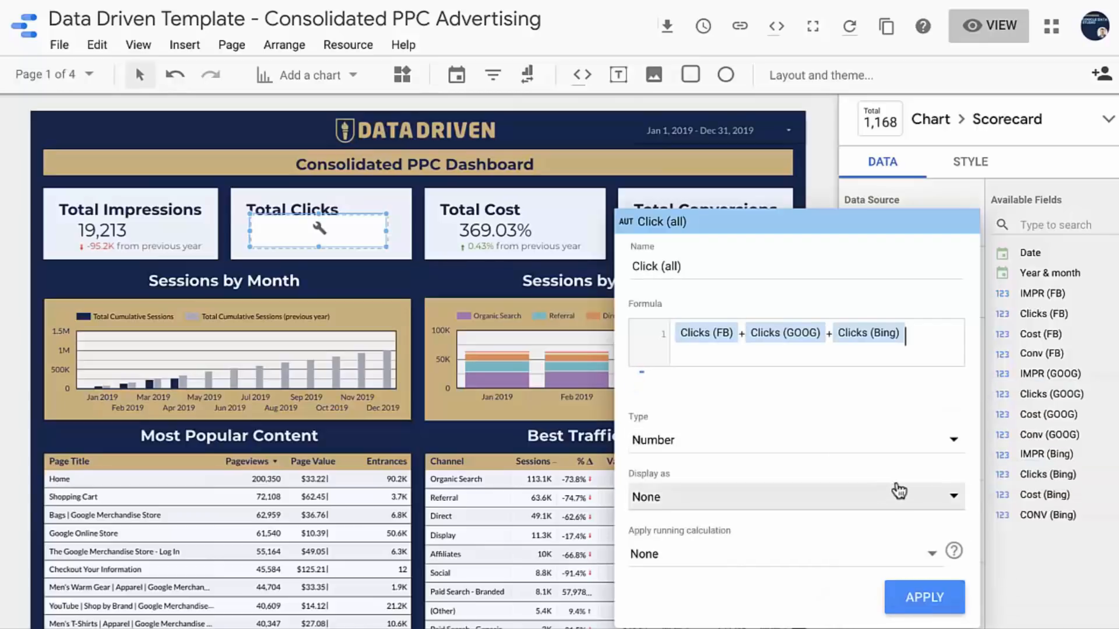
- Set the running calculation of the Click (all) metric to Running sum and apply the field
click(729, 554)
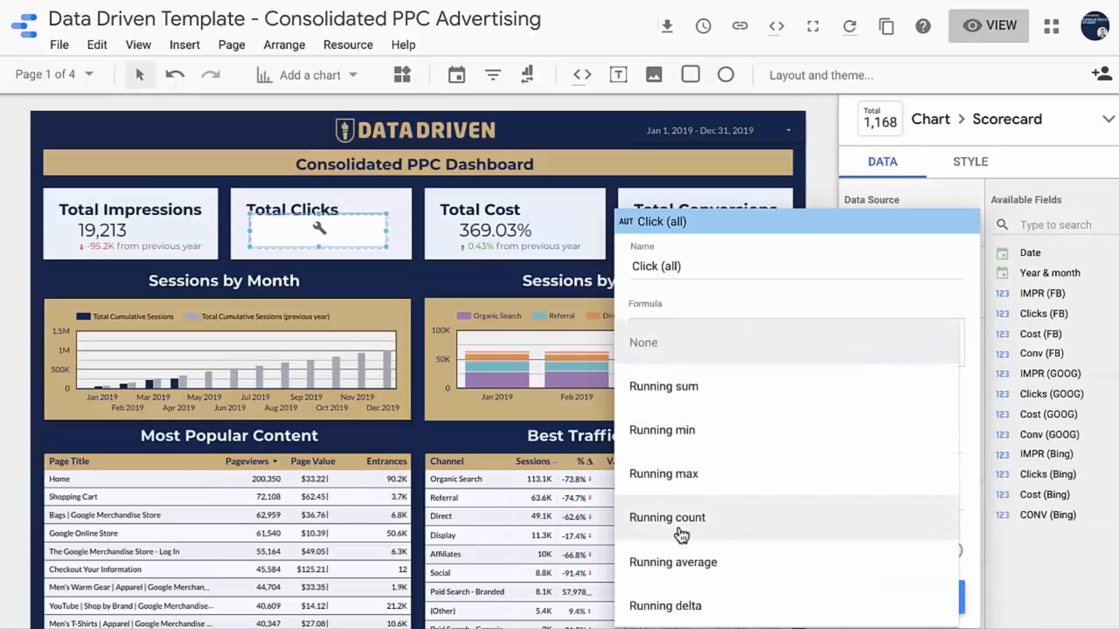
click(639, 384)
click(918, 595)
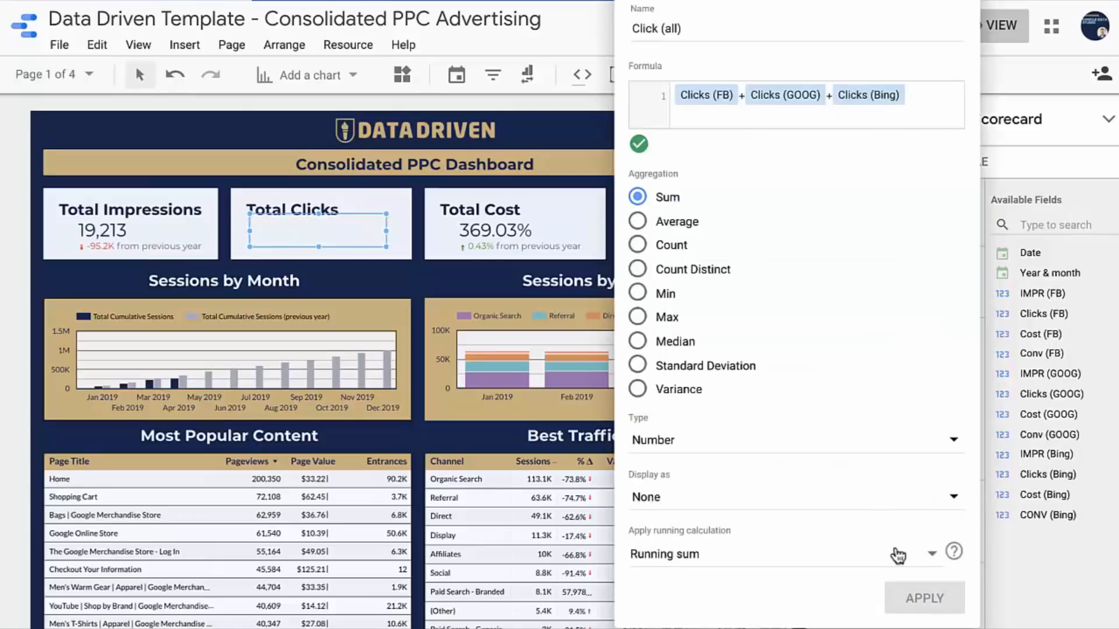
click(102, 234)
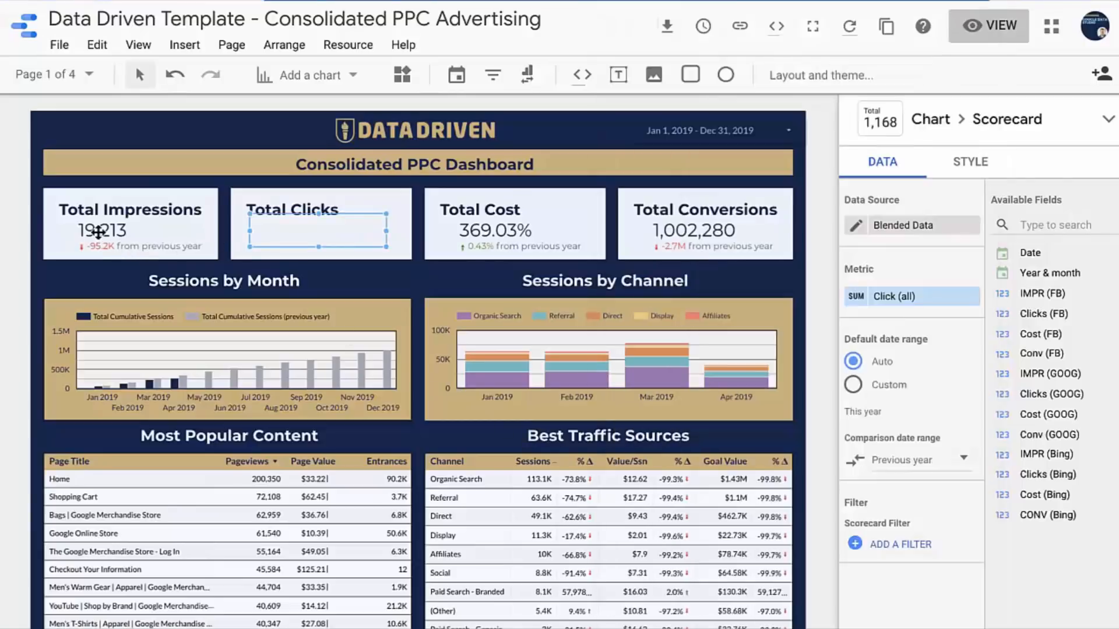
- Set the running calculation of the Total Impressions scorecard's IMPR (All) metric to Running sum, and select the Total Cost scorecard
click(96, 245)
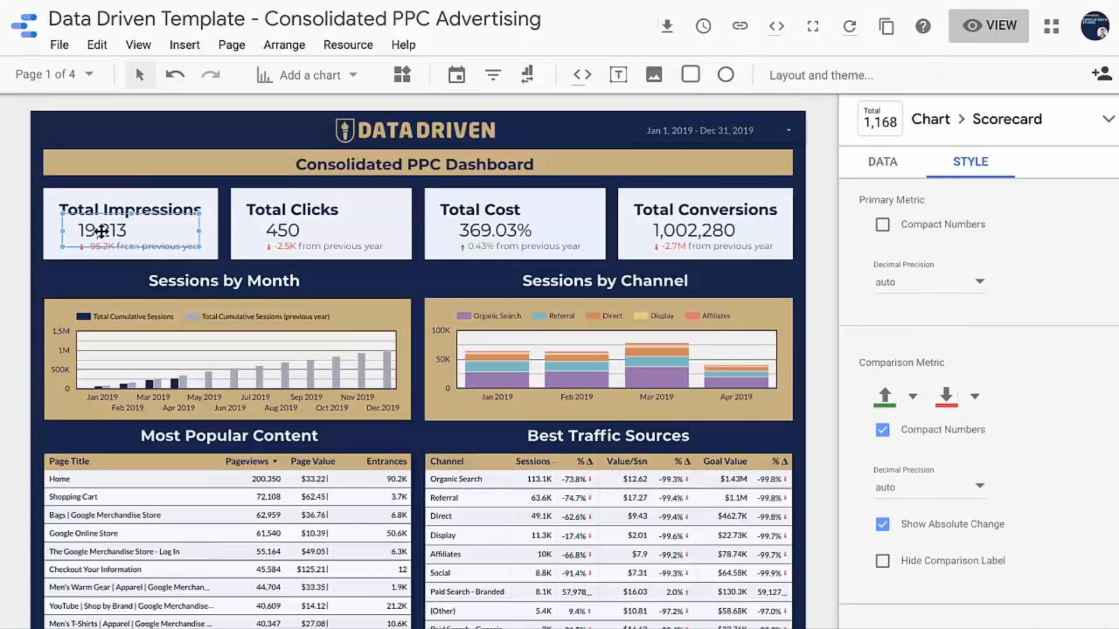
click(883, 164)
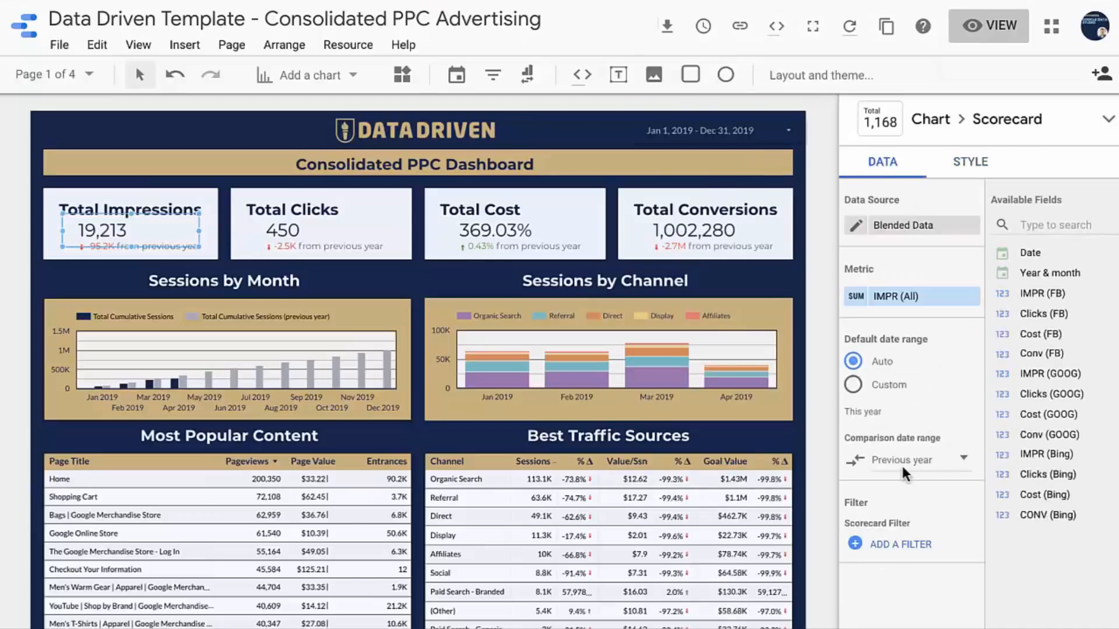
click(855, 296)
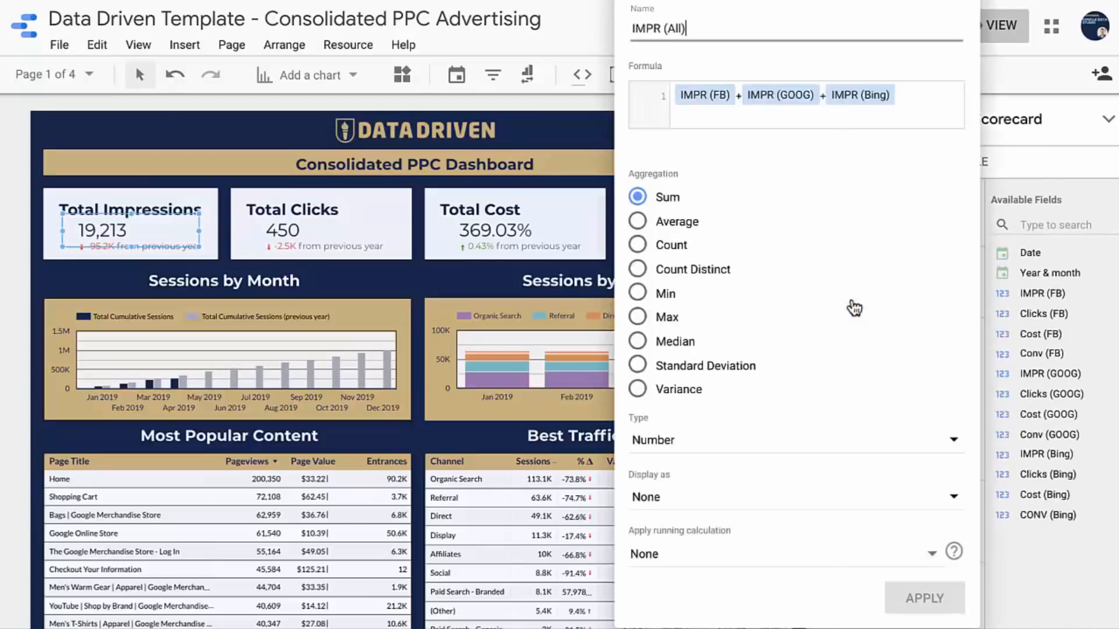
click(687, 552)
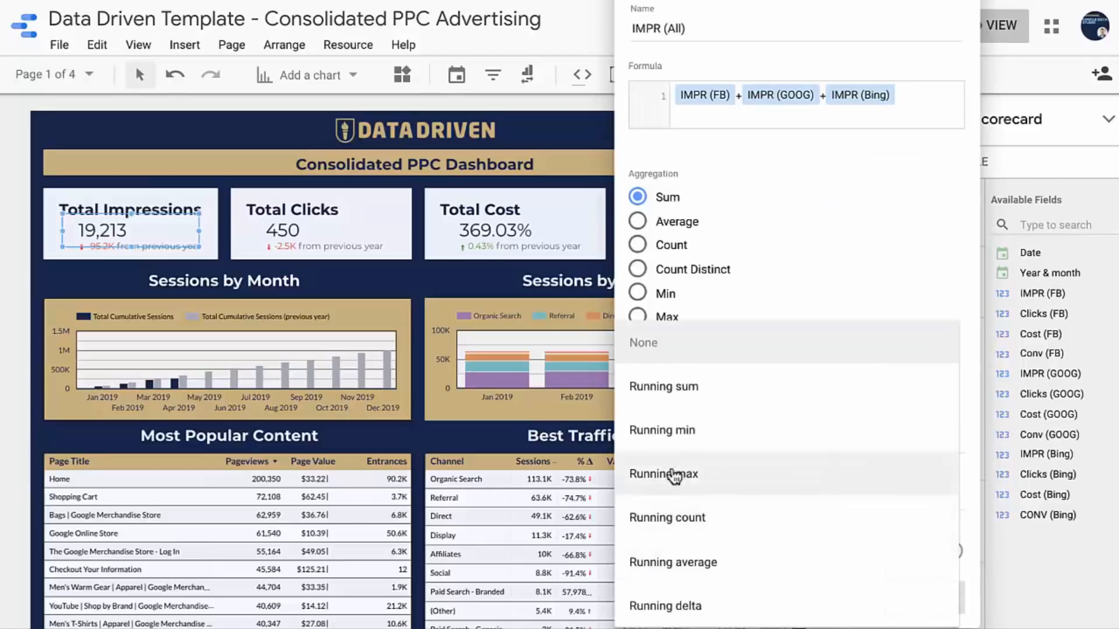
click(676, 389)
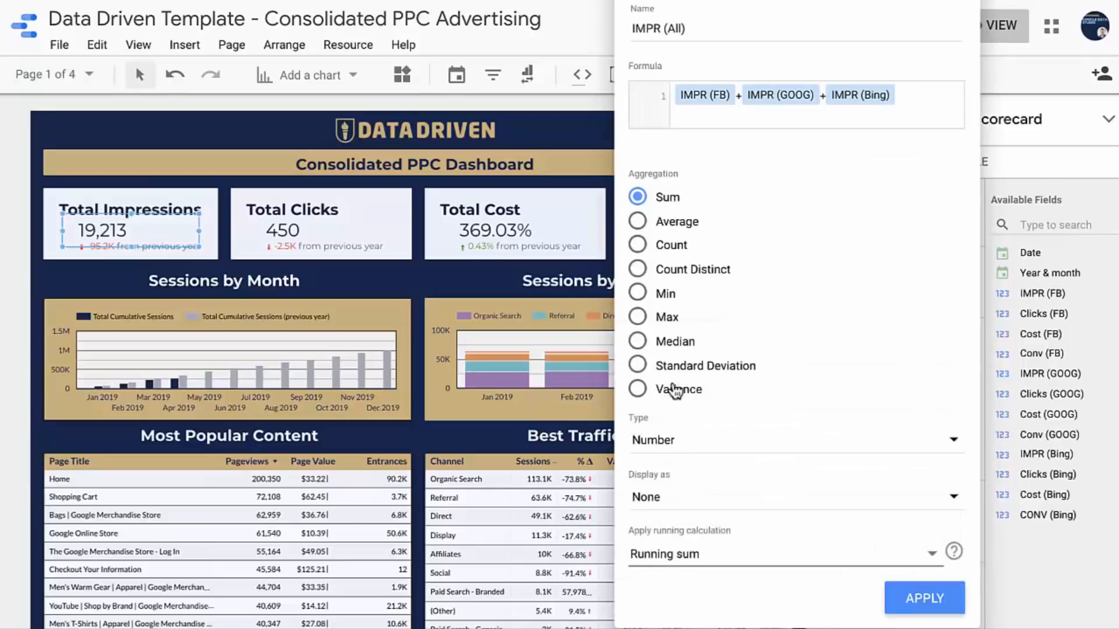
click(925, 599)
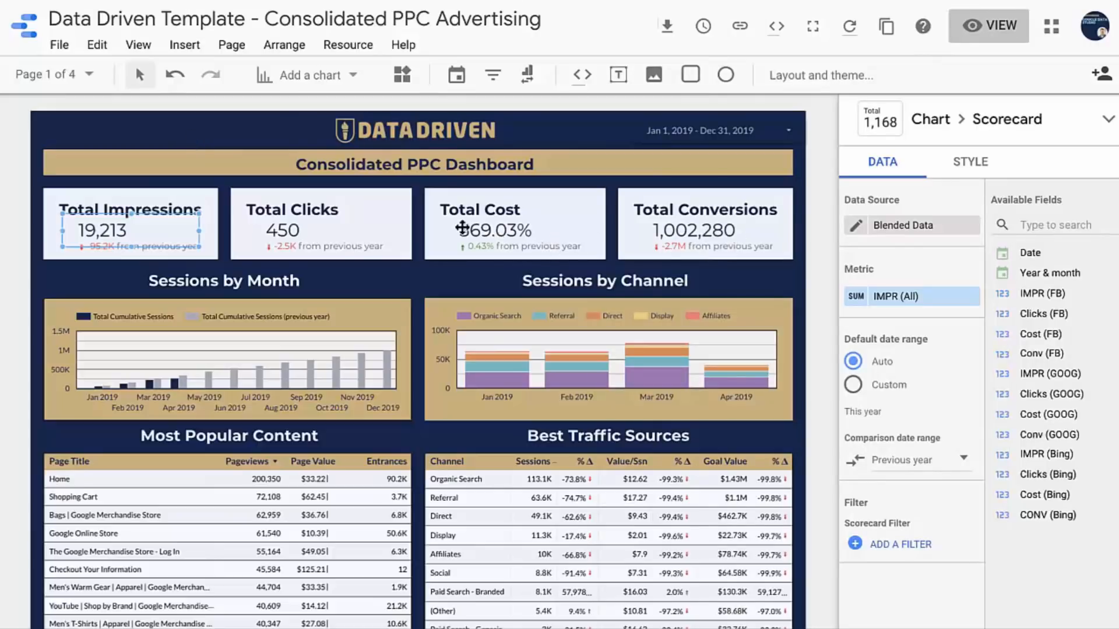
click(487, 230)
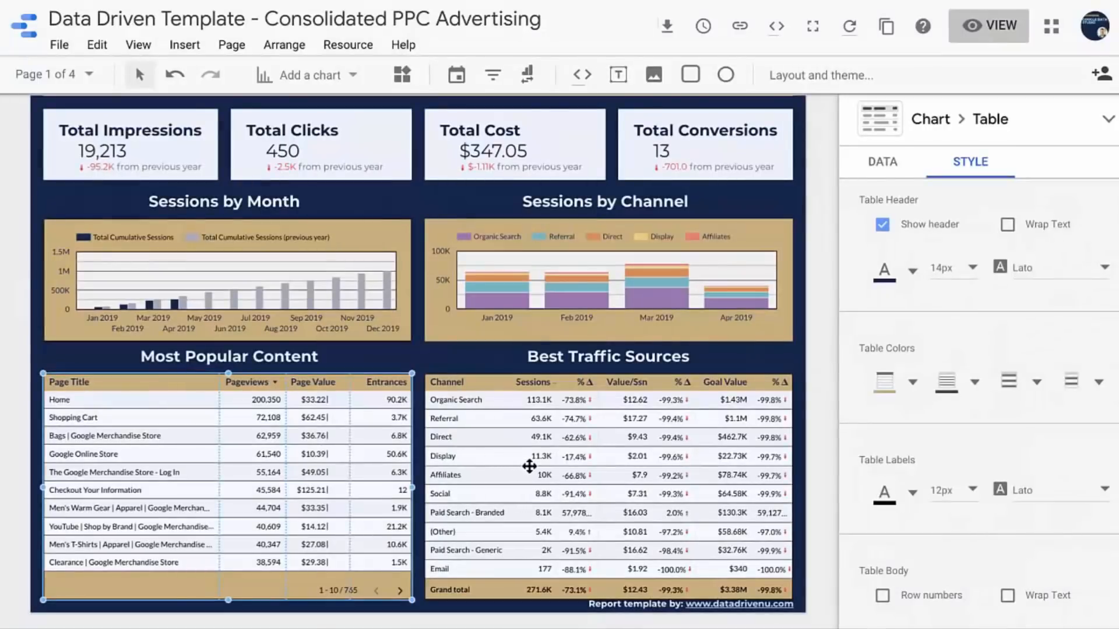
- Delete the Most Popular Content table together with its heading
click(278, 460)
key(Delete)
click(236, 360)
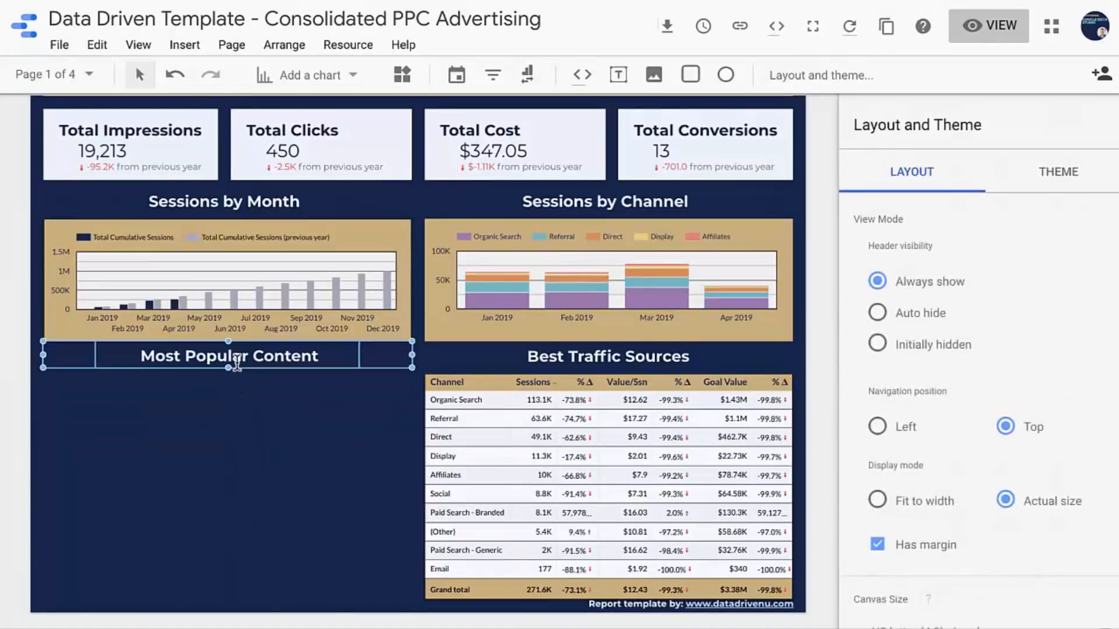
key(Delete)
- Delete the Best Traffic Sources table together with its heading
click(568, 385)
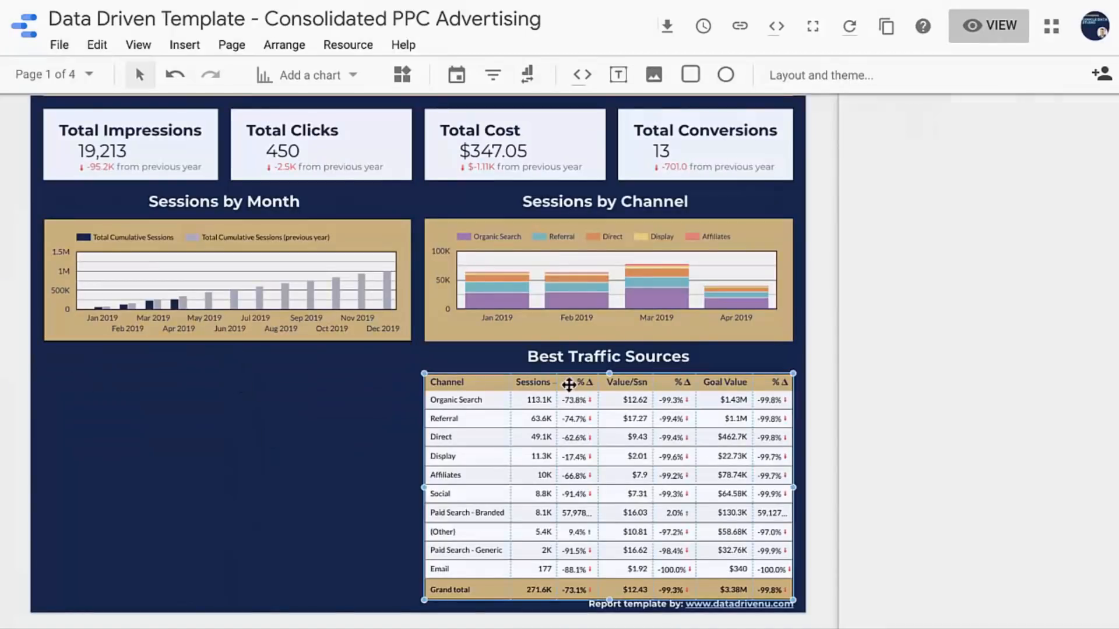
key(Delete)
click(569, 360)
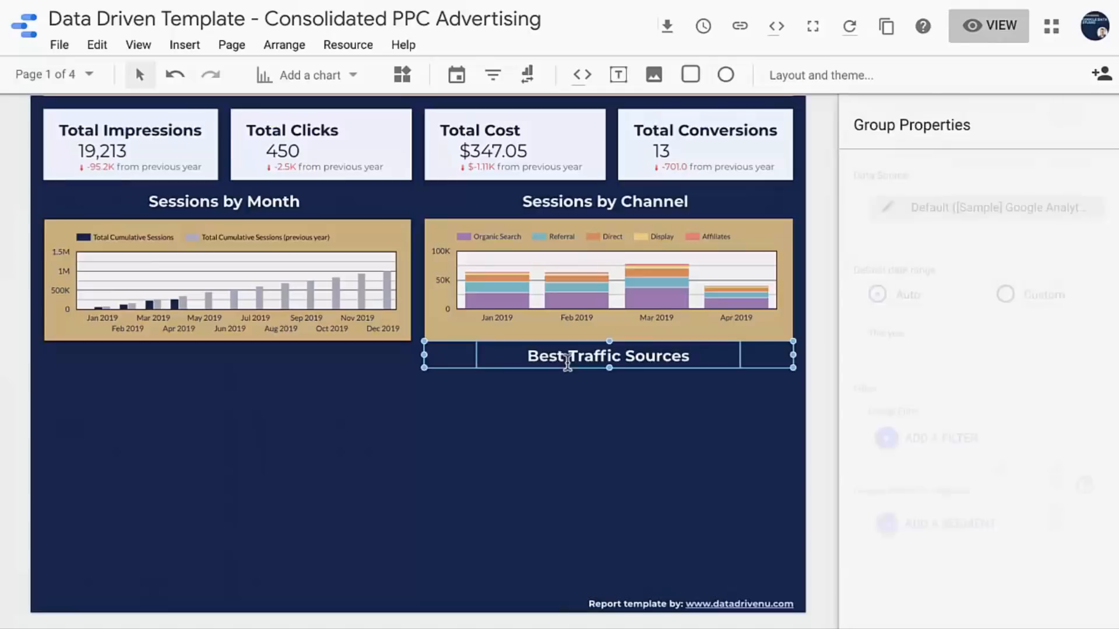
key(Delete)
- Move the Sessions by Month chart together with its heading down, leaving room for another row beneath the scorecards
click(233, 221)
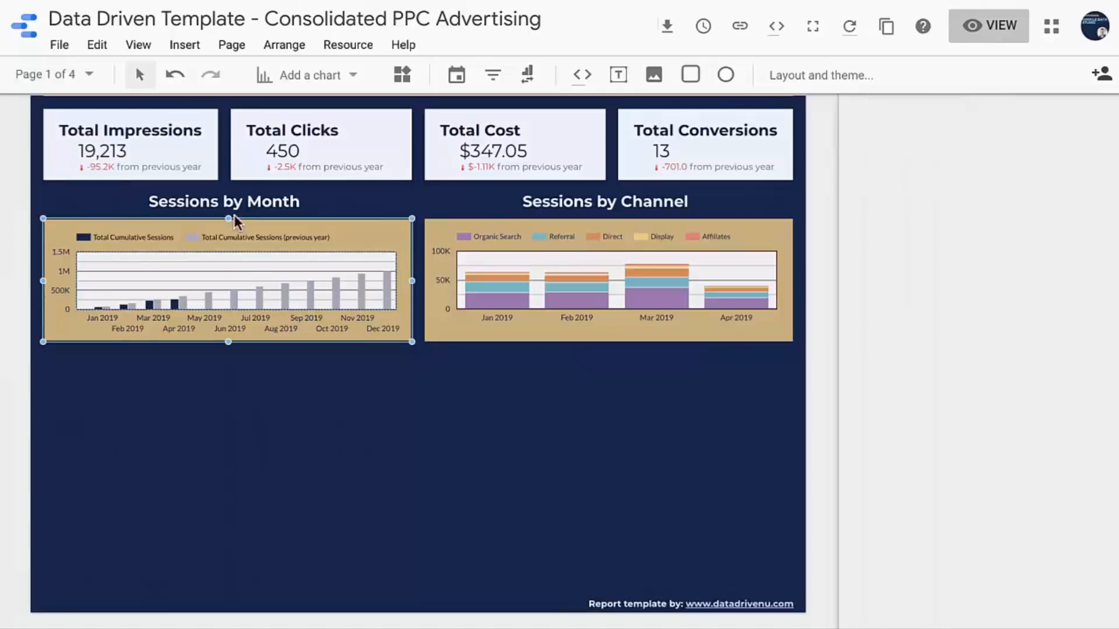
shift+click(235, 205)
key(Down)
key(Down)
key(Down)
key(Down)
key(Down)
key(Down)
key(Down)
key(Down)
key(Down)
key(Down)
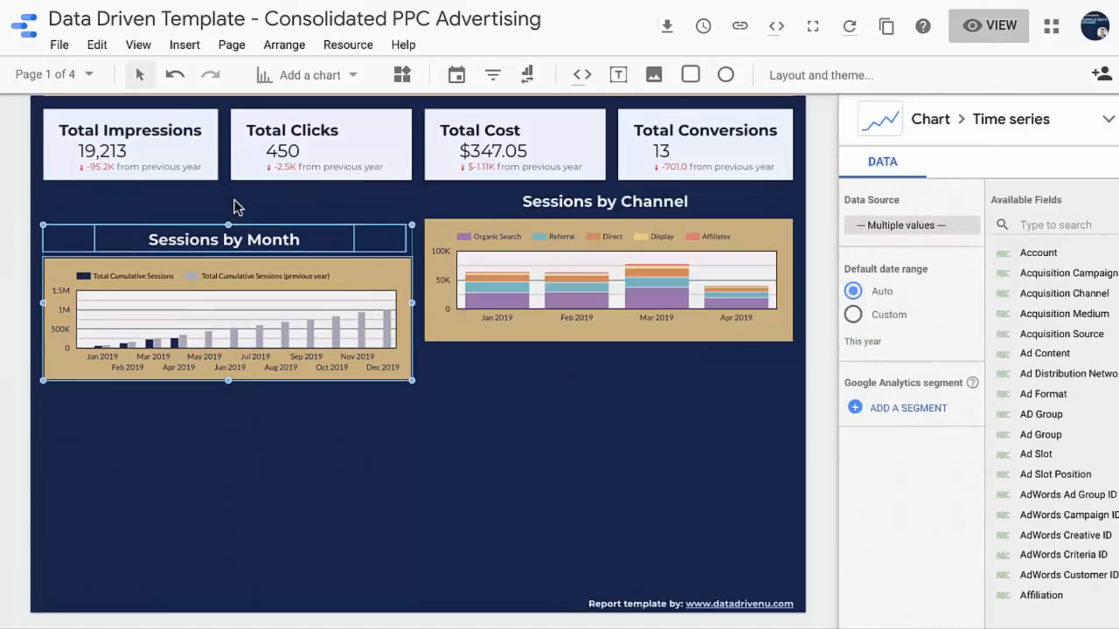
key(Down)
key(Down)
key(Down)
key(Down)
key(Down)
key(Down)
key(Down)
key(Down)
key(Down)
key(Down)
key(Down)
key(Down)
key(Down)
key(Down)
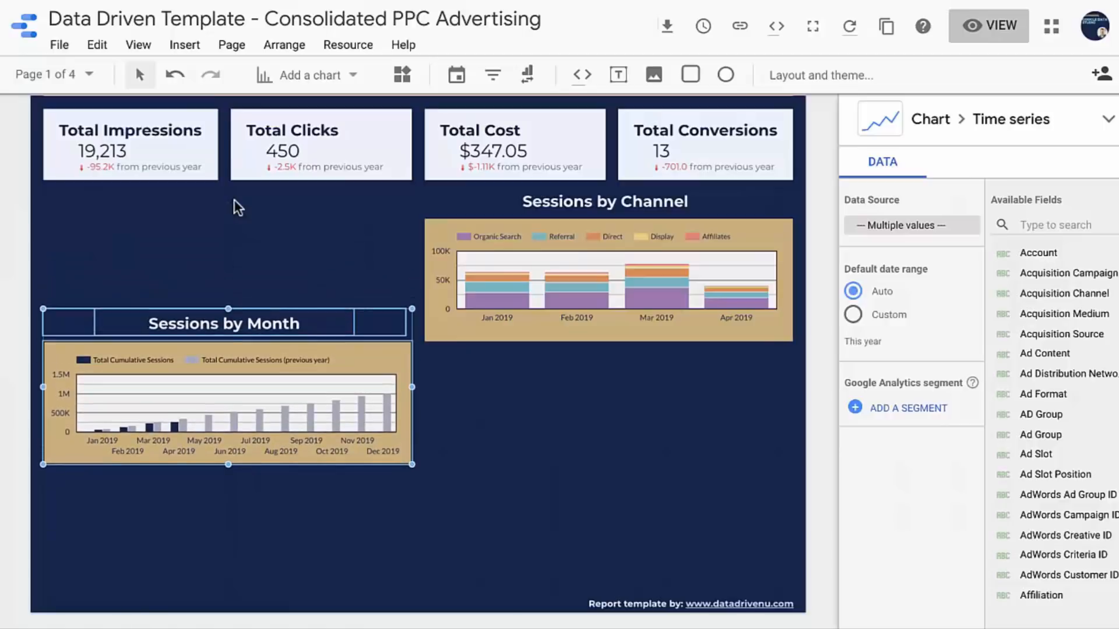
- Move the Sessions by Channel chart and its heading down until the heading is level with Sessions by Month
drag(408, 192, 799, 377)
key(Down)
key(Down)
key(Down)
key(Down)
key(Down)
key(Down)
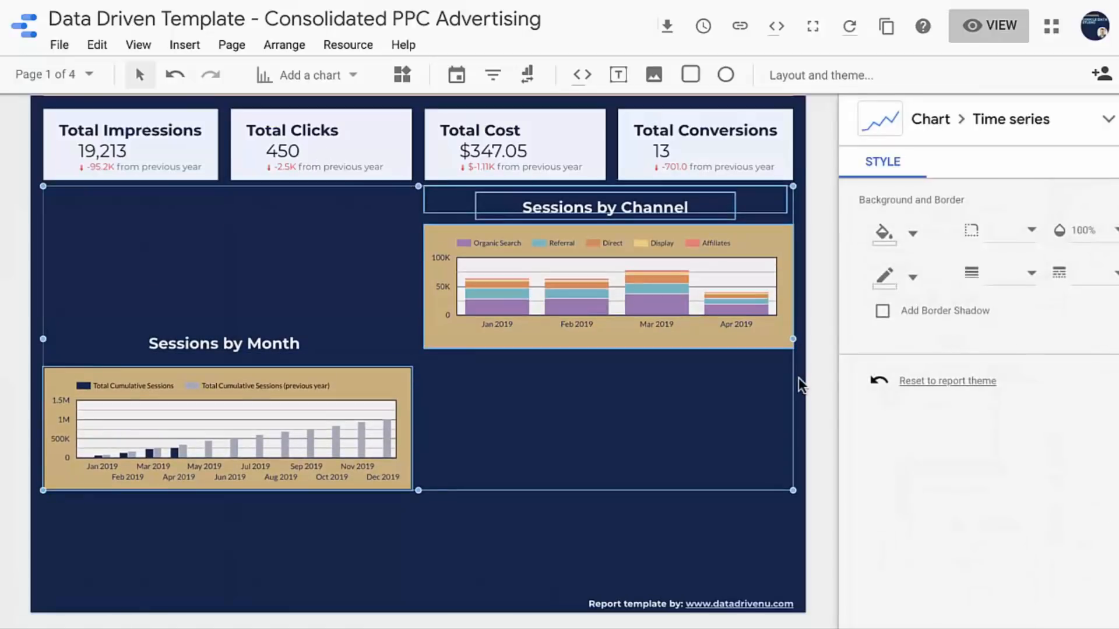
key(Down)
key(Down)
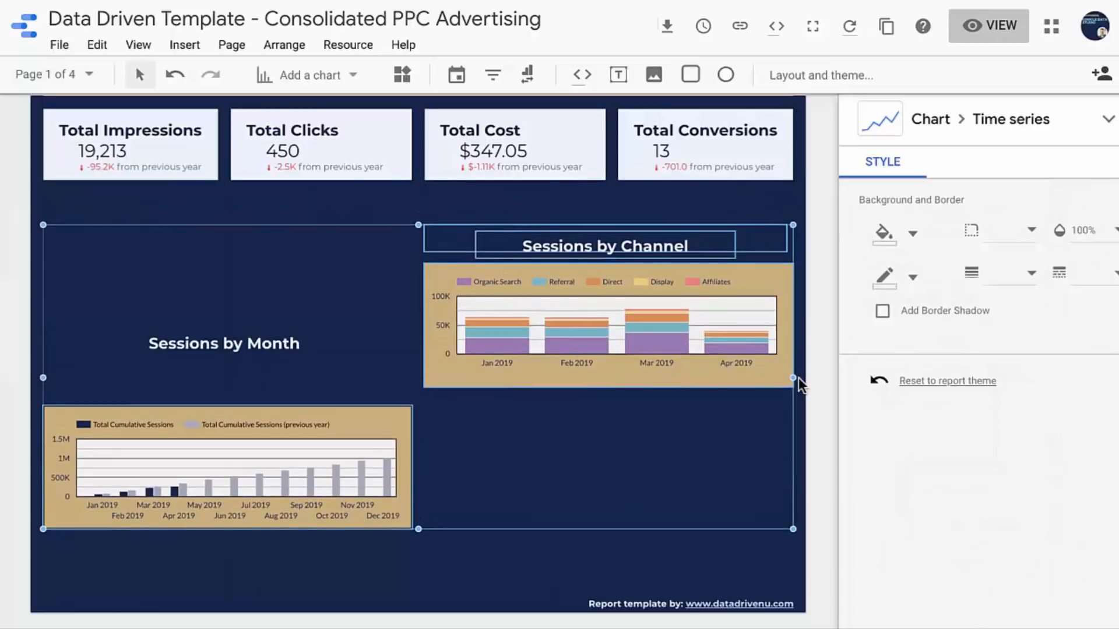
key(Down)
key(Down)
key(Down)
key(Down)
key(Down)
key(Down)
key(Down)
key(Down)
key(Down)
key(Down)
key(Down)
key(Down)
key(Down)
key(Down)
key(Down)
key(Down)
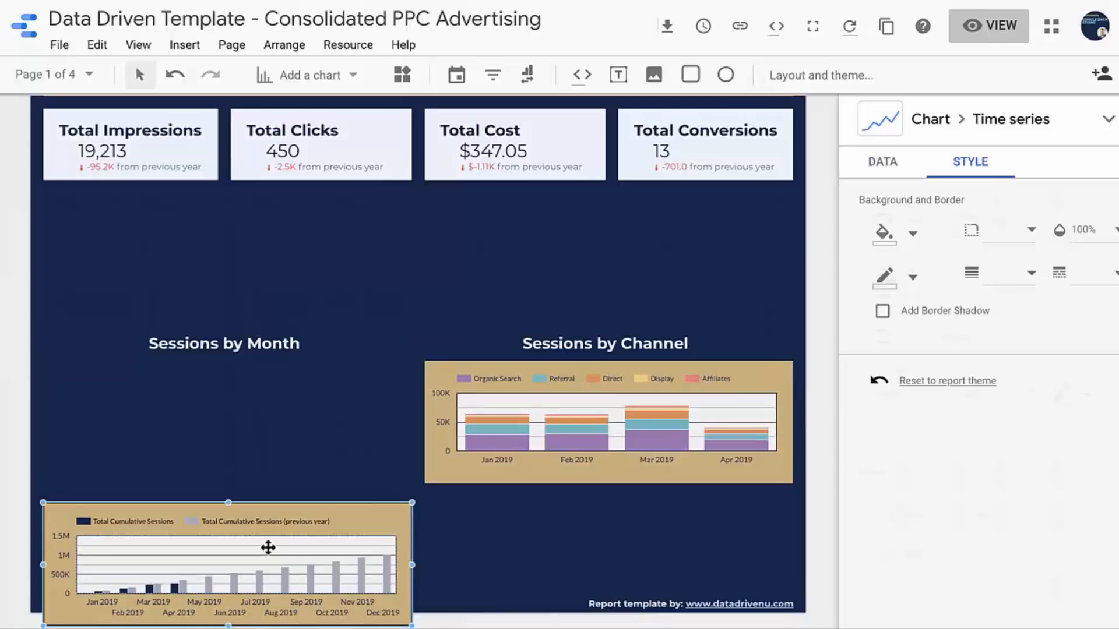
- Raise the Sessions by Month chart and stretch its upper edge to just below its heading
key(Up)
key(Up)
key(Up)
key(Up)
key(Up)
key(Up)
key(Up)
drag(230, 458, 228, 367)
- Nudge the Sessions by Channel chart and its heading slightly down to match the neighbouring chart
click(492, 389)
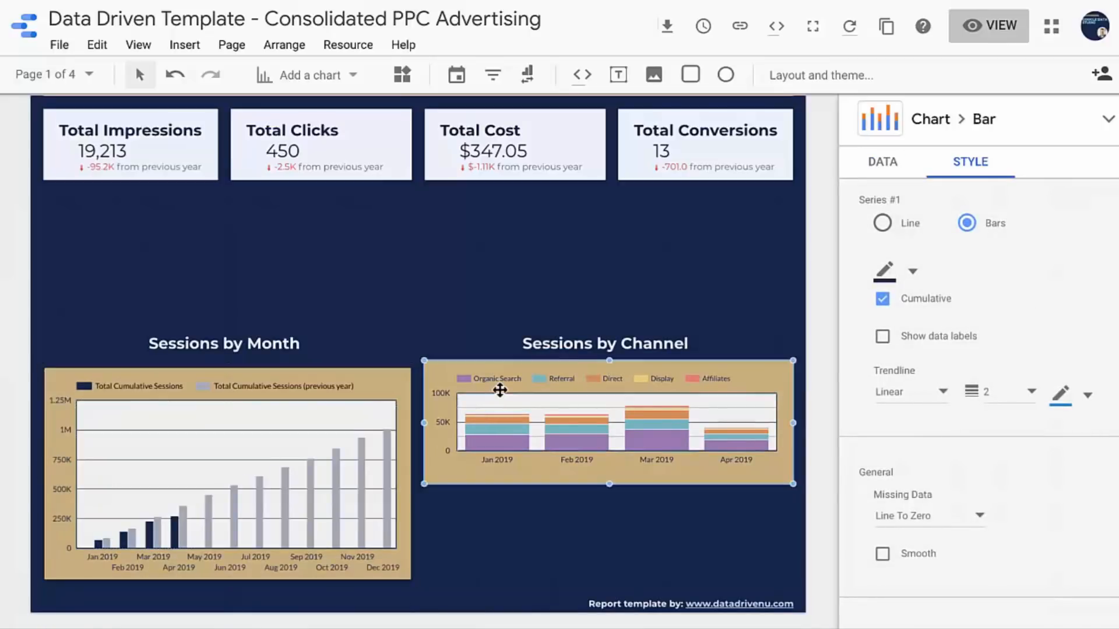
shift+click(577, 342)
key(Down)
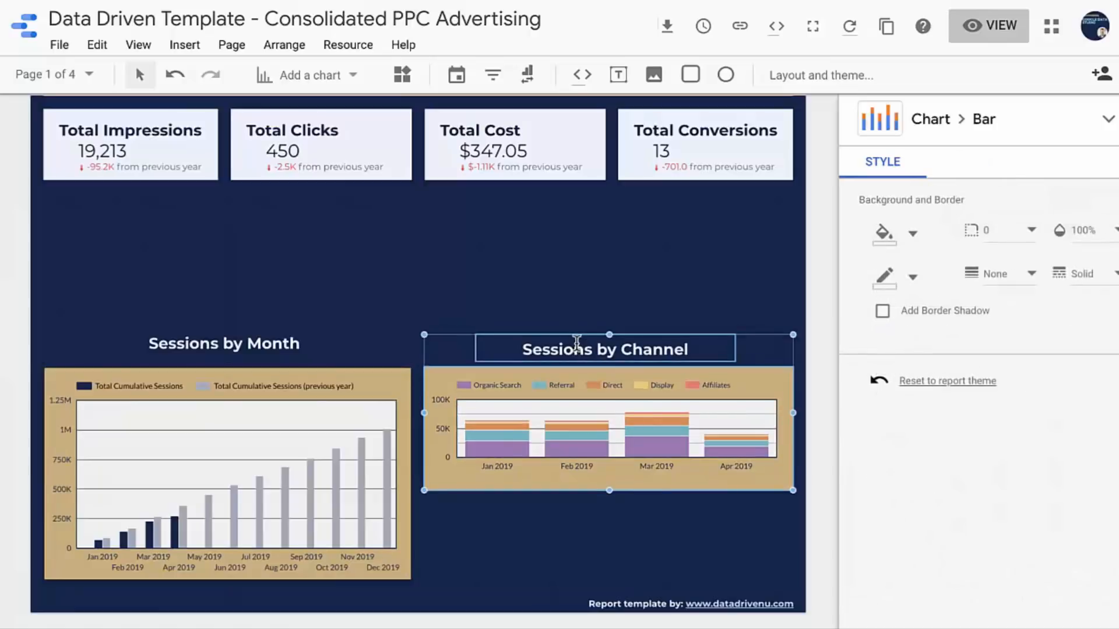
- Align the Sessions by Month and Sessions by Channel headings vertically to Top
drag(147, 347, 160, 346)
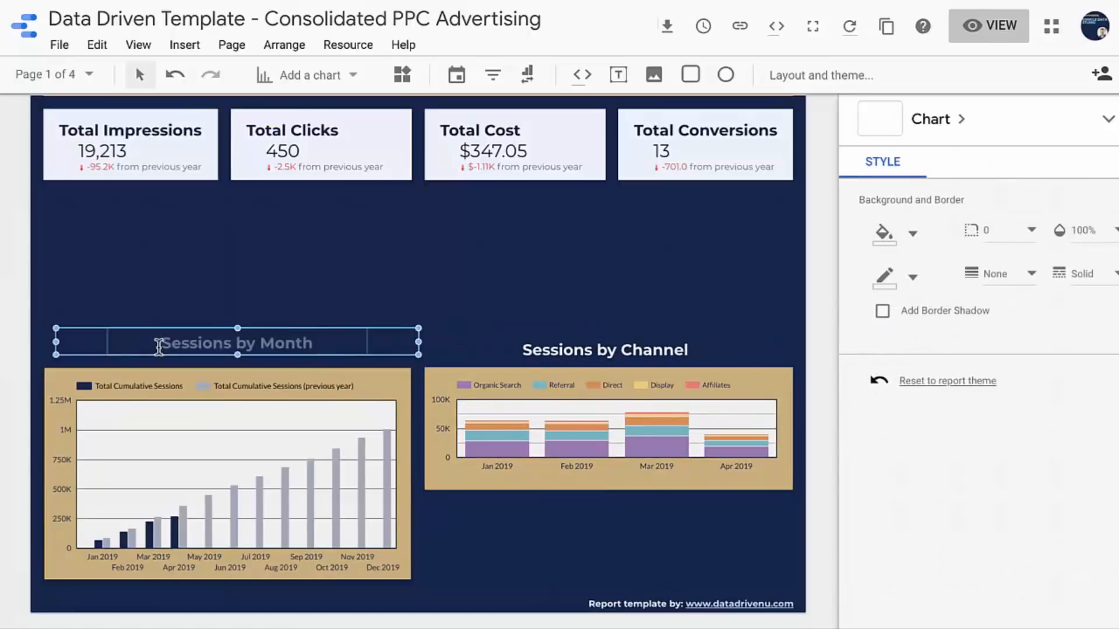
key(super+z)
shift+click(525, 348)
click(290, 48)
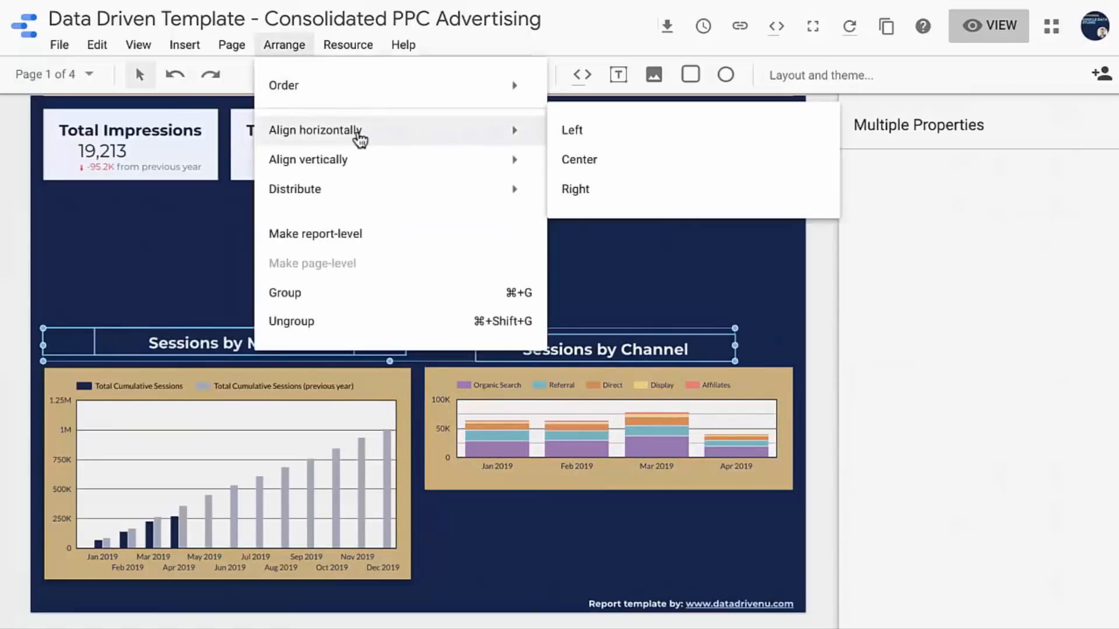
mouse_move(412, 173)
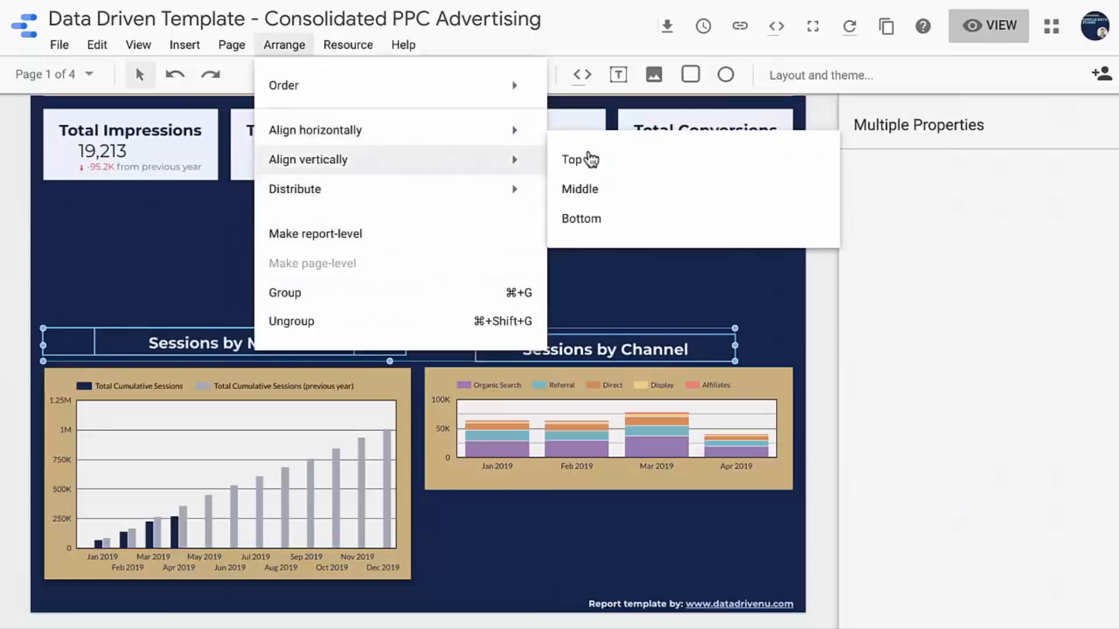
click(612, 157)
- Align the Sessions by Month and Sessions by Channel charts vertically to Top
click(546, 428)
shift+click(316, 420)
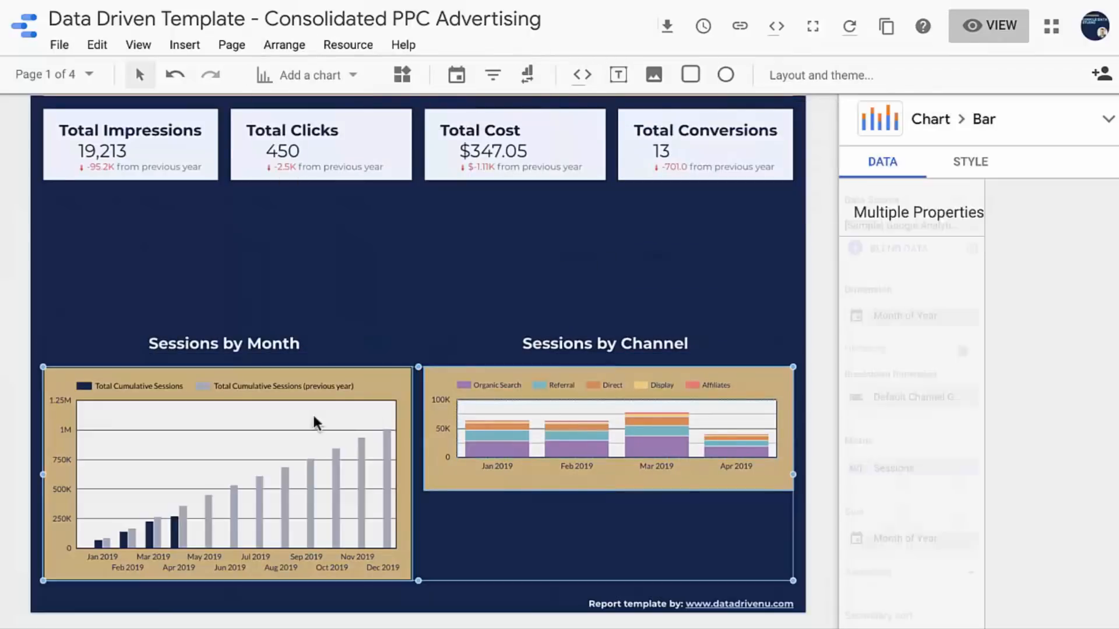
click(284, 45)
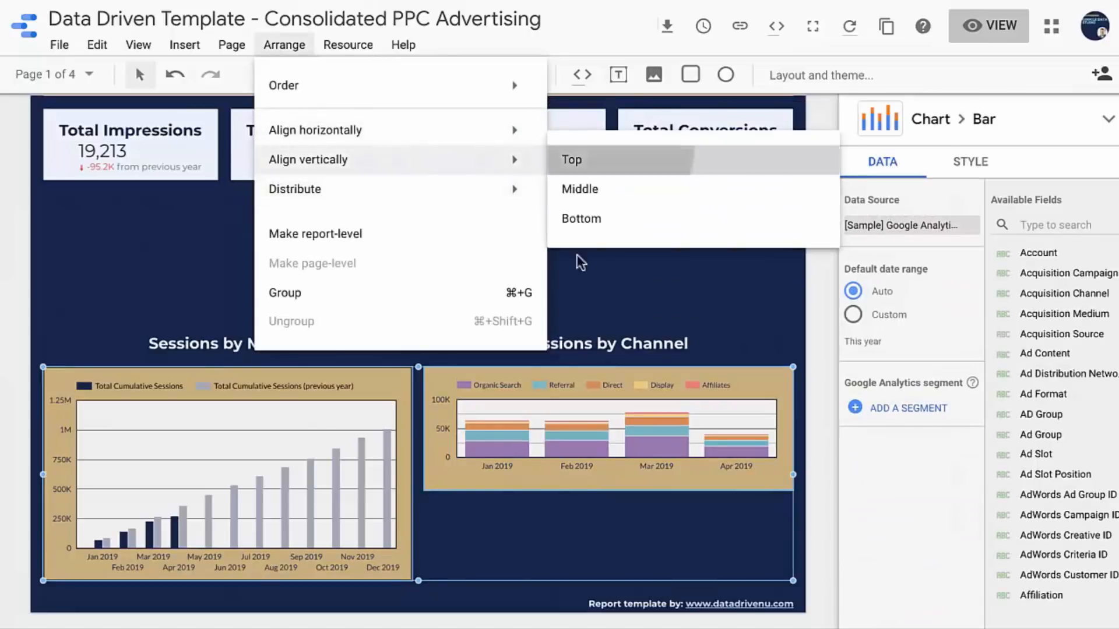
click(557, 162)
- Narrow the Sessions by Channel chart to less than half its width and place a duplicate directly beneath it
click(793, 425)
drag(793, 429, 512, 511)
key(ctrl+v)
click(525, 412)
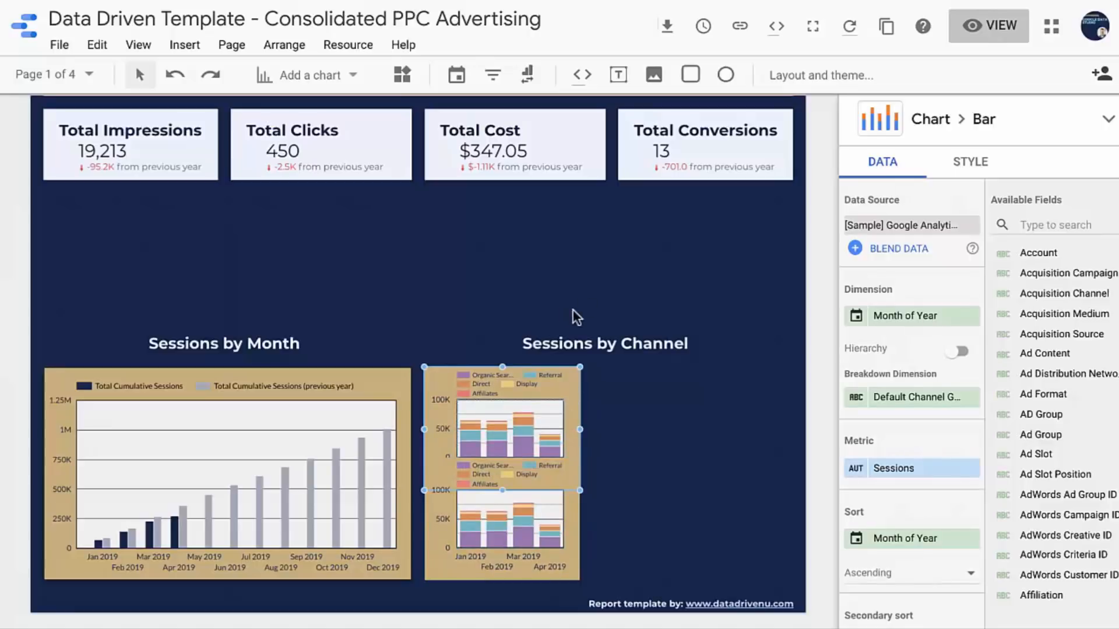
- Duplicate the row of four total scorecards with their headings and place the copy directly below the original row
scroll(567, 302, up, 2)
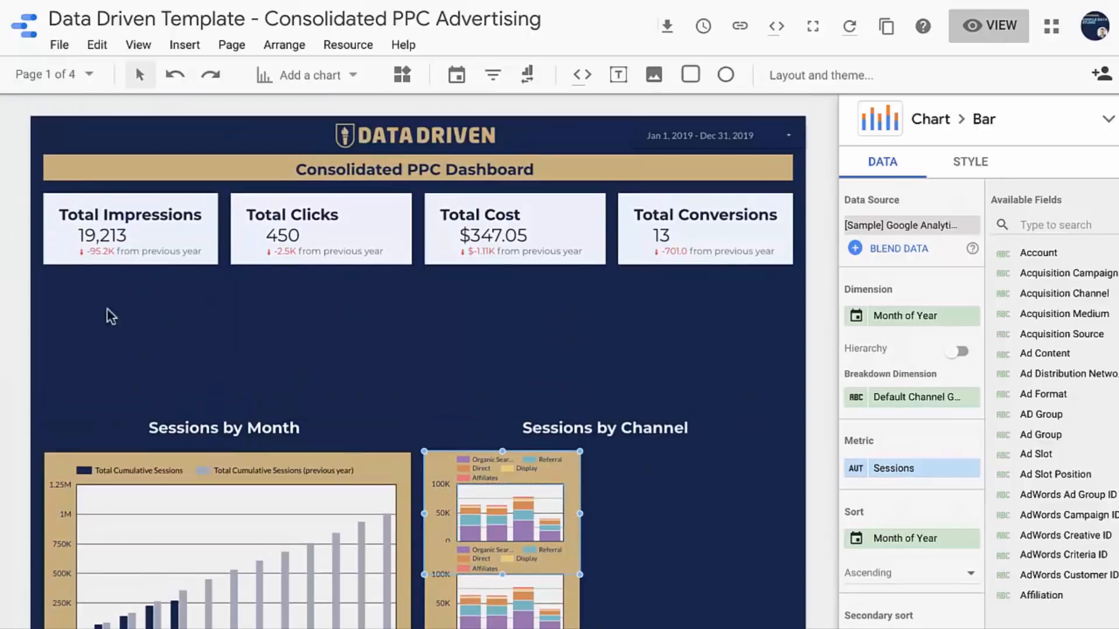
drag(37, 184, 796, 283)
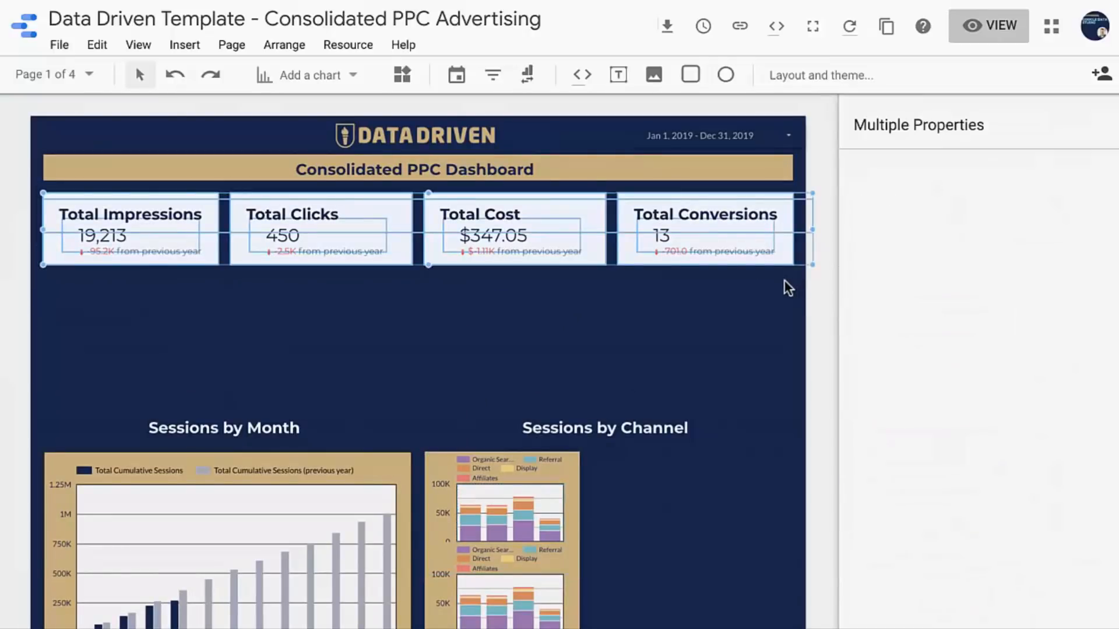
drag(519, 232, 520, 288)
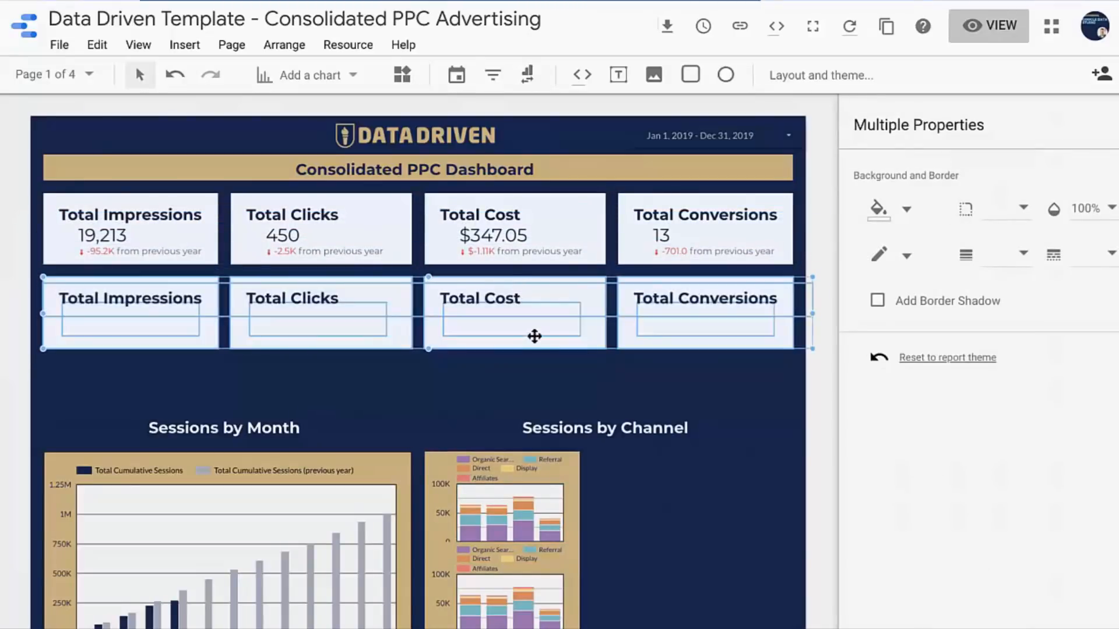
click(431, 379)
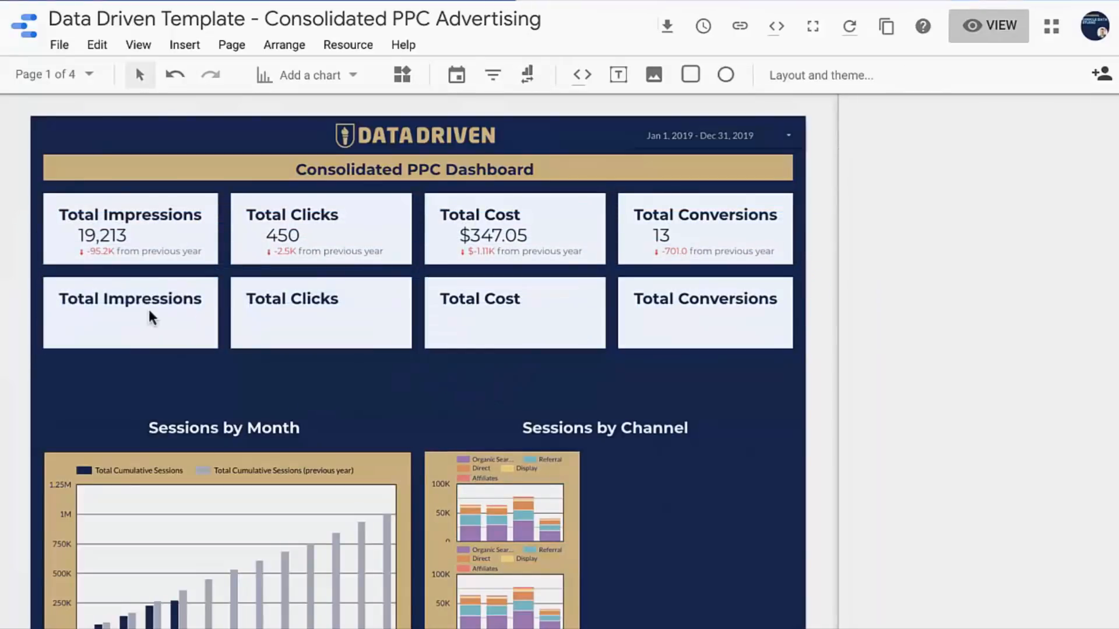
- Rename the duplicated Total Impressions heading to "Average CTR"
click(105, 326)
click(132, 299)
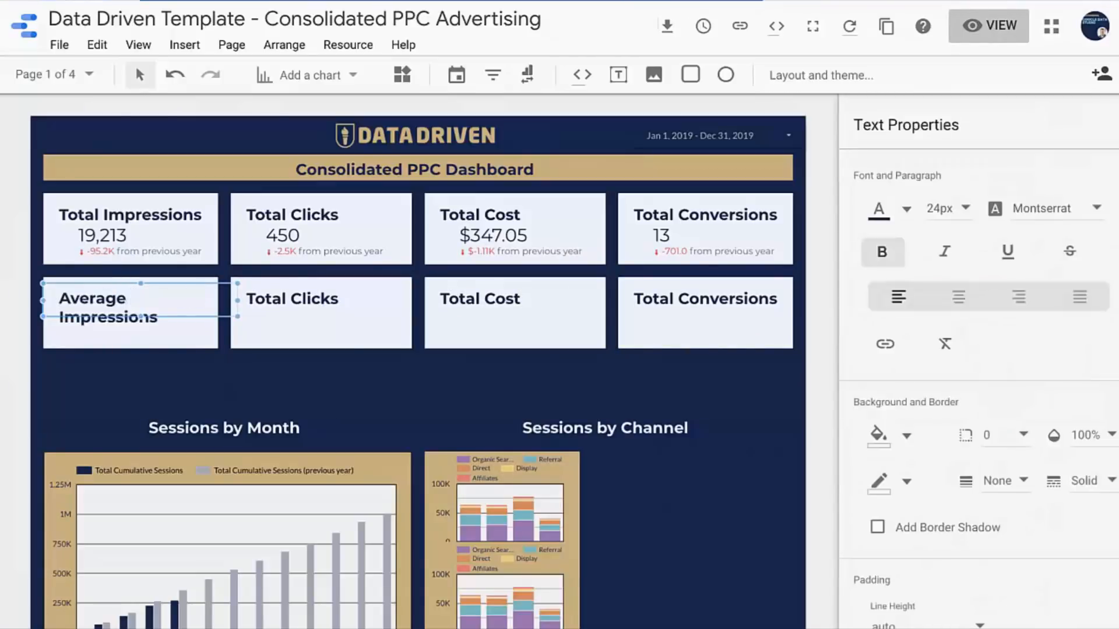
text(CTR)
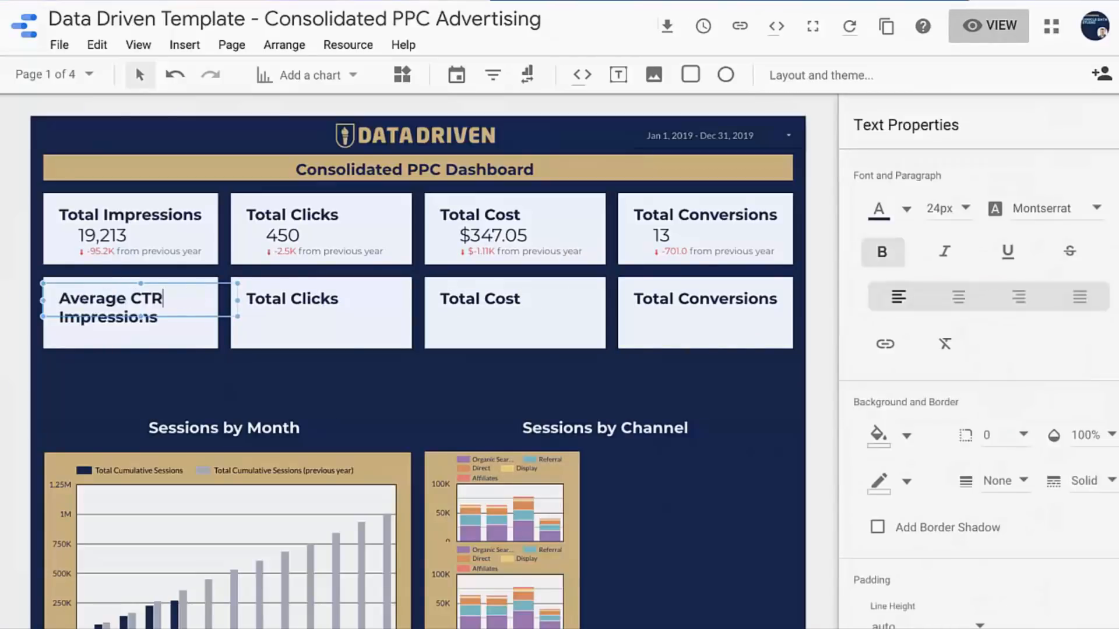
key(Delete)
key(Delete)
key(Delete)
key(Delete)
key(Delete)
key(Delete)
key(Delete)
key(Delete)
key(Delete)
key(Delete)
key(Delete)
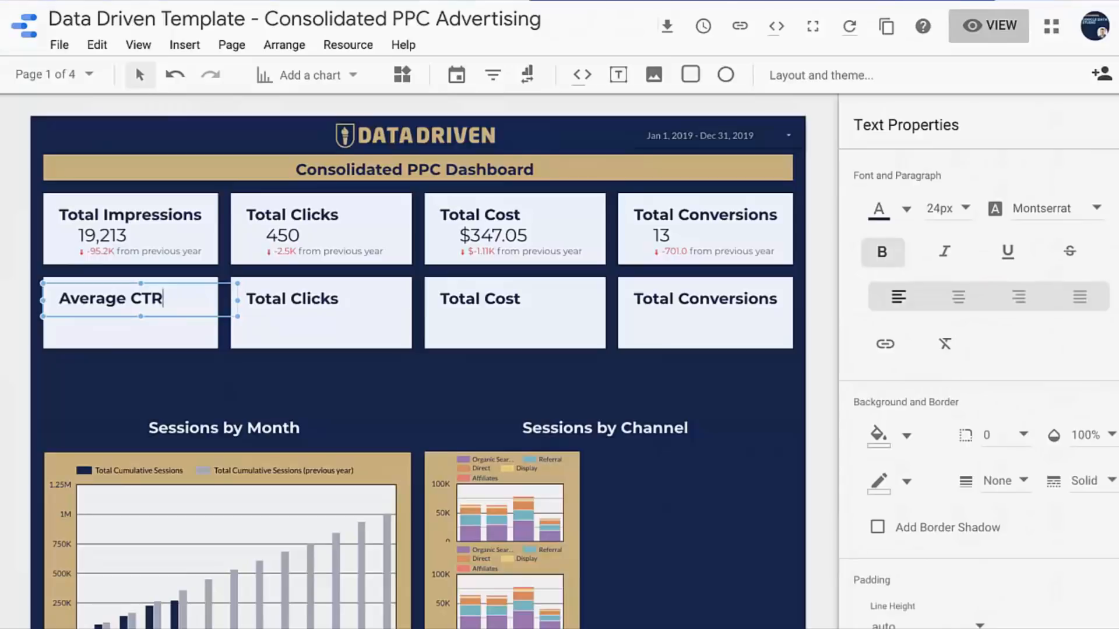
- Rename the duplicated Total Clicks heading to "Average CPC"
click(296, 298)
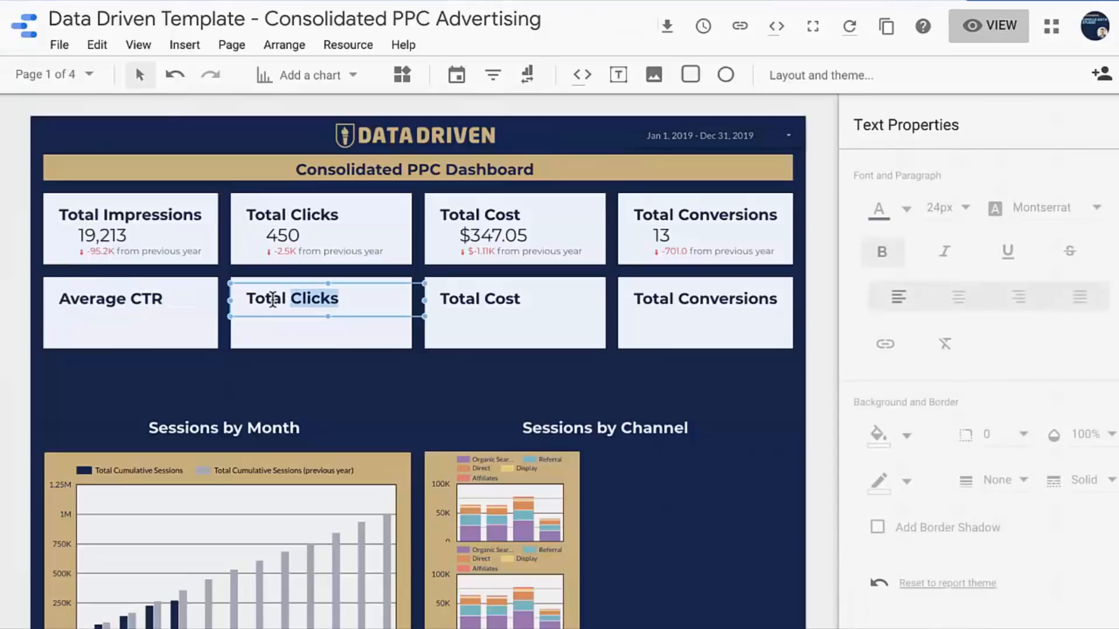
double_click(272, 299)
text(Average CPC)
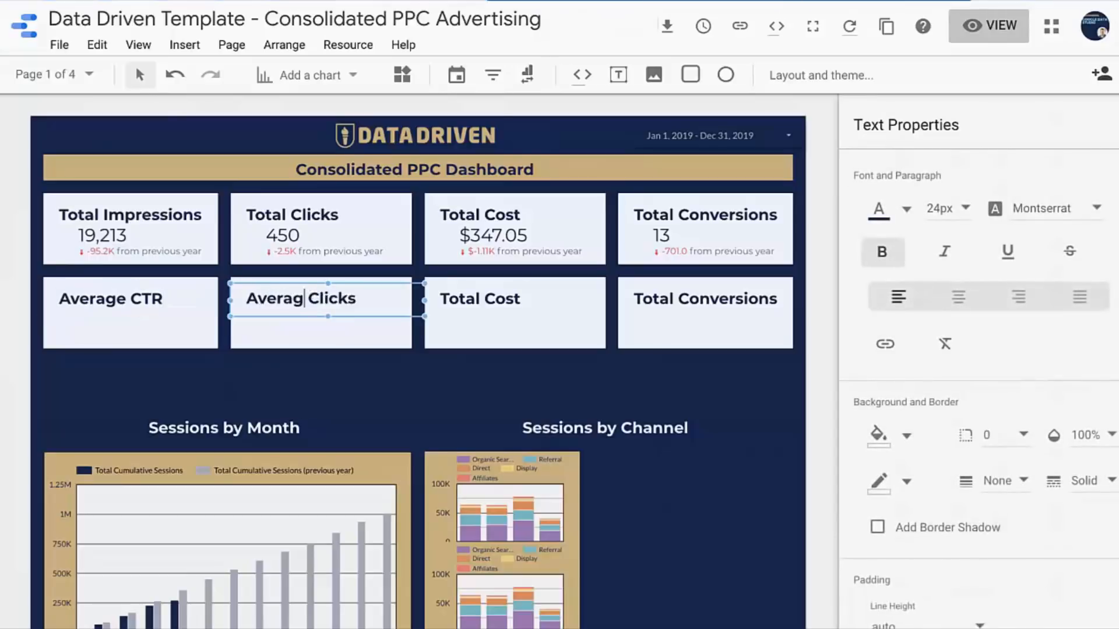
key(Delete)
key(Delete)
key(Delete)
key(Delete)
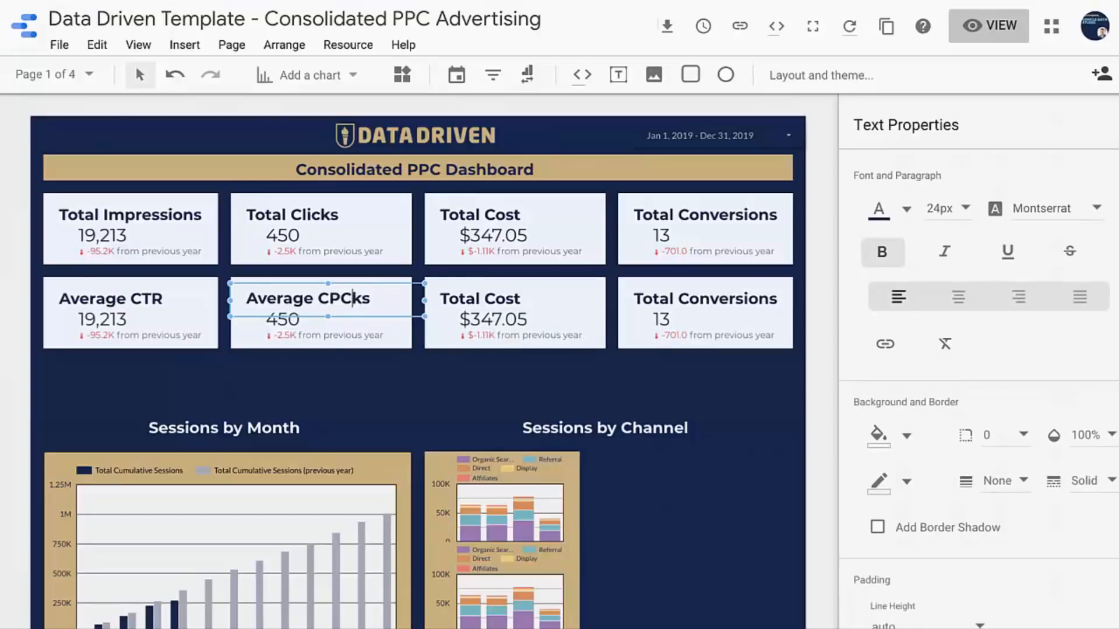
- Rename the duplicated Total Cost heading to "Cost / Conversion"
click(469, 292)
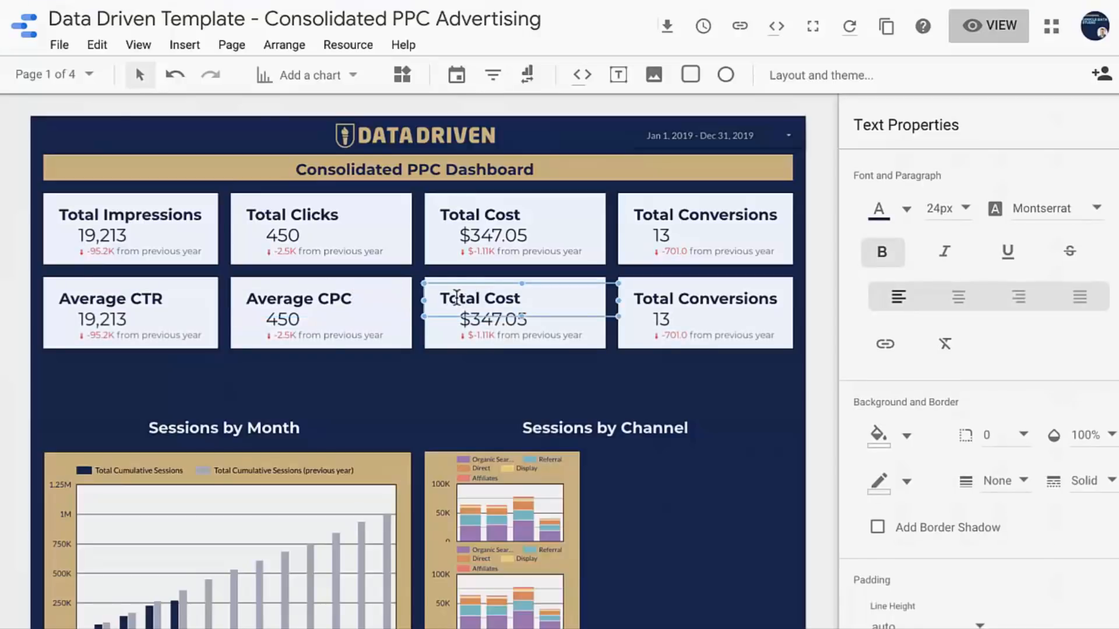
double_click(456, 297)
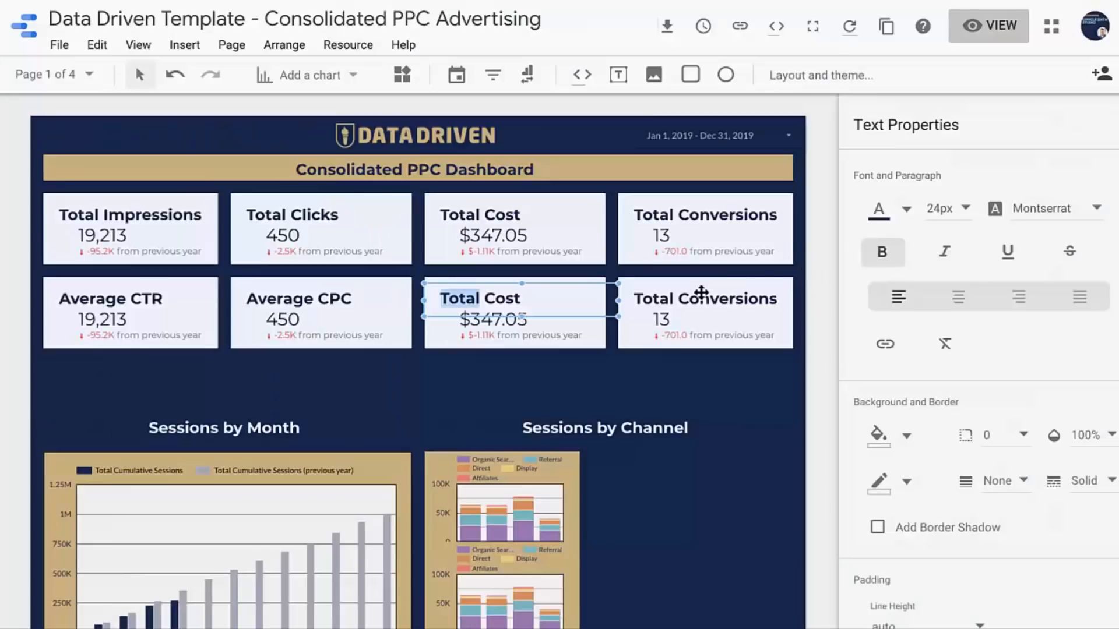
key(BackSpace)
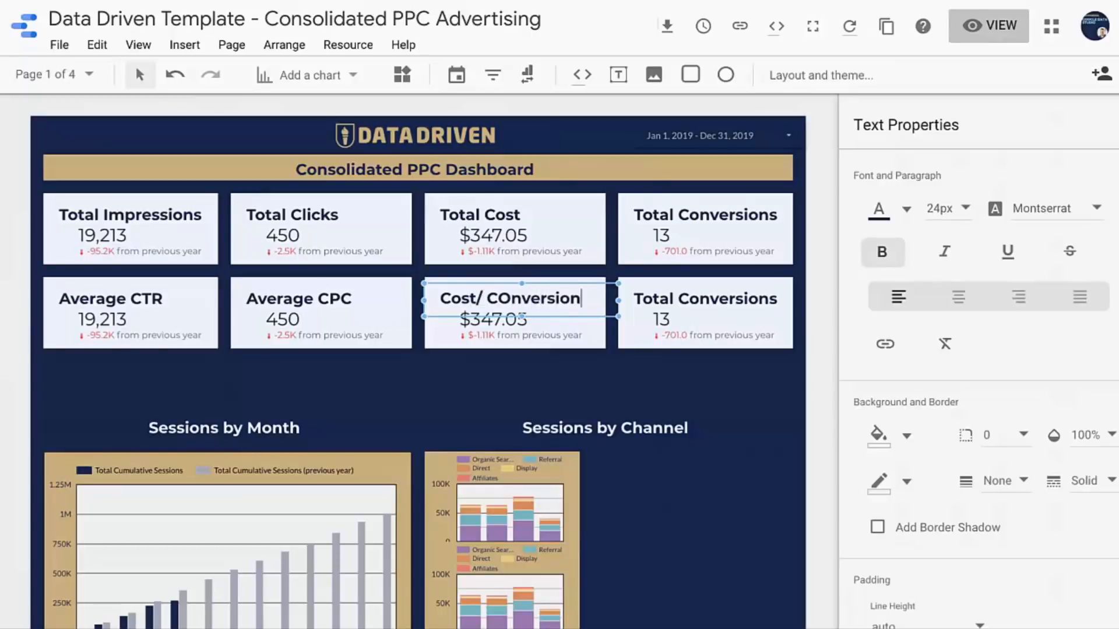
click(511, 297)
key(BackSpace)
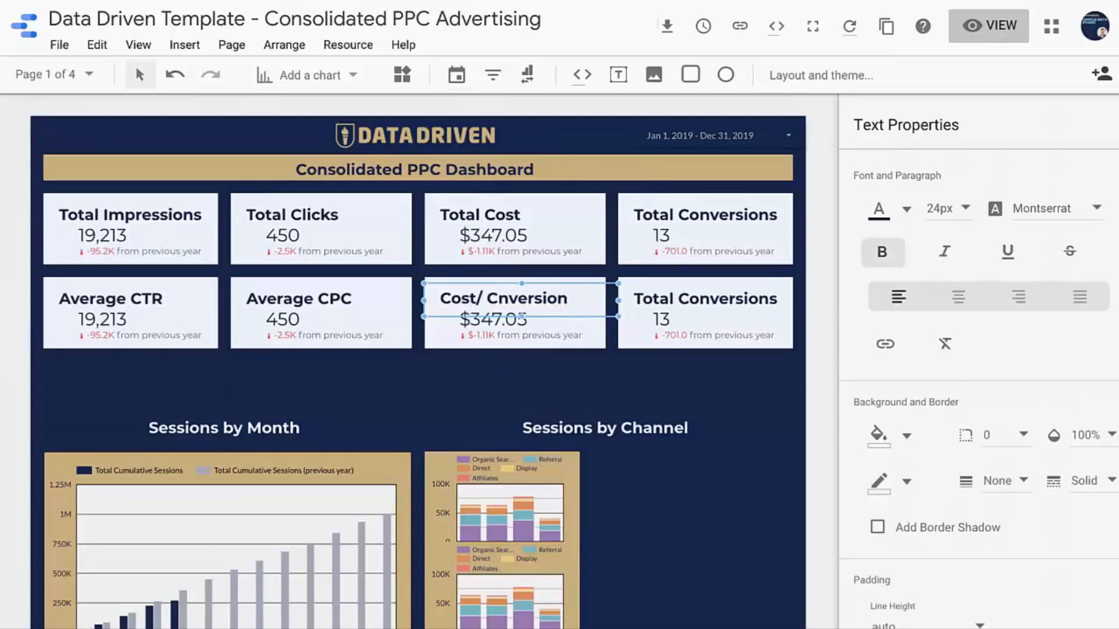
text(o)
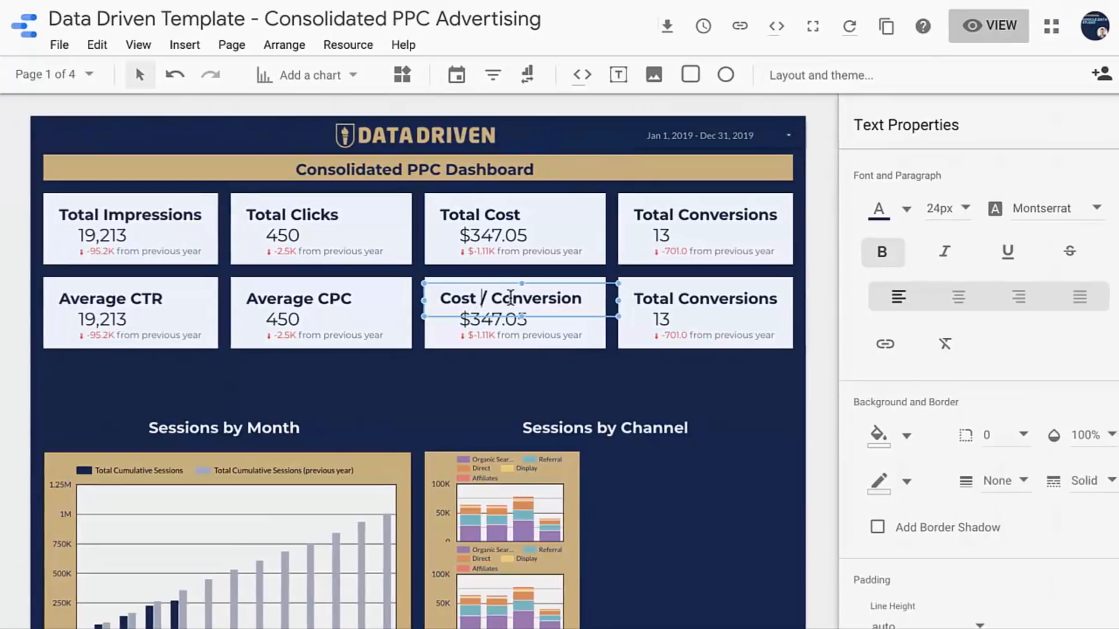
- Rename the duplicated Total Conversions heading to "ROAS"
double_click(697, 303)
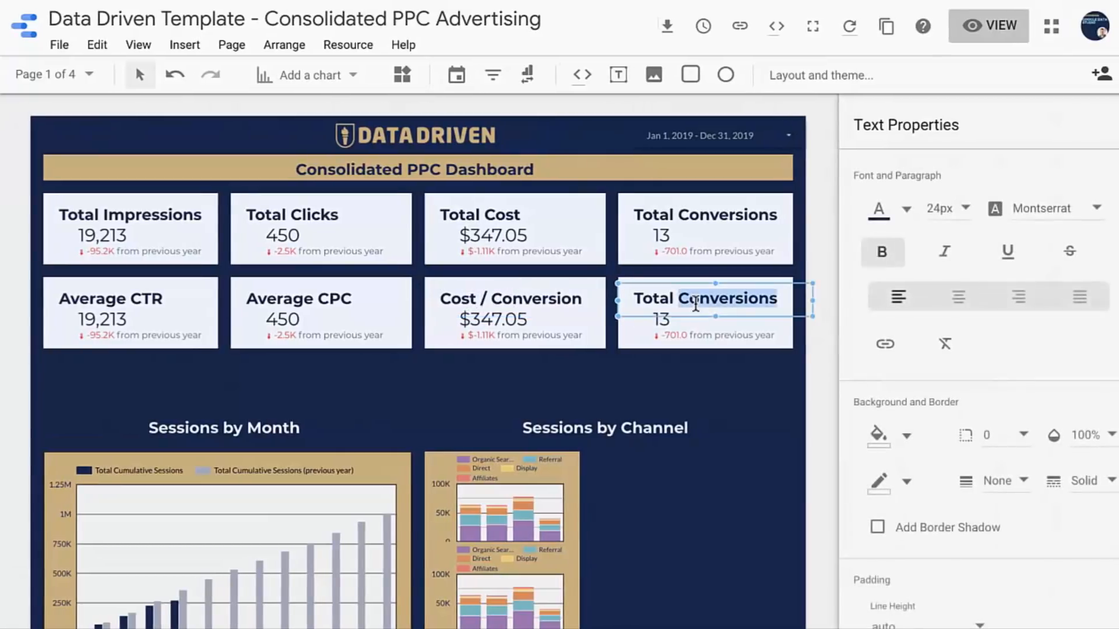
key(super+a)
text(R)
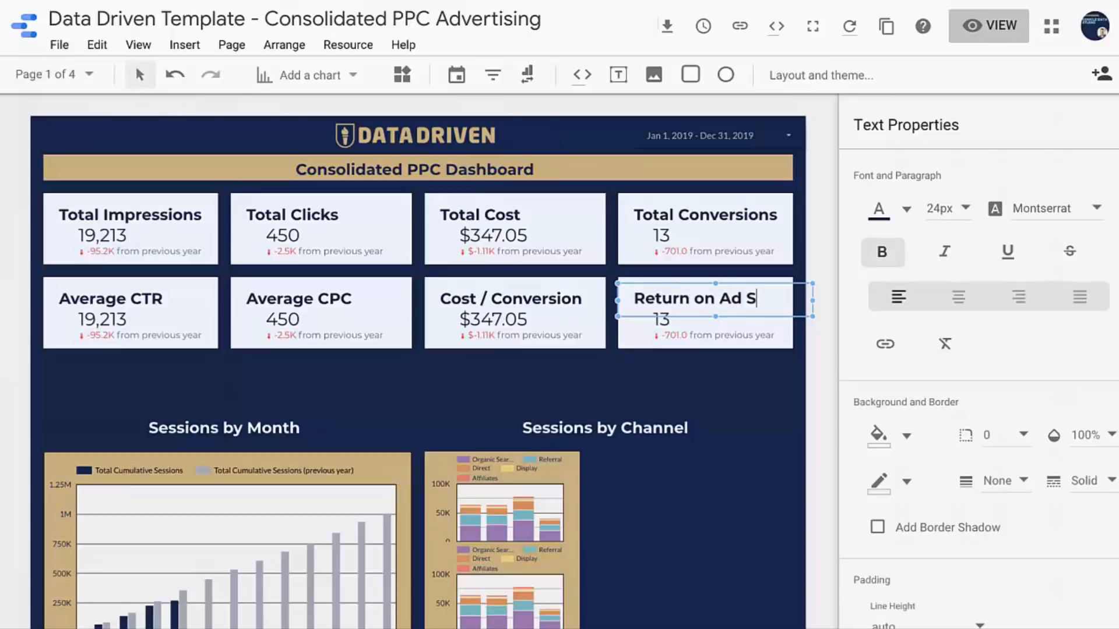
text(eturn on Ad)
key(super+a)
text(TO)
click(666, 322)
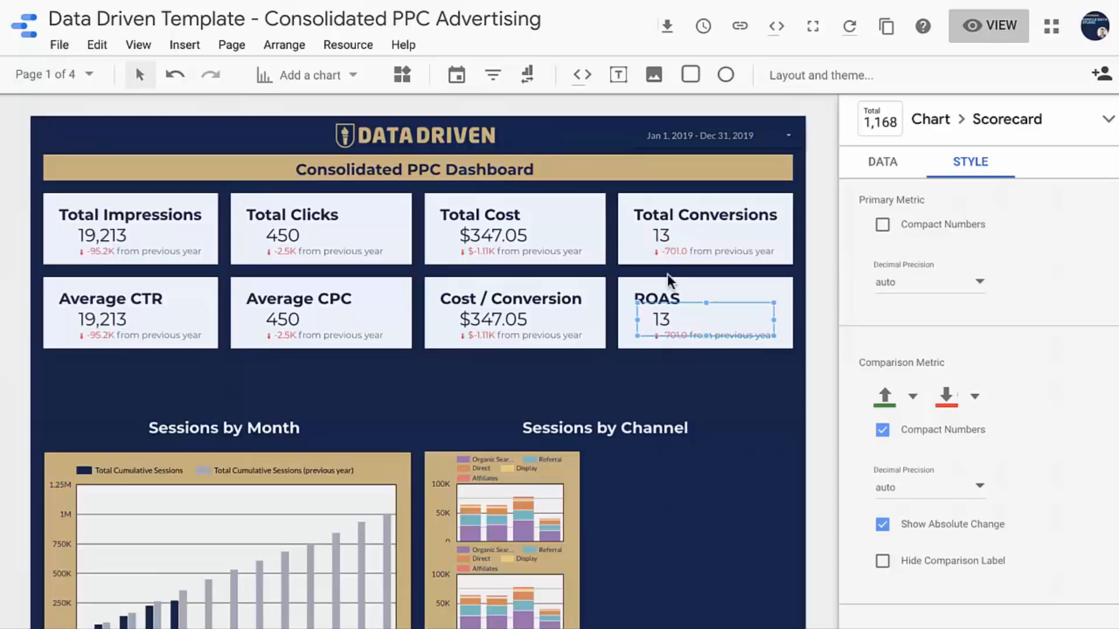
- Open the IMPR (All) metric of the Average CTR scorecard for editing and clear its formula
click(102, 321)
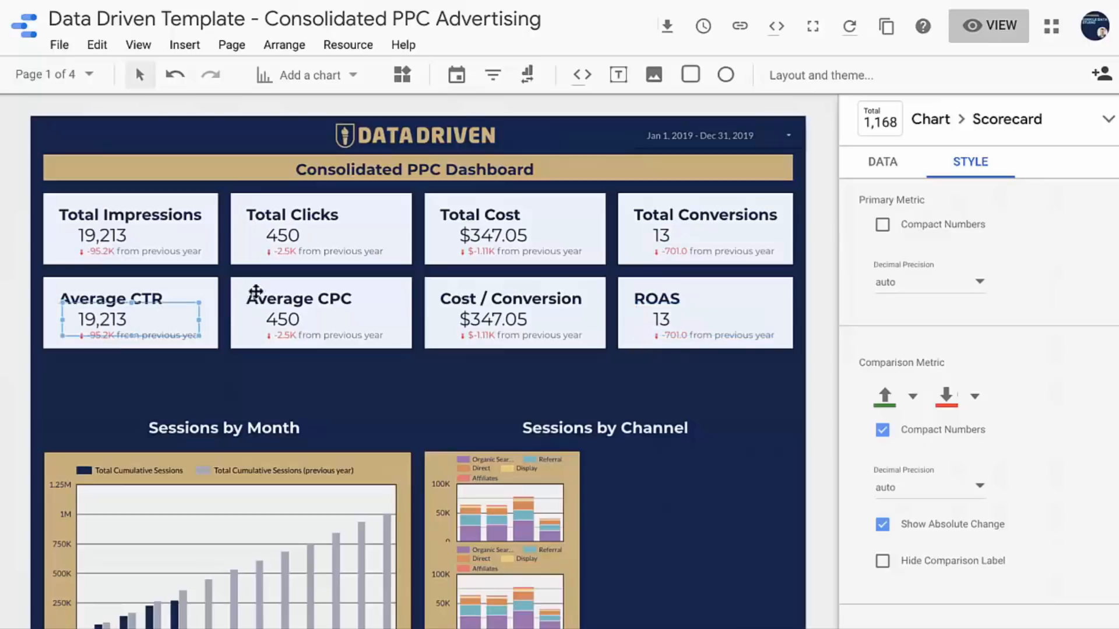
click(883, 163)
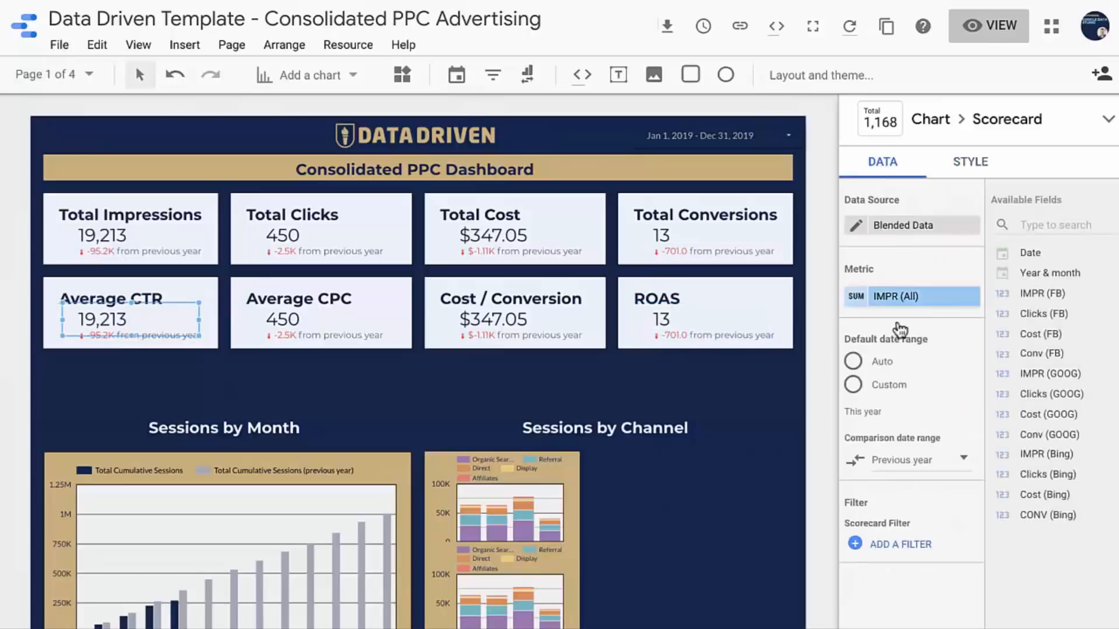
click(857, 300)
key(BackSpace)
key(BackSpace)
key(BackSpace)
key(BackSpace)
key(BackSpace)
key(BackSpace)
key(BackSpace)
key(BackSpace)
key(BackSpace)
key(BackSpace)
key(BackSpace)
key(BackSpace)
key(BackSpace)
key(BackSpace)
key(BackSpace)
key(BackSpace)
key(BackSpace)
key(BackSpace)
key(BackSpace)
key(BackSpace)
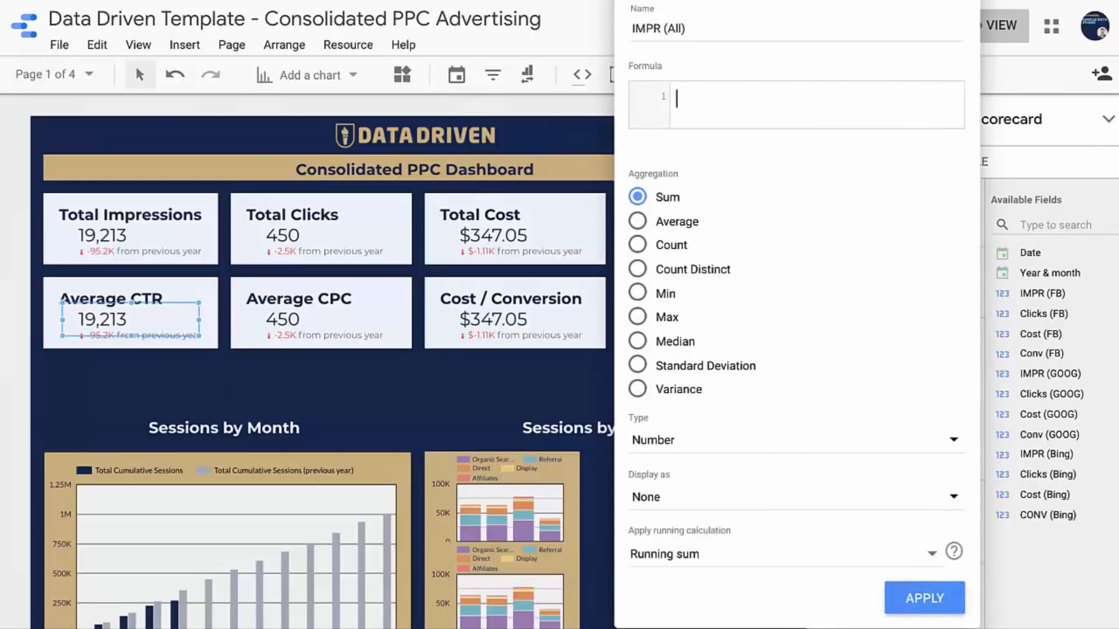
text(click)
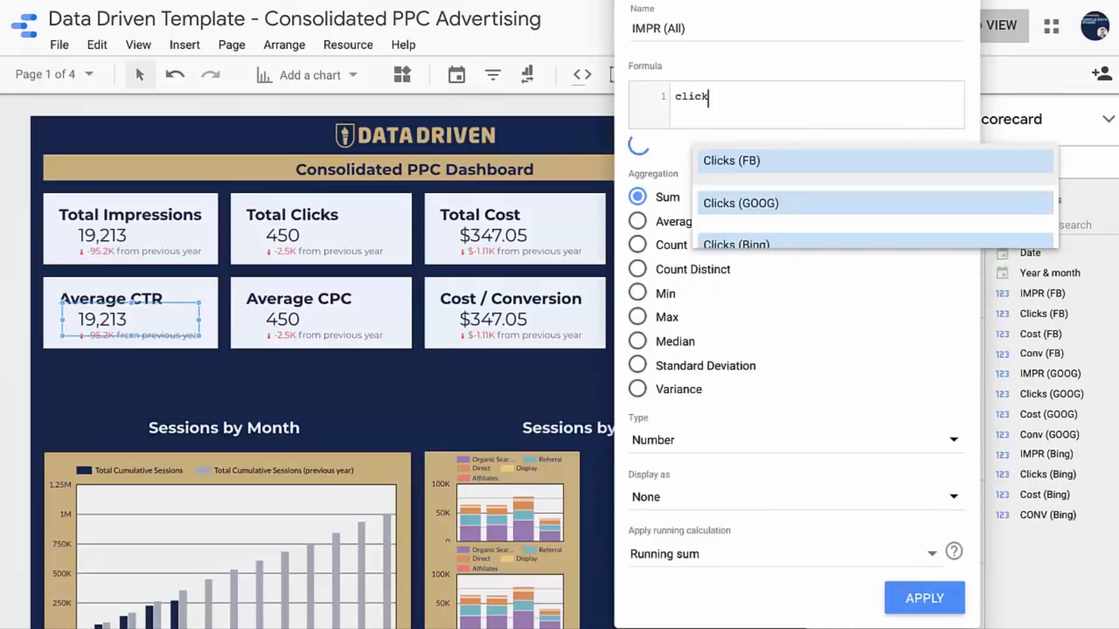
scroll(793, 227, down, 1)
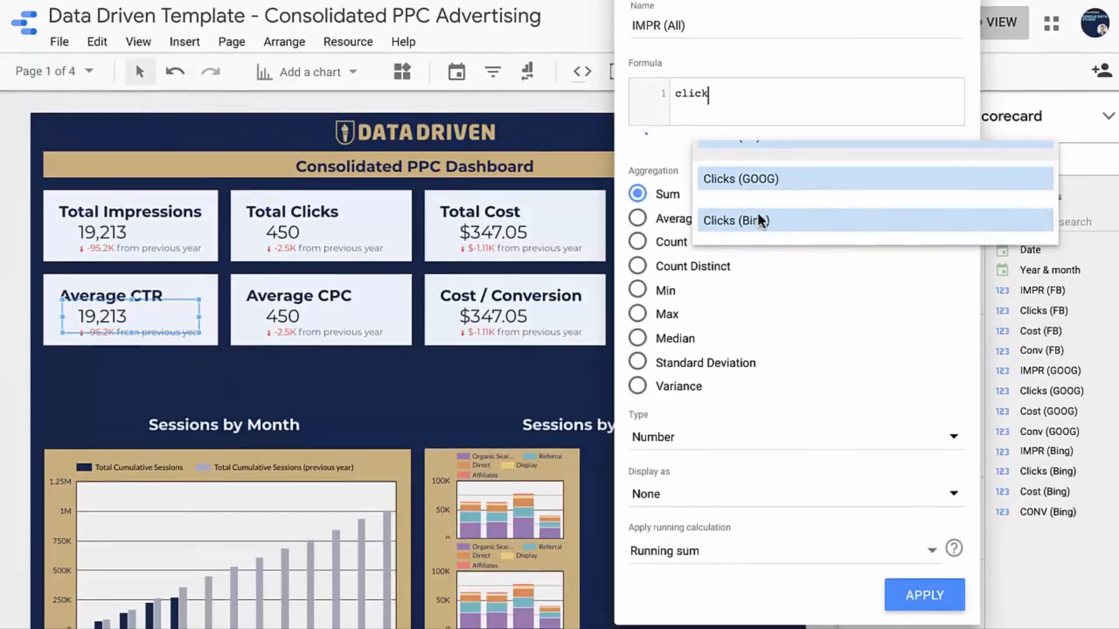
key(ctrl+a)
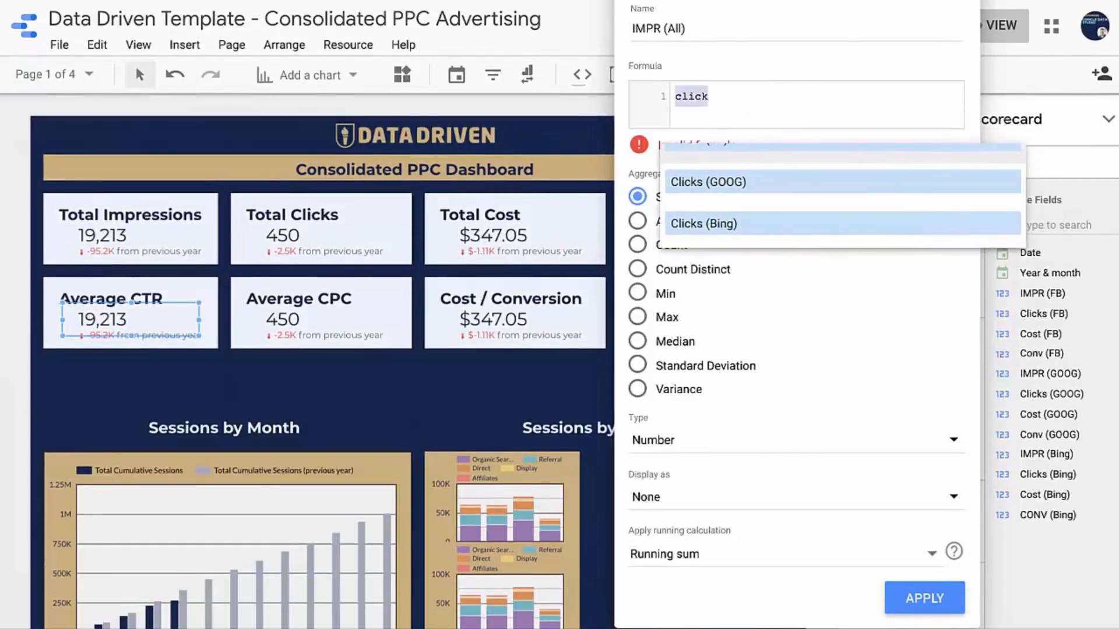
key(BackSpace)
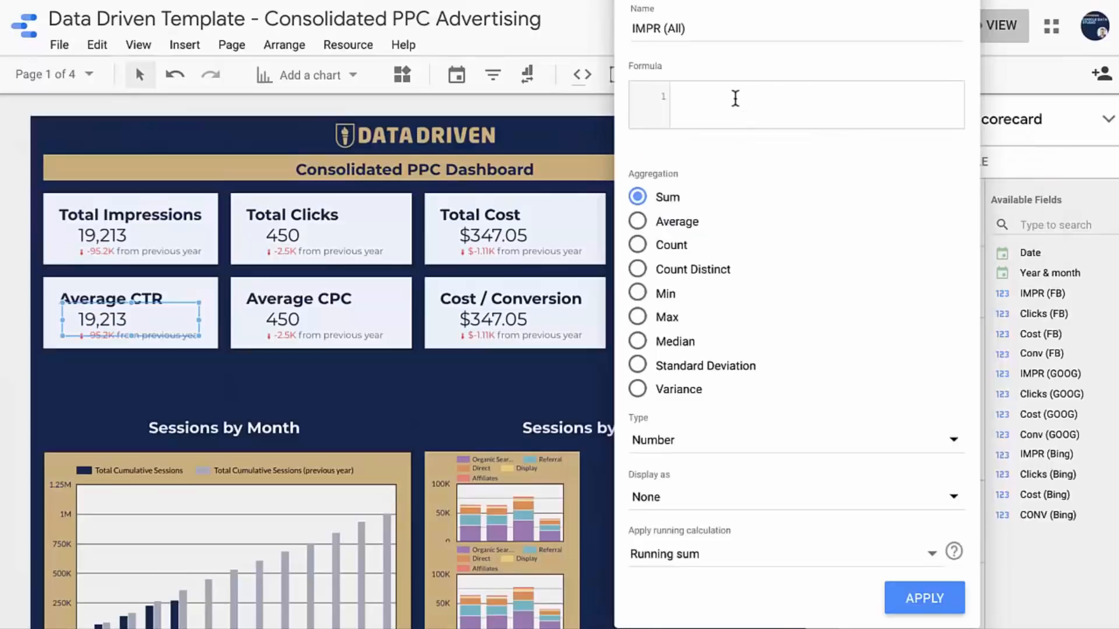
text(click)
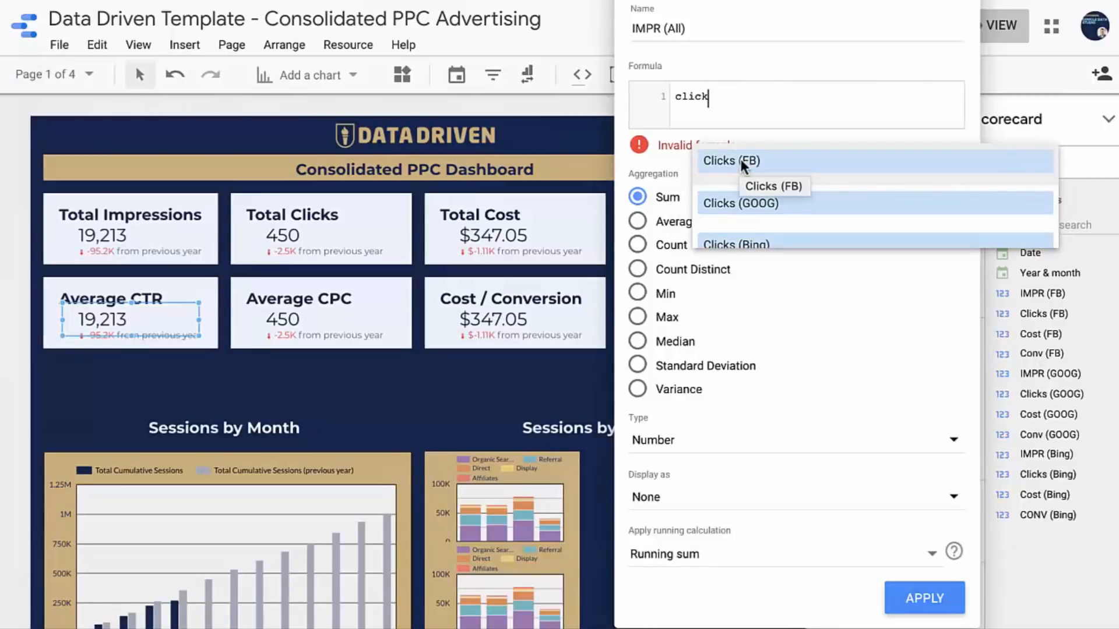
click(749, 100)
key(BackSpace)
key(BackSpace)
key(BackSpace)
key(BackSpace)
key(BackSpace)
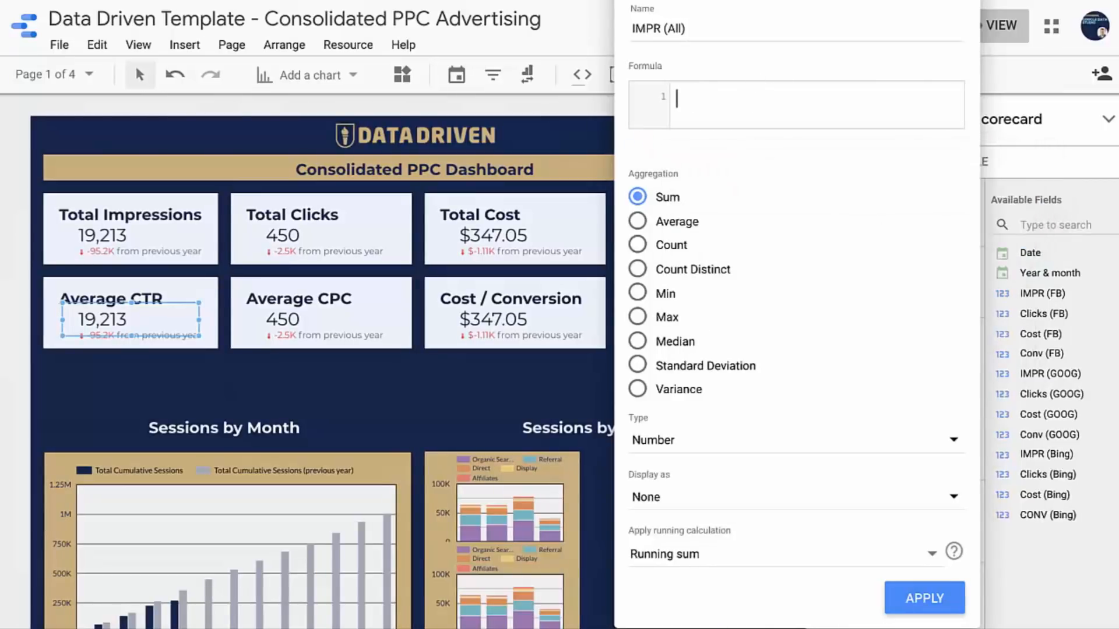
text(cliu)
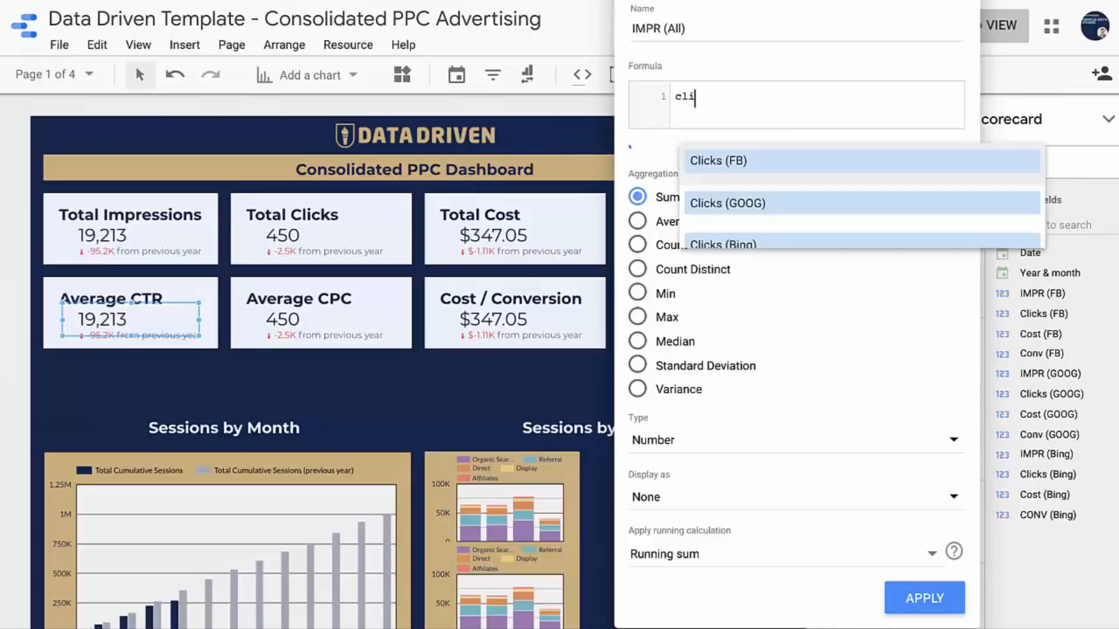
key(BackSpace)
key(BackSpace)
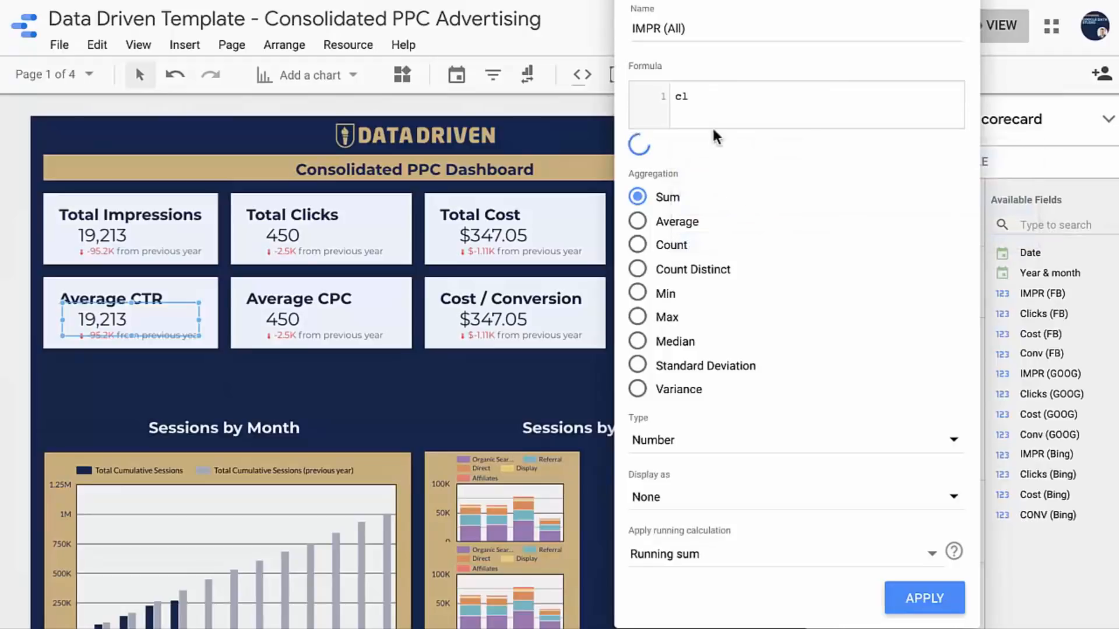
click(560, 115)
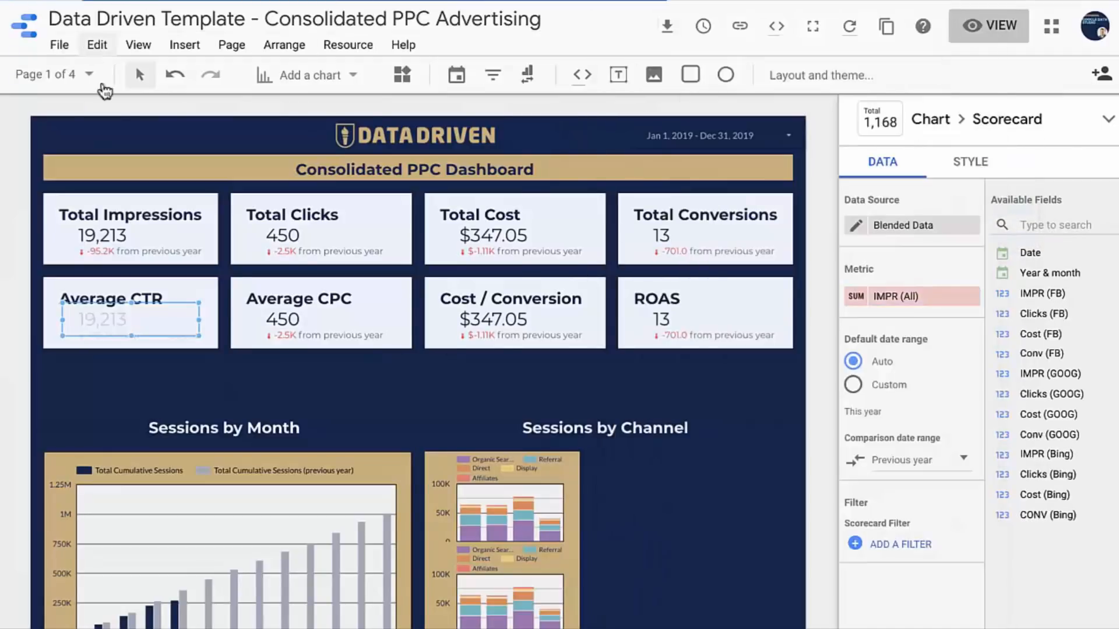
click(97, 45)
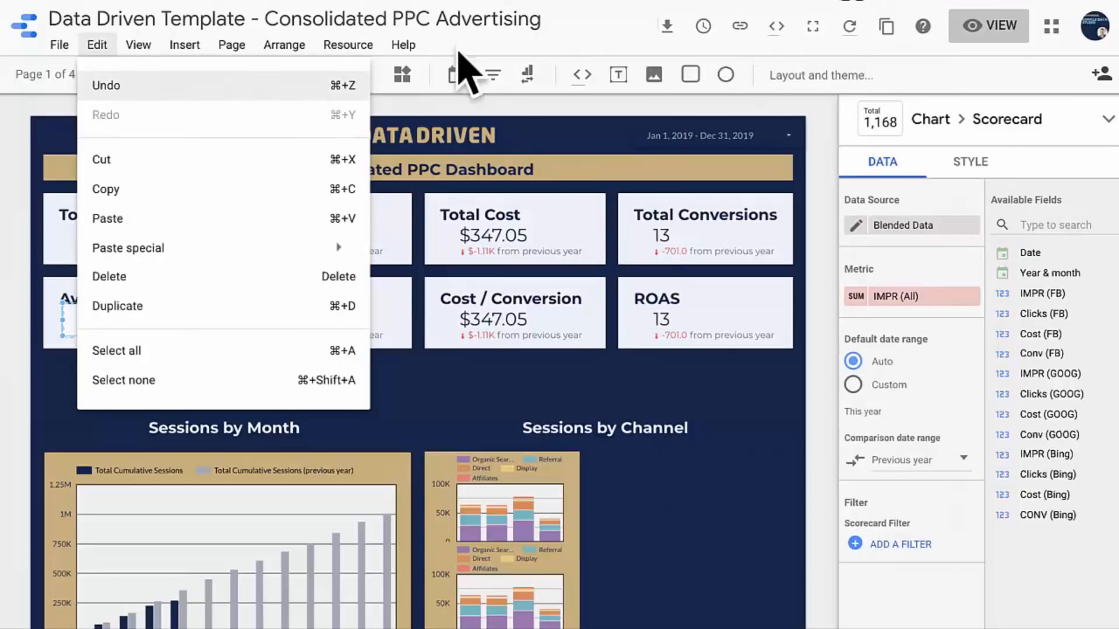
click(586, 380)
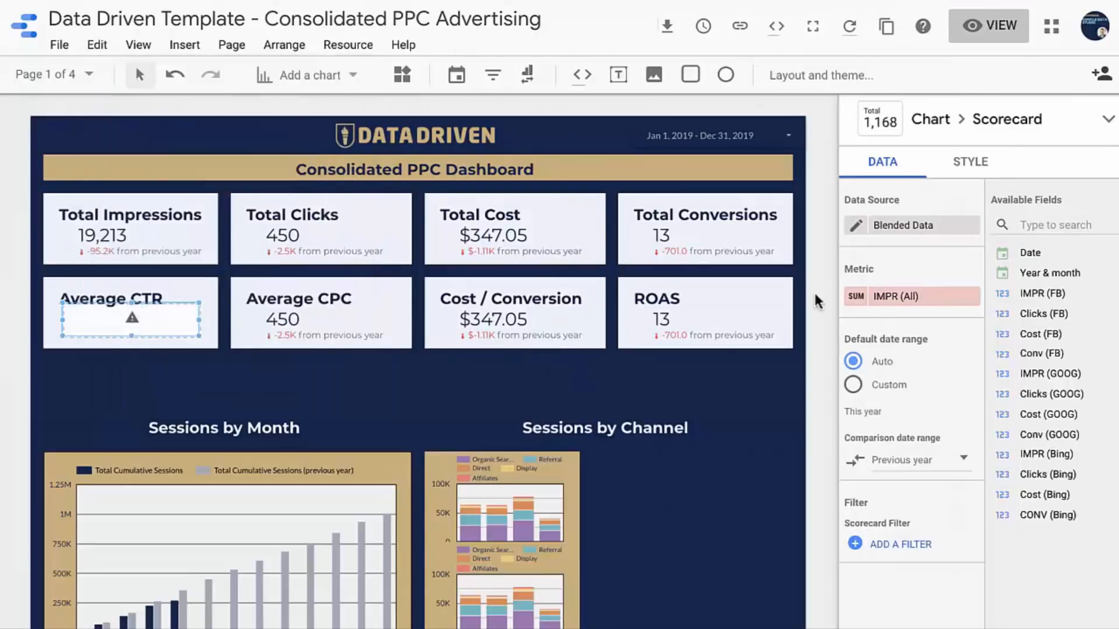
- Replace the partial formula text in the Average CTR scorecard's metric with "click" and close the metric editor
click(858, 297)
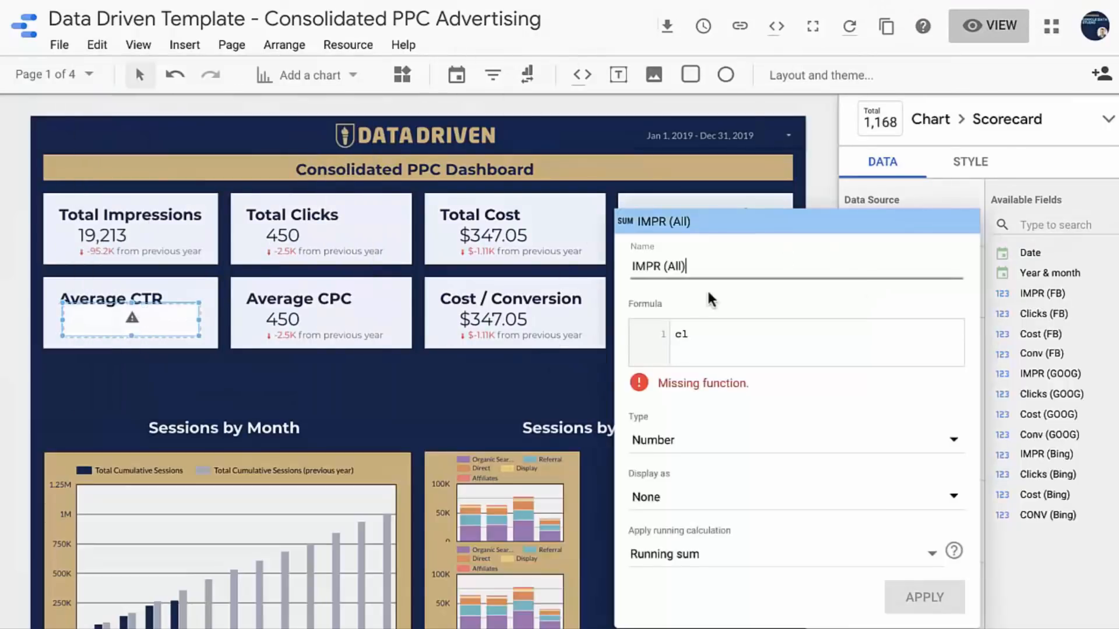
click(710, 344)
key(BackSpace)
key(BackSpace)
text(cli)
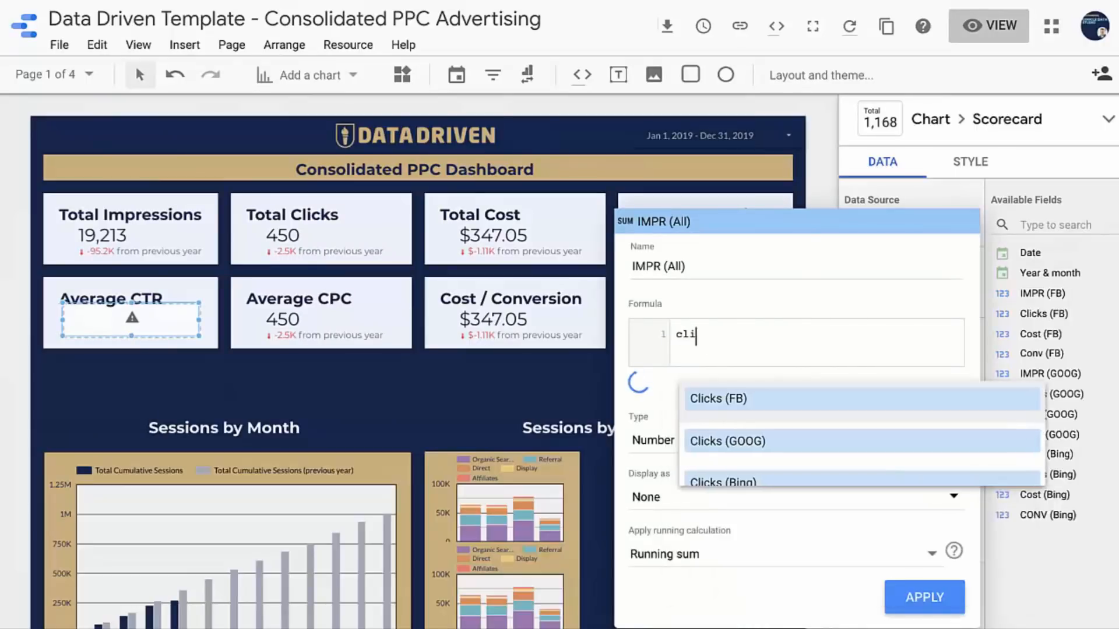
text(ck)
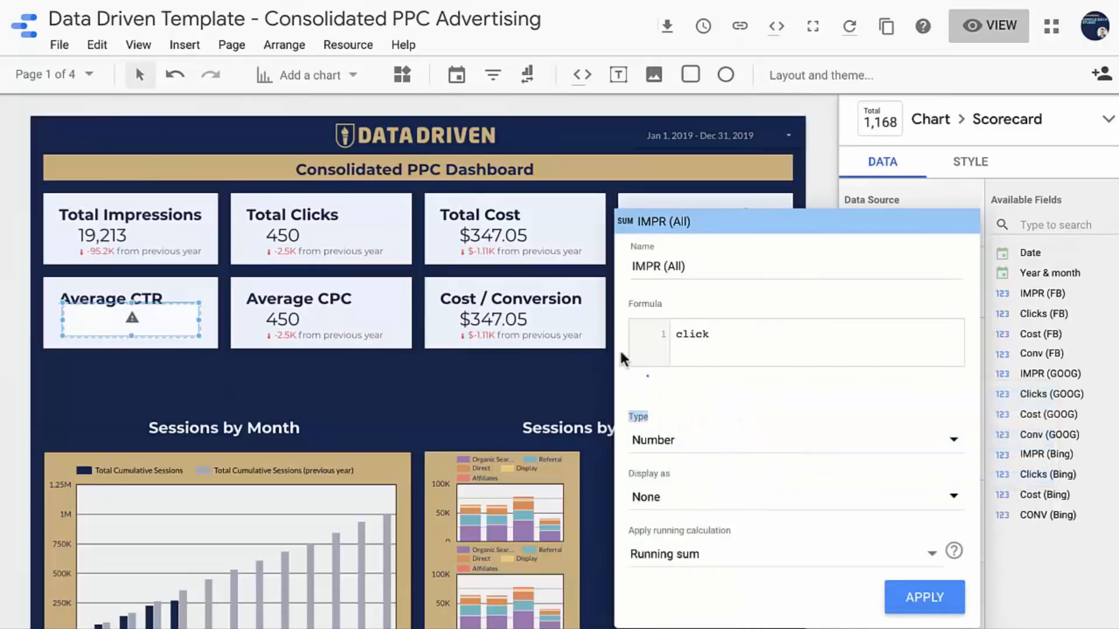
click(537, 369)
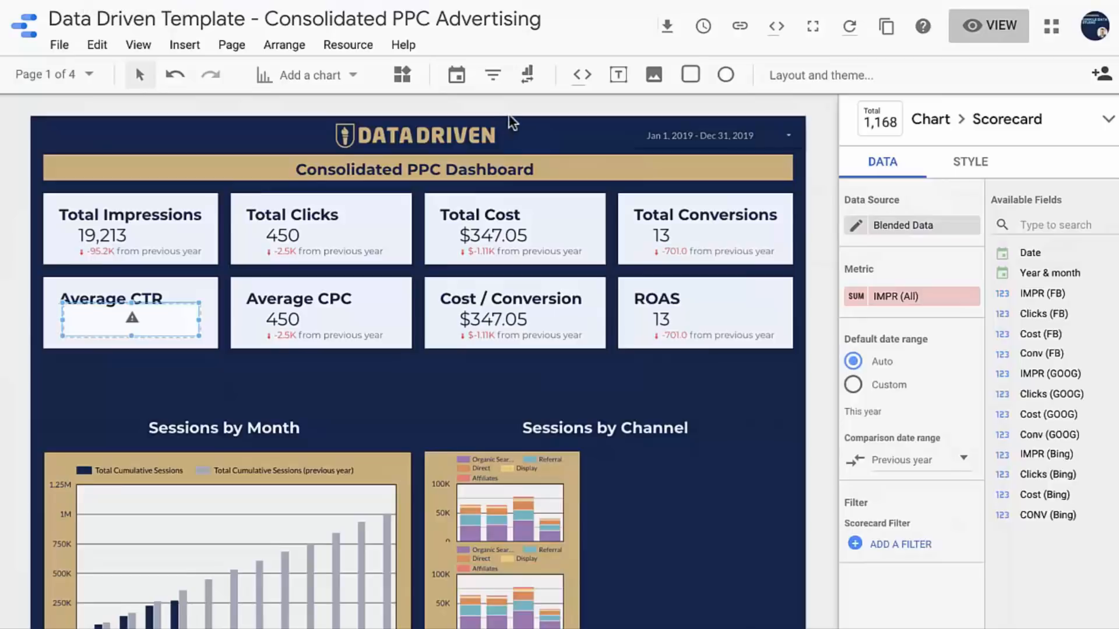
- Reload the report and build the Average CTR metric formula as Clicks (FB) + Clicks (GOOG) + Clicks (Bing)
key(super+r)
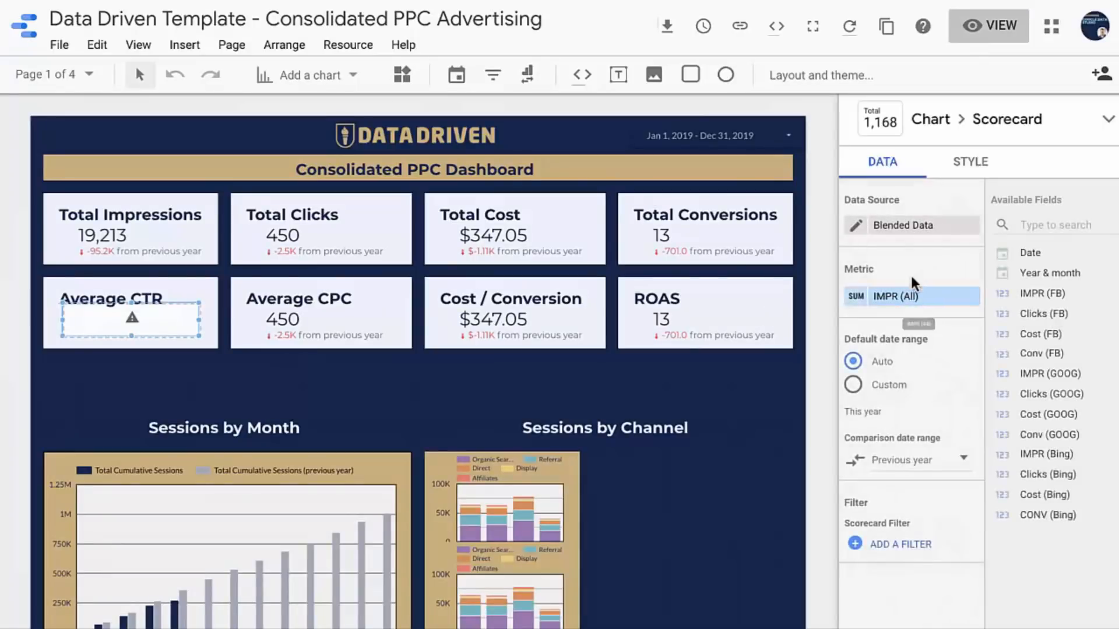
click(856, 296)
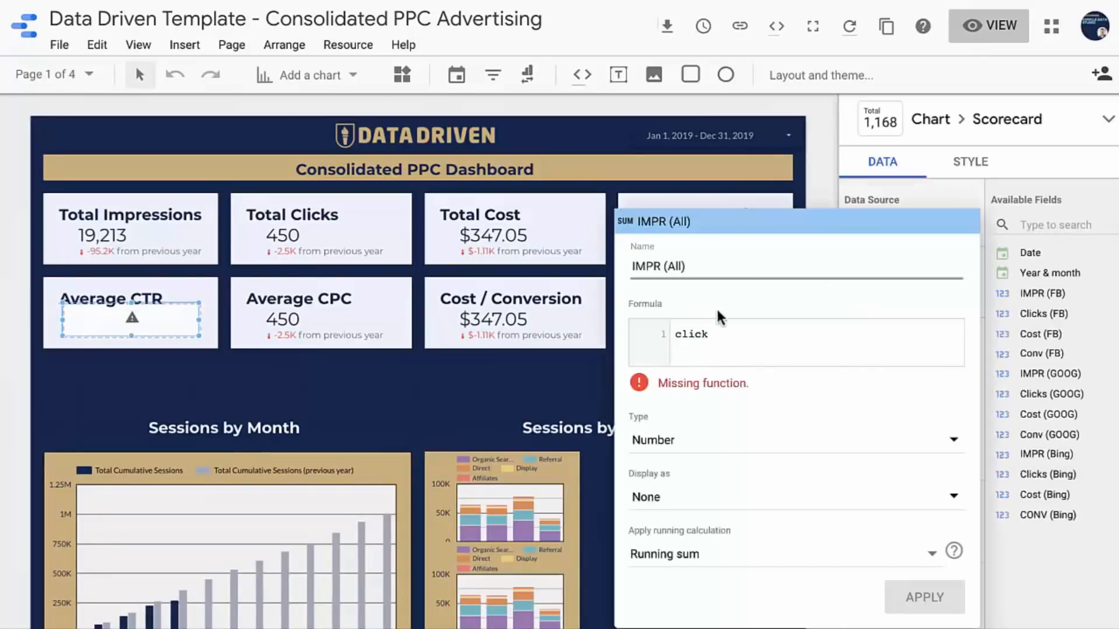
click(716, 327)
click(742, 397)
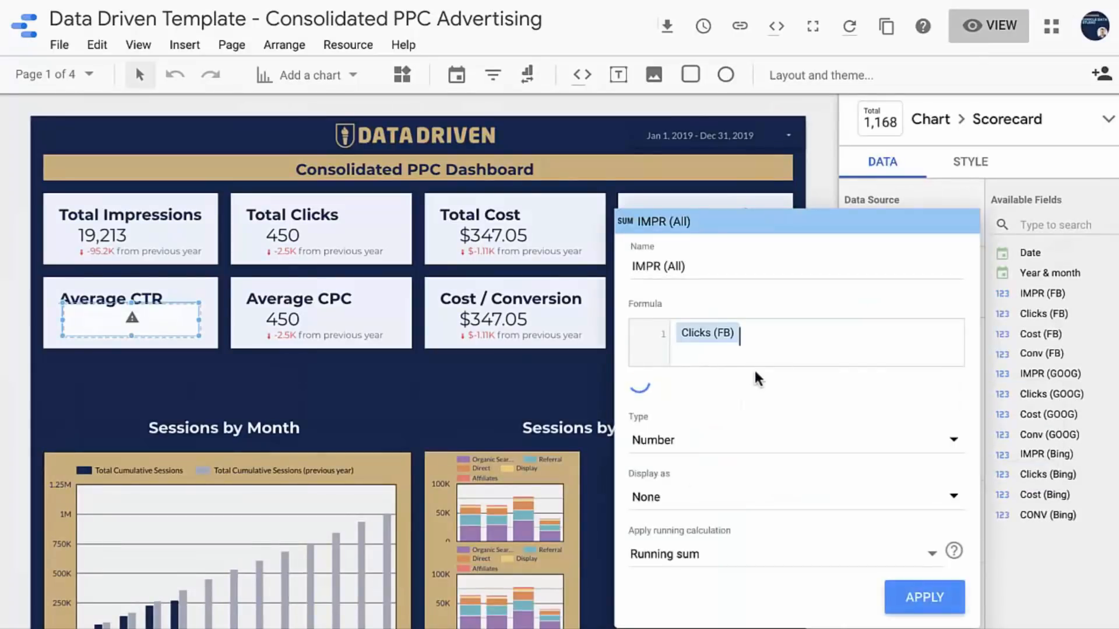
text(+click)
click(798, 442)
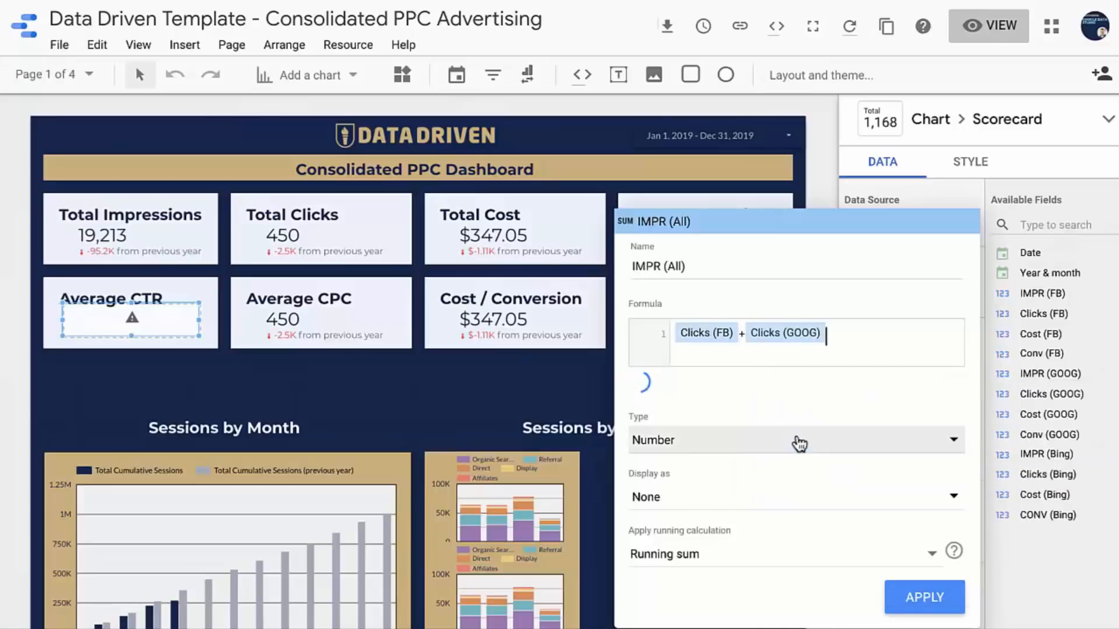
text(+click)
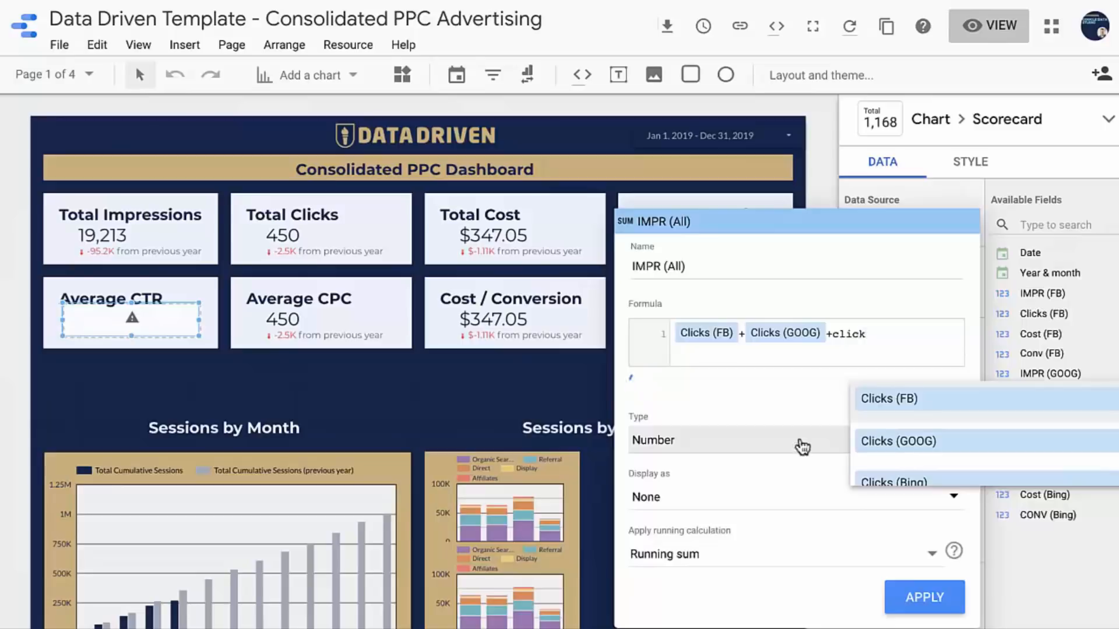
click(878, 482)
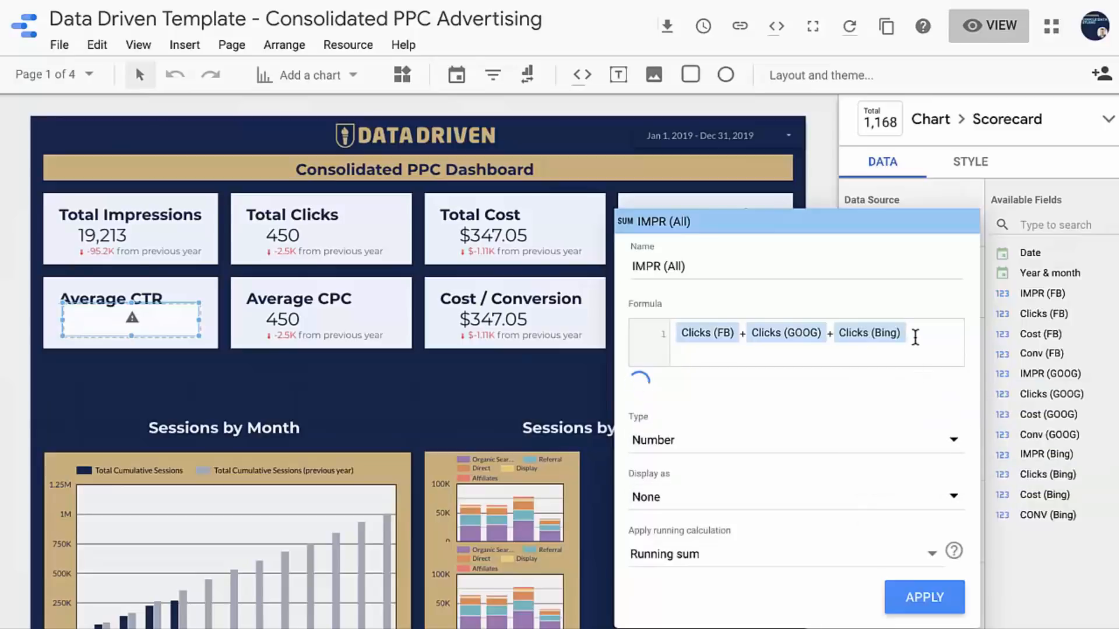
- Enclose the sum of the three Clicks fields in parentheses
text())
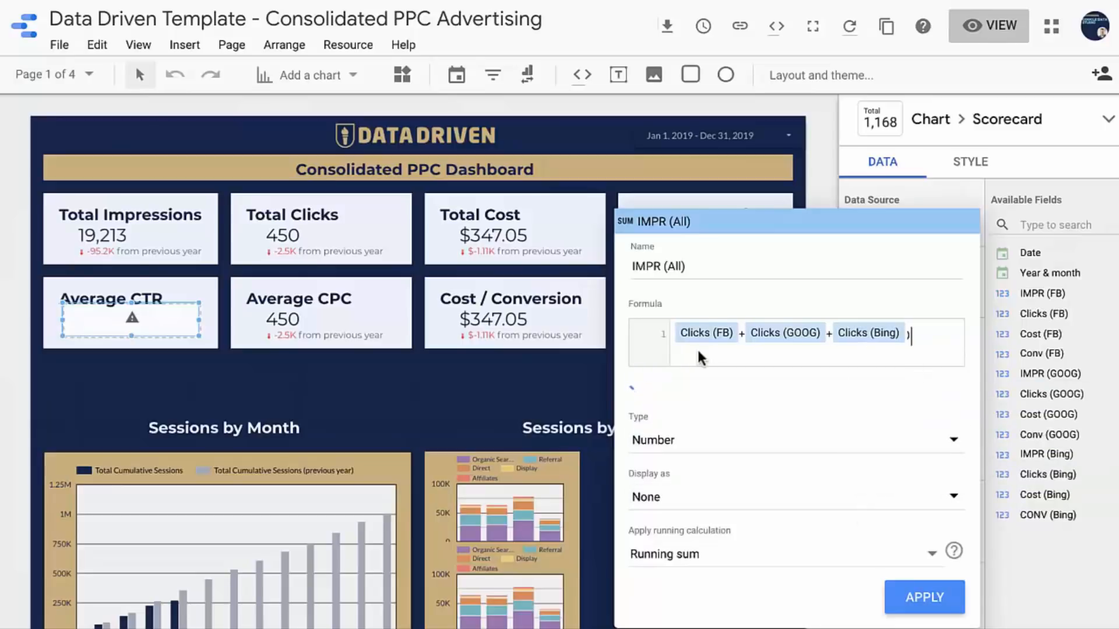
click(679, 334)
text(()
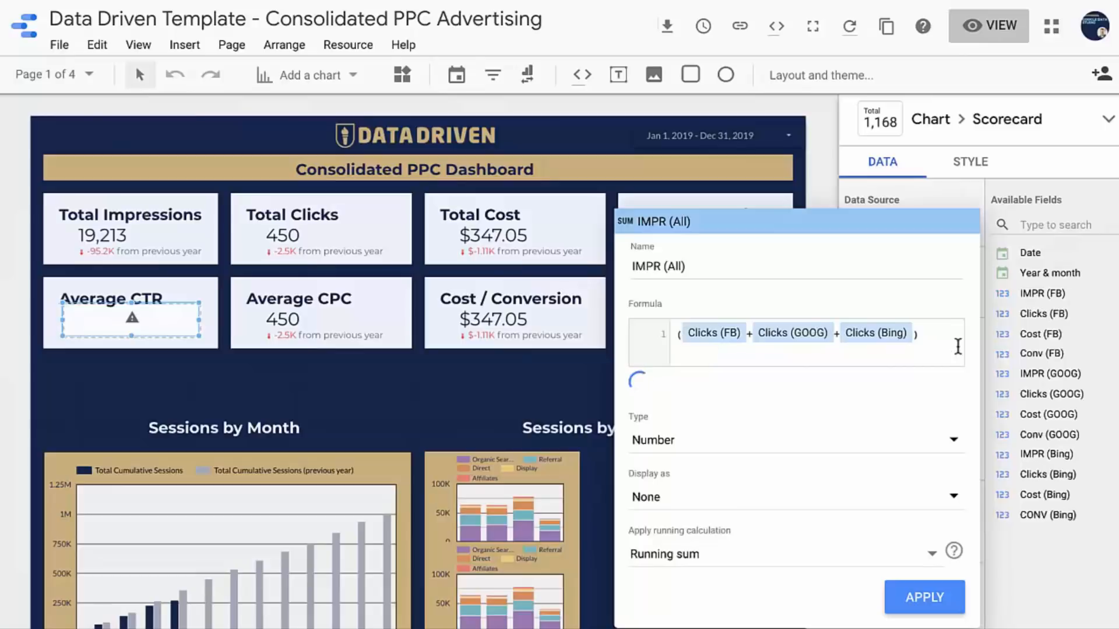
- Divide the clicks sum by (IMPR (FB) + IMPR (GOOG) + IMPR (Bing)) in the Average CTR formula
click(956, 336)
text(/)
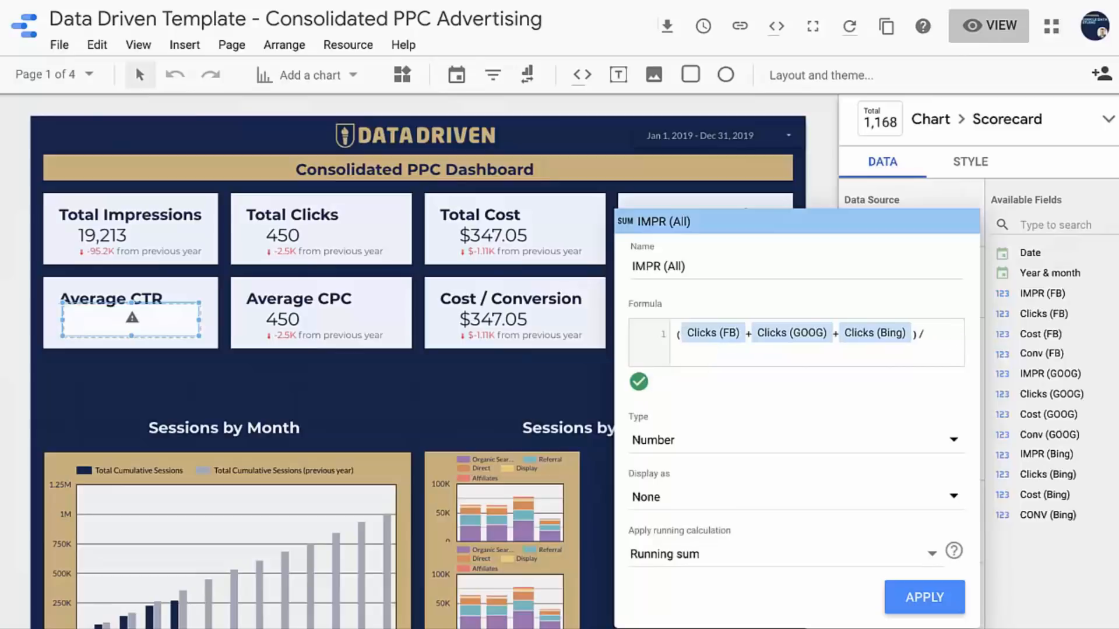
text( (imp)
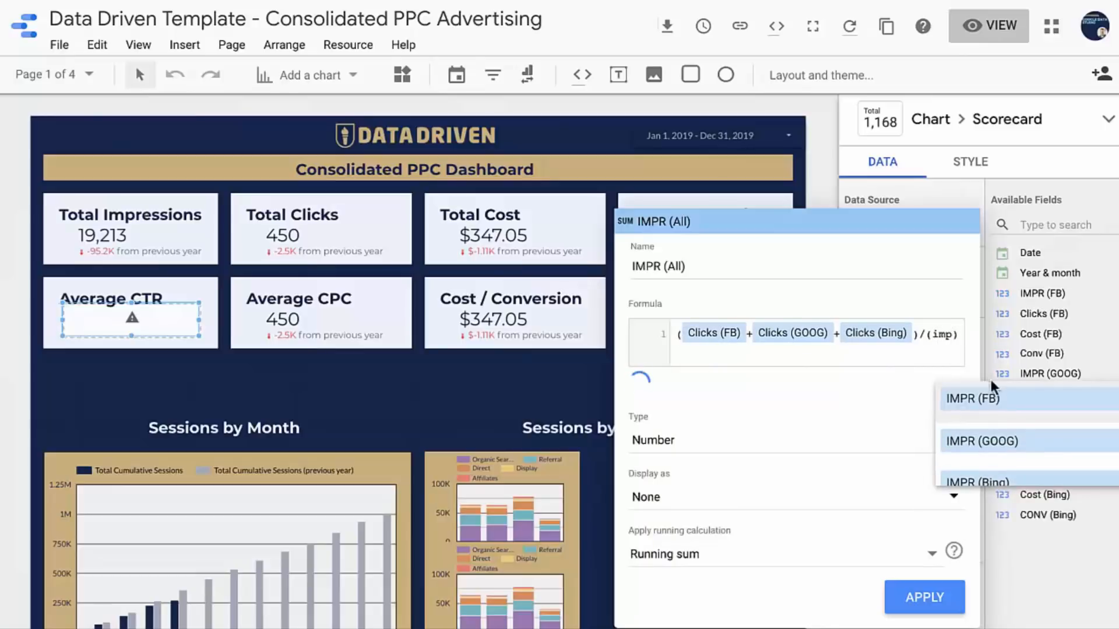
click(991, 399)
text(+imp)
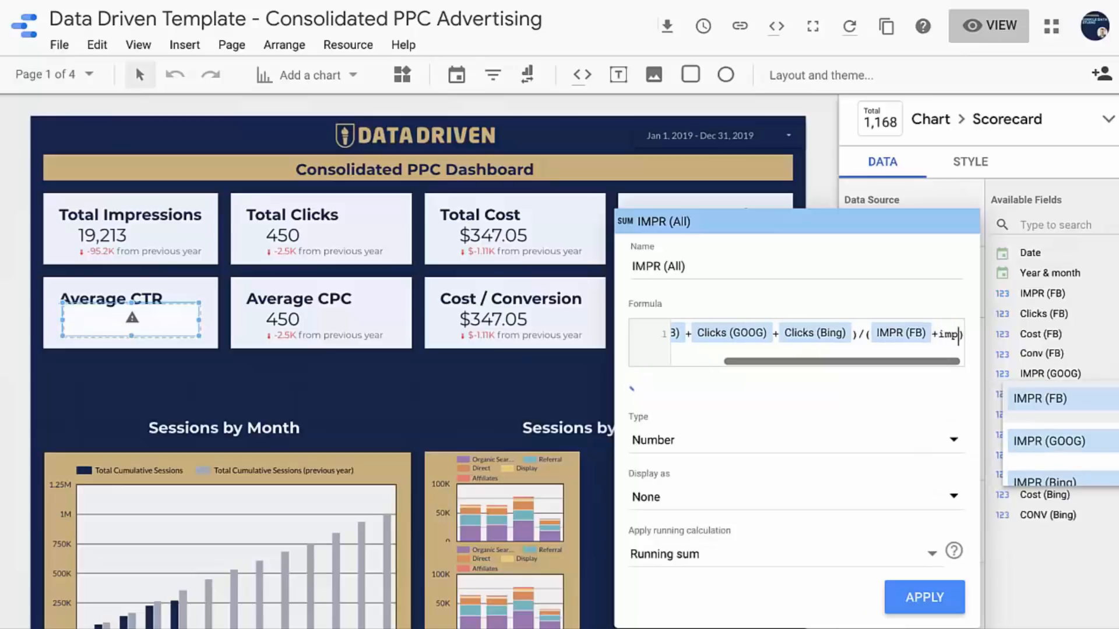
click(1085, 446)
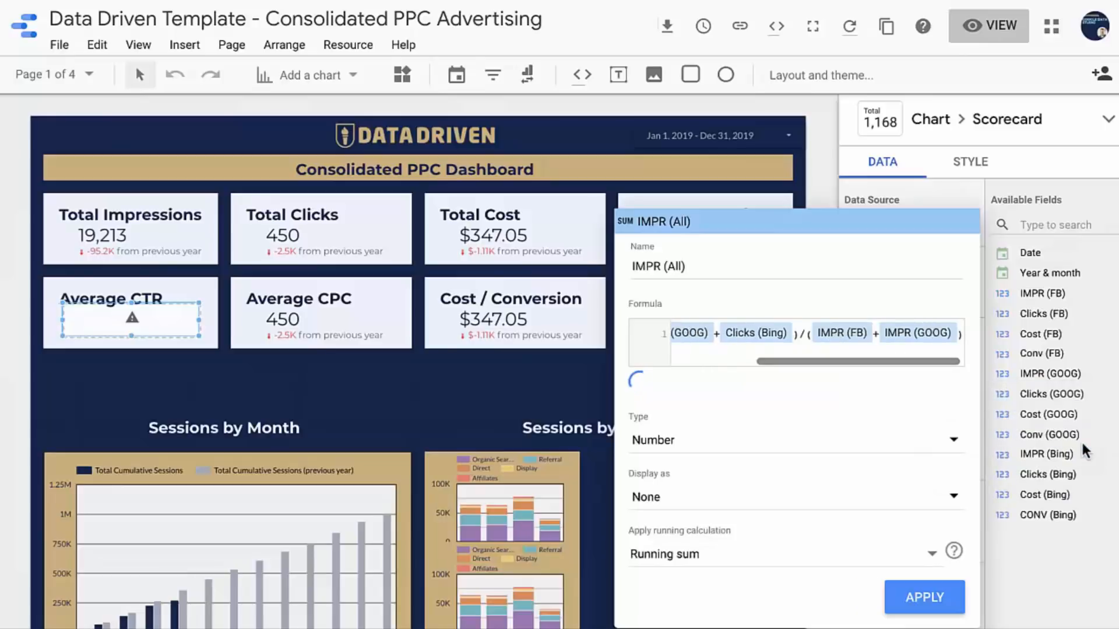
text(+impr)
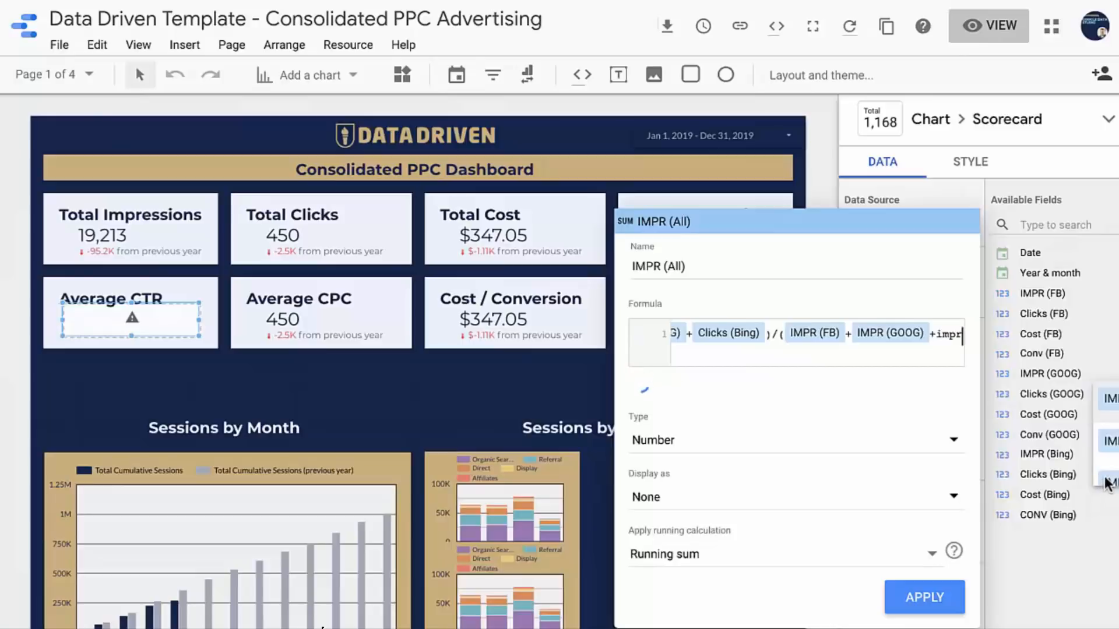
click(1107, 481)
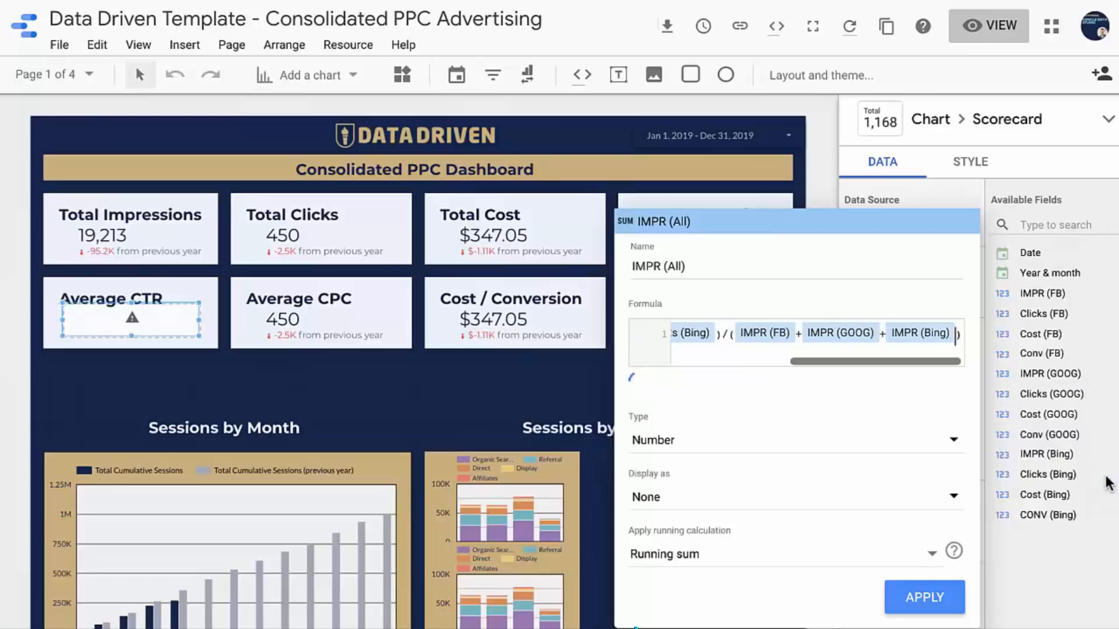
- Set the Average CTR metric's type to Percent and apply the changes
click(660, 449)
mouse_move(703, 462)
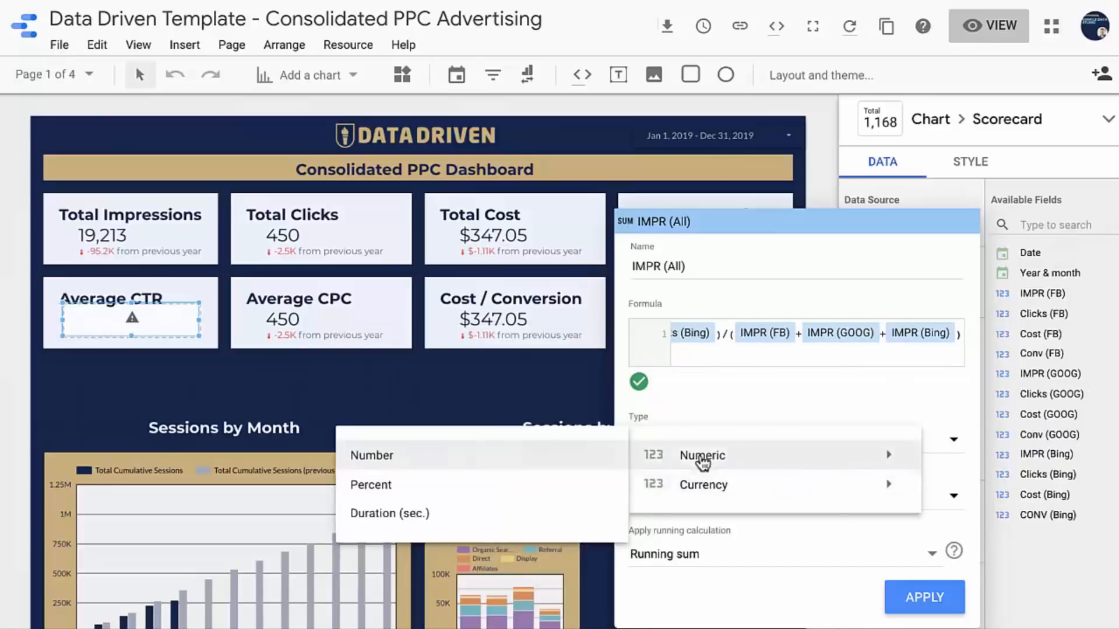
click(383, 485)
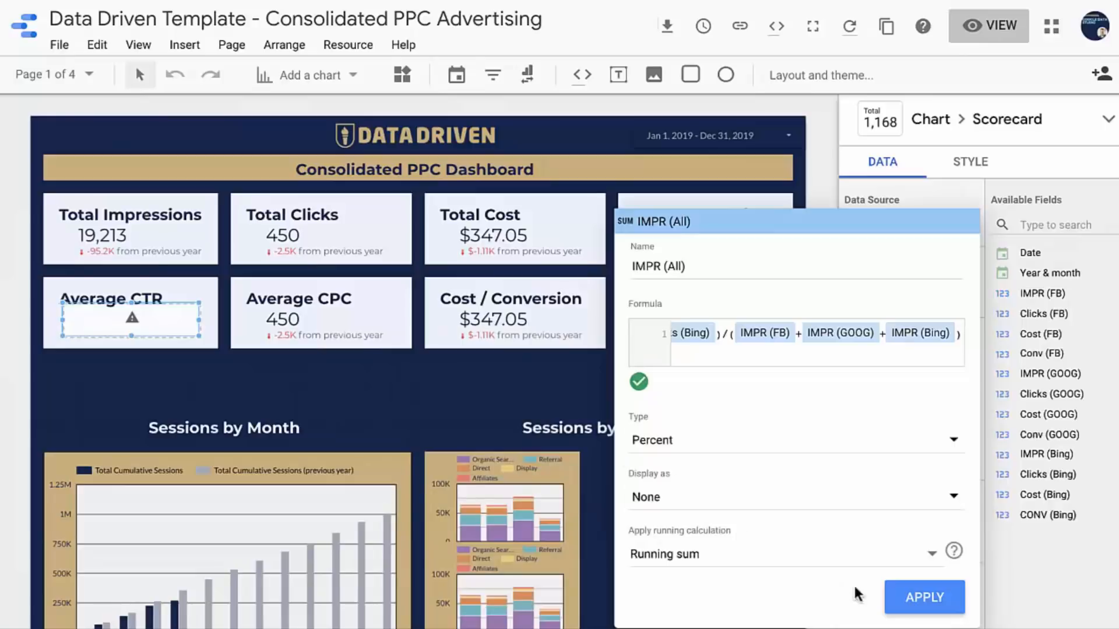
click(909, 589)
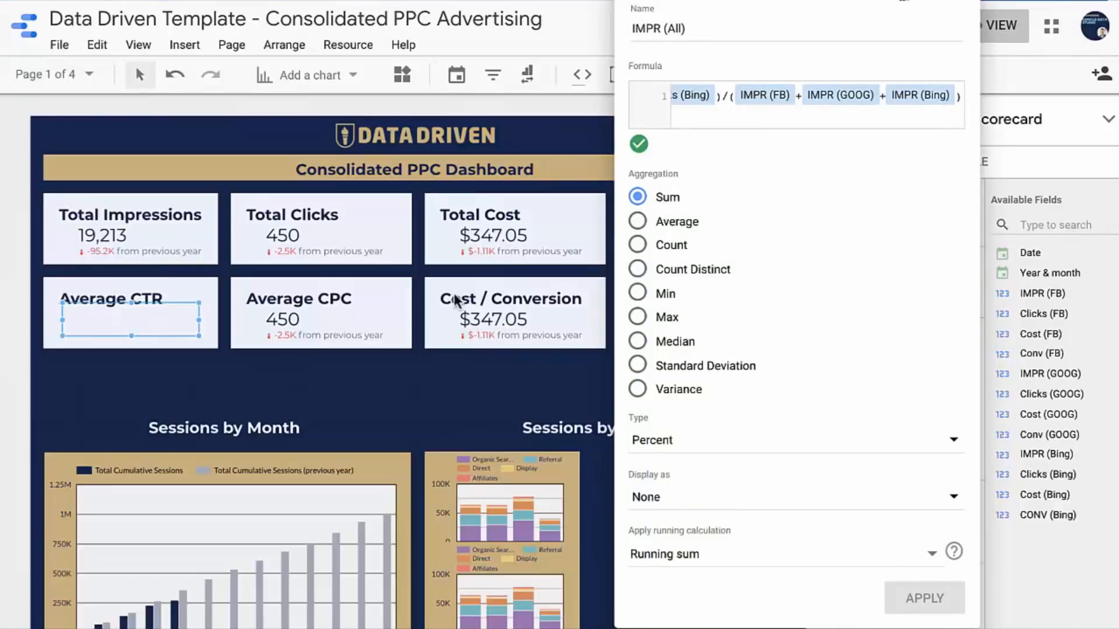
- Open the Average CPC scorecard's Click (all) metric to review its formula, and close it without changes
click(393, 391)
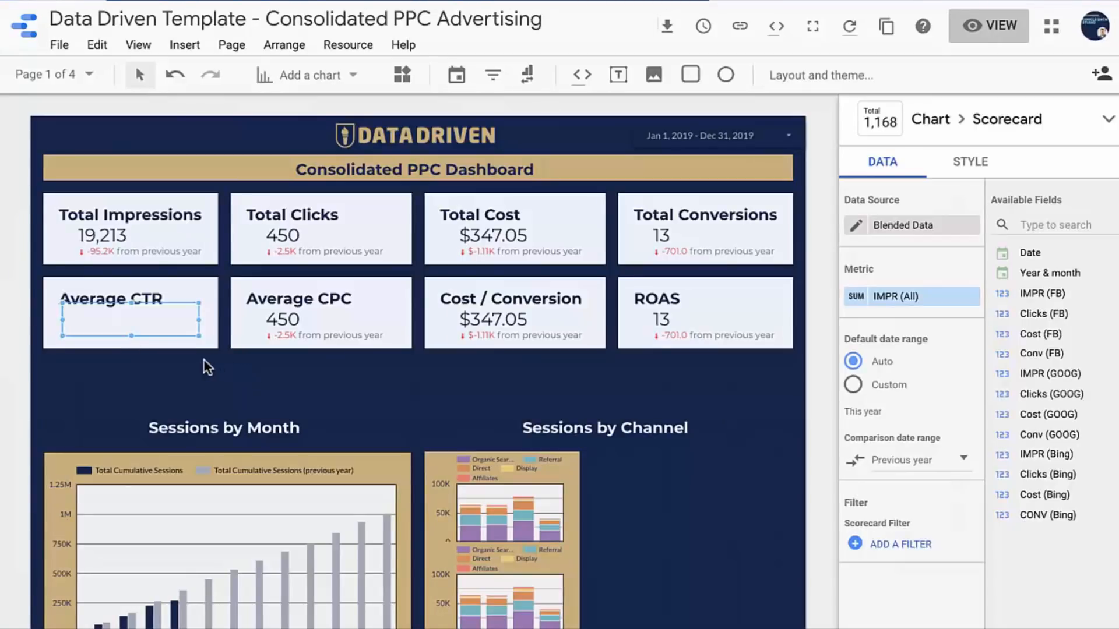
click(291, 312)
click(296, 333)
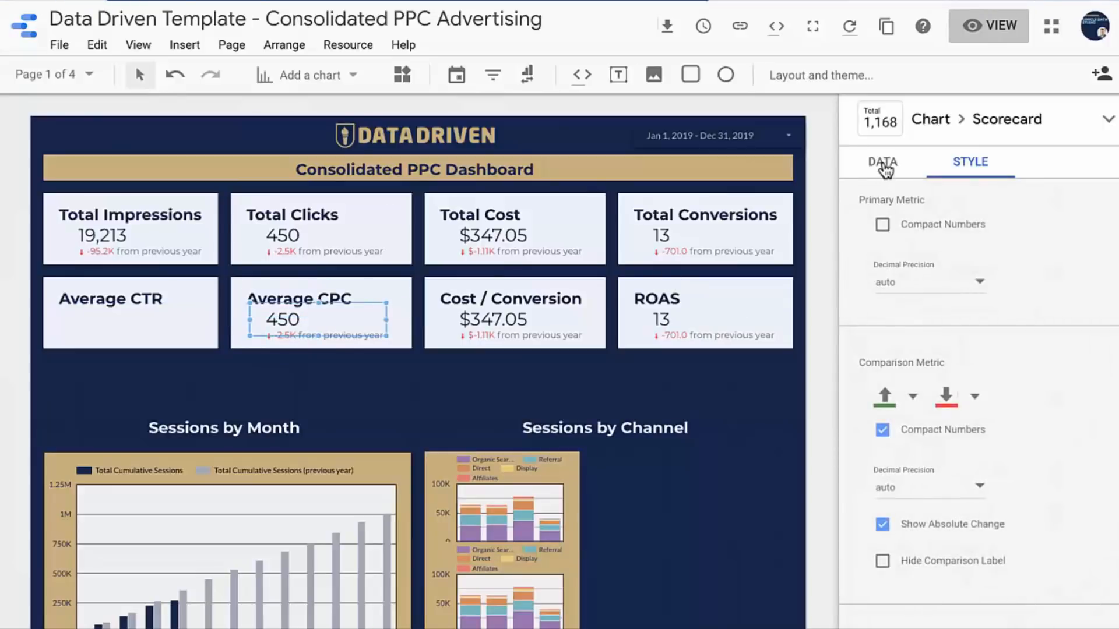
click(883, 169)
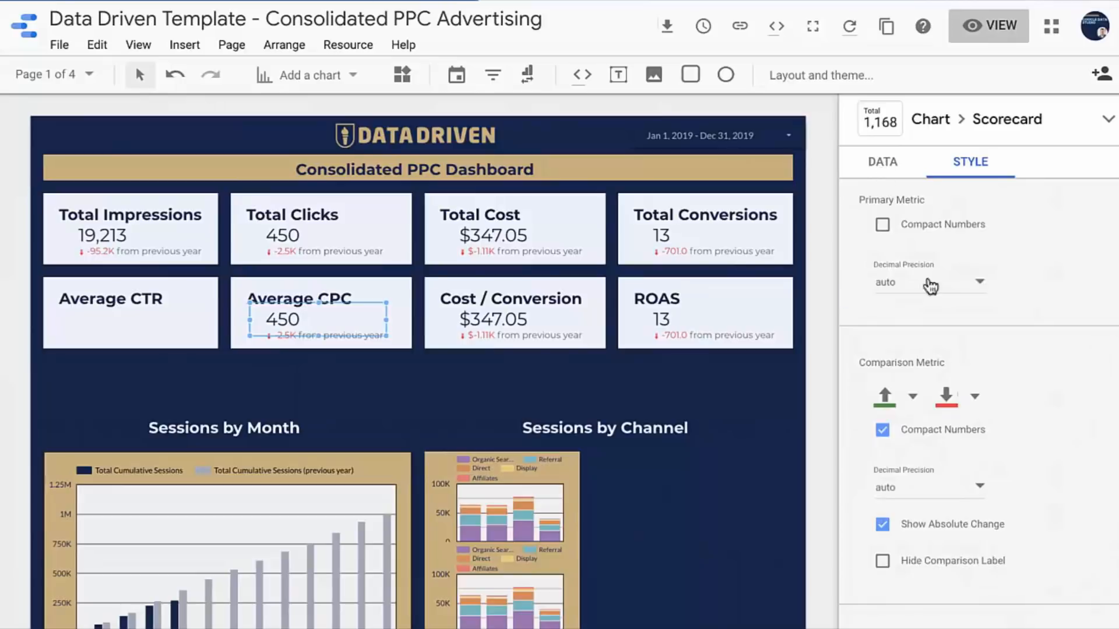
click(865, 300)
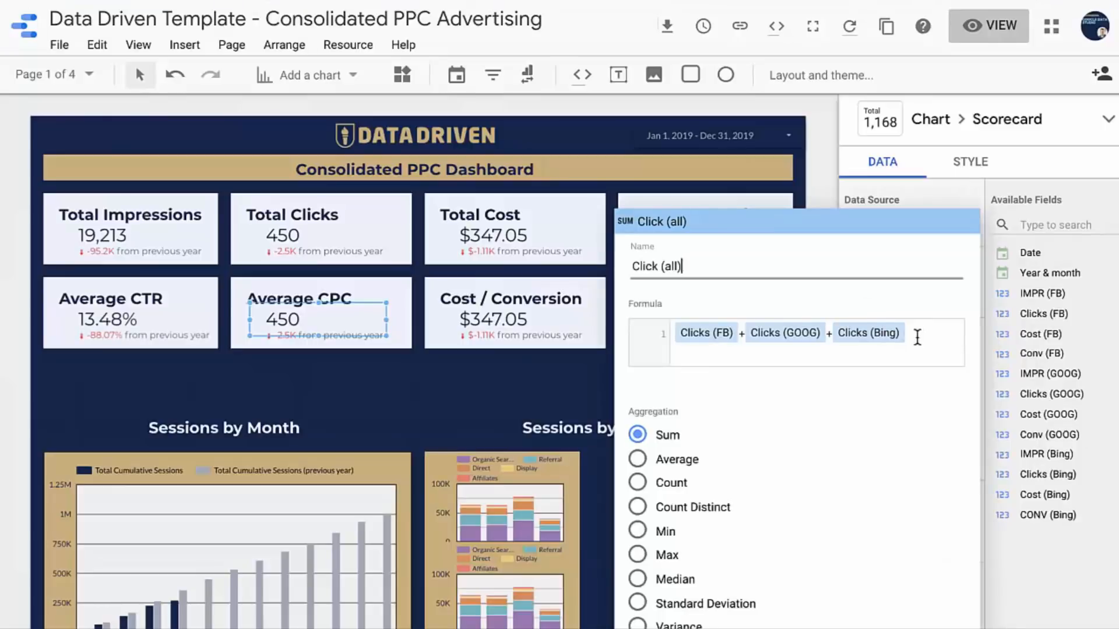
click(302, 322)
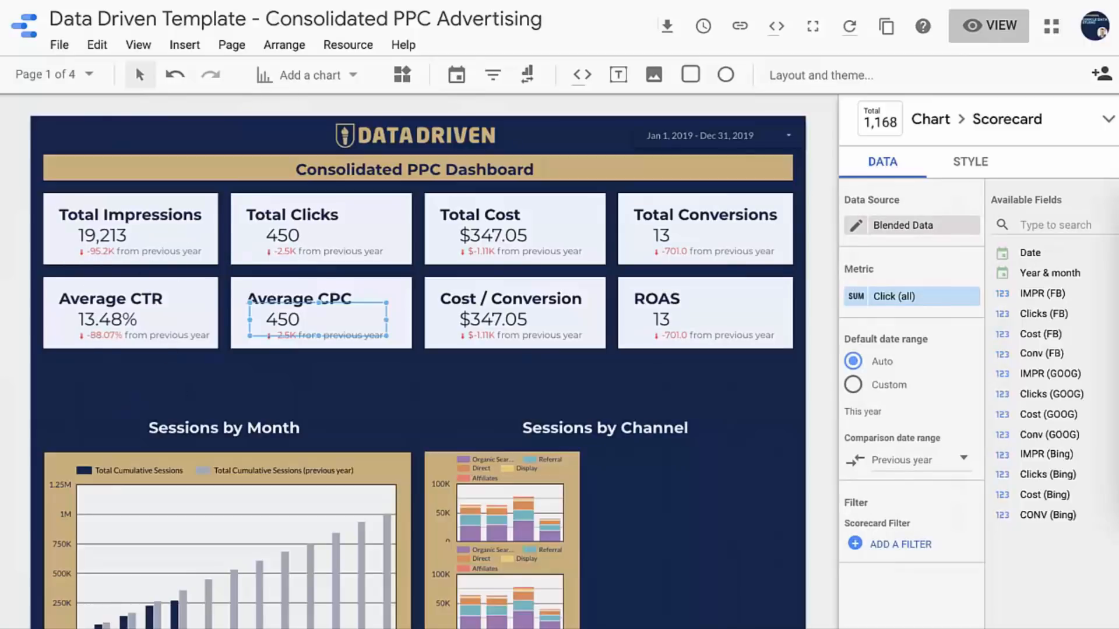
- Review the full clicks-over-impressions formula in the Average CTR scorecard's metric and close it
click(117, 313)
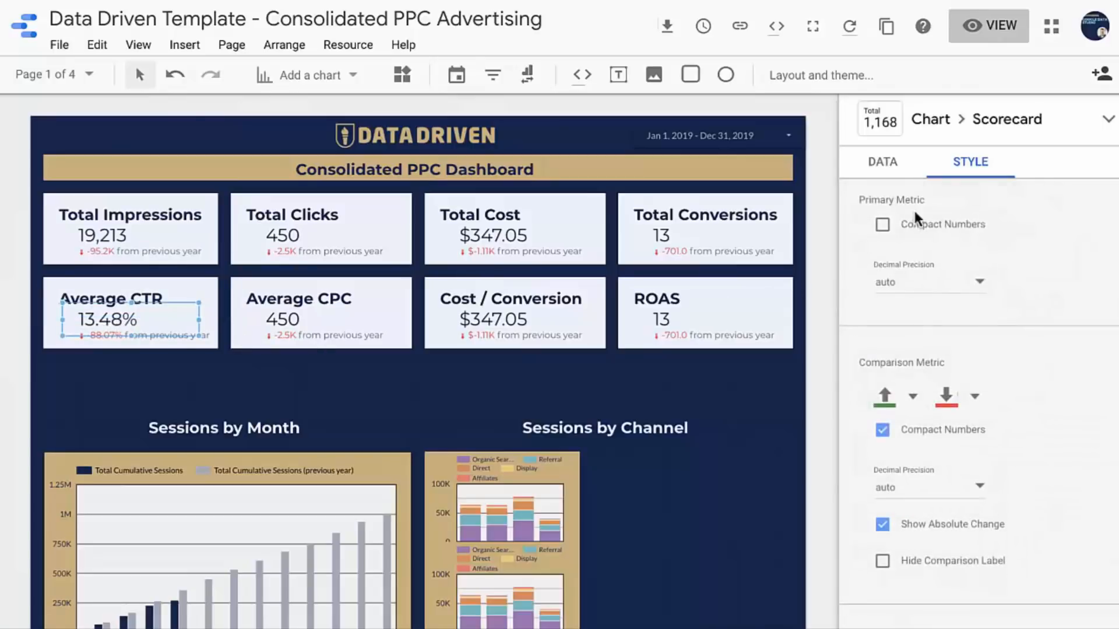
click(883, 163)
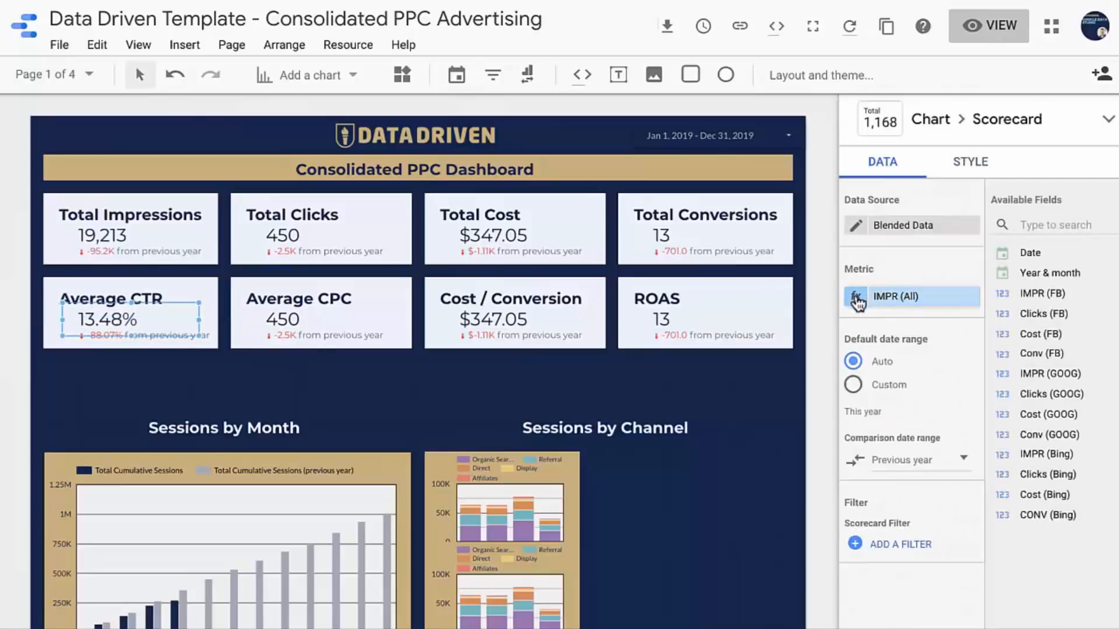
click(858, 299)
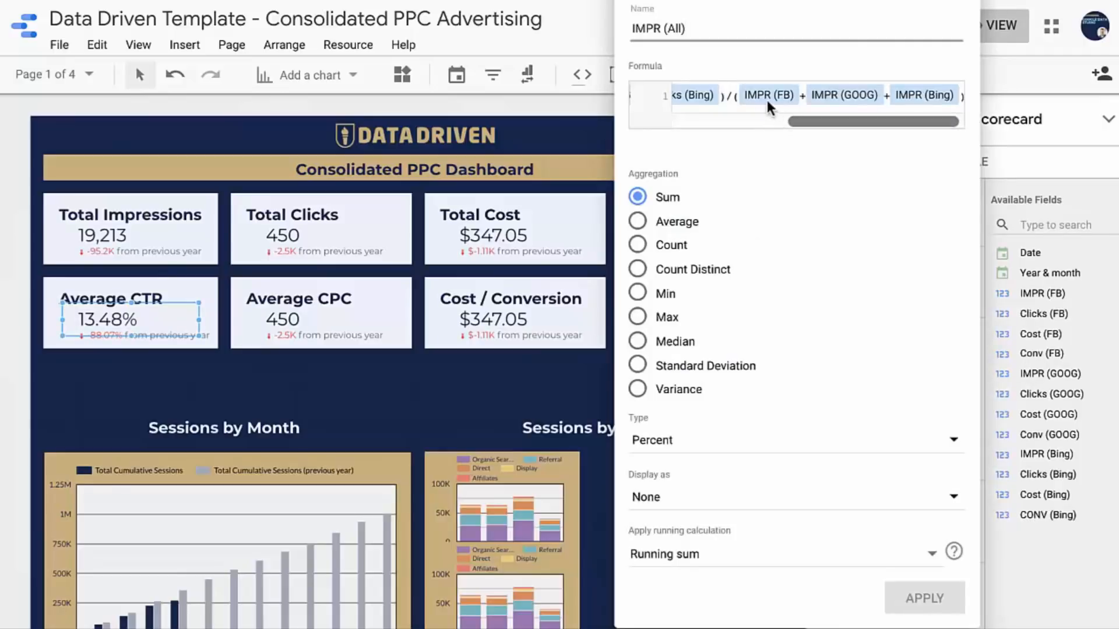
drag(733, 94, 612, 81)
scroll(780, 102, right, 1)
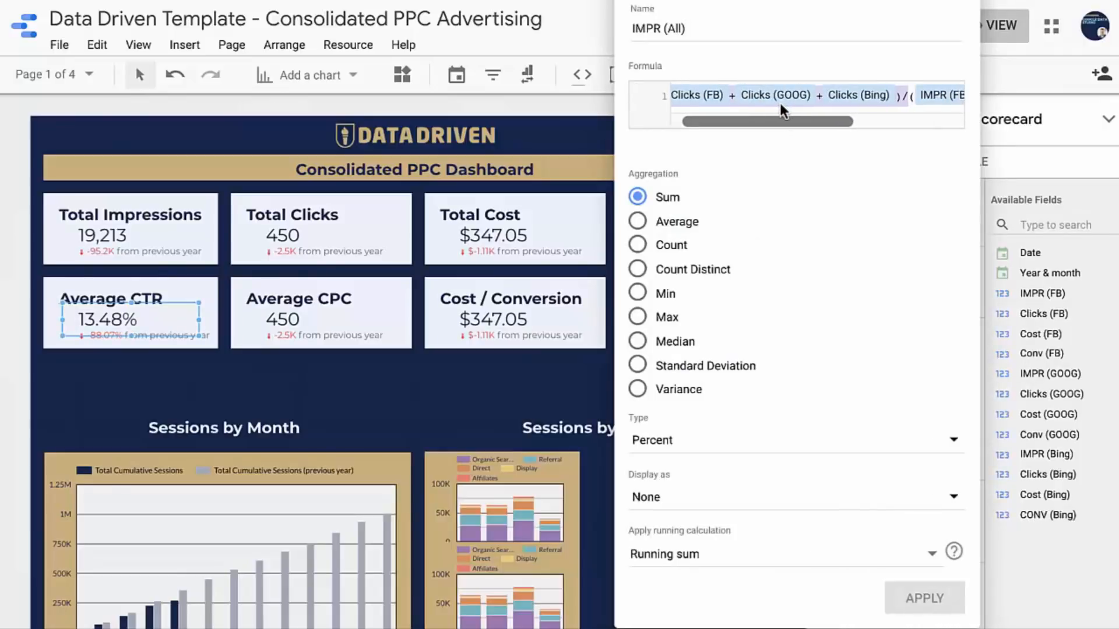
scroll(780, 102, right, 1)
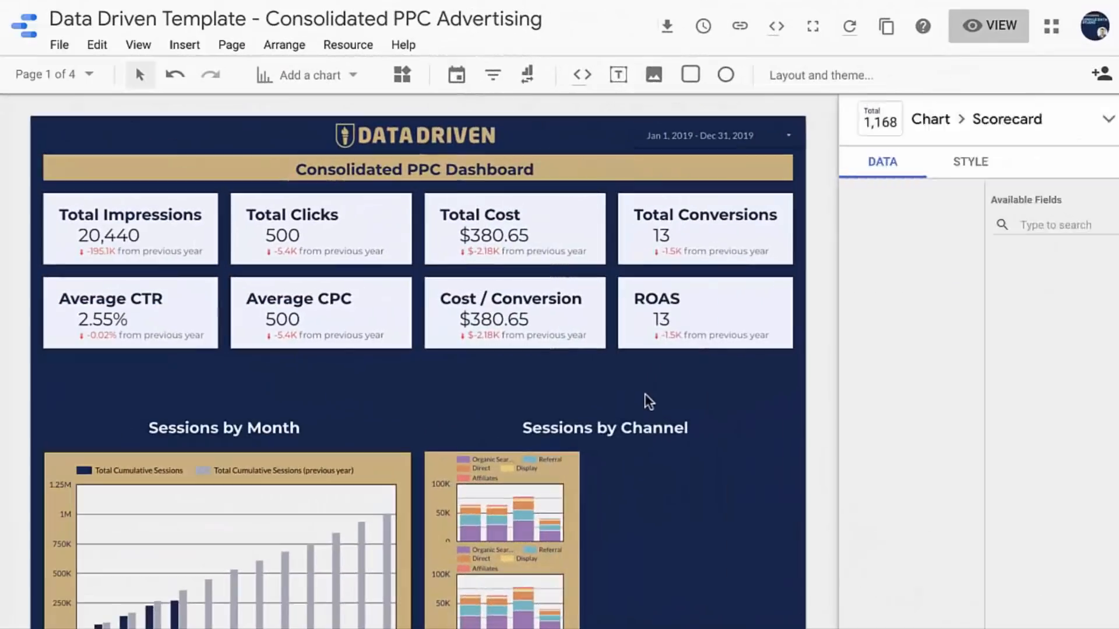
click(644, 394)
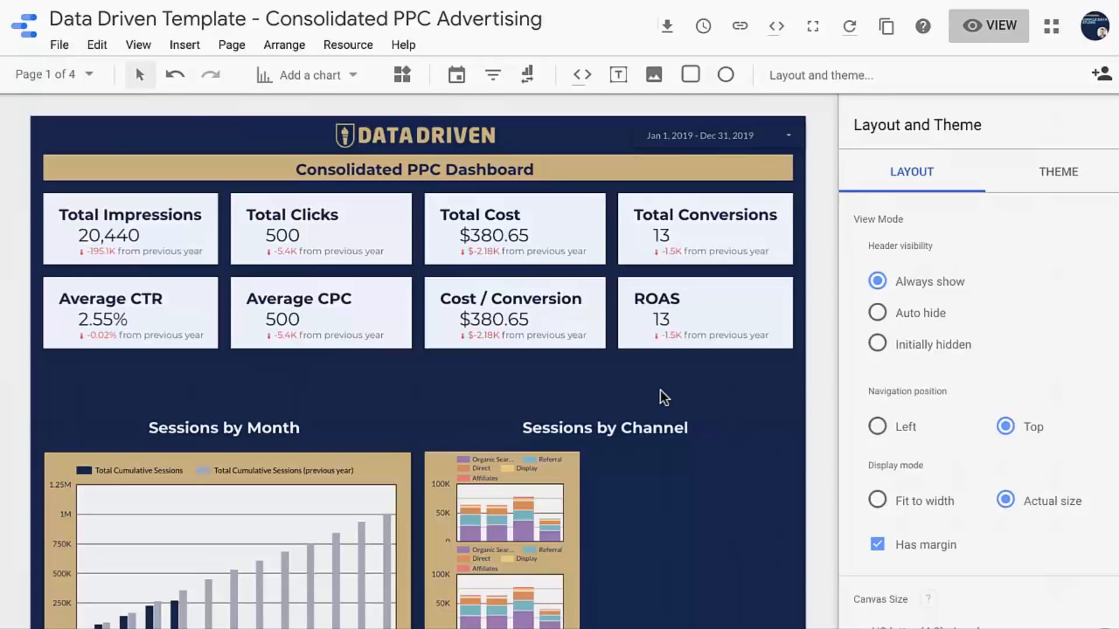
- Examine the blended data behind the Total Impressions scorecard, checking the join keys and the IMPR (GOOG) metric settings
click(98, 248)
click(855, 226)
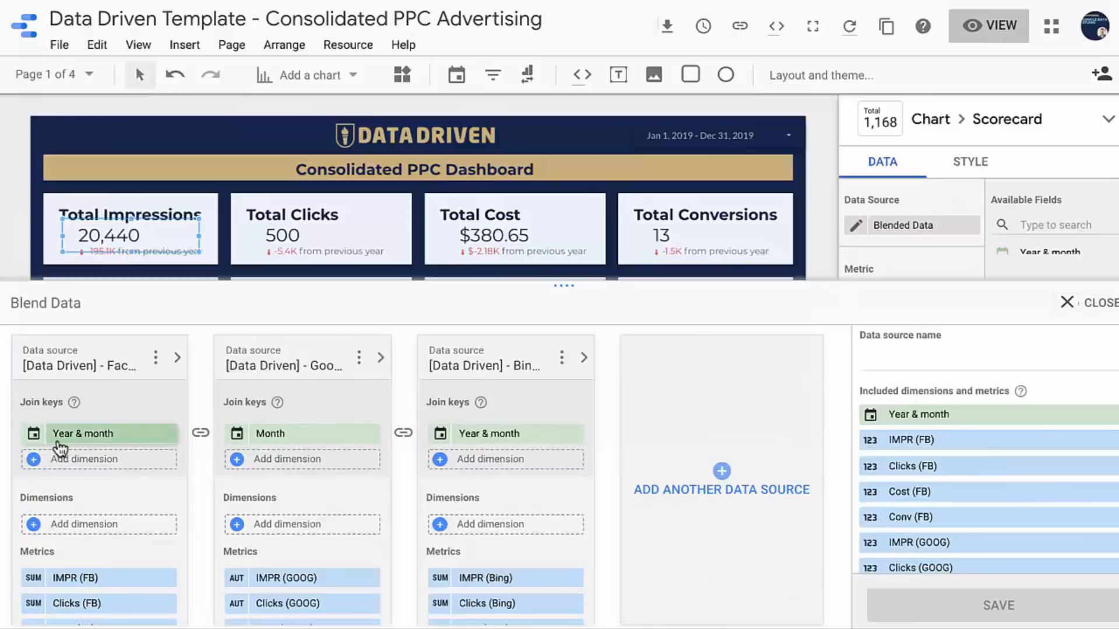
scroll(260, 532, down, 5)
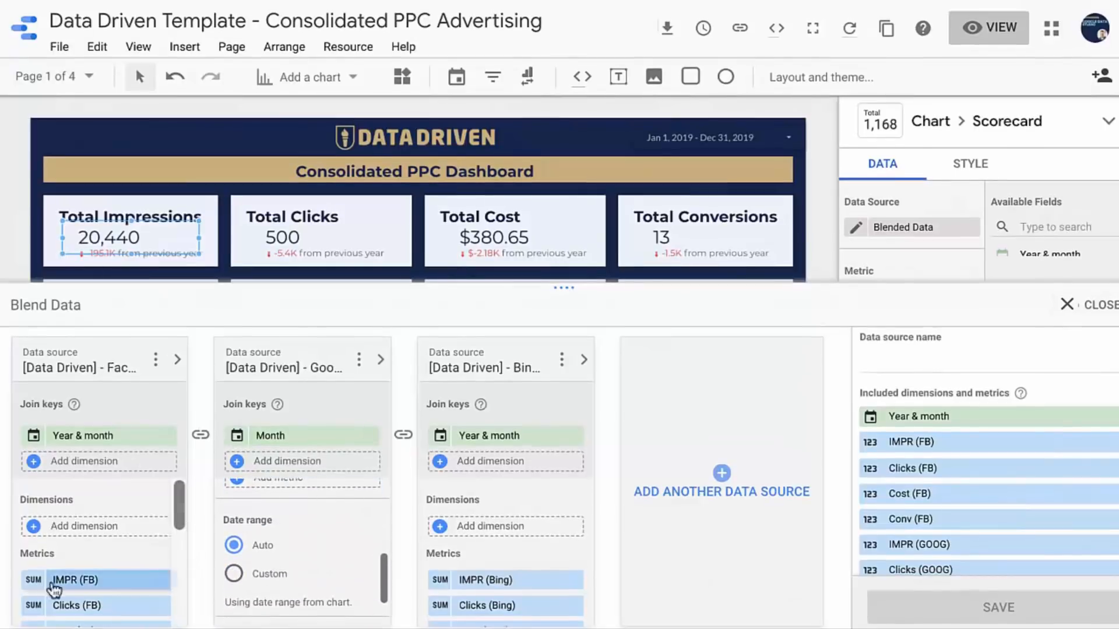
scroll(264, 554, up, 3)
scroll(263, 564, up, 1)
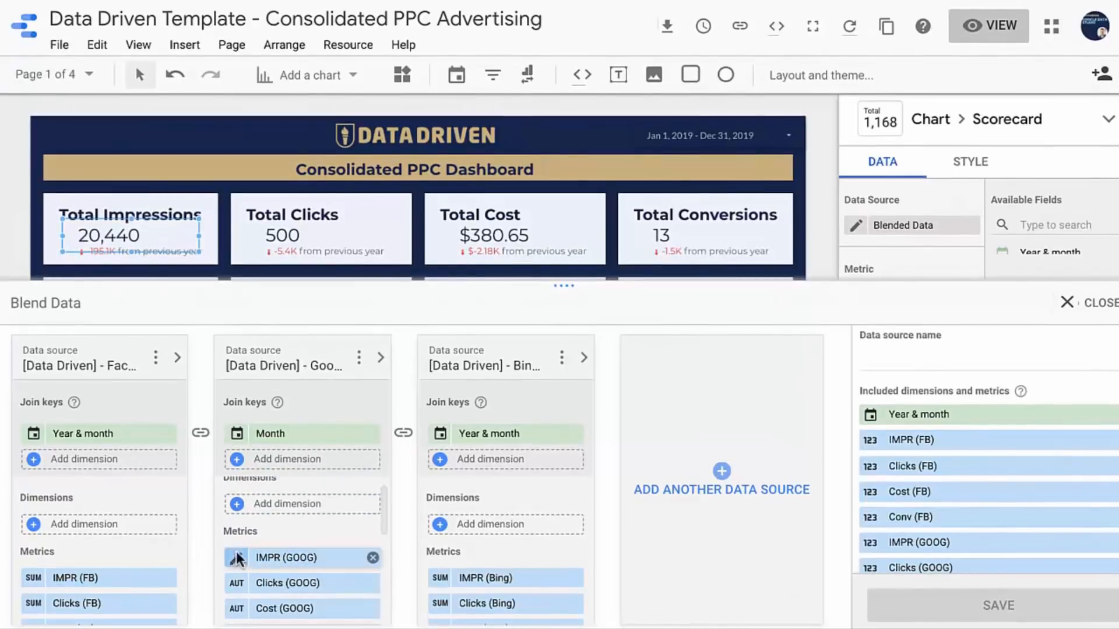
click(242, 557)
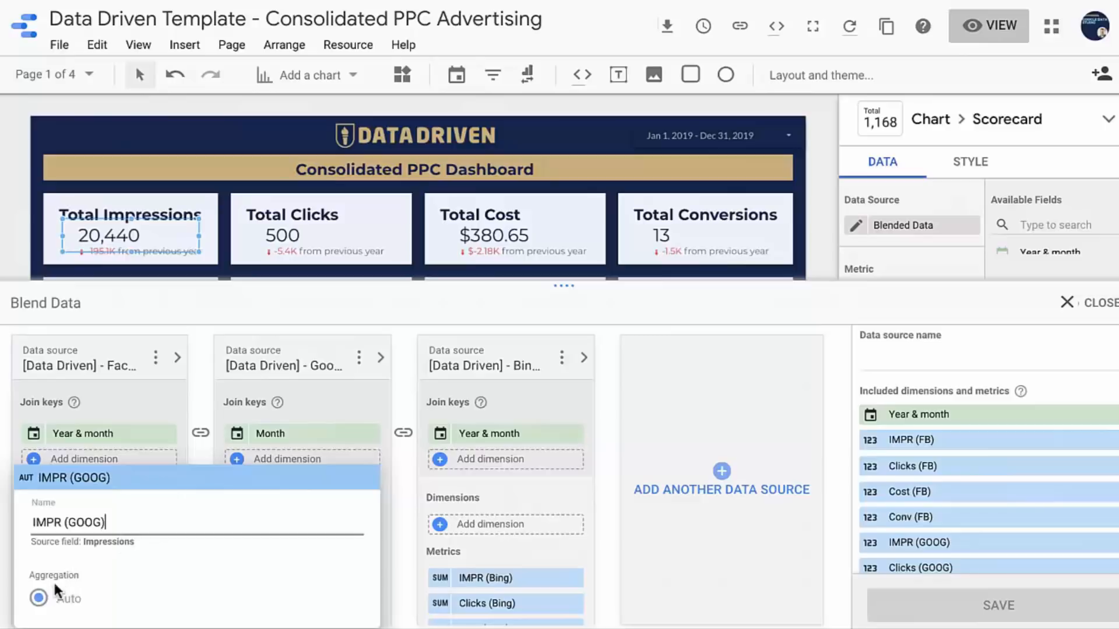
click(632, 309)
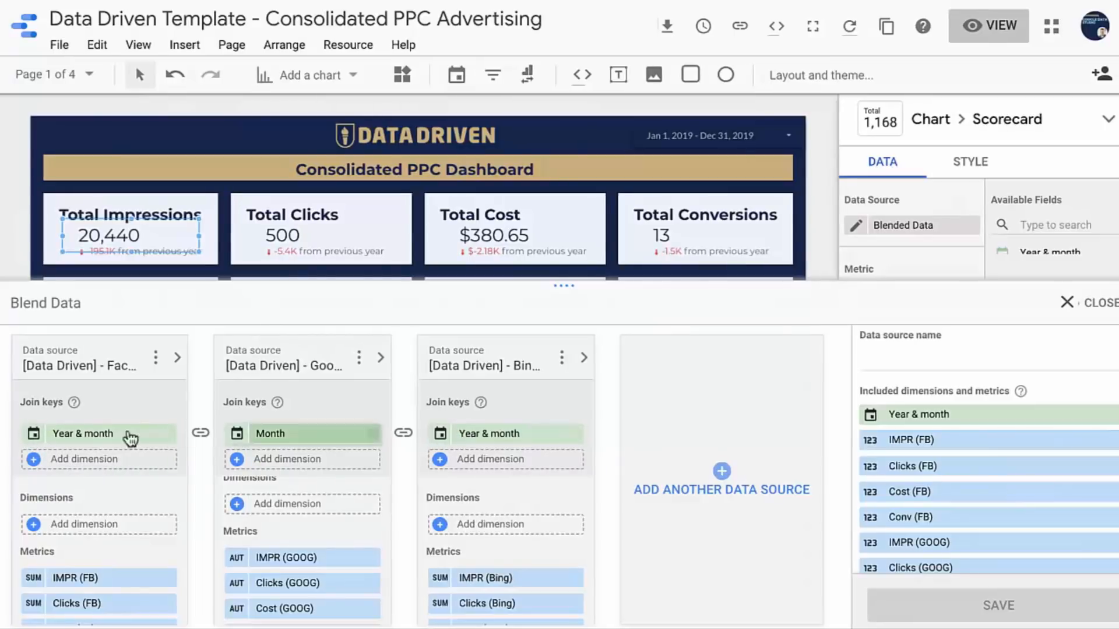
click(1087, 302)
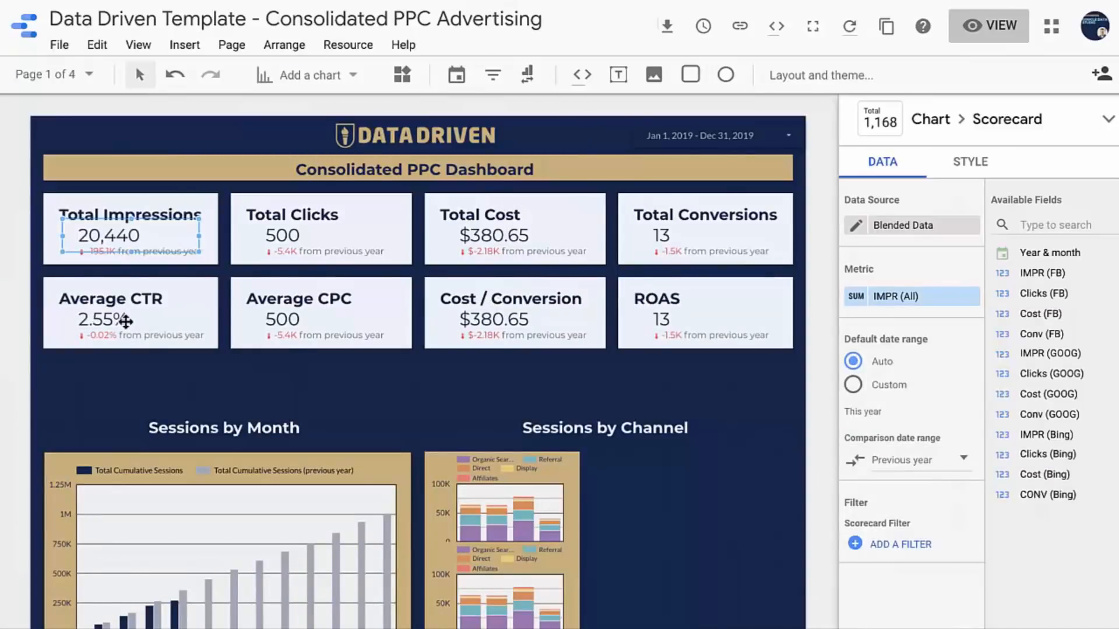
click(102, 321)
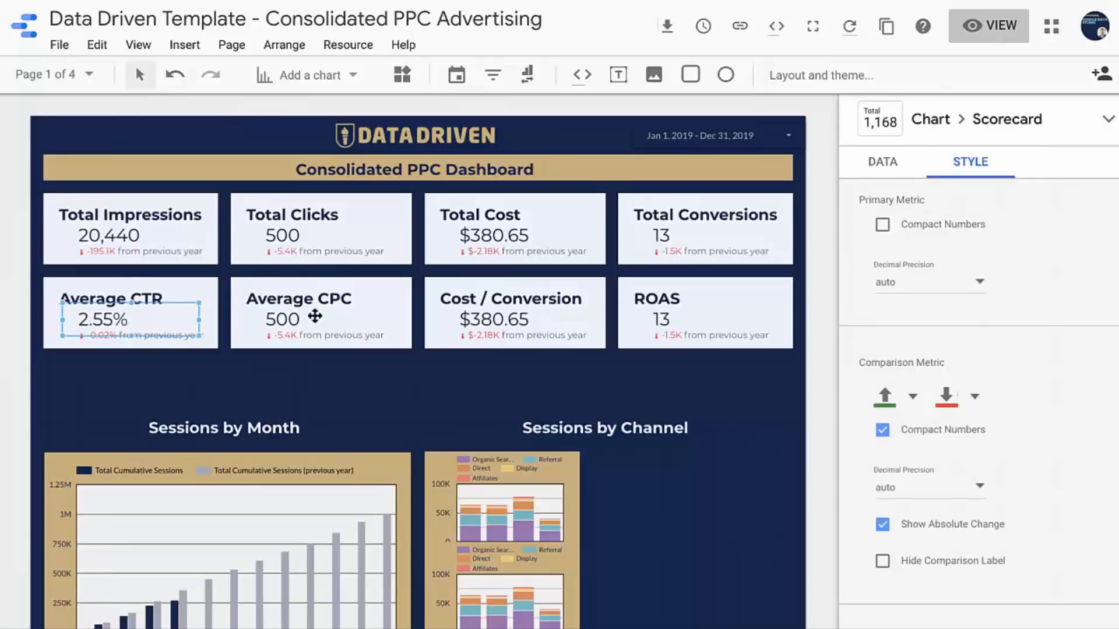
click(289, 231)
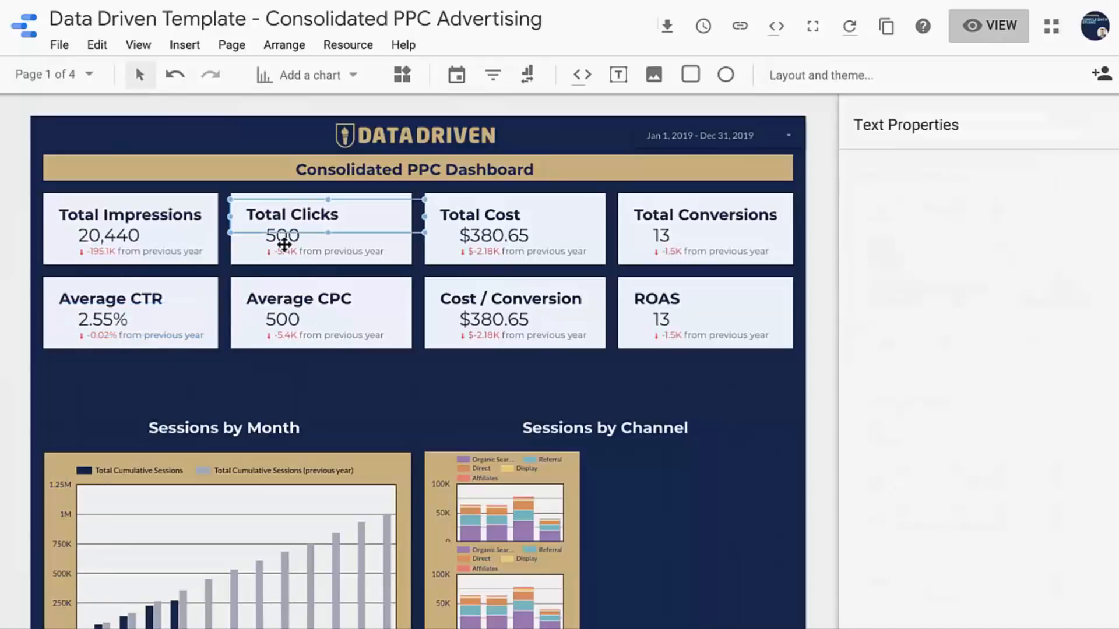
click(254, 241)
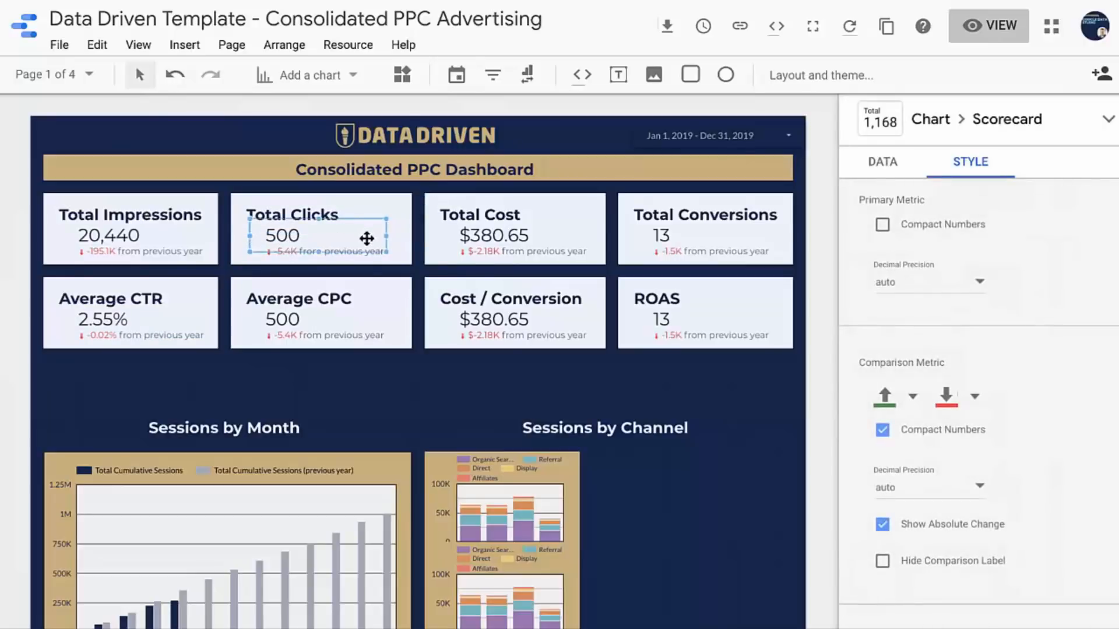
click(277, 322)
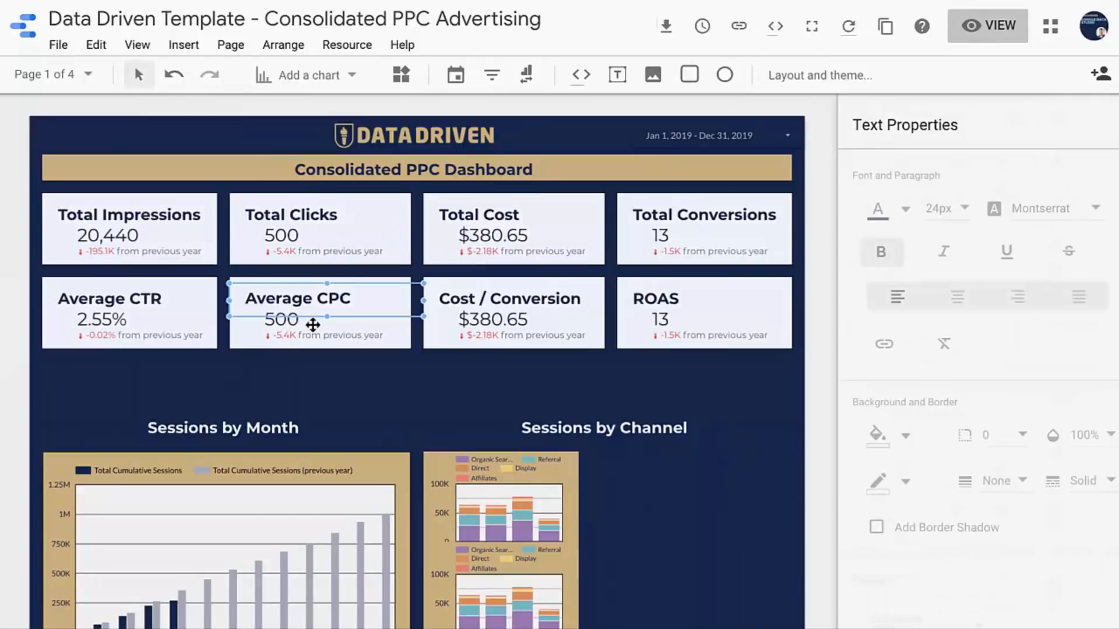
click(313, 323)
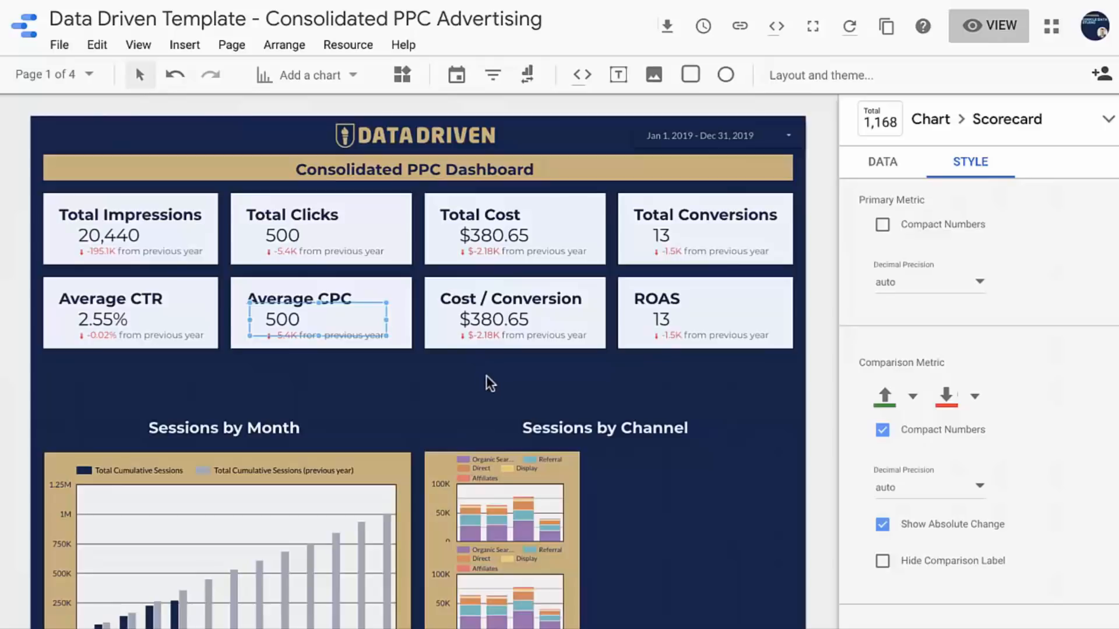
click(283, 321)
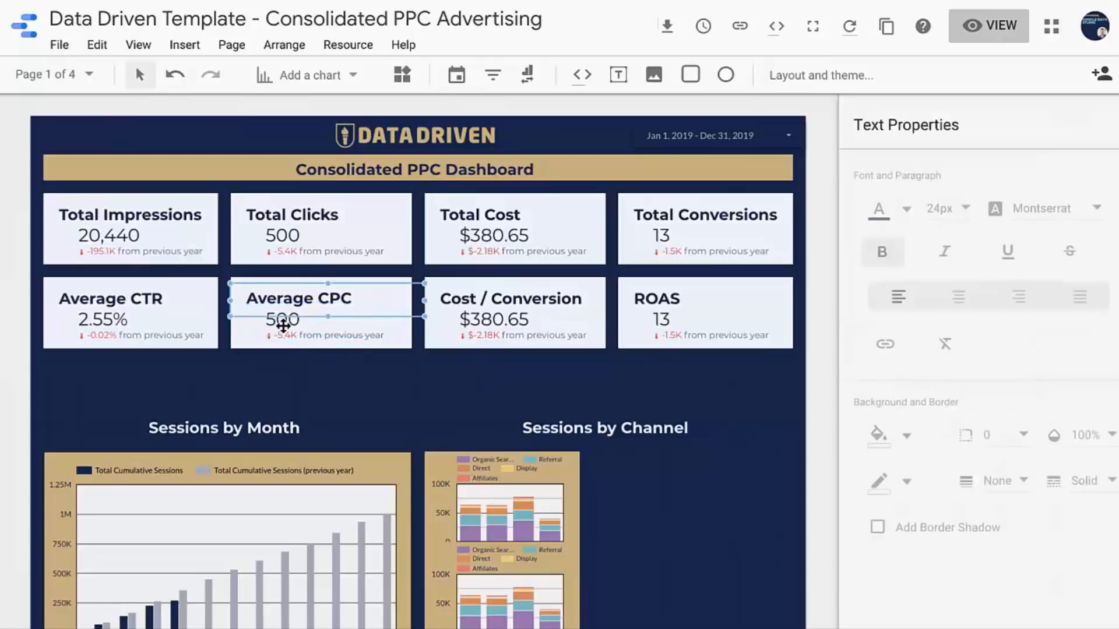
click(283, 322)
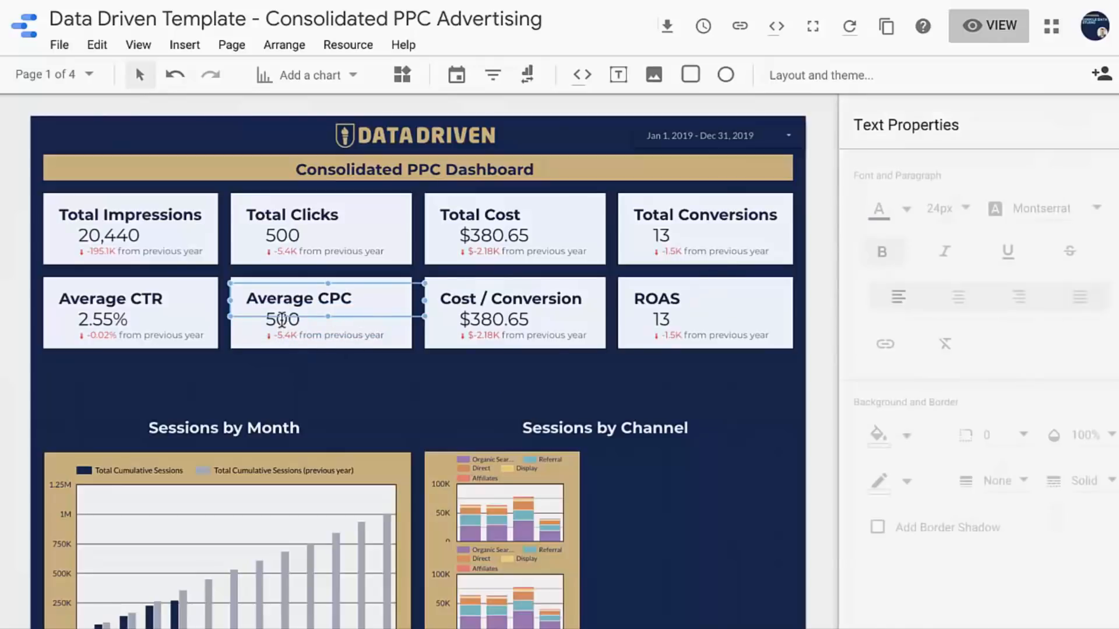
click(282, 325)
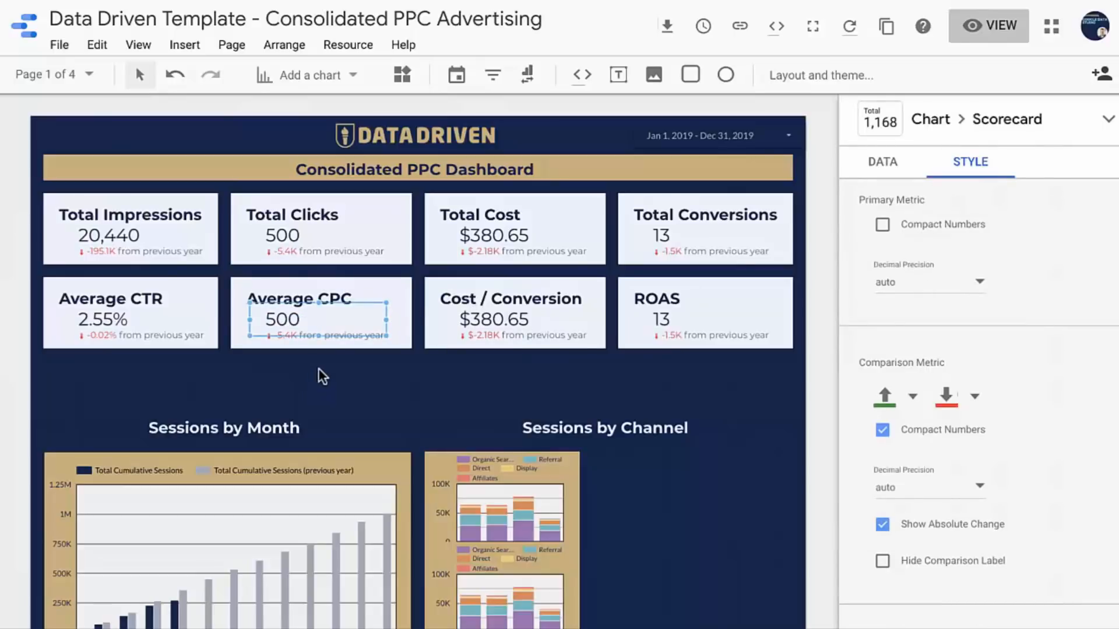
click(282, 320)
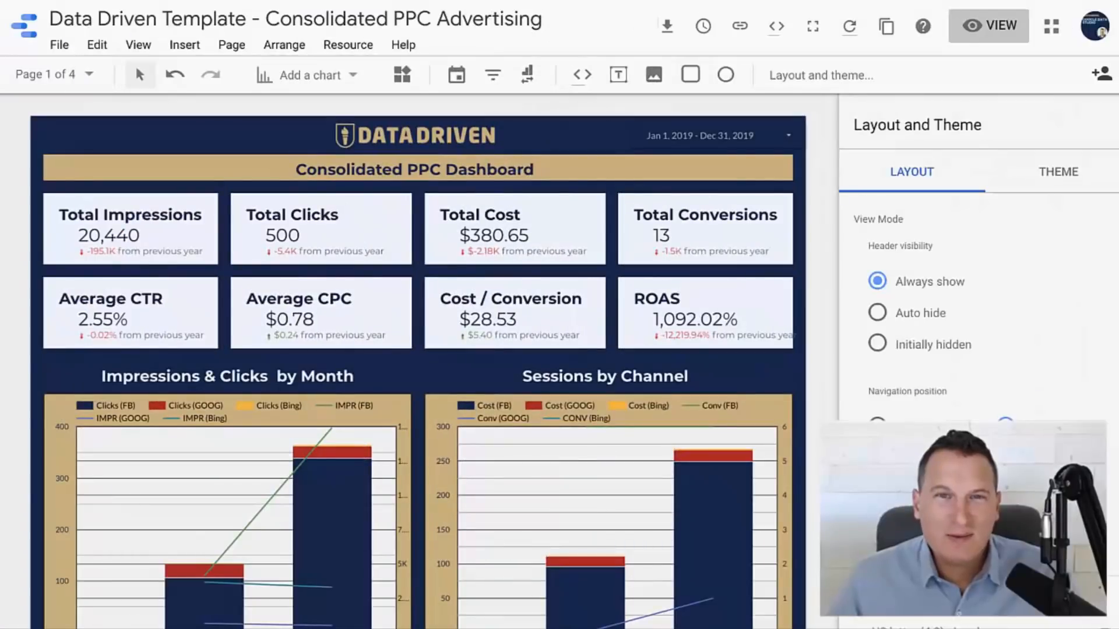
- Retitle the Sessions by Channel heading as "Costs and Conversions by Month" and widen its text box on both sides
scroll(647, 347, down, 2)
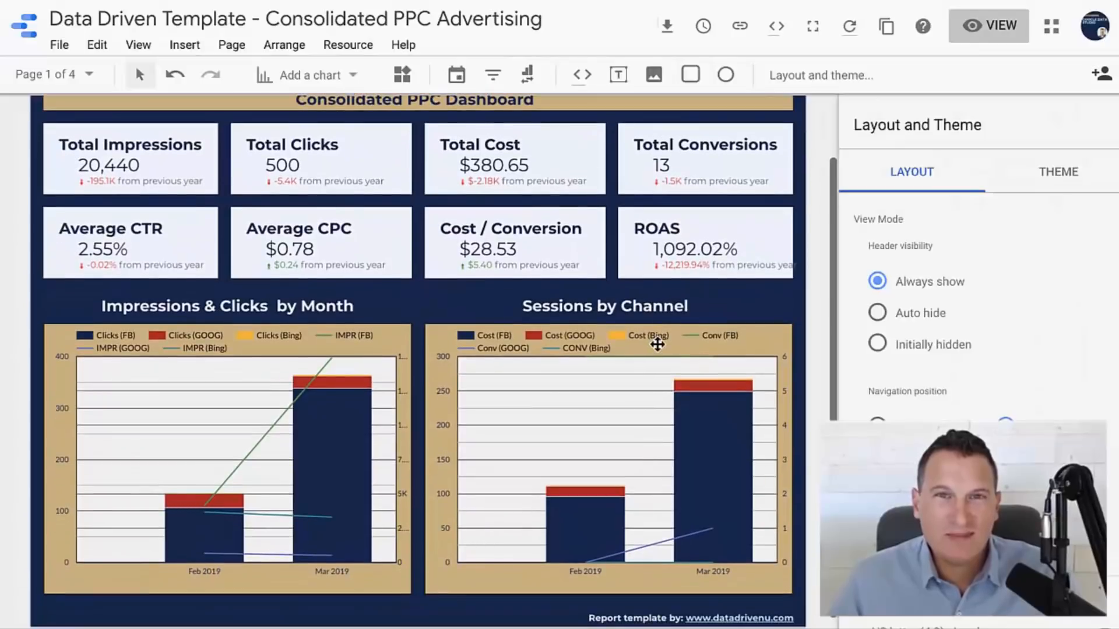
click(545, 305)
double_click(534, 303)
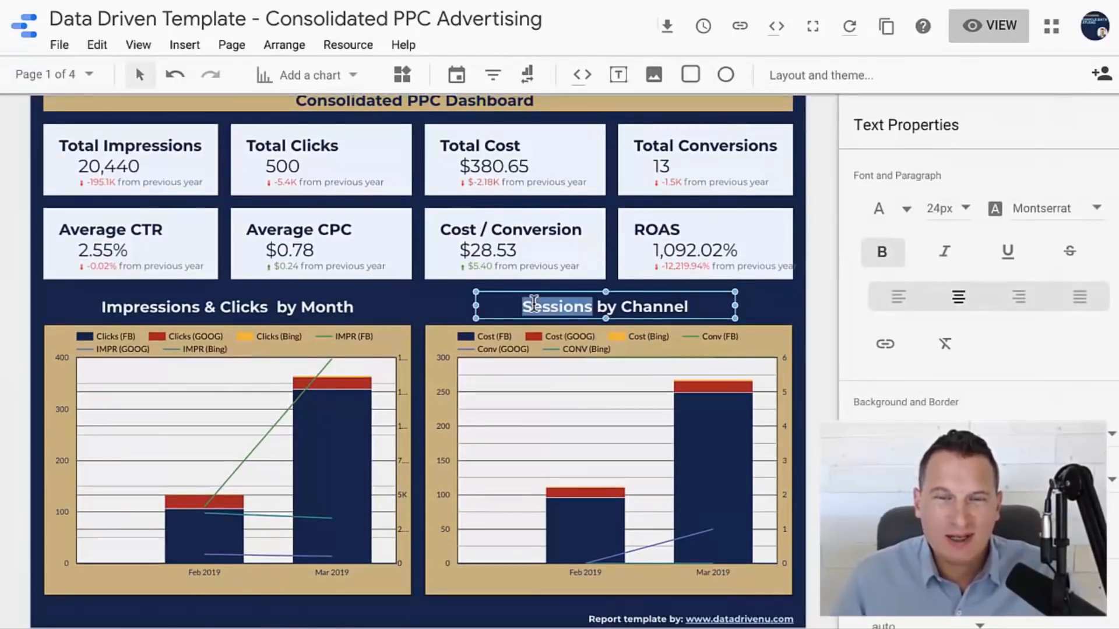
text(Co)
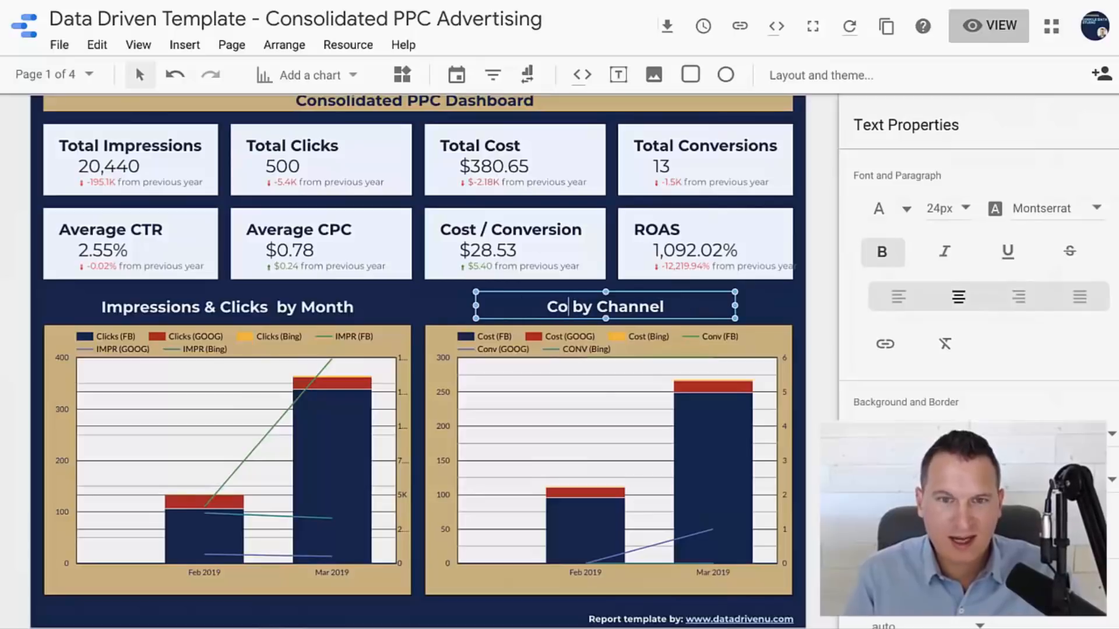
text(sts and Conv)
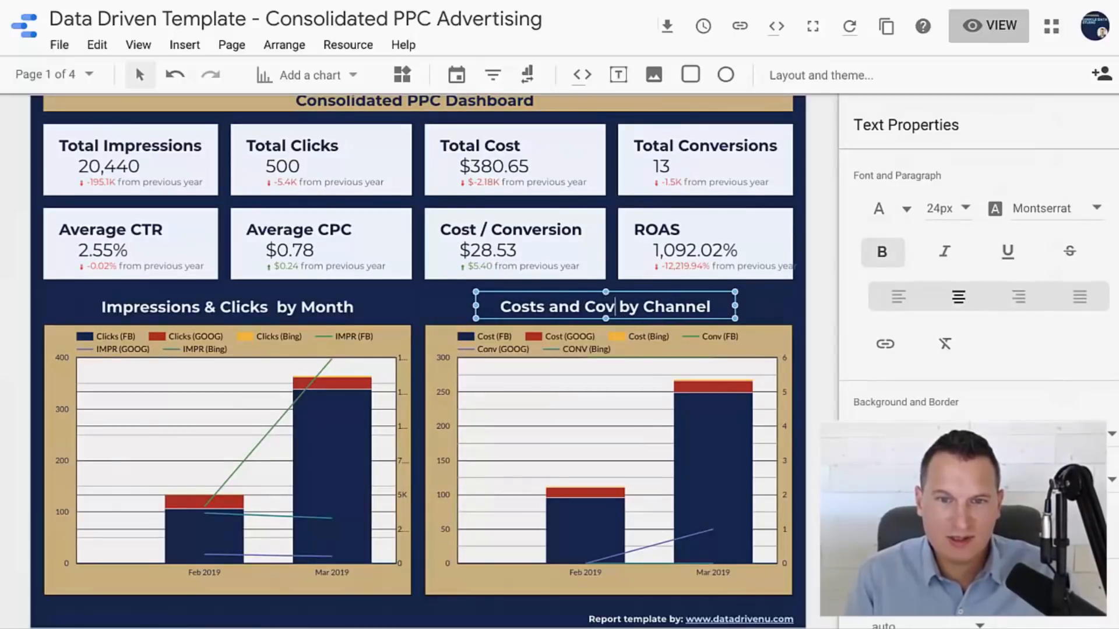
text(ersions by M)
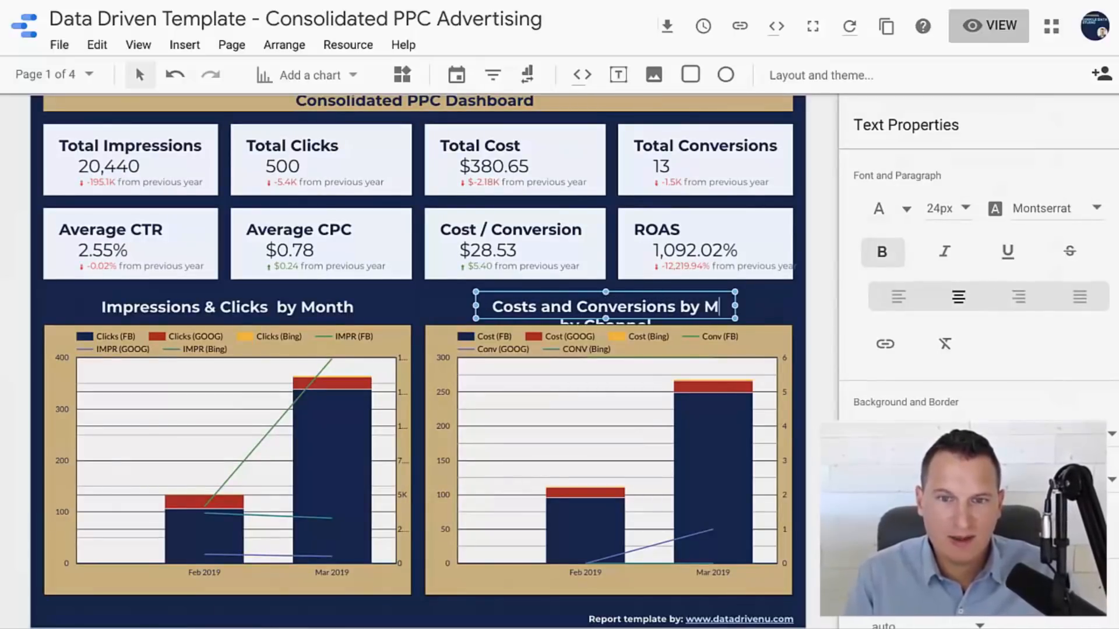
text(onth)
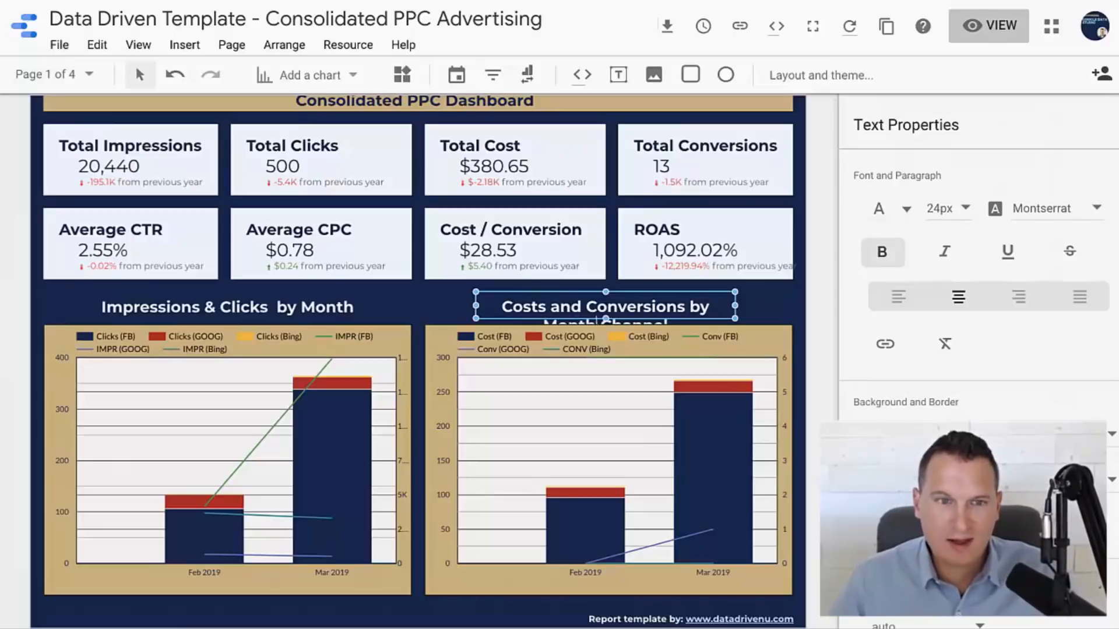
key(Delete)
key(Delete)
key(Delete)
key(Delete)
key(Delete)
key(Delete)
key(Delete)
key(Delete)
drag(476, 305, 431, 306)
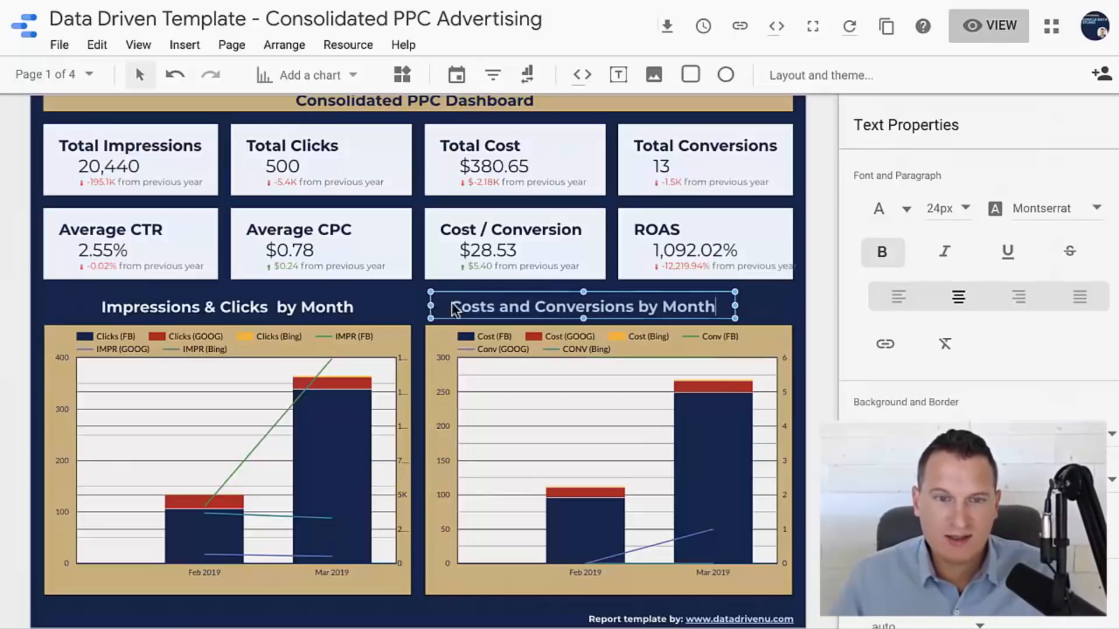
drag(735, 306, 786, 307)
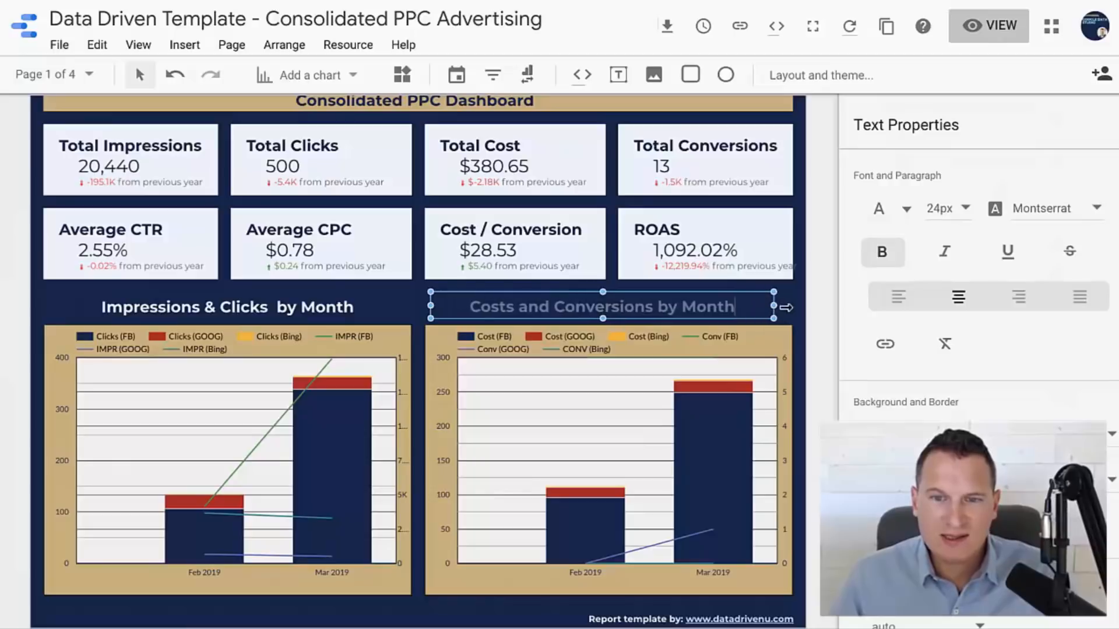
- Remove the extra space before "by" in the "Impressions & Clicks by Month" chart heading
click(286, 303)
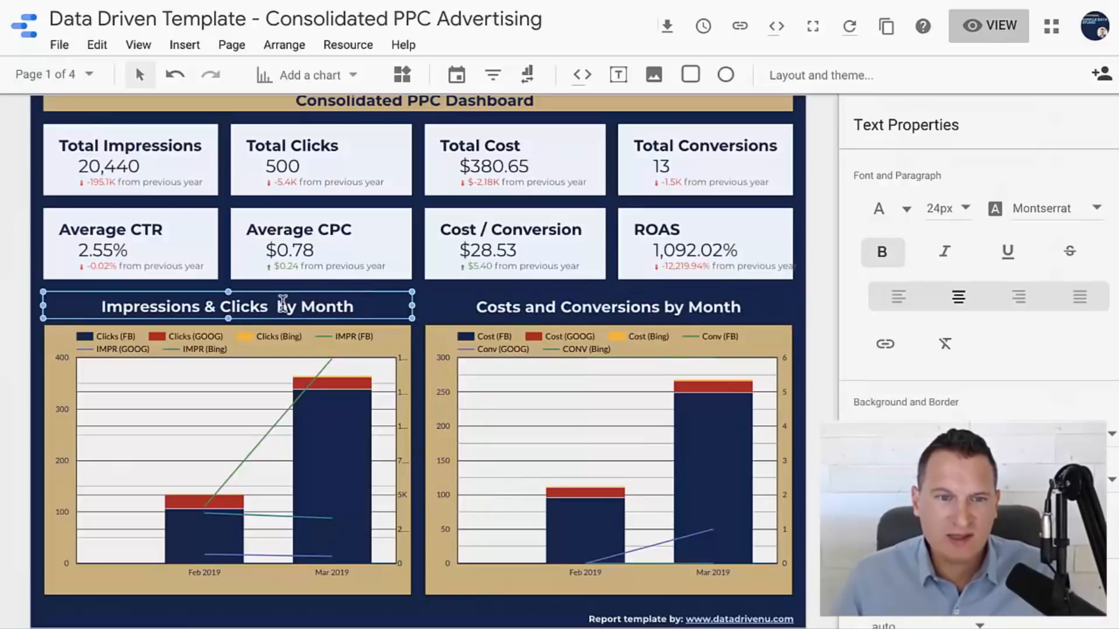
click(282, 304)
key(BackSpace)
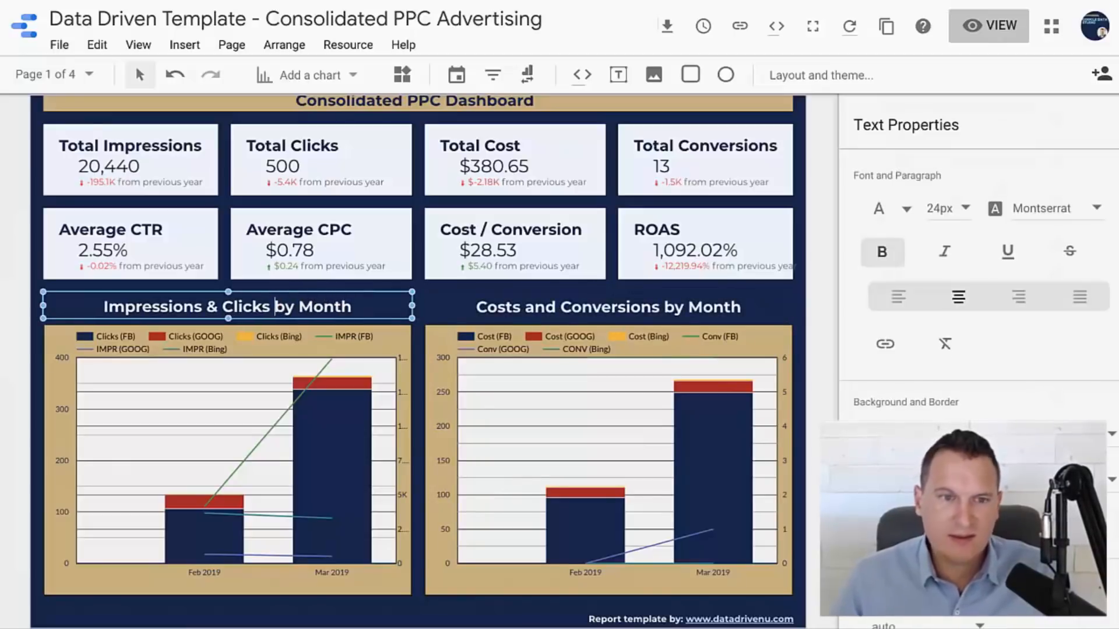
click(443, 305)
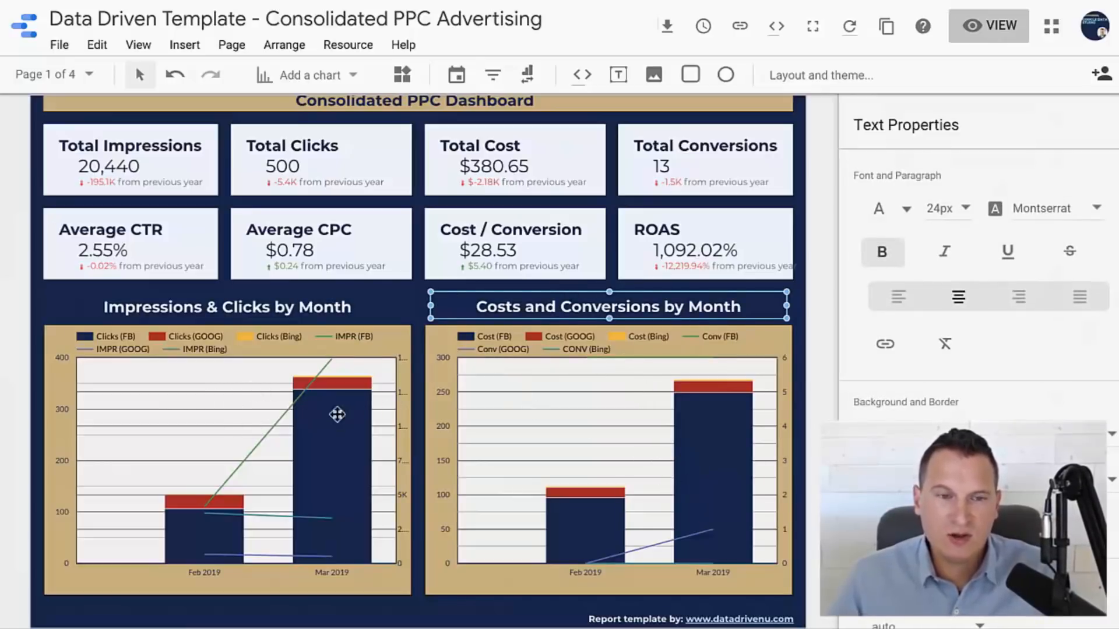
- Go through the Average CTR, Average CPC and Cost / Conversion scorecards, selecting each one in turn
scroll(374, 363, up, 2)
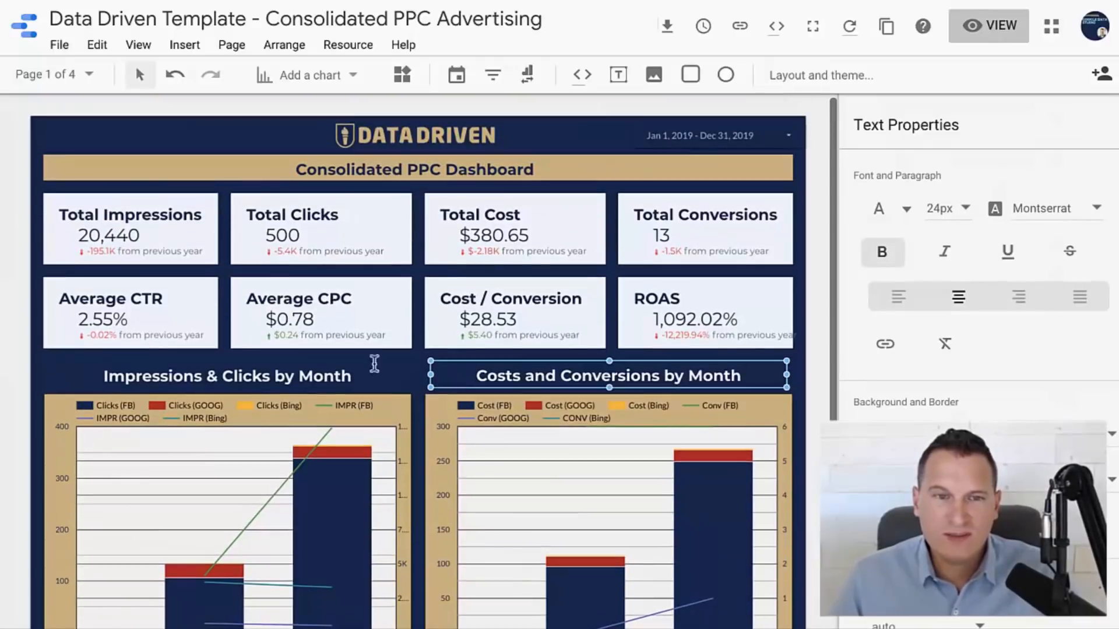
click(93, 320)
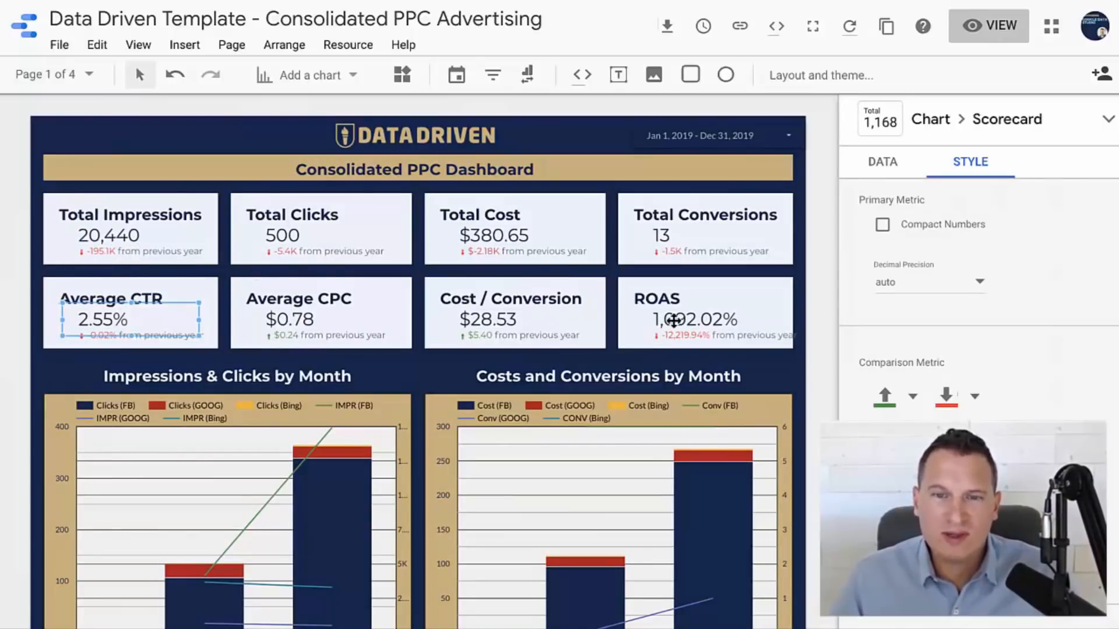
click(296, 317)
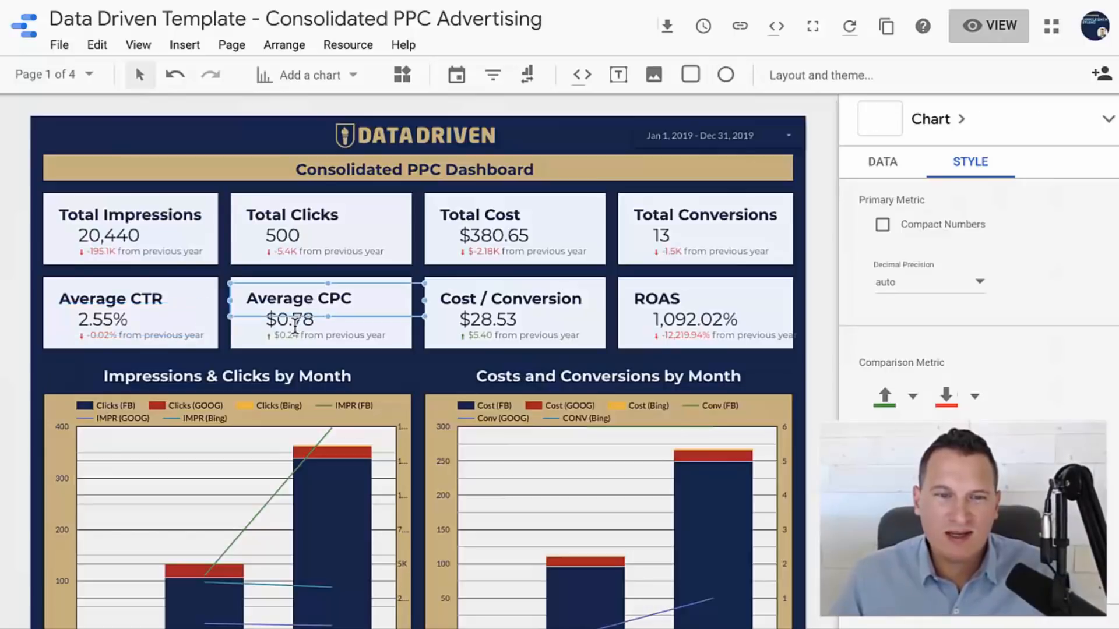
click(296, 319)
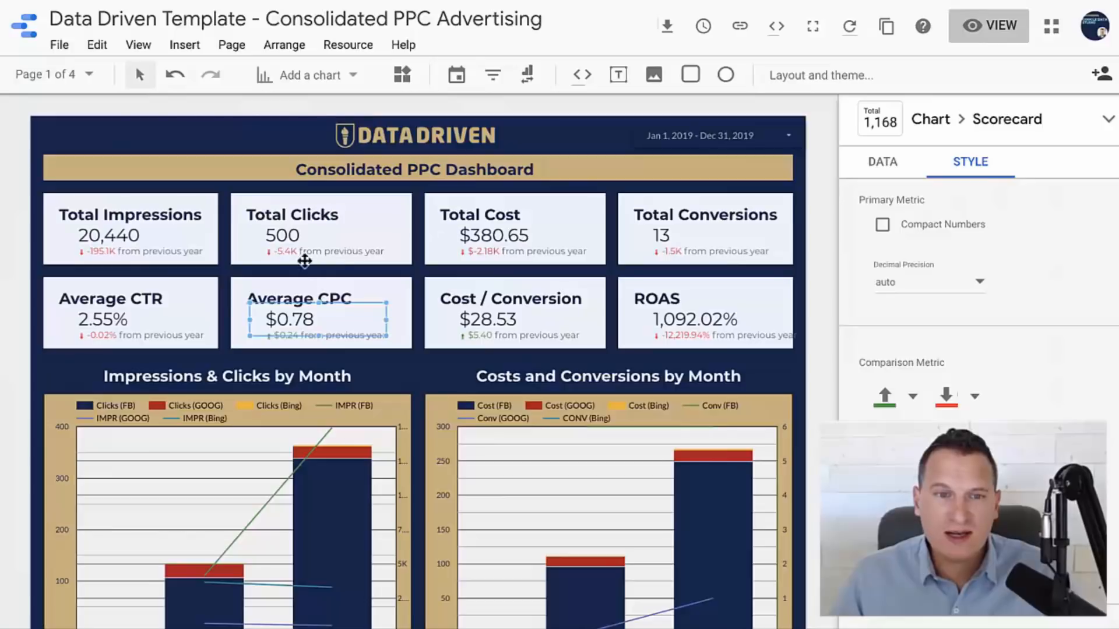
click(492, 325)
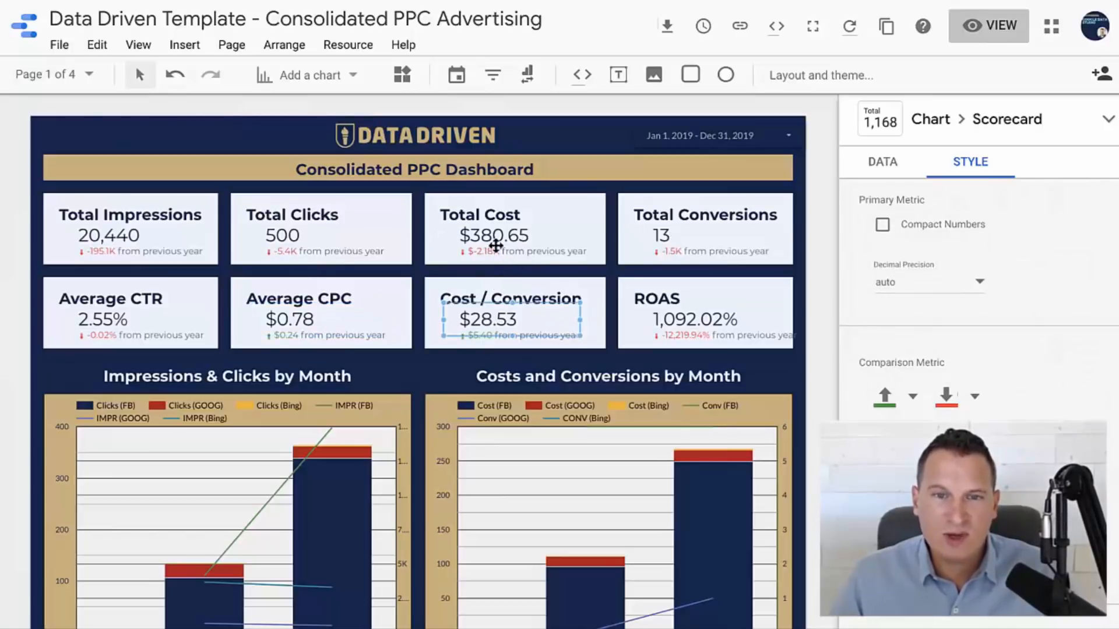
- Open the ROAS scorecard's Conv (All) metric and view the beginning of its formula
click(689, 324)
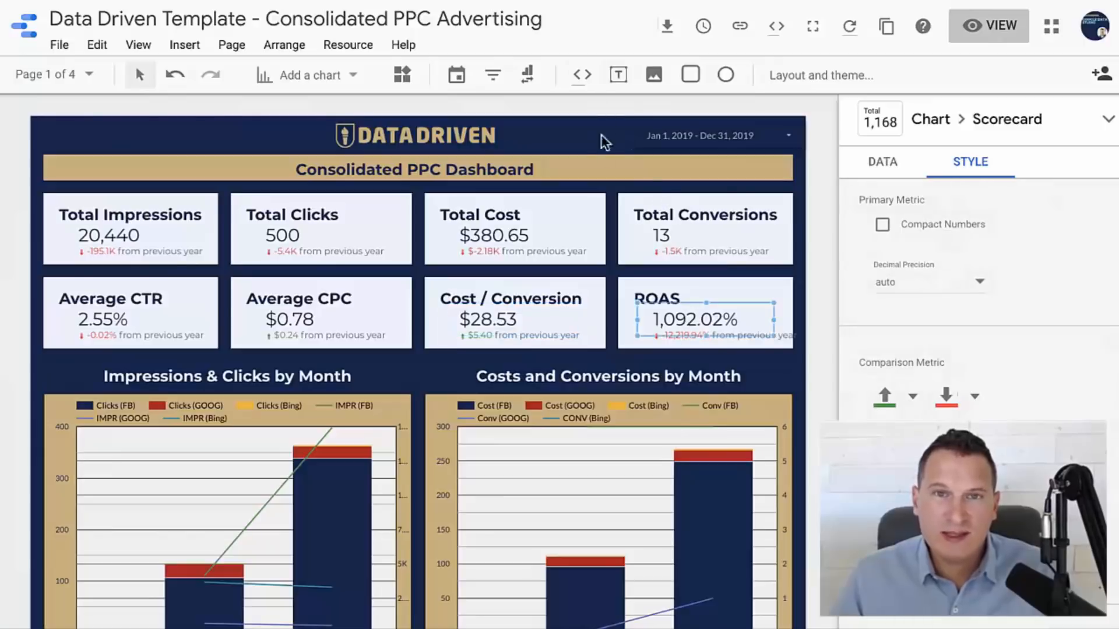
click(881, 172)
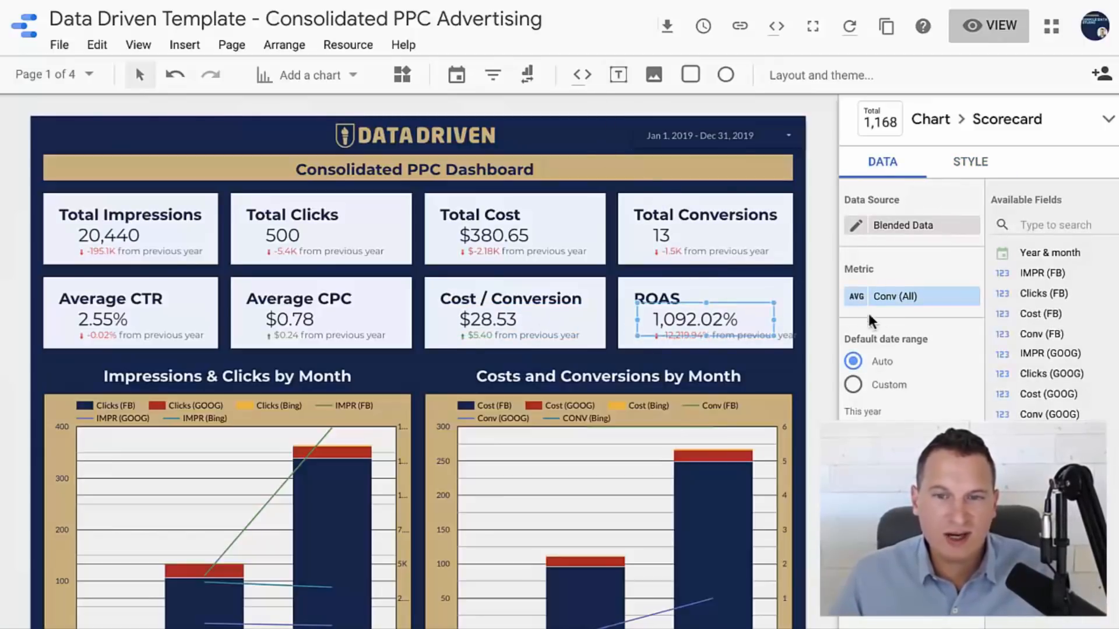
click(857, 297)
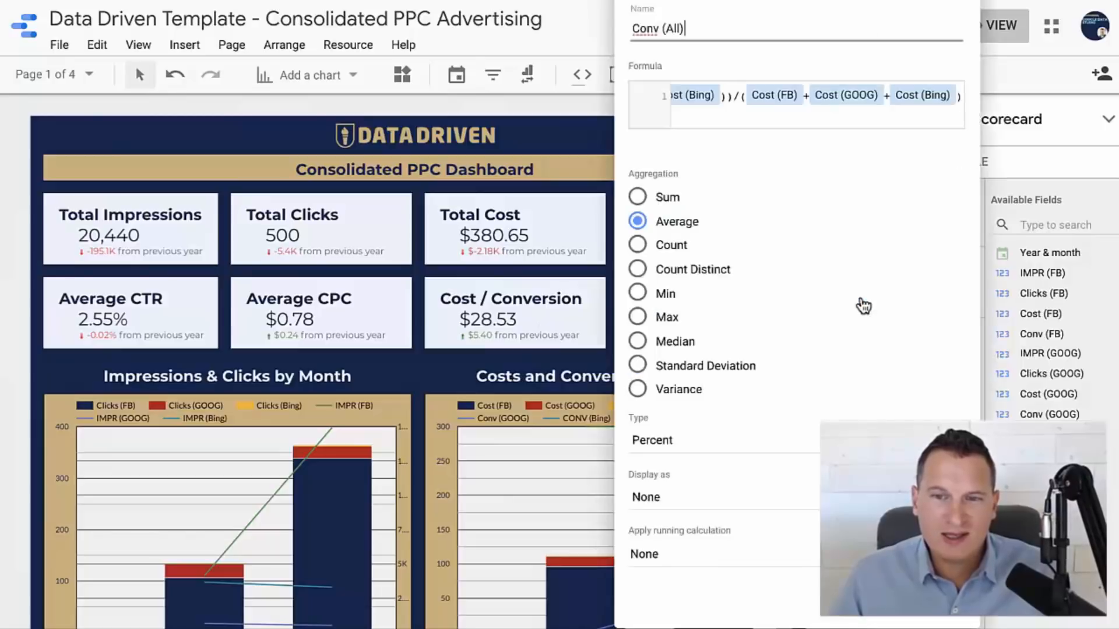
drag(742, 95, 567, 73)
click(710, 93)
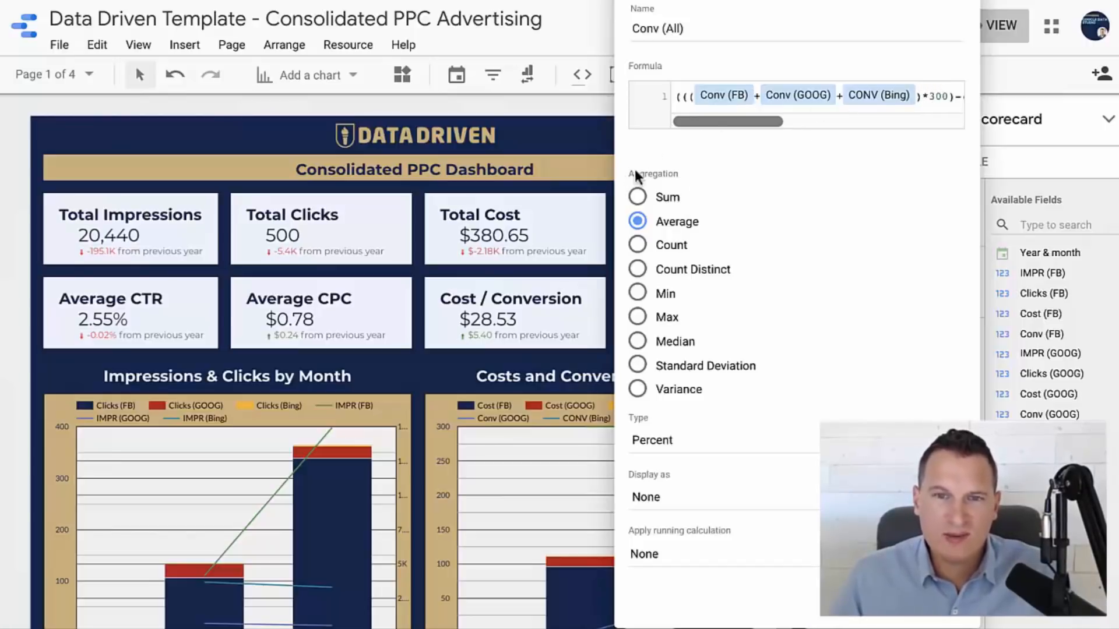
- Go to the end of the ROAS formula and highlight the division between its two bracketed parts
click(953, 96)
drag(975, 94, 973, 92)
click(730, 96)
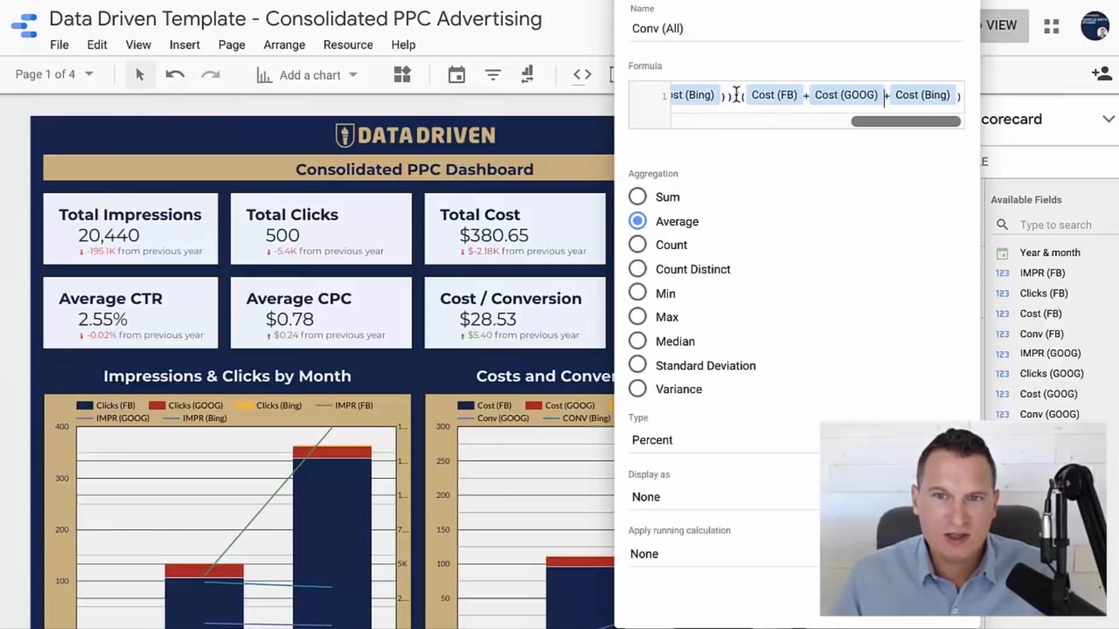
key(shift+Right)
key(shift+Right)
key(shift+Right)
key(shift+Right)
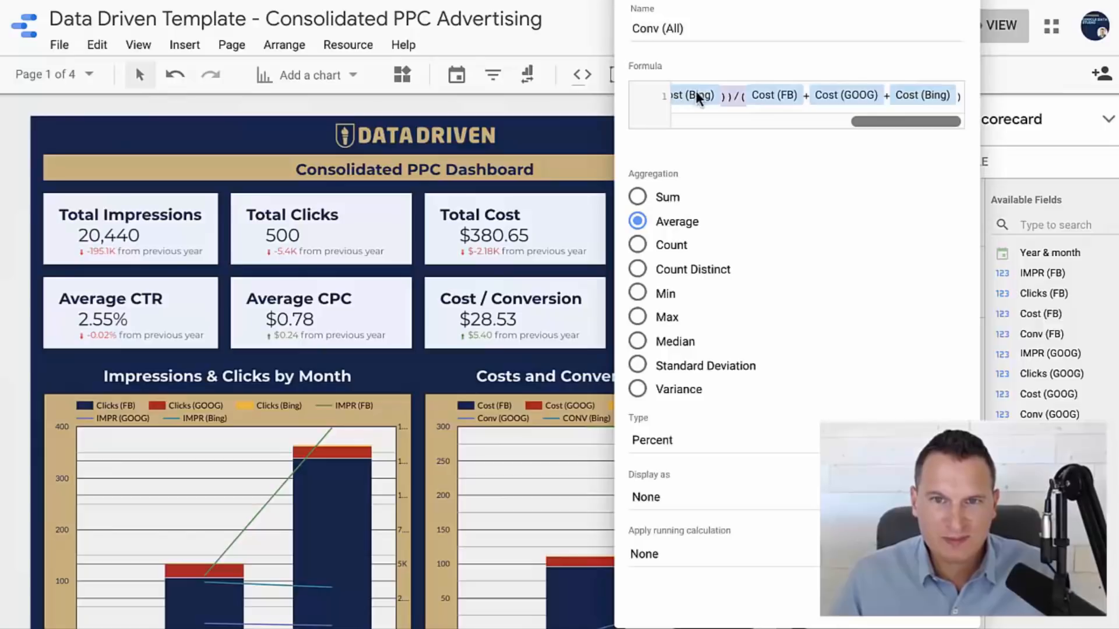
- Move back through the ROAS formula to examine the subtracted costs and the conversion value multiplier
key(Left)
key(Left)
key(Left)
key(Left)
key(Left)
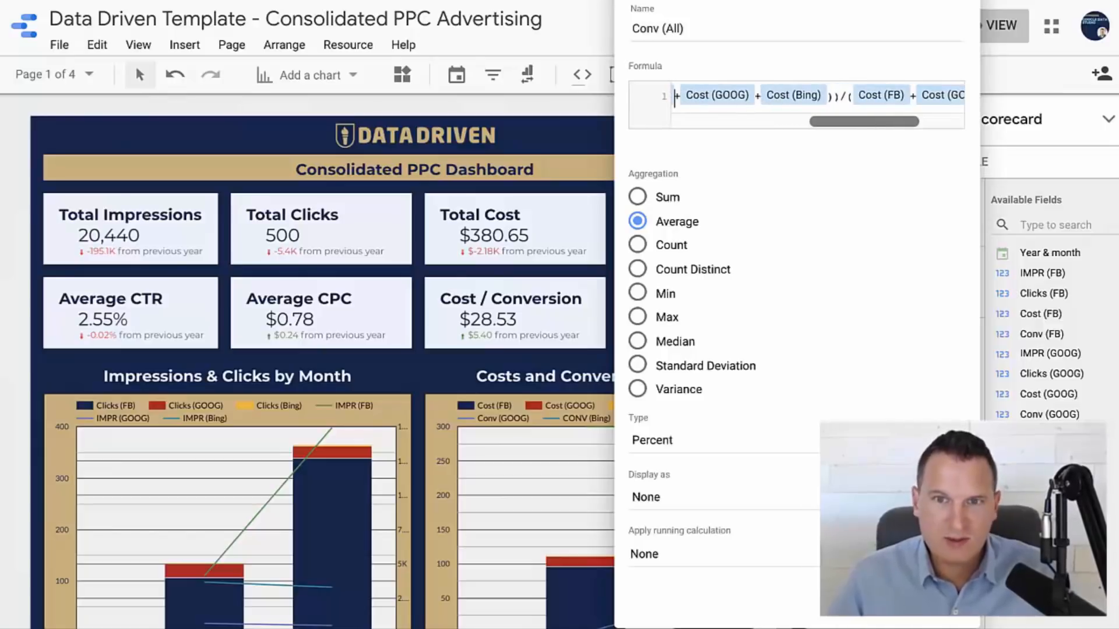
key(Left)
key(Left)
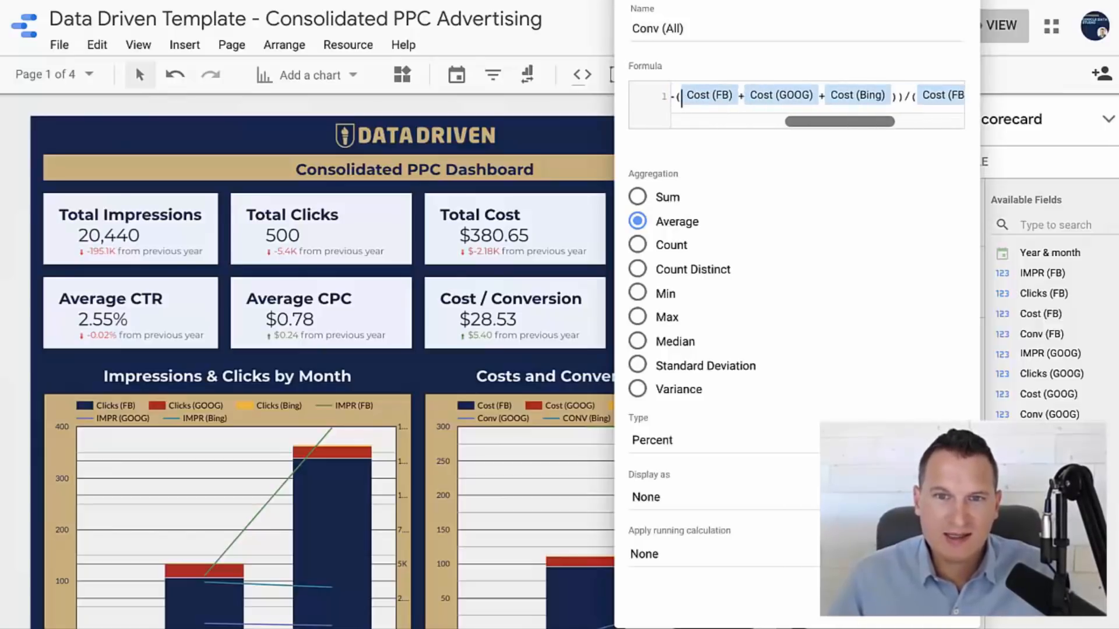
scroll(728, 97, left, 1)
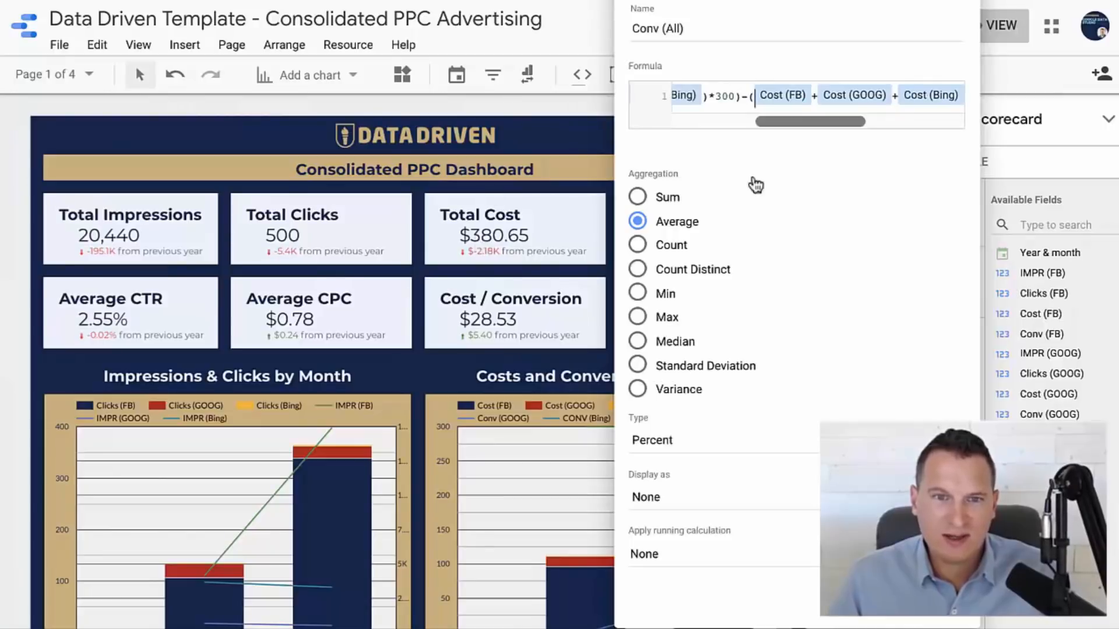
- Highlight the summed Facebook, Google and Bing costs in the ROAS formula's denominator, and close the metric editor
scroll(848, 90, right, 3)
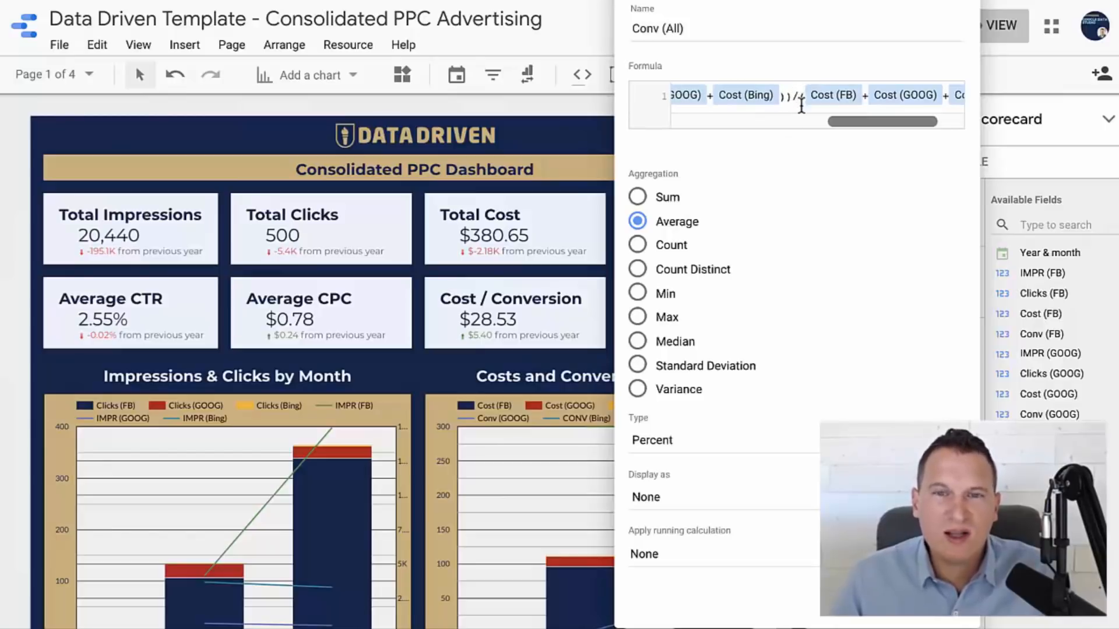
drag(797, 96, 956, 95)
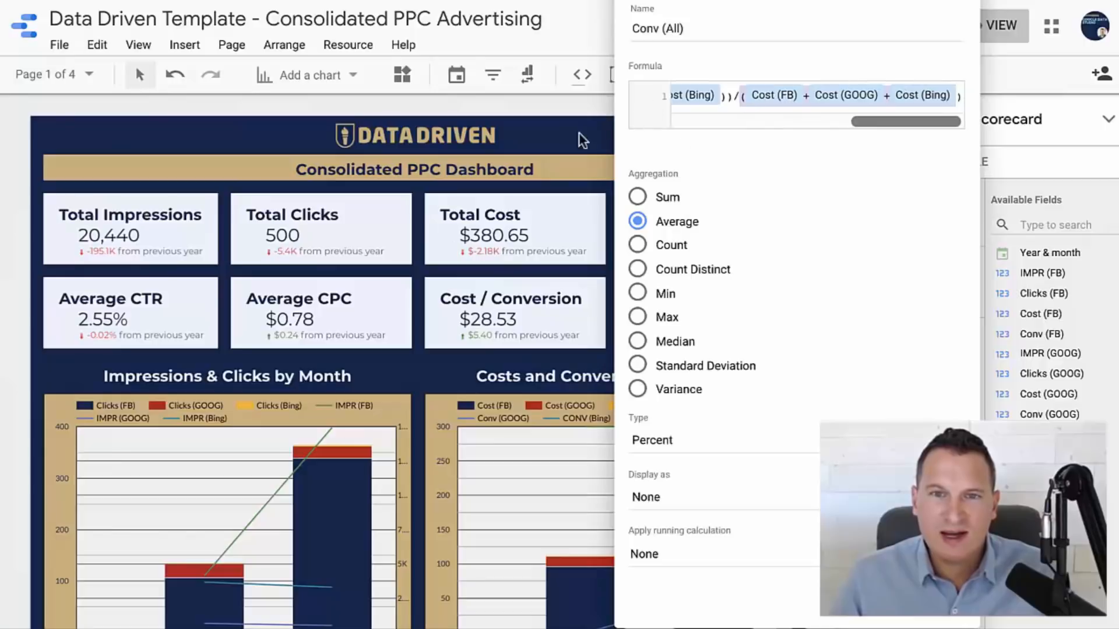
click(918, 94)
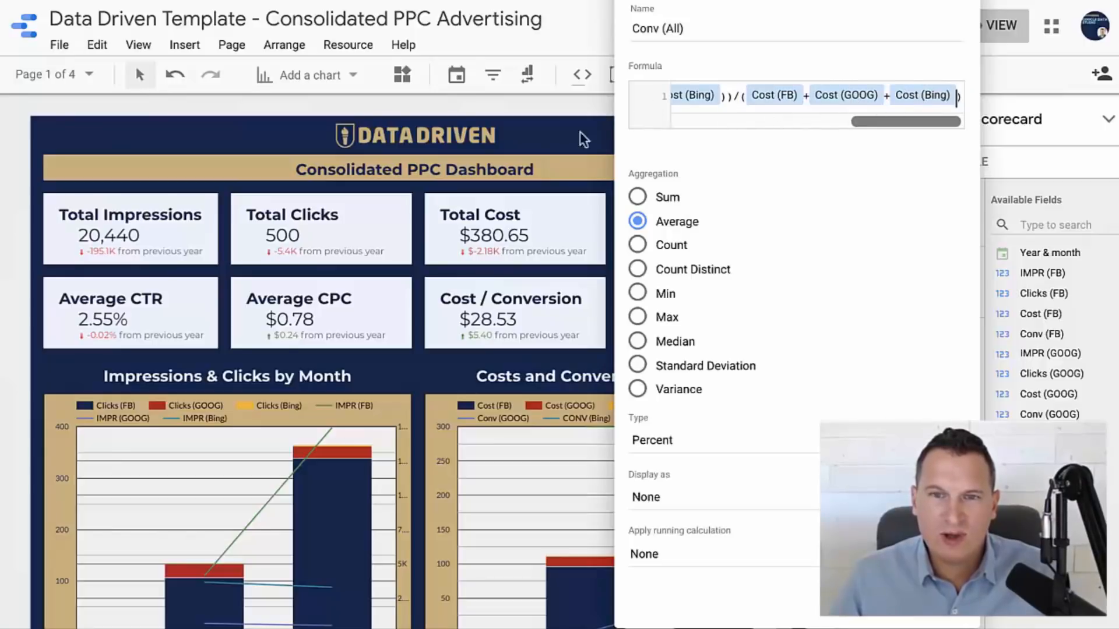
click(557, 137)
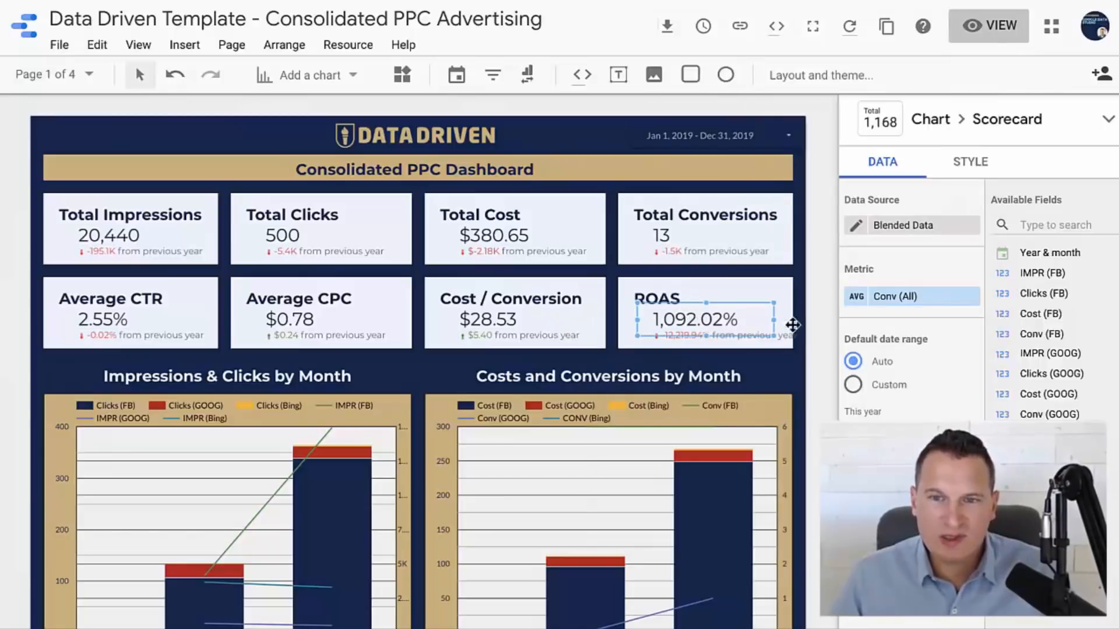
- Reopen the ROAS metric to review its aggregation and type settings, close it unchanged and deselect the scorecard
click(857, 297)
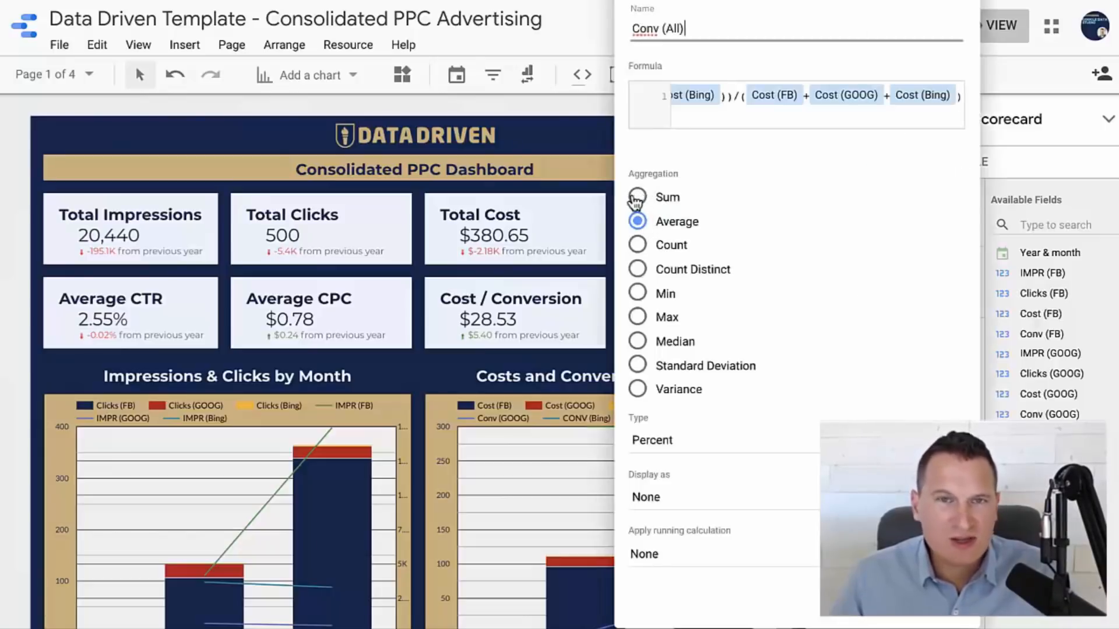
key(Escape)
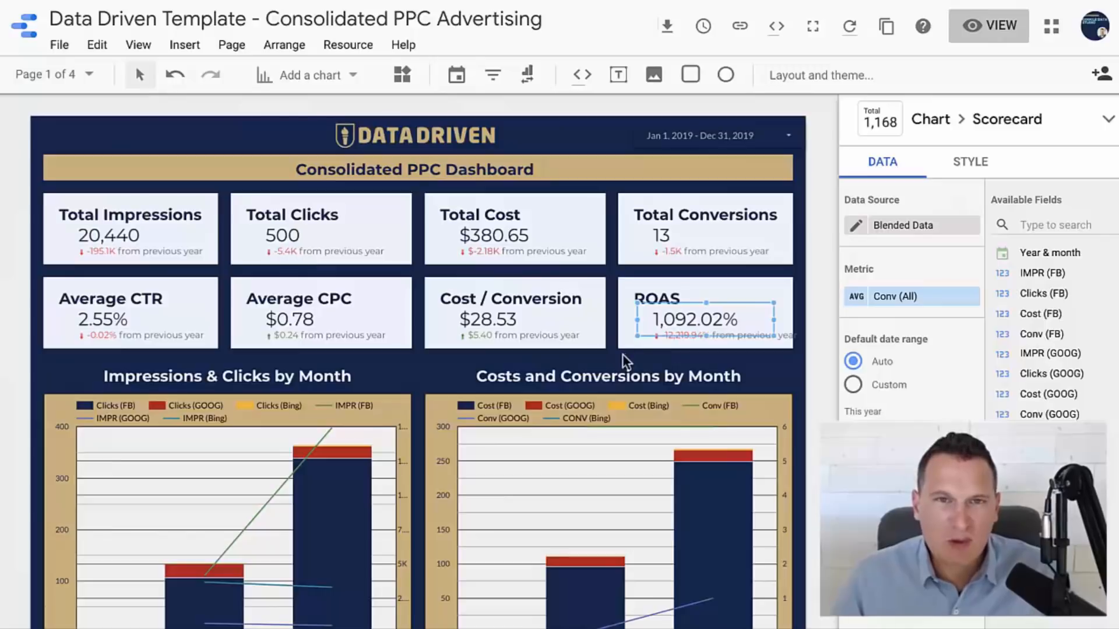
click(586, 355)
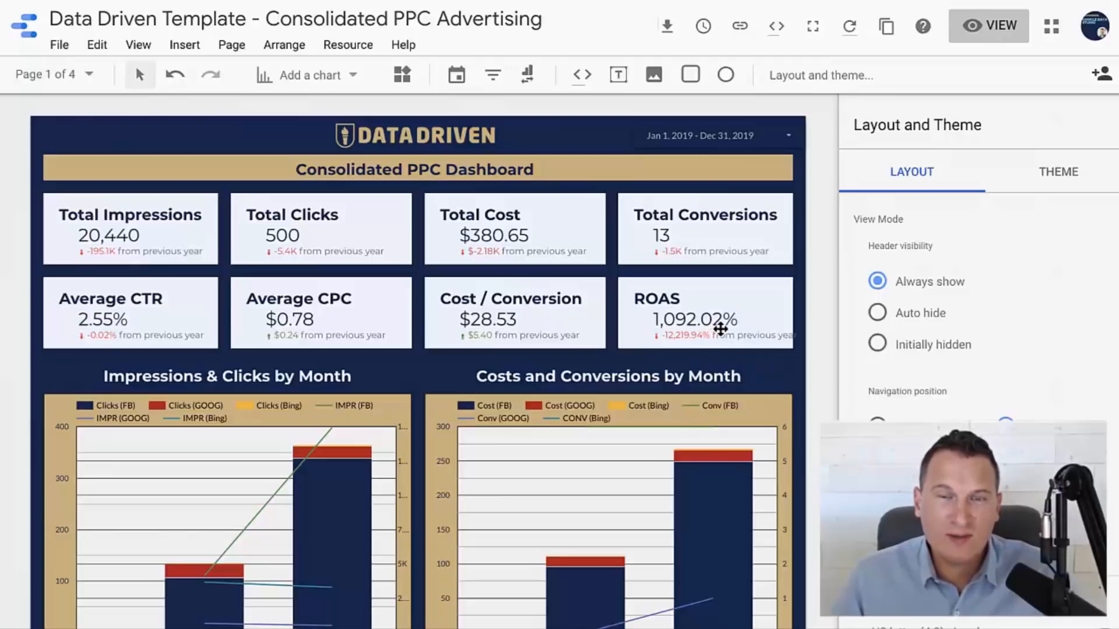
scroll(727, 367, down, 2)
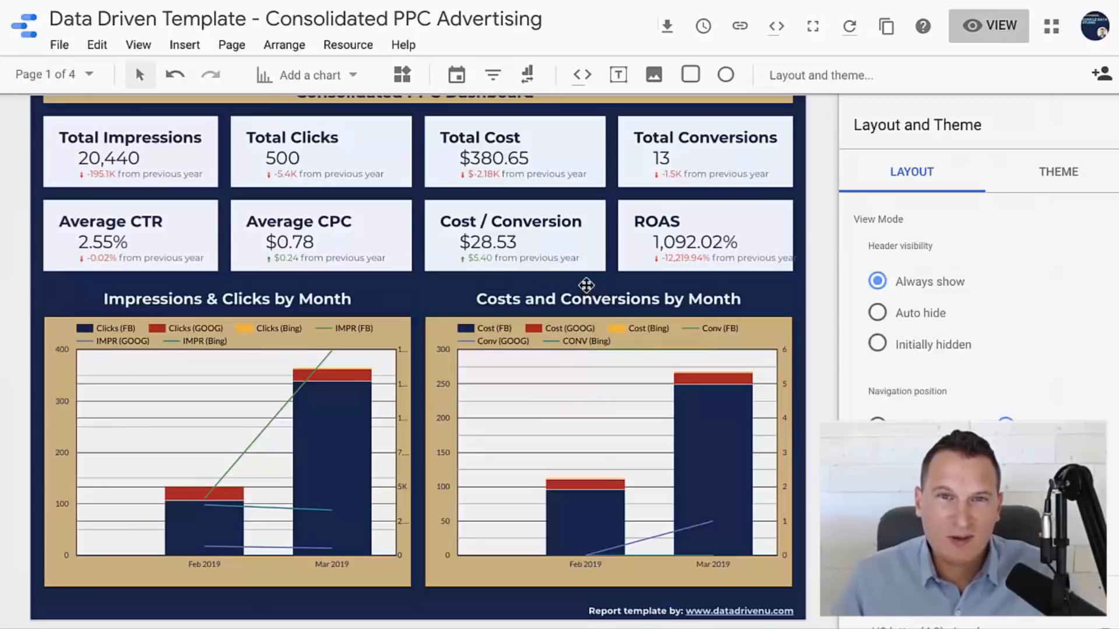
scroll(588, 287, up, 2)
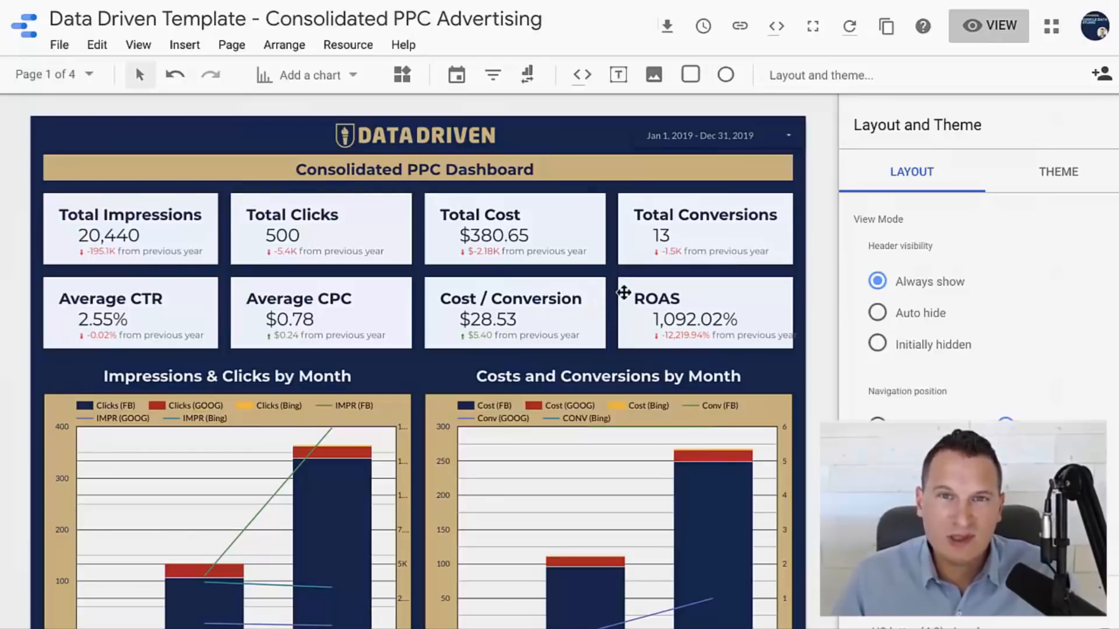
scroll(623, 295, down, 2)
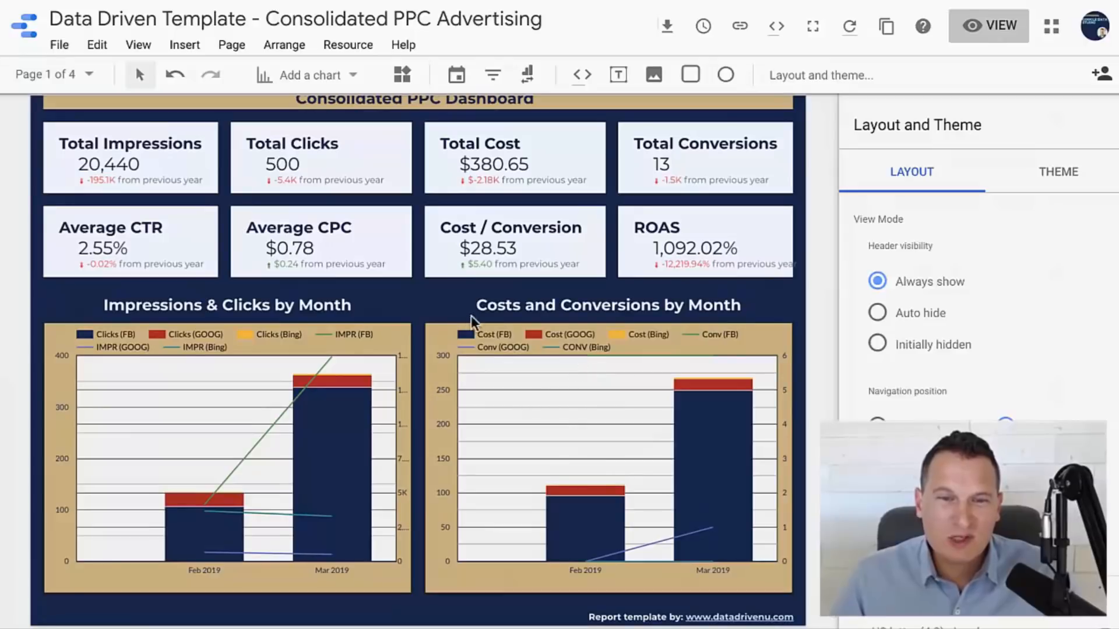
click(103, 247)
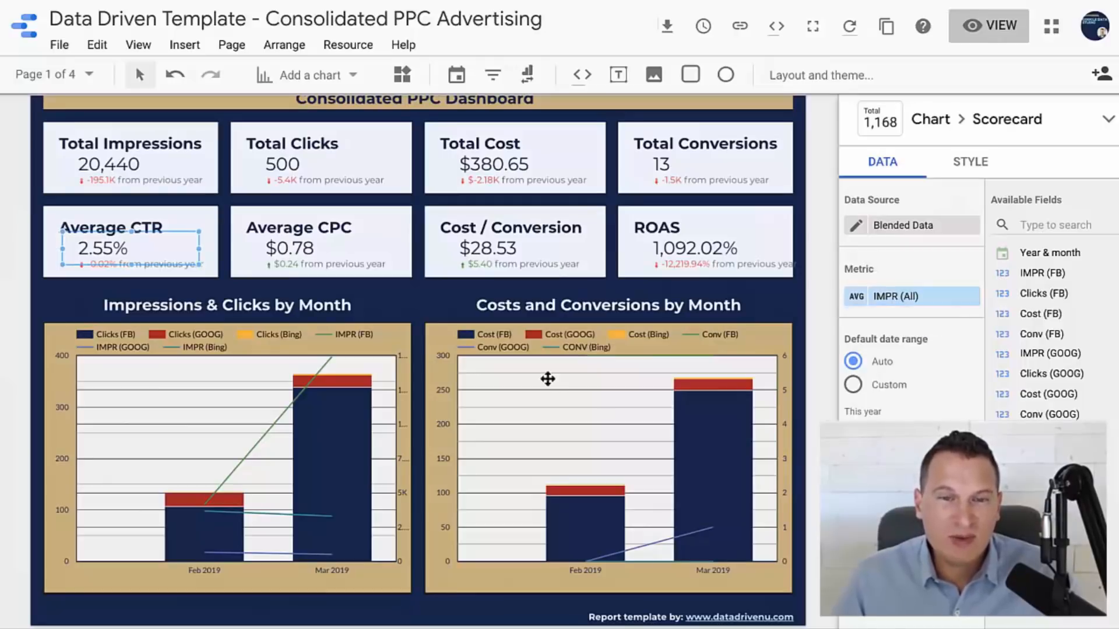
scroll(542, 379, up, 2)
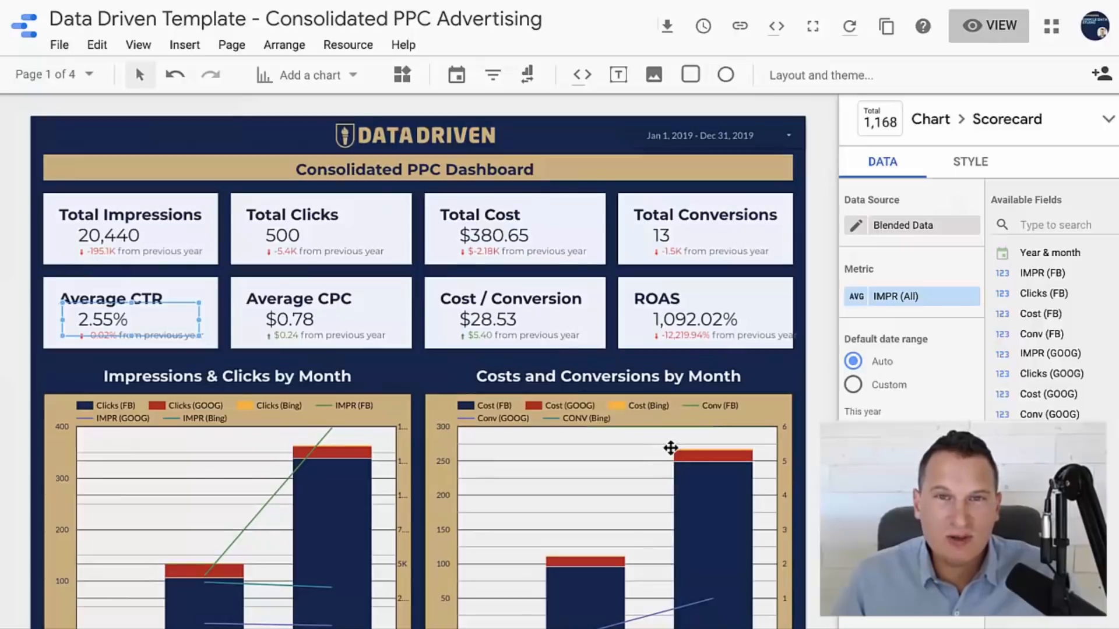